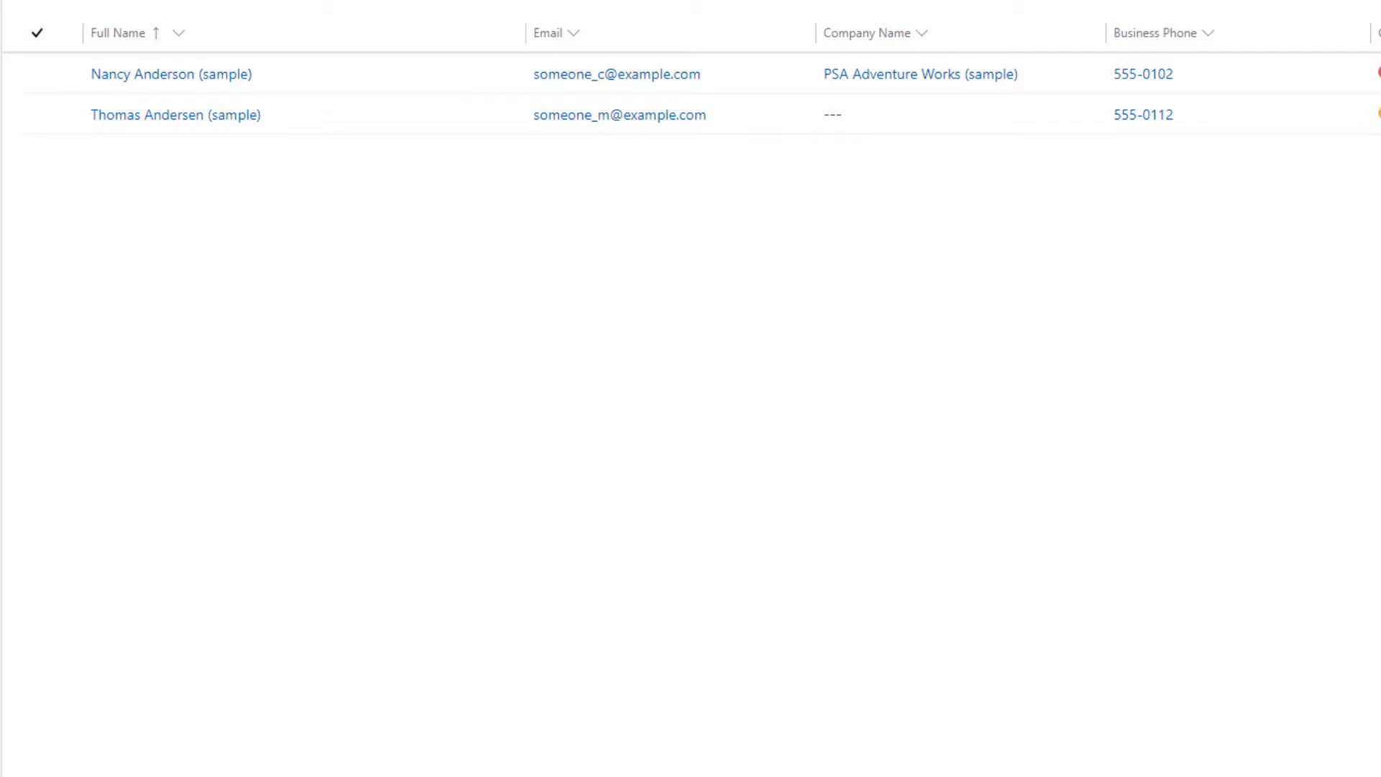
# - Switch to the Customer Service Bot chat and send the message "i have an issue with my hvac"
pyautogui.click(748, 12)
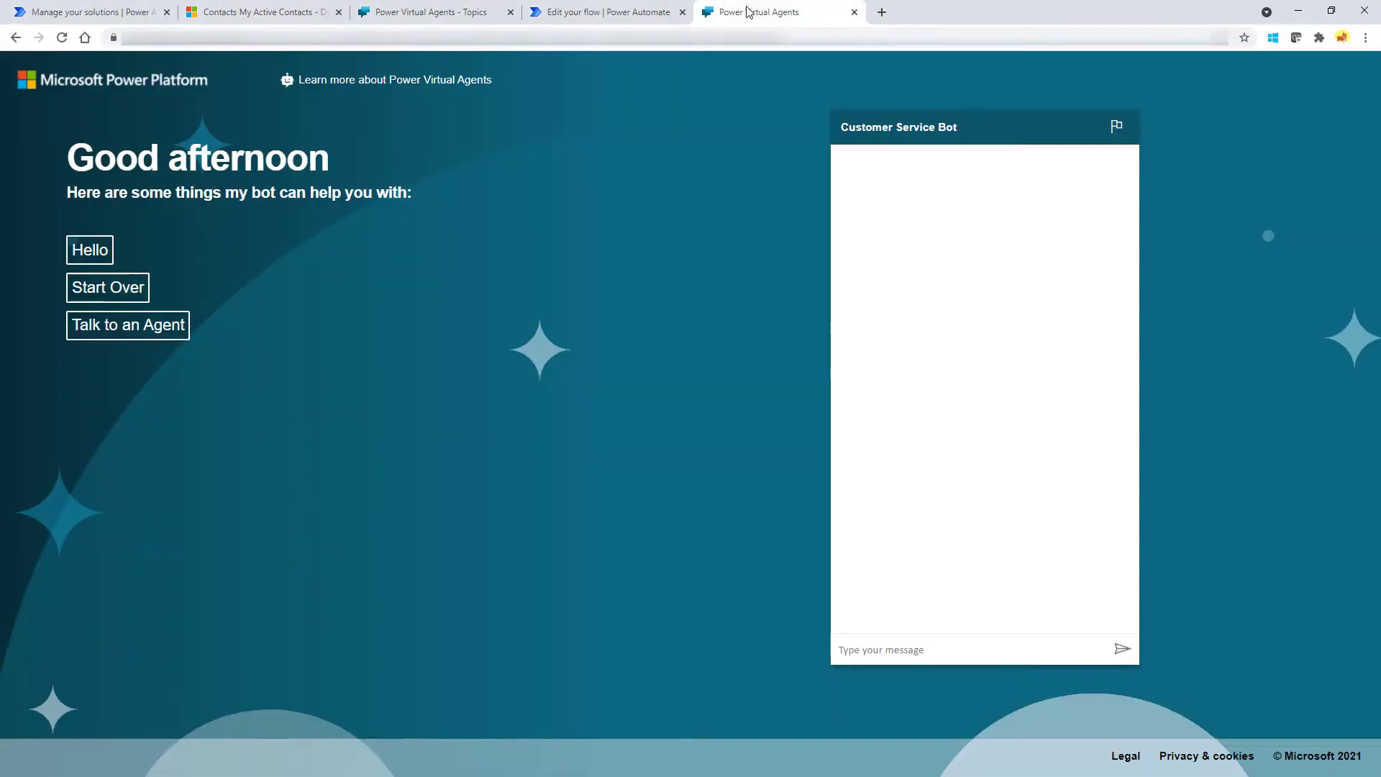
pyautogui.click(923, 646)
pyautogui.write('i have an issue with my hv')
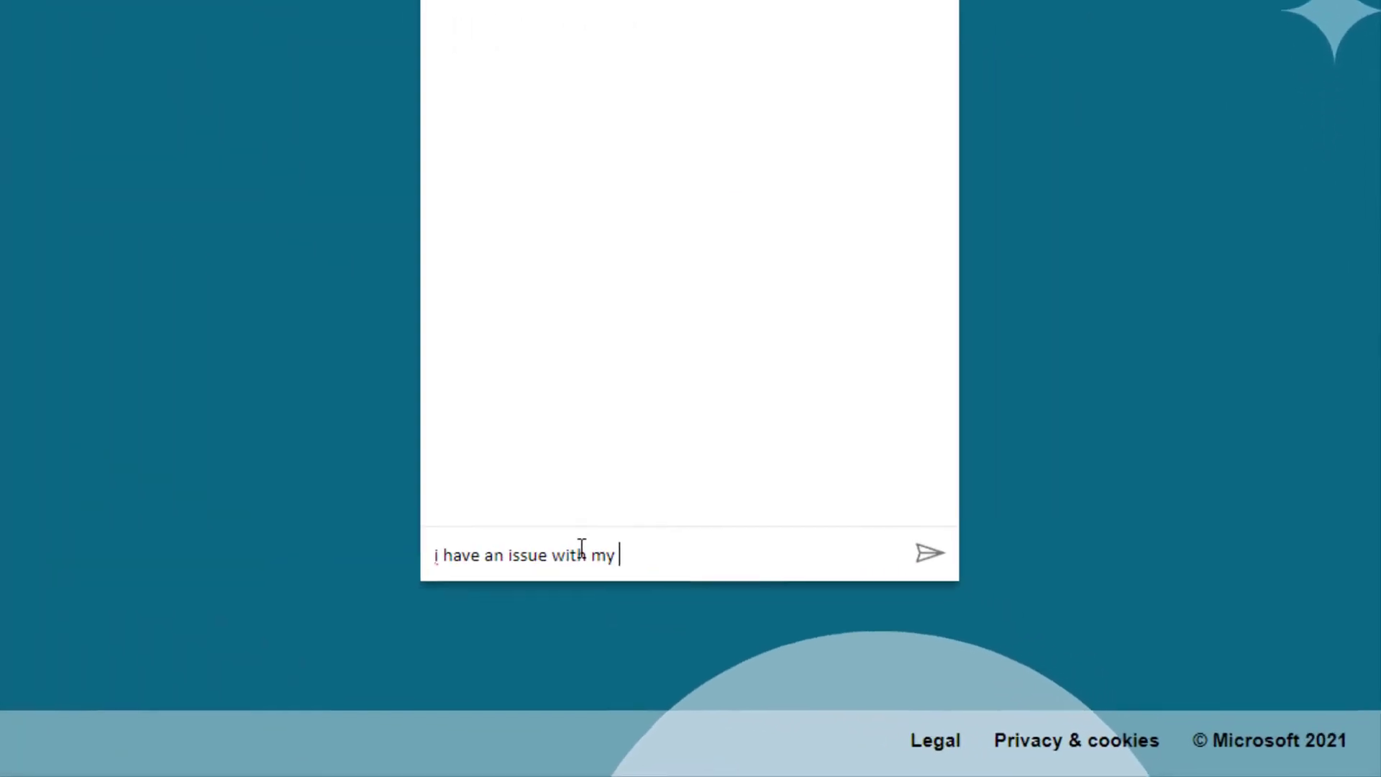
pyautogui.write('ac')
pyautogui.press('Return')
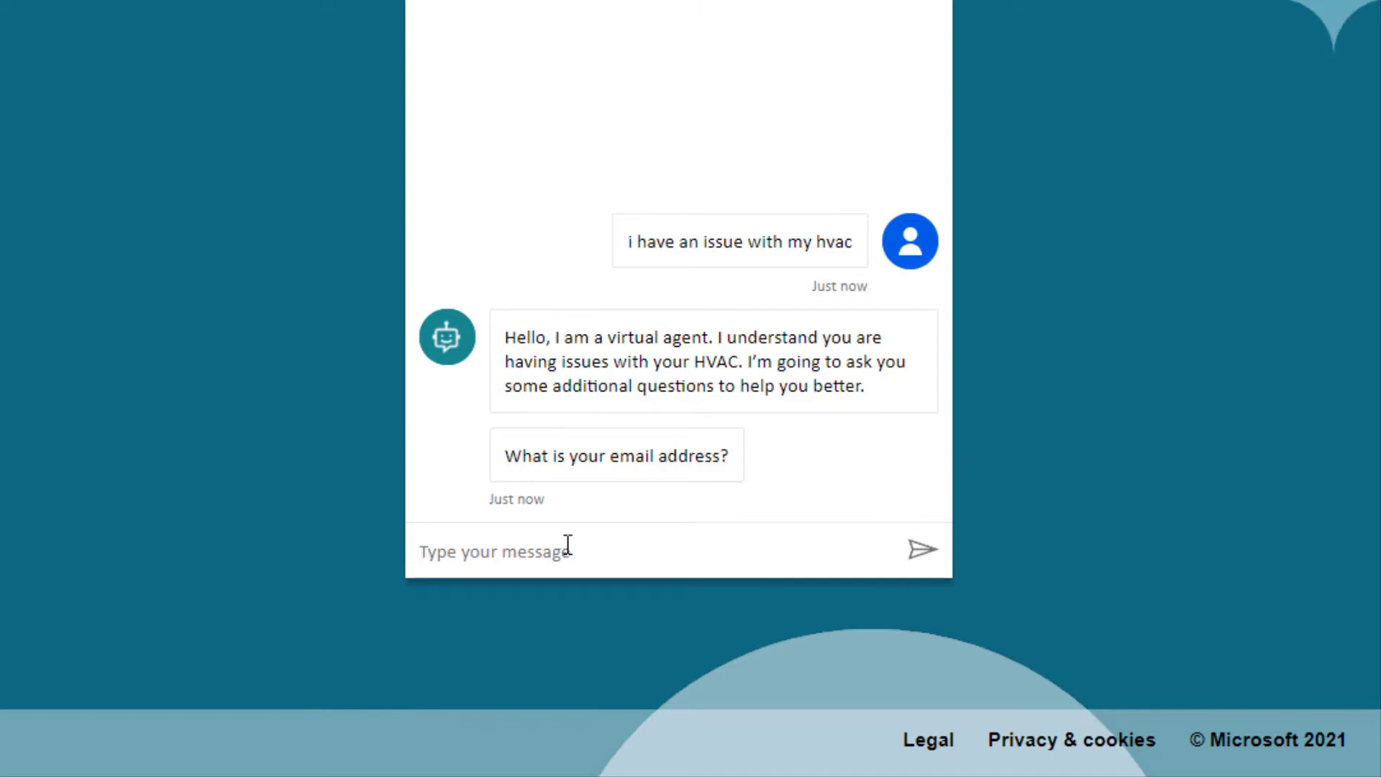
# - Answer the bot with the first contact's email address and choose Cooling as the issue type
pyautogui.hotkey('ctrl', 'v')
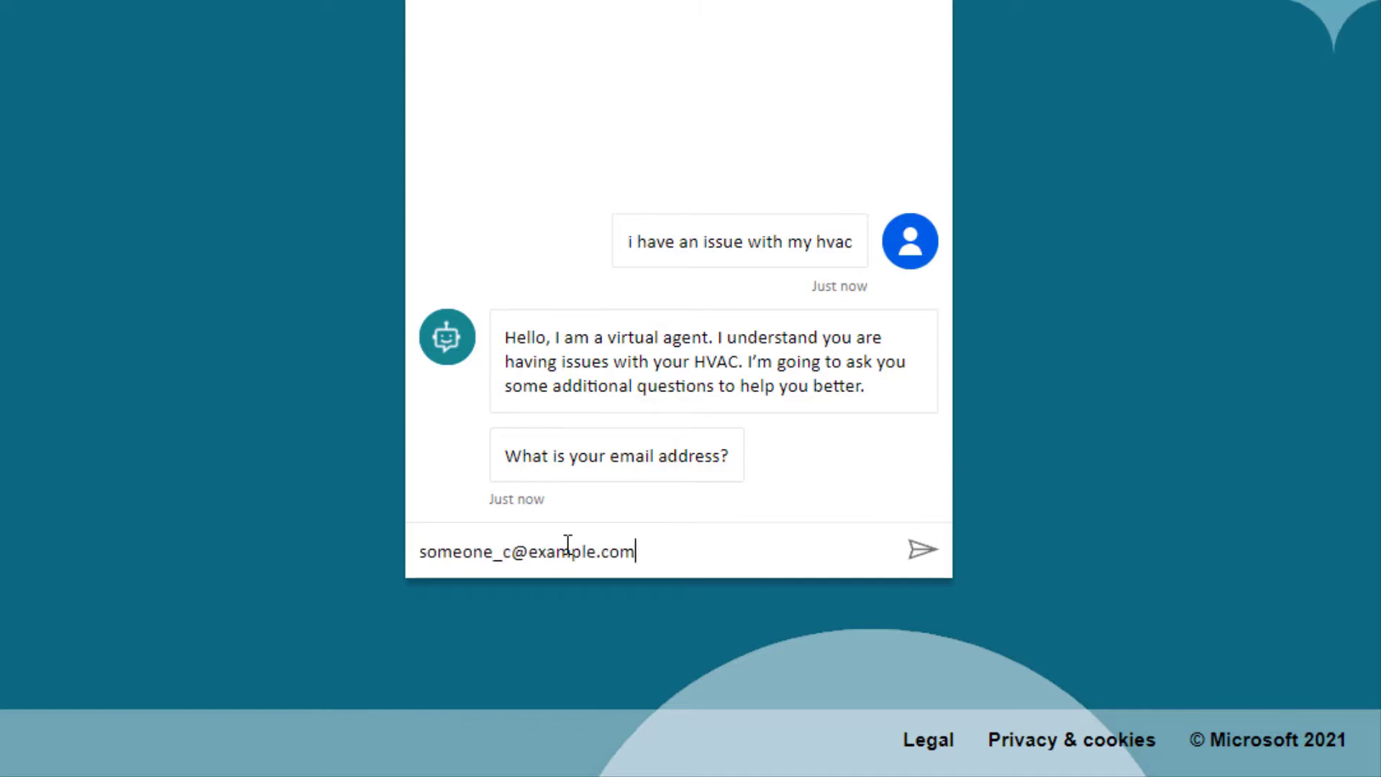
pyautogui.press('Return')
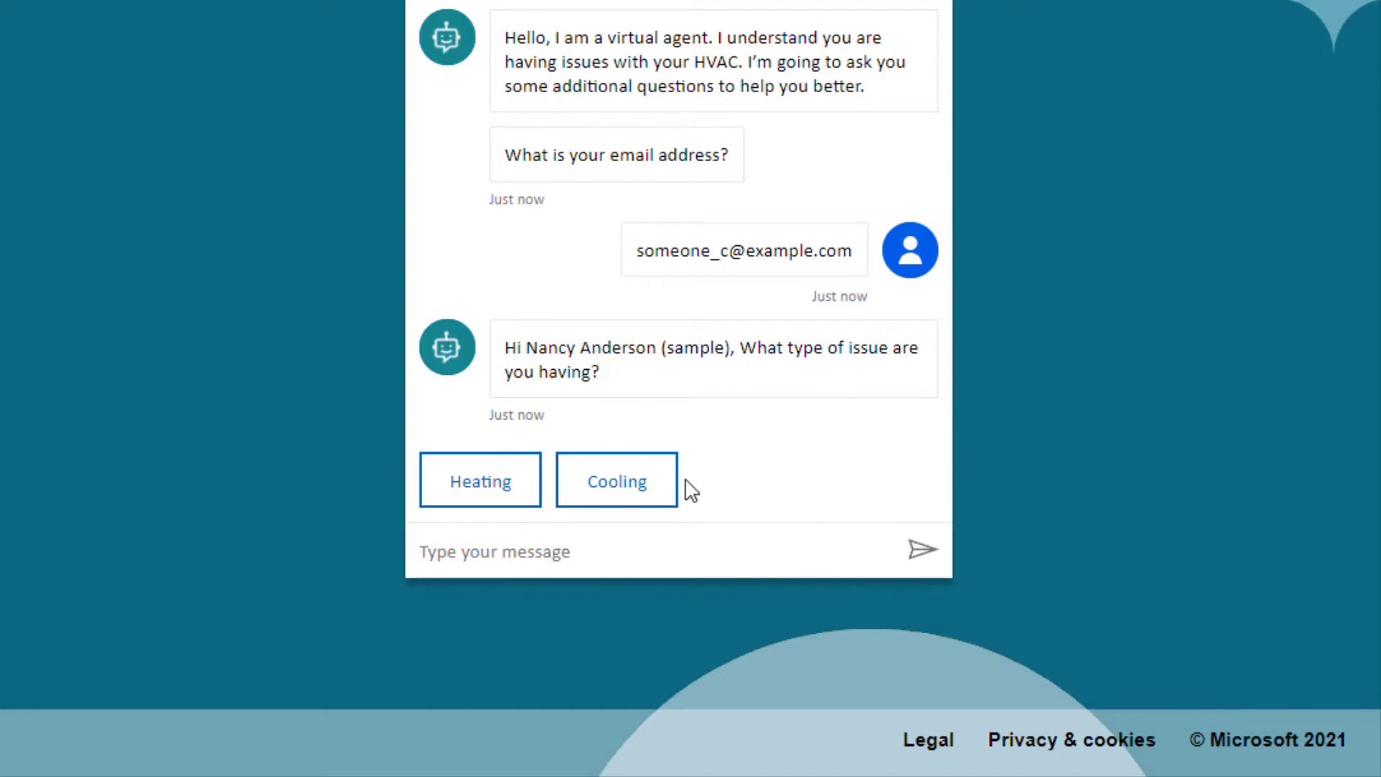
pyautogui.click(616, 481)
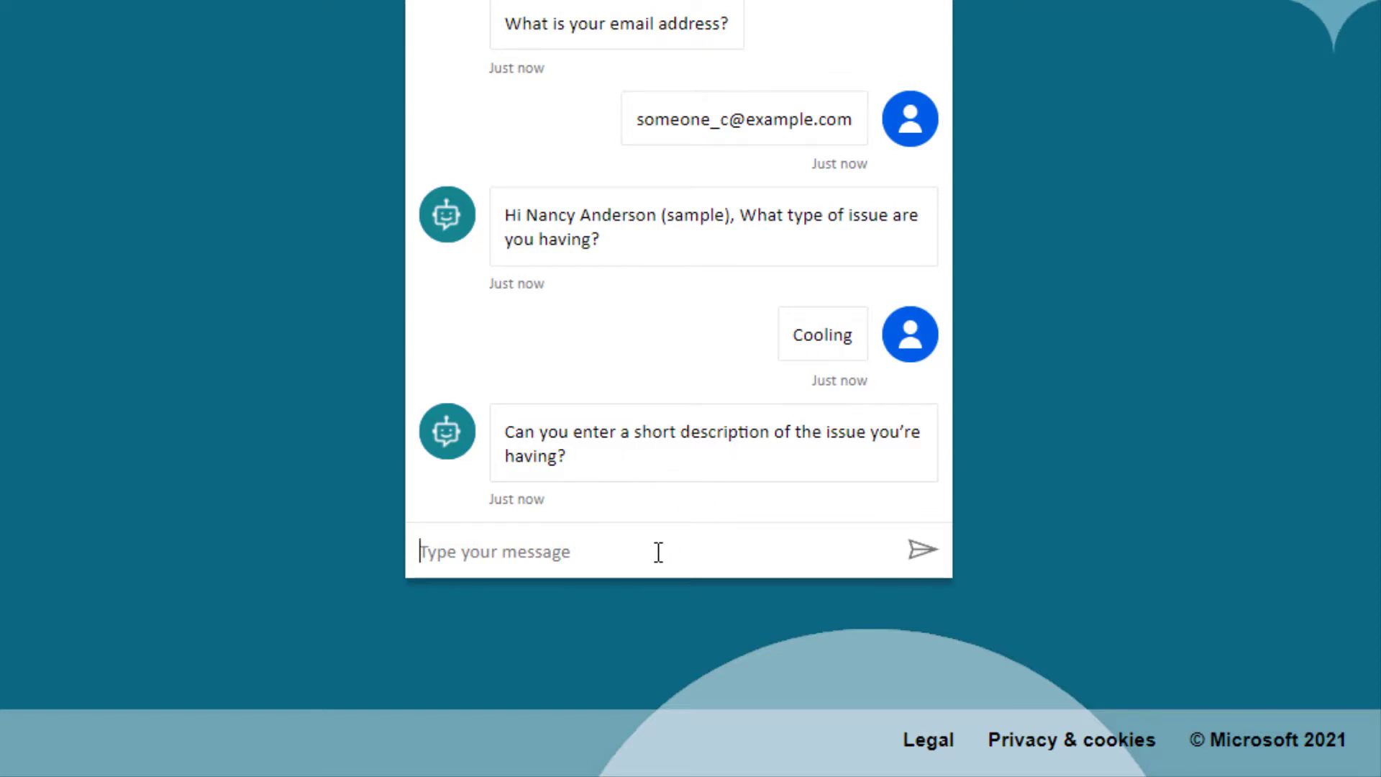
# - Describe the issue as "Our hvac is not cooling", then reject the suggested articles and request a support ticket
pyautogui.write('Our h')
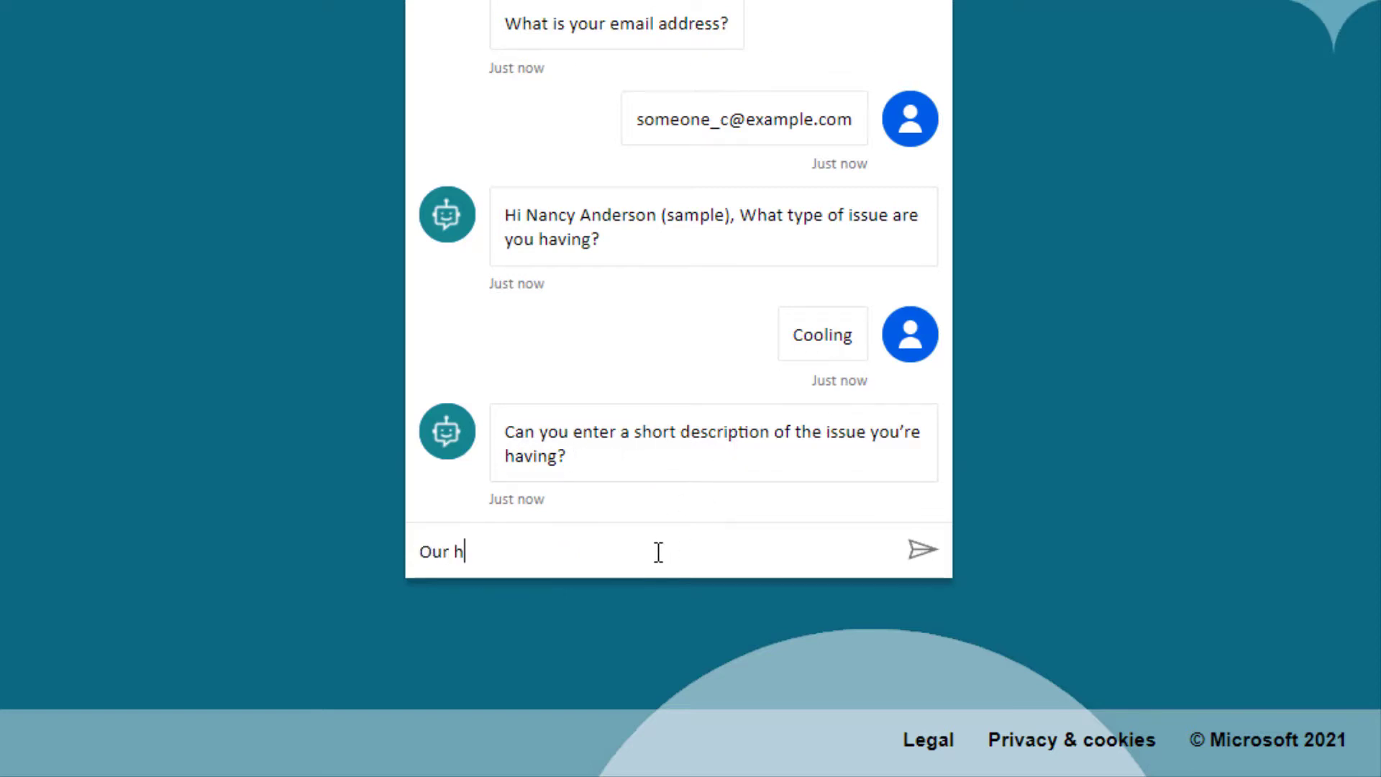
pyautogui.write('vac is not cooling')
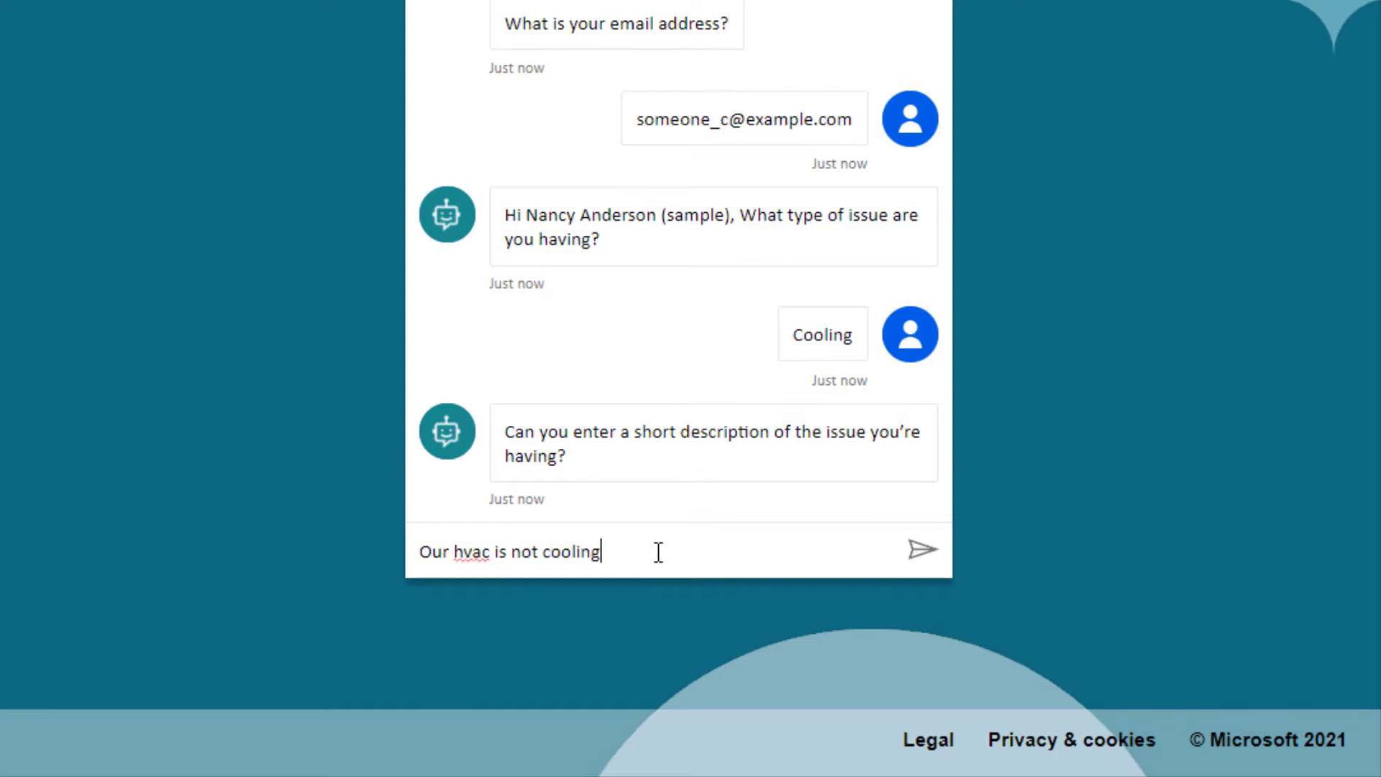
pyautogui.click(934, 550)
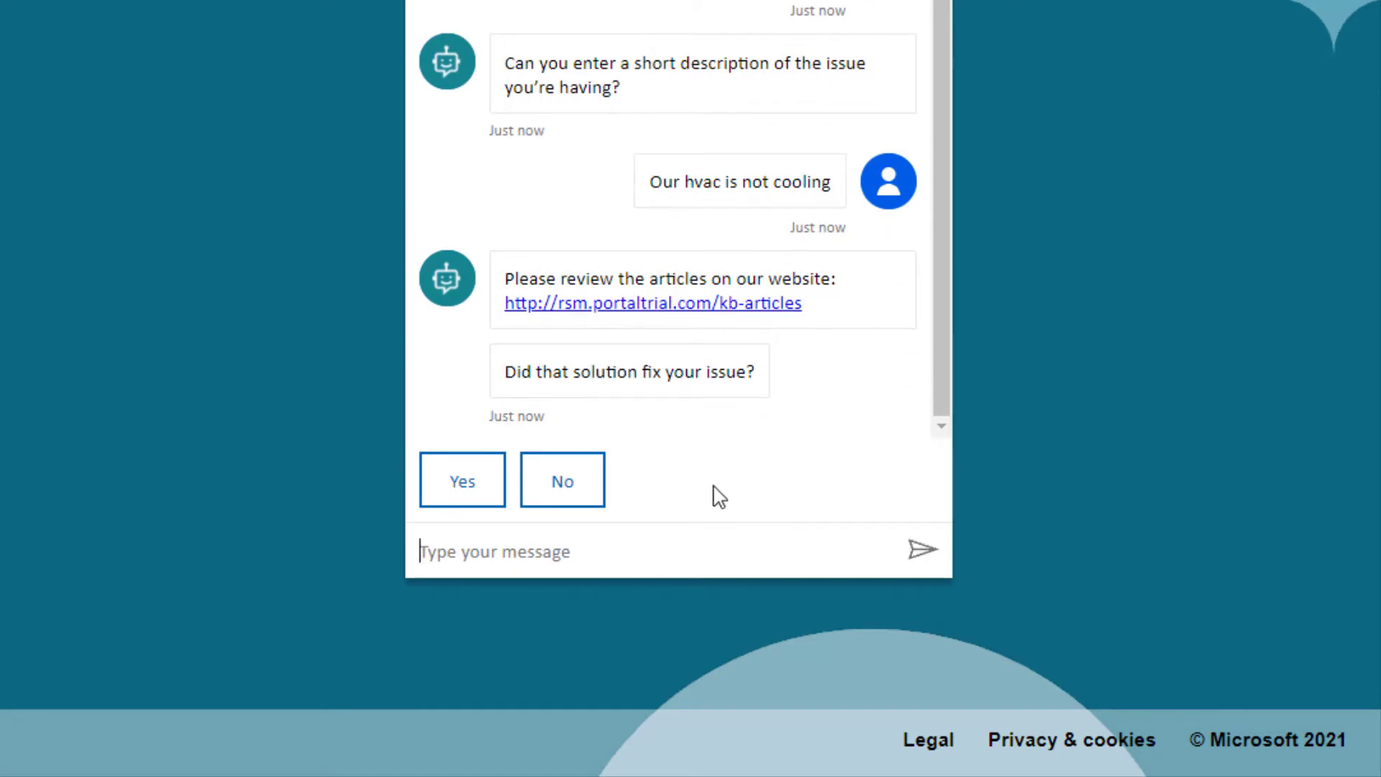
pyautogui.click(556, 483)
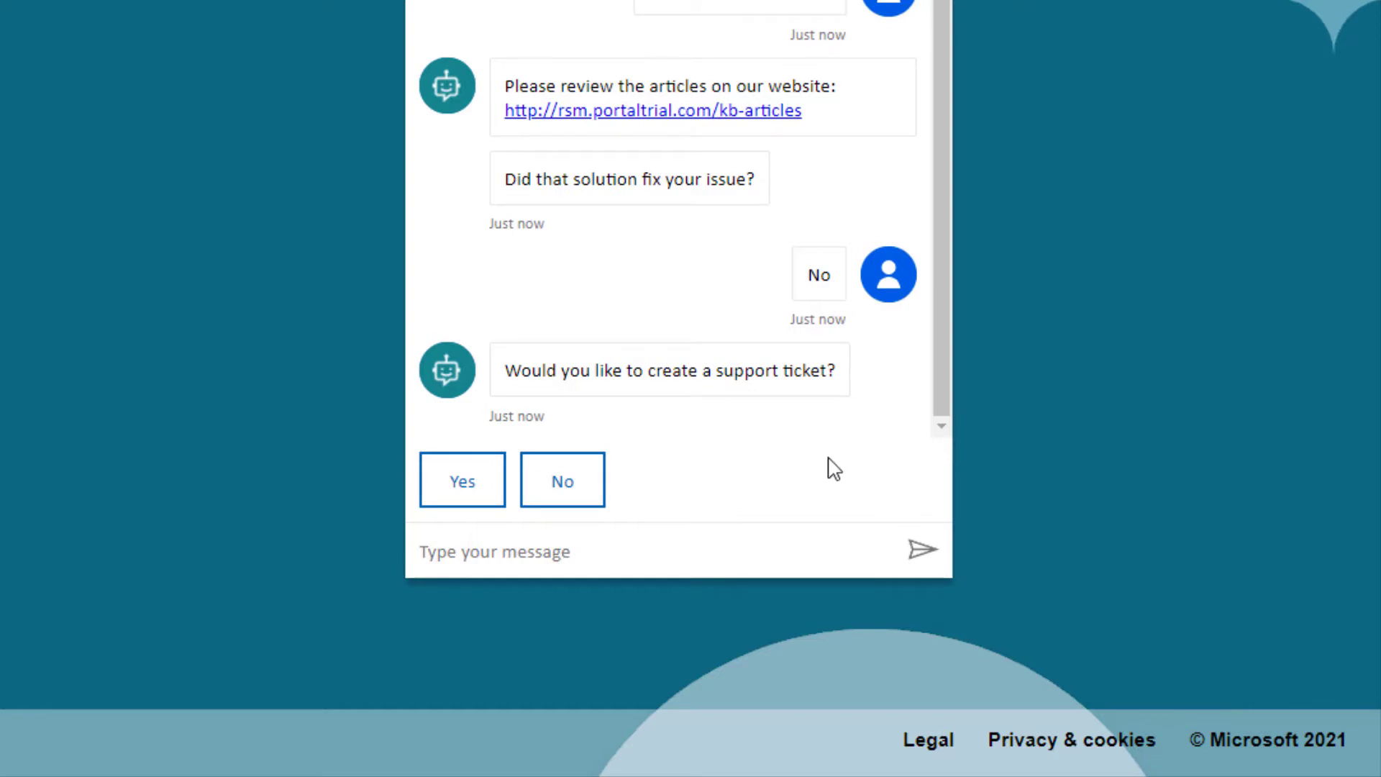
pyautogui.click(480, 476)
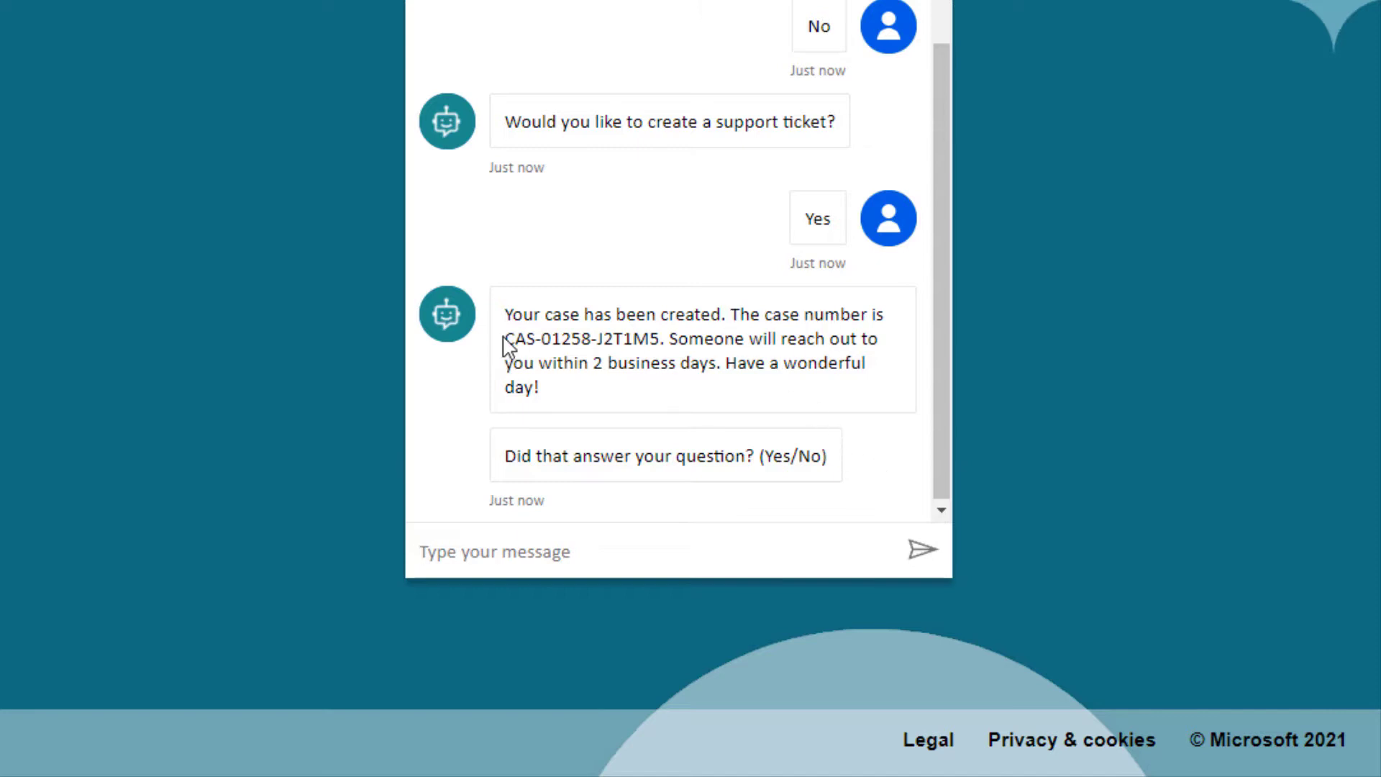
# - Copy the case number from the bot's reply and search for it in the Dynamics 365 Customer Service Hub
pyautogui.moveTo(505, 339); pyautogui.dragTo(660, 338)
pyautogui.hotkey('ctrl', 'c')
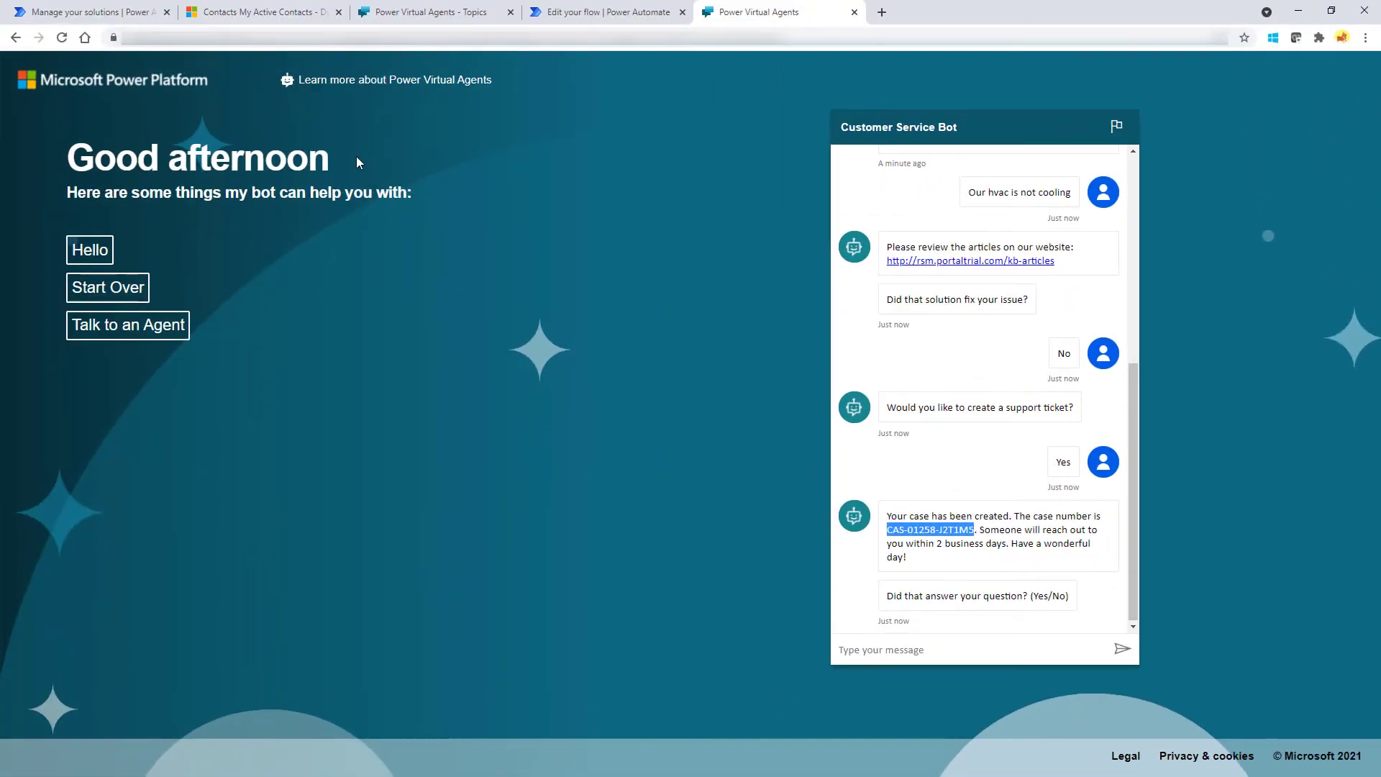
pyautogui.click(267, 12)
pyautogui.click(577, 66)
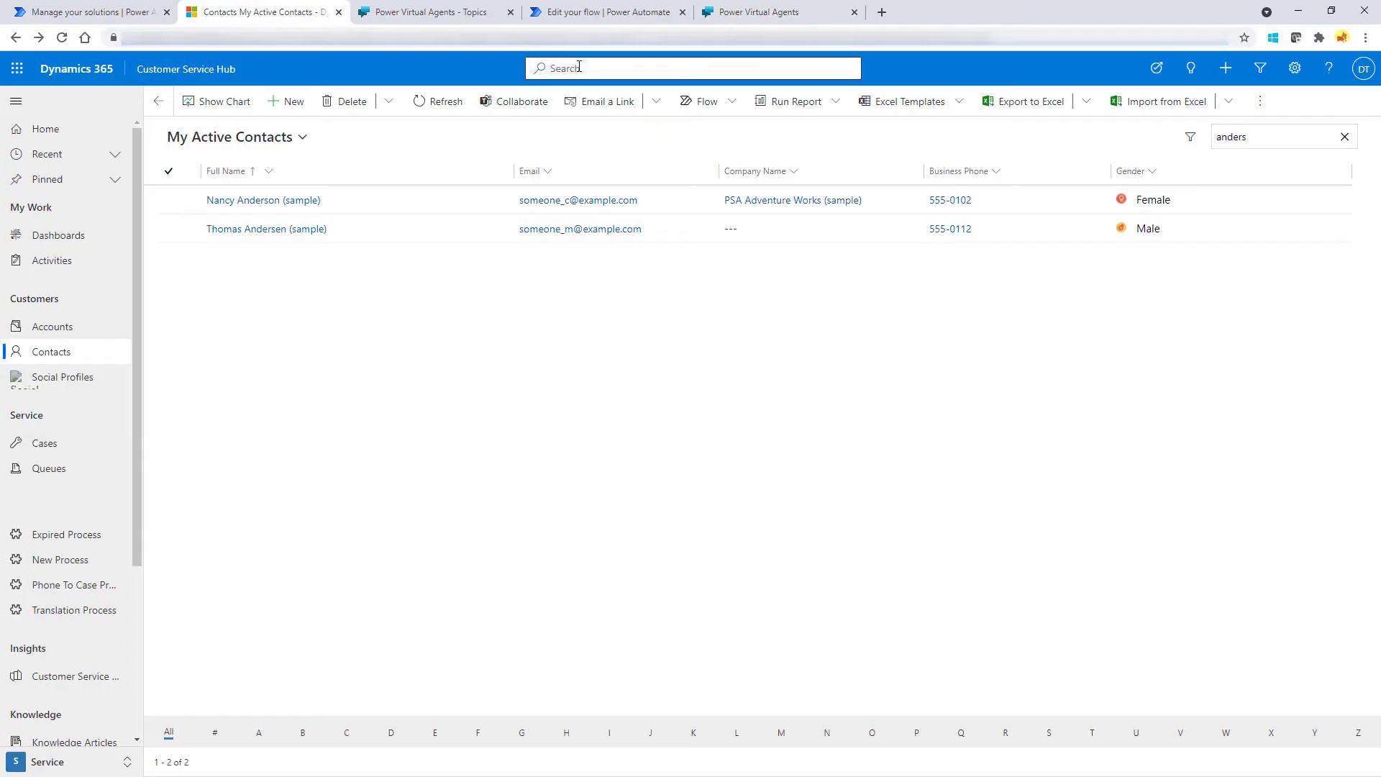
pyautogui.hotkey('ctrl', 'v')
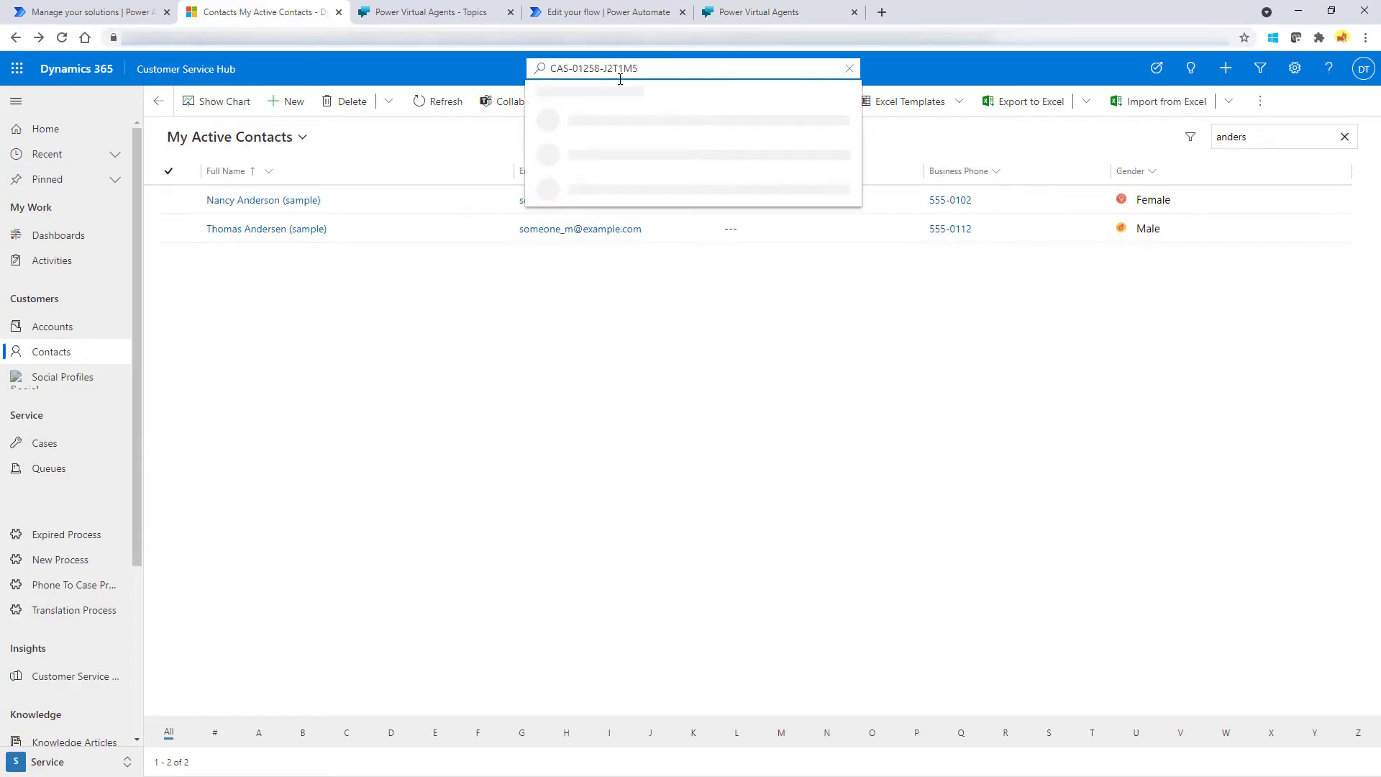
pyautogui.press('Return')
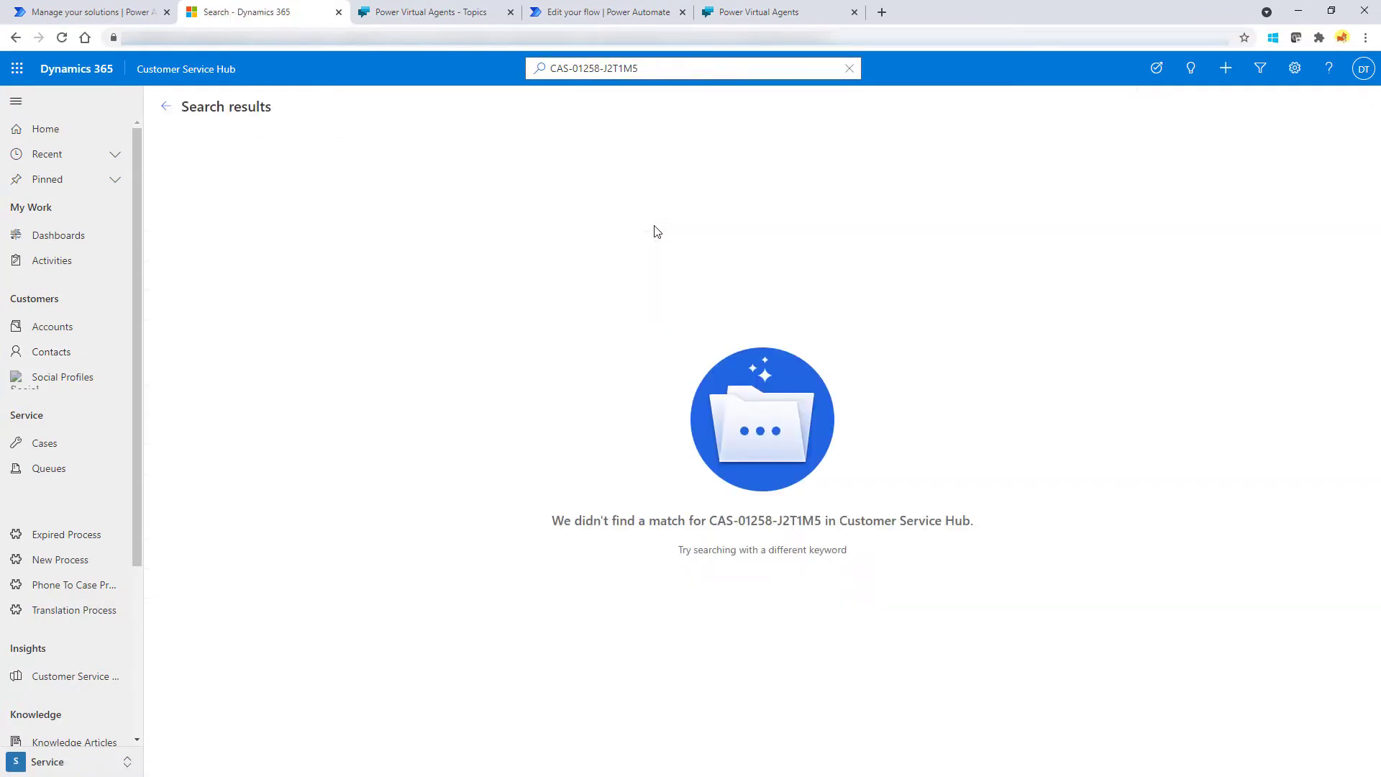
pyautogui.click(850, 68)
pyautogui.click(165, 107)
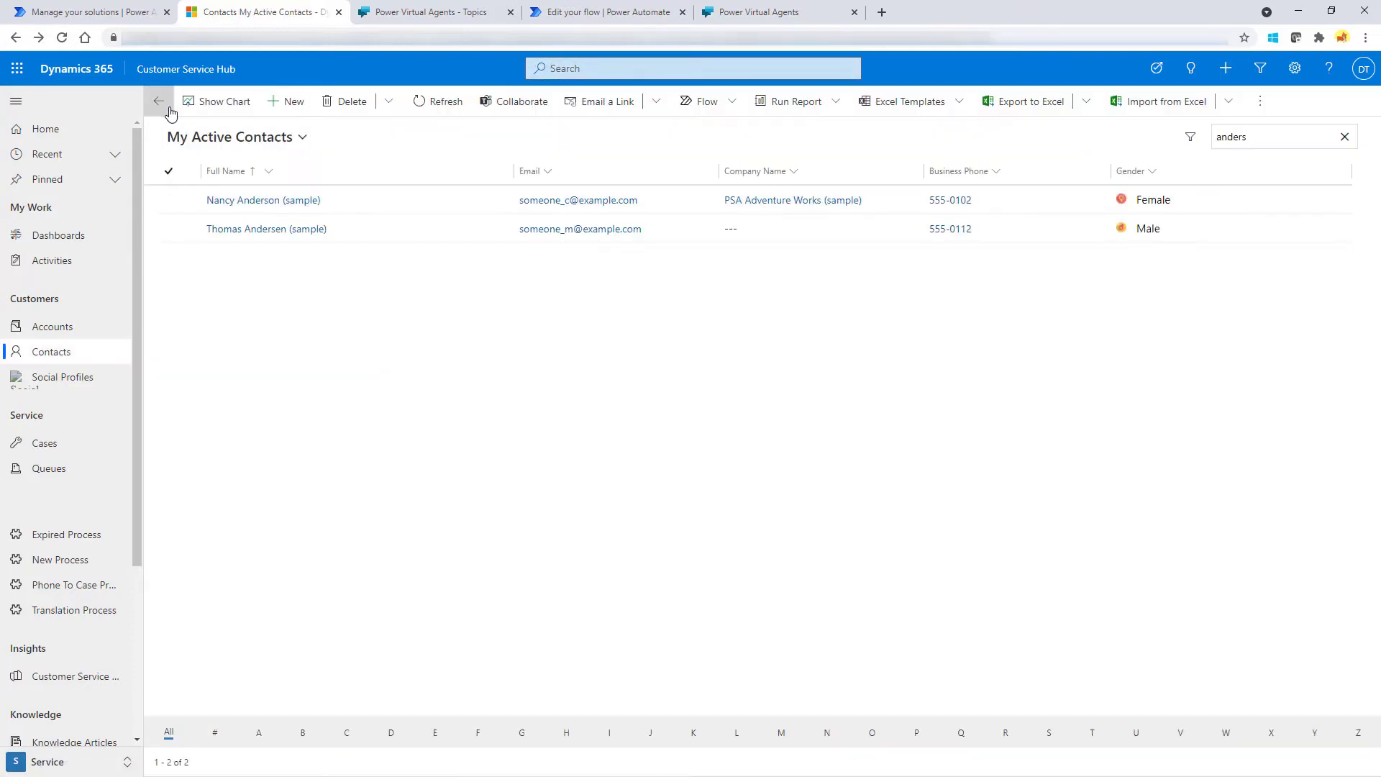
# - Review the "Our hvac is not cooling" case under the PSA Adventure Works (sample) account's customer service records, and return to the contacts list
pyautogui.click(771, 202)
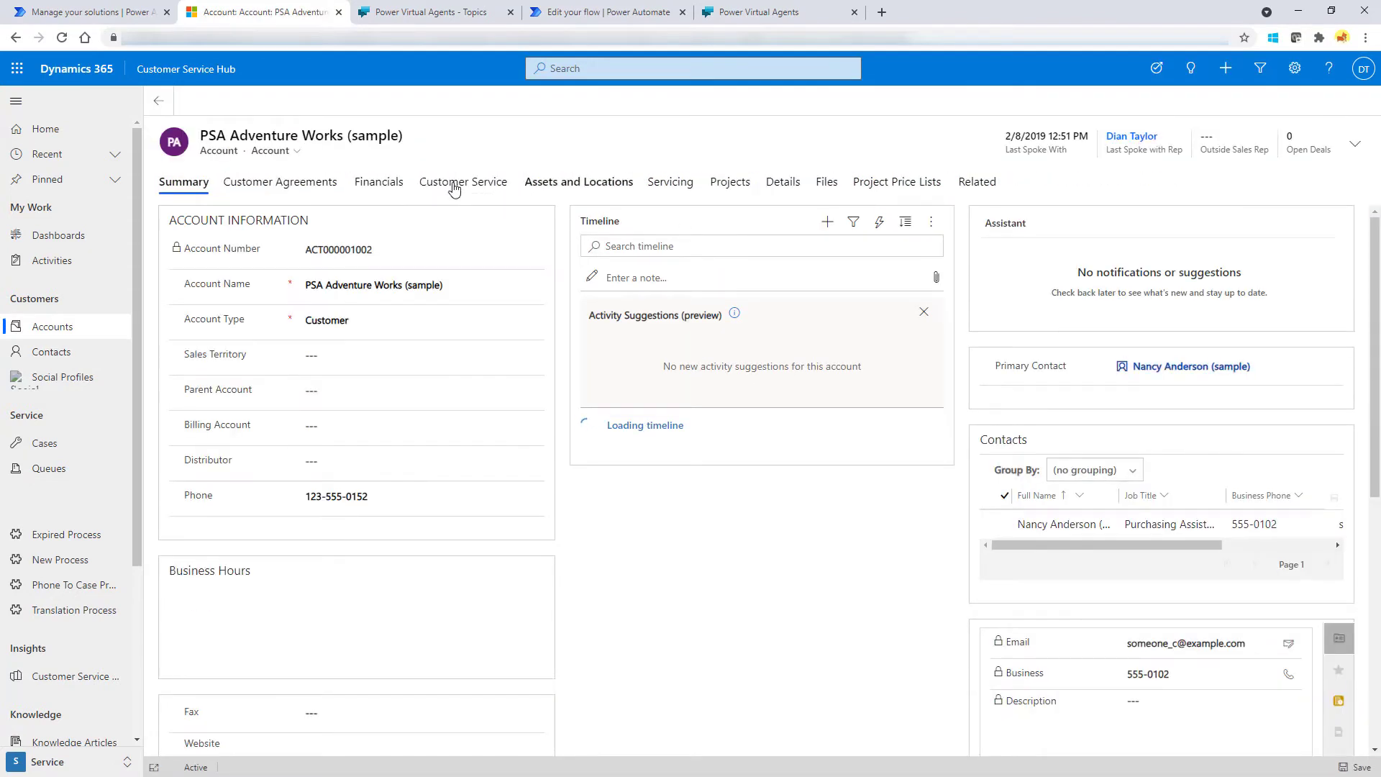
pyautogui.click(457, 186)
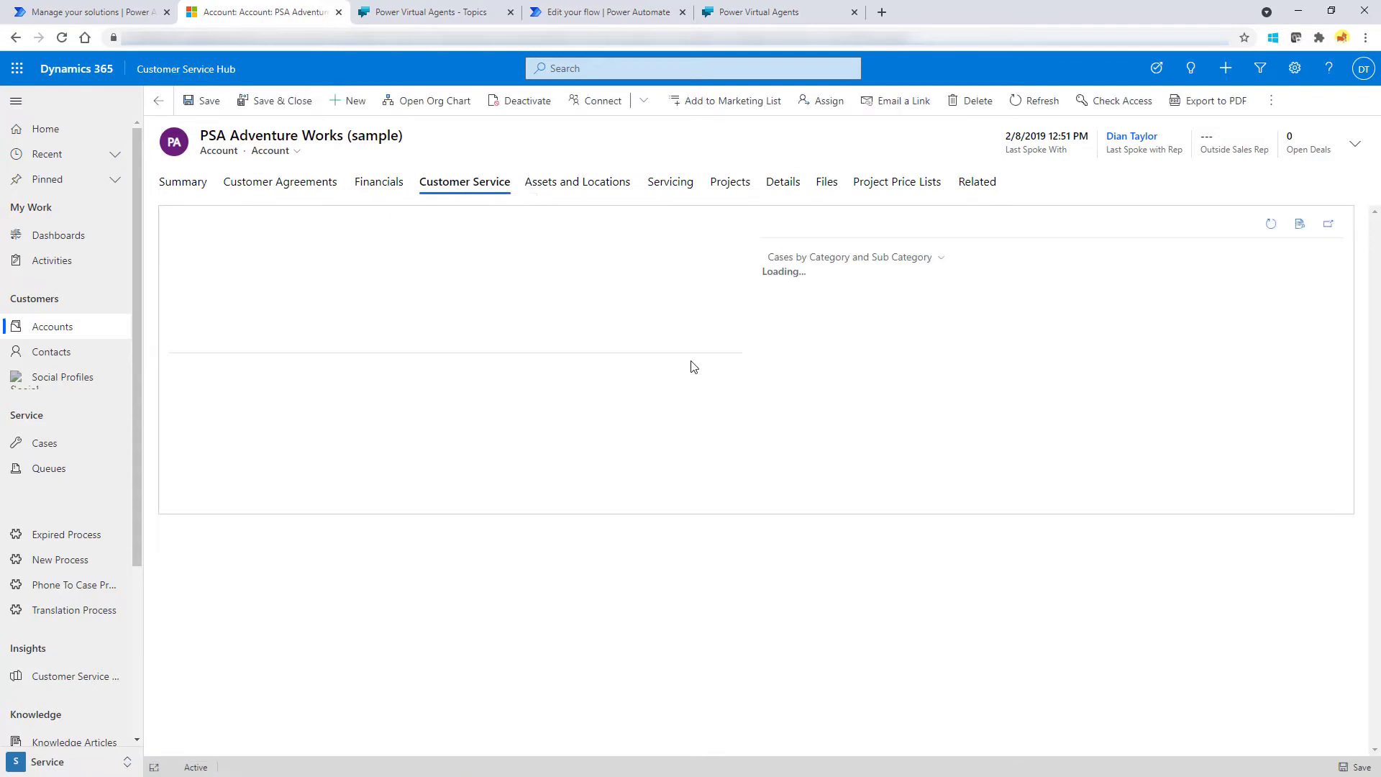
pyautogui.click(437, 315)
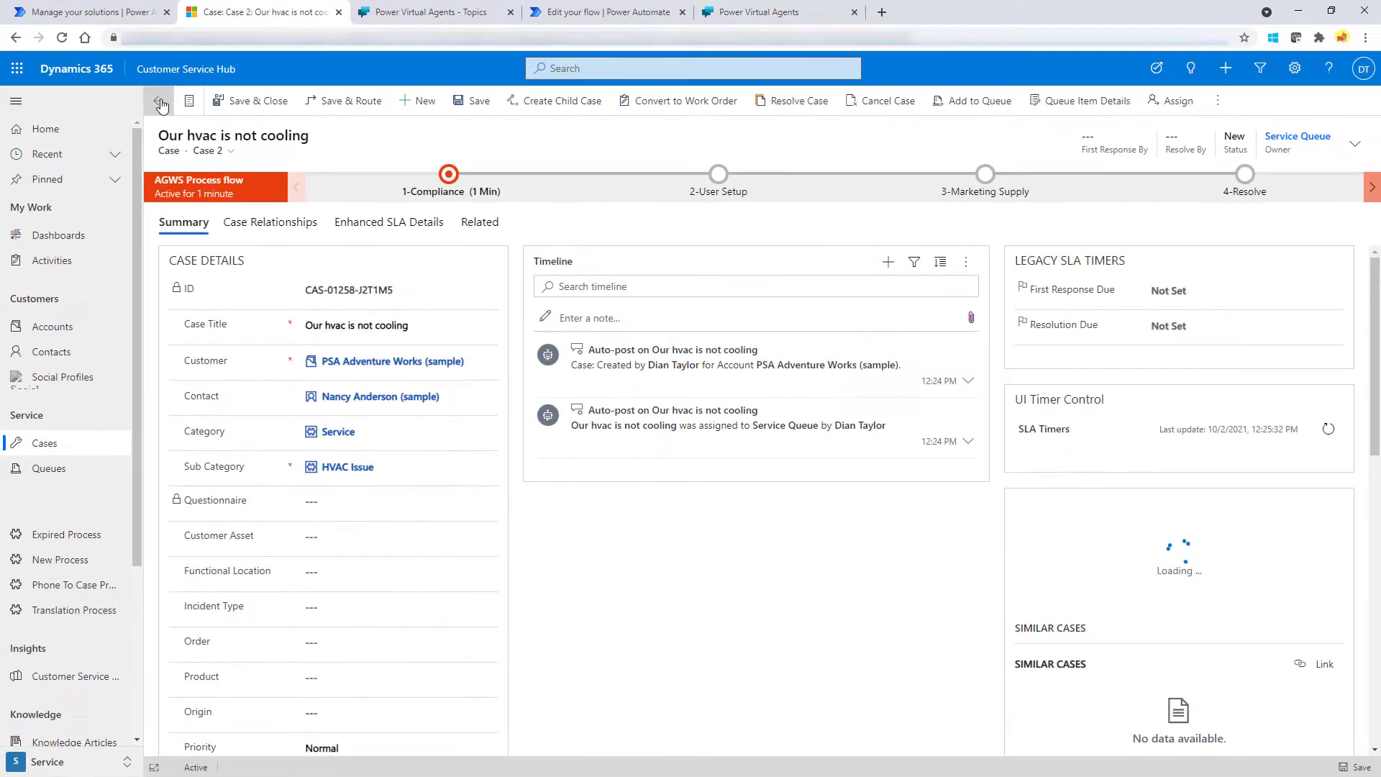
pyautogui.click(161, 104)
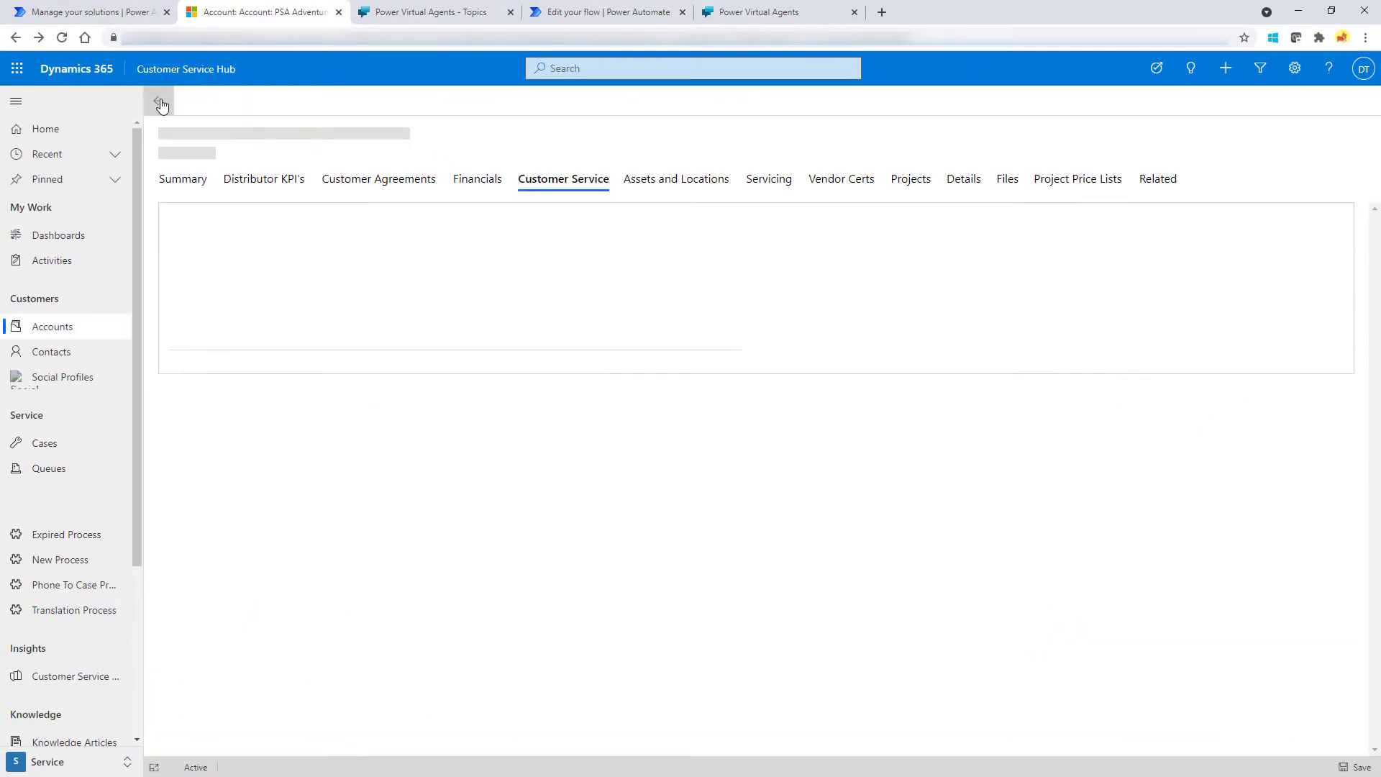
pyautogui.click(161, 103)
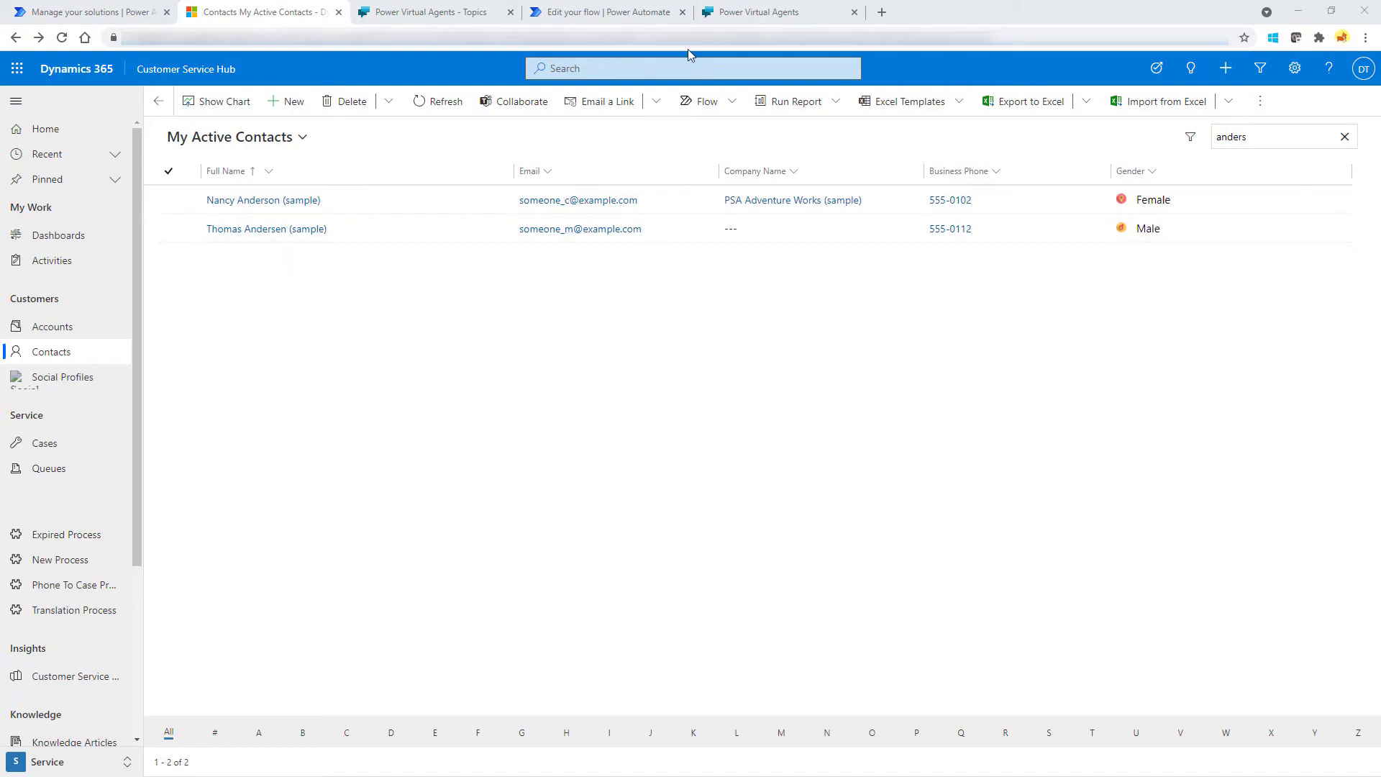
# - Return to the bot chat, confirm with "yes" that the question was answered, and rate the experience Excellent
pyautogui.click(761, 16)
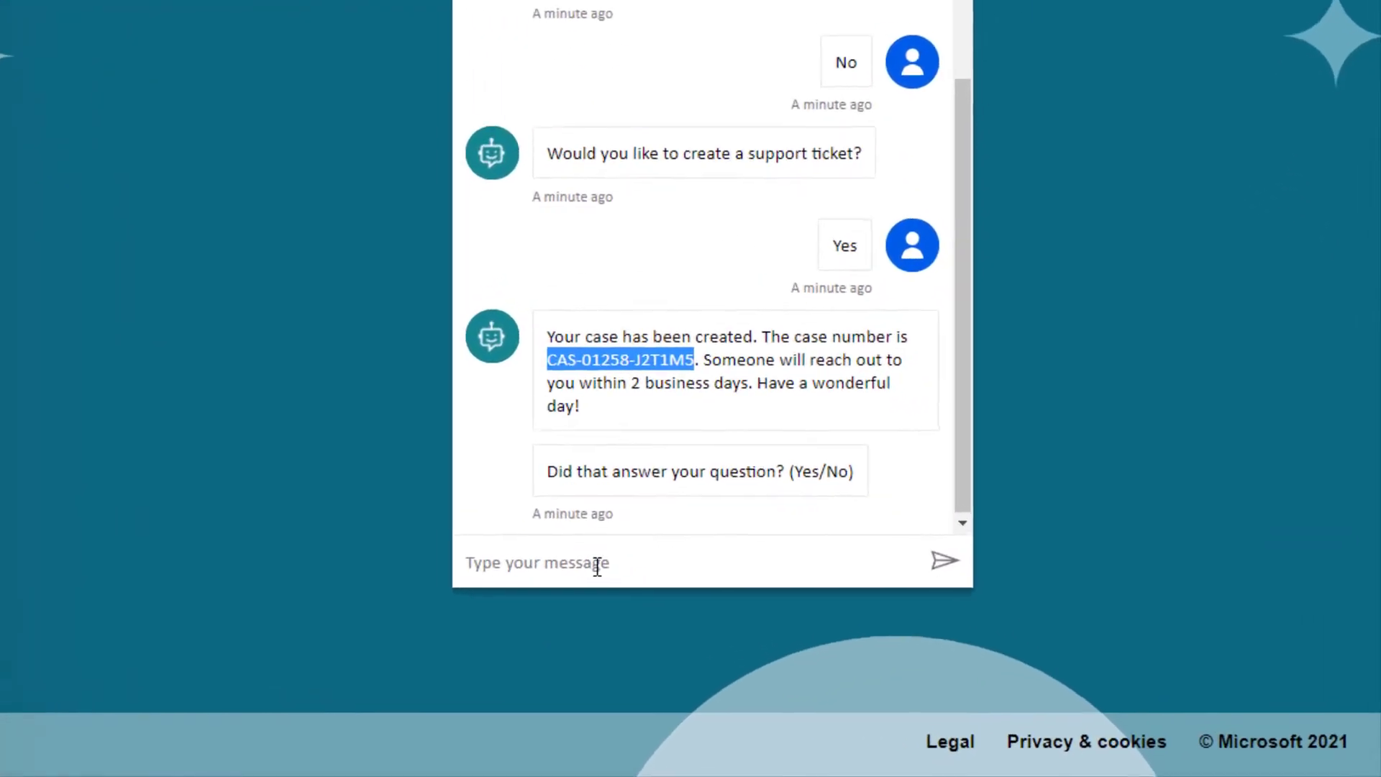
pyautogui.click(916, 651)
pyautogui.write('yes')
pyautogui.press('Return')
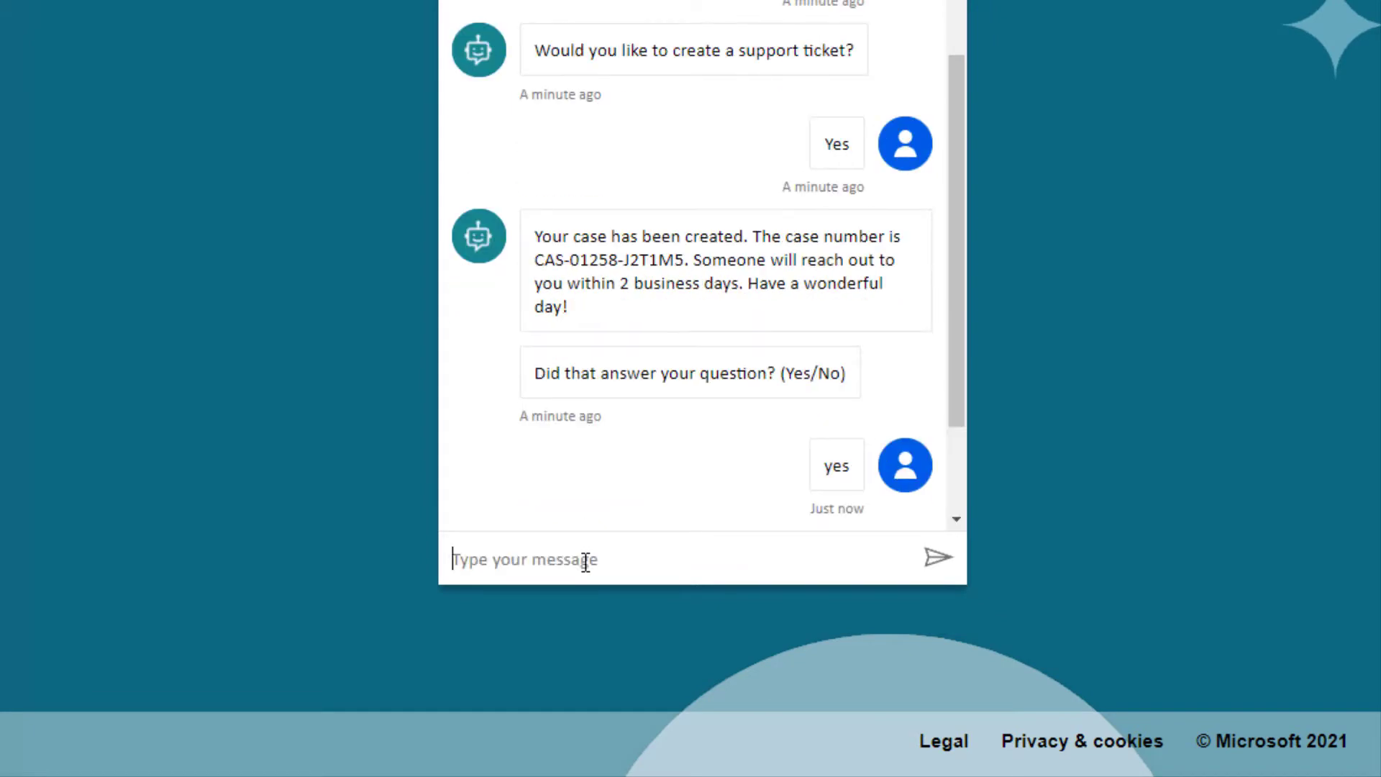
pyautogui.click(871, 429)
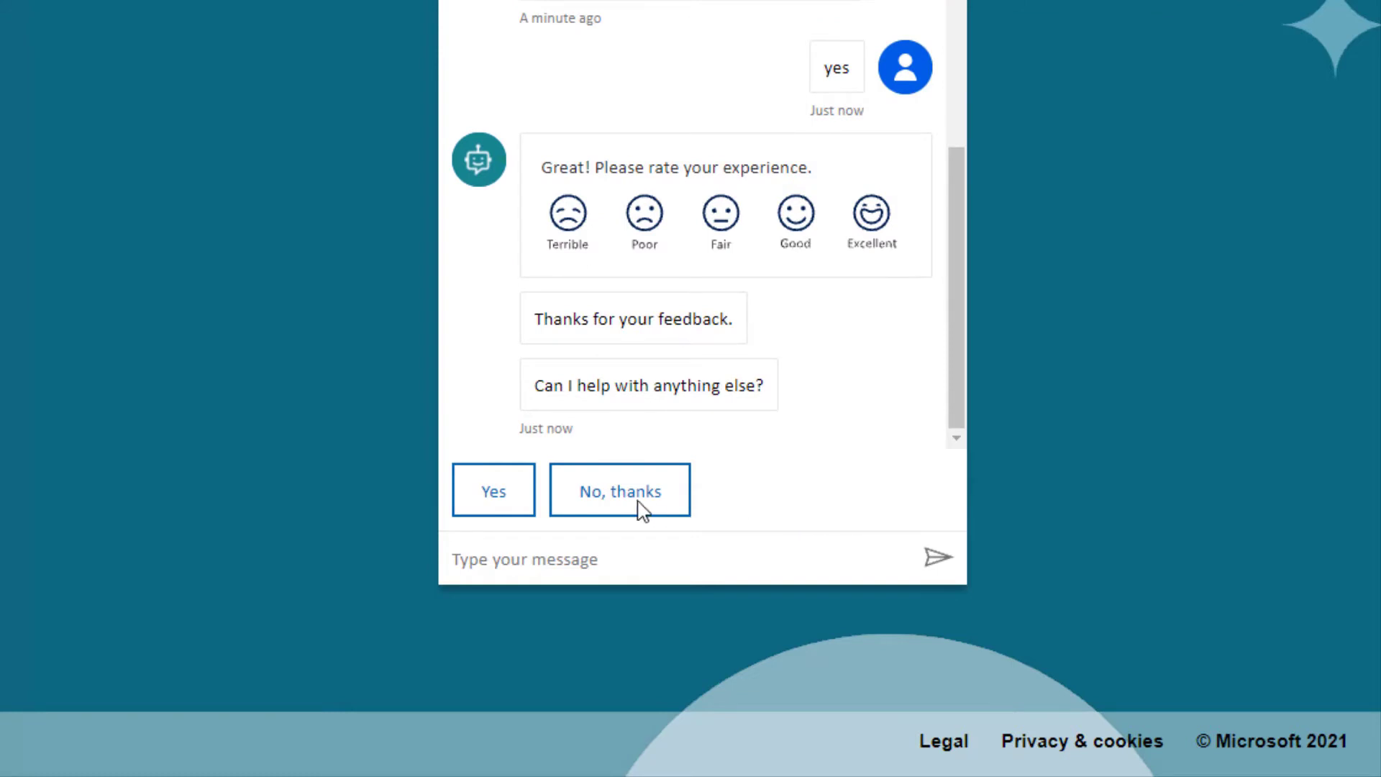
# - Accept the bot's offer of further help and send the message "having issues iwth my hvac"
pyautogui.click(494, 496)
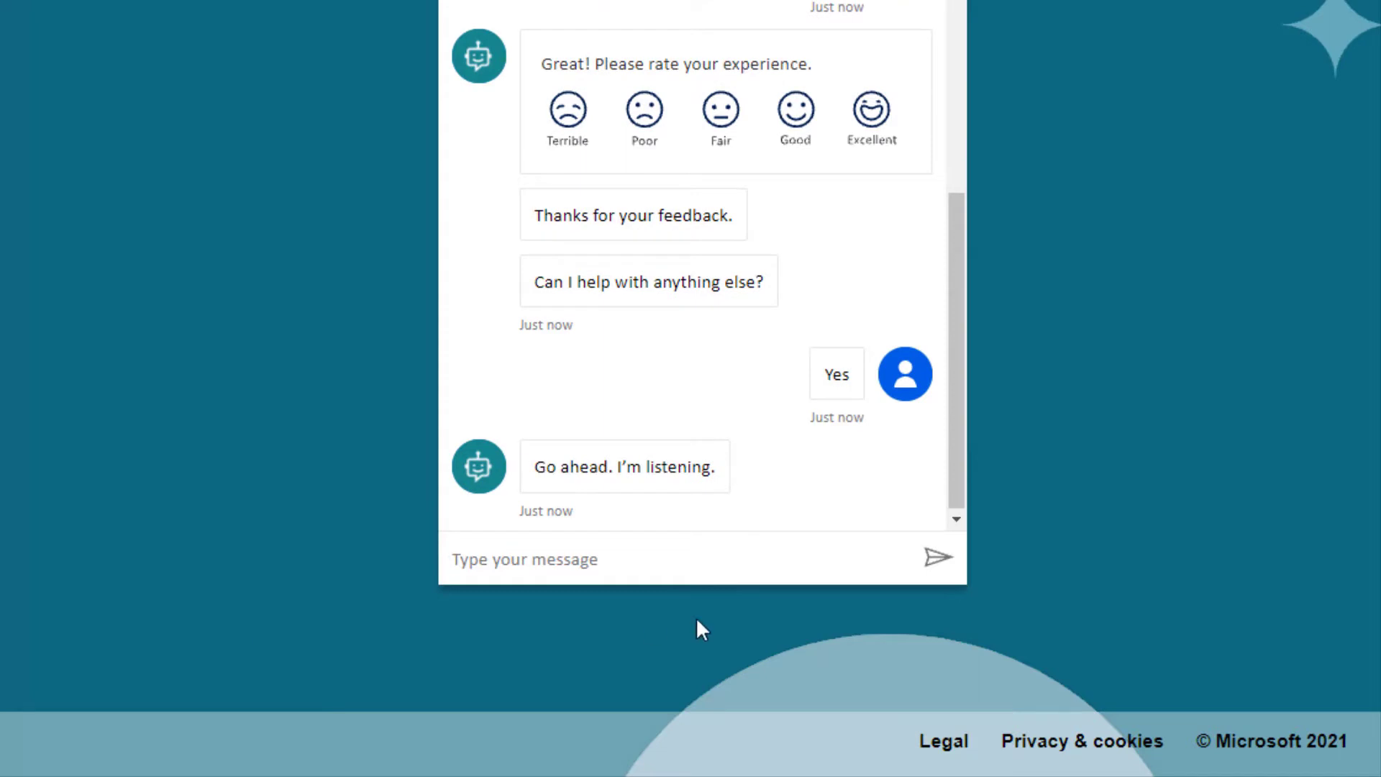
pyautogui.write('h')
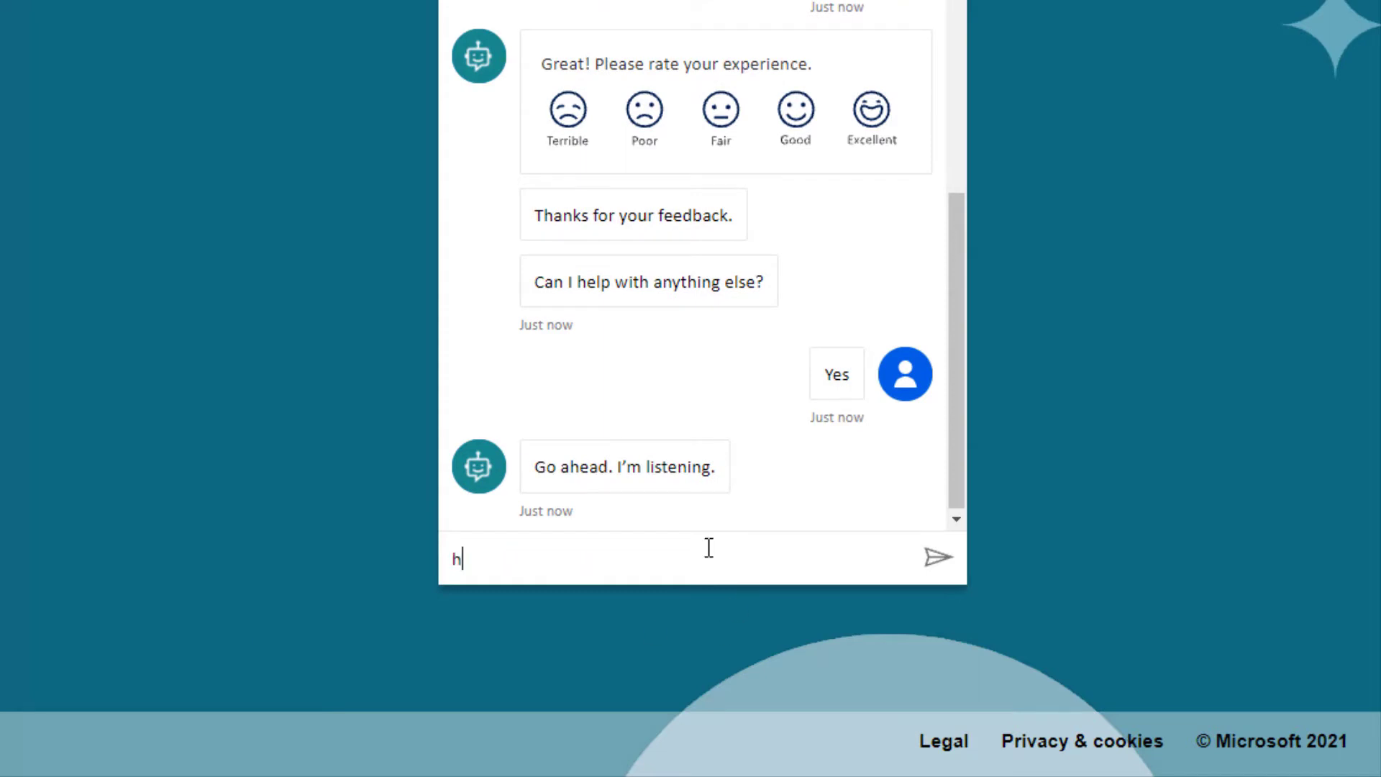
pyautogui.write('aving issues iwth my hva')
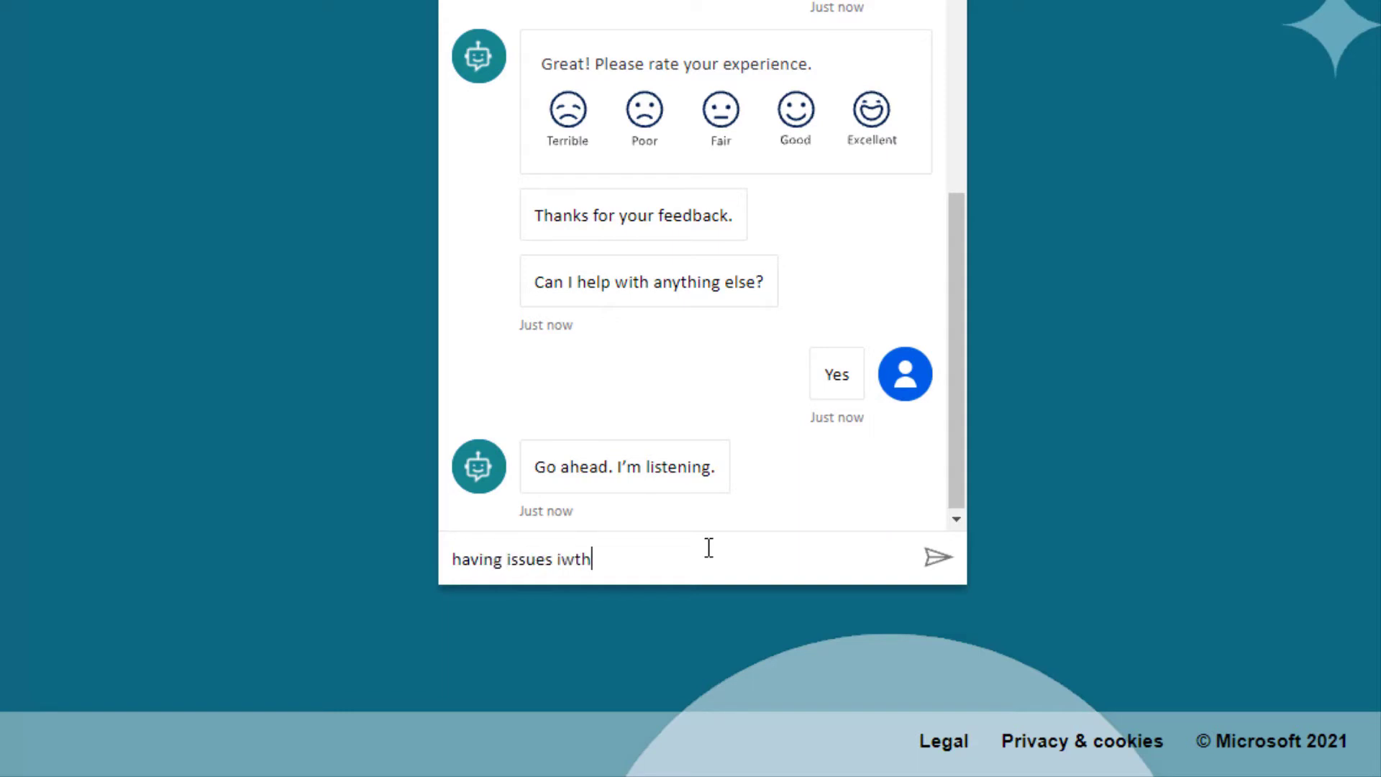
pyautogui.write('c')
pyautogui.press('Return')
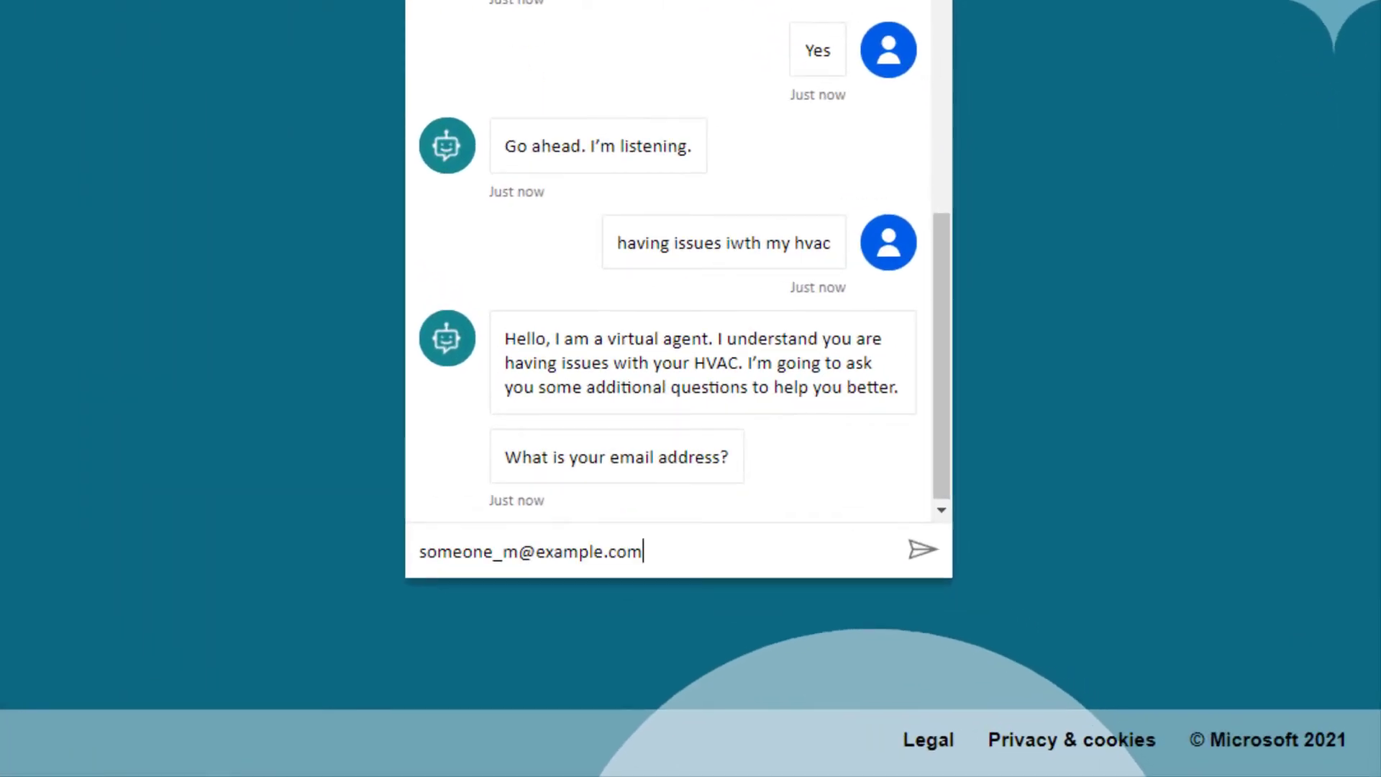
# - Submit the second contact's email address and choose Heating as the issue type
pyautogui.press('Return')
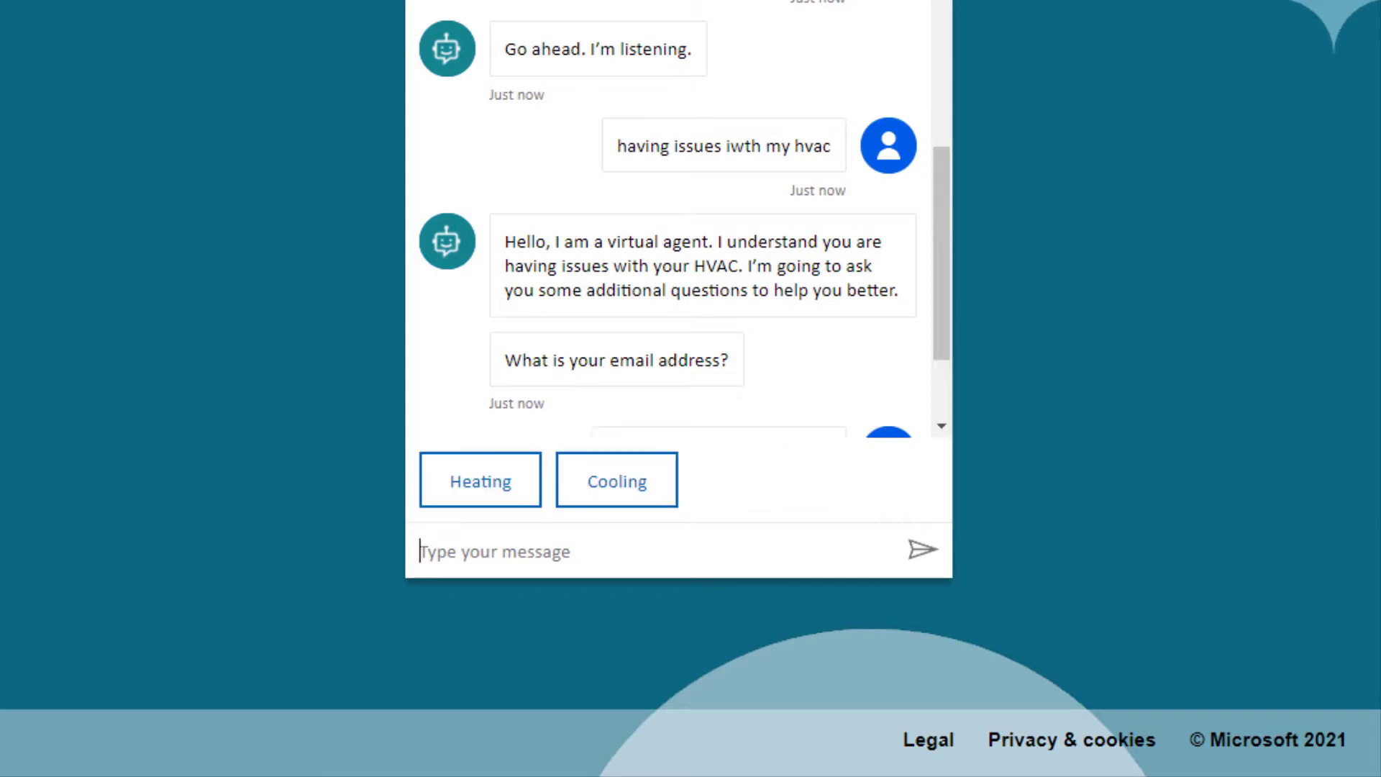
pyautogui.click(468, 493)
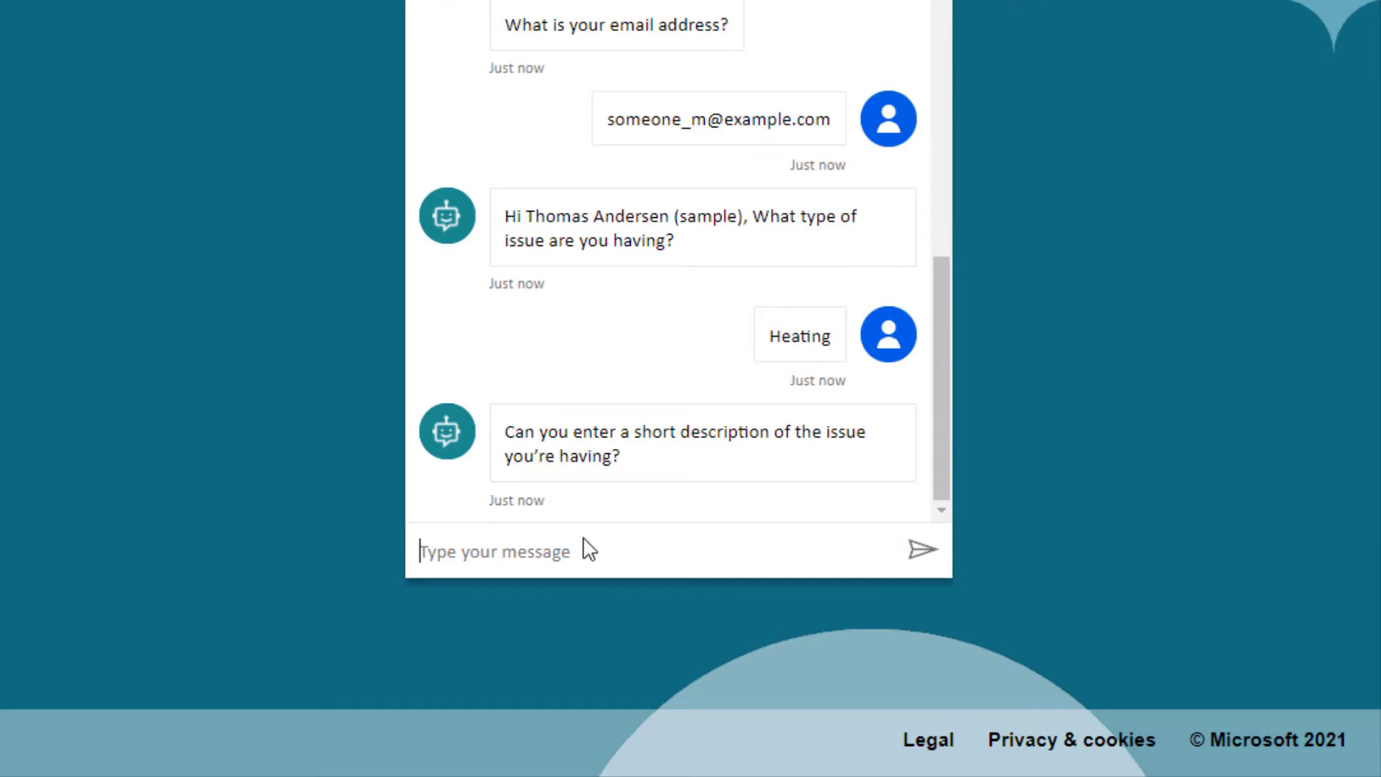
# - Describe the issue as "Our hvac is not heating", then reject the suggested articles and request a support ticket
pyautogui.write('O')
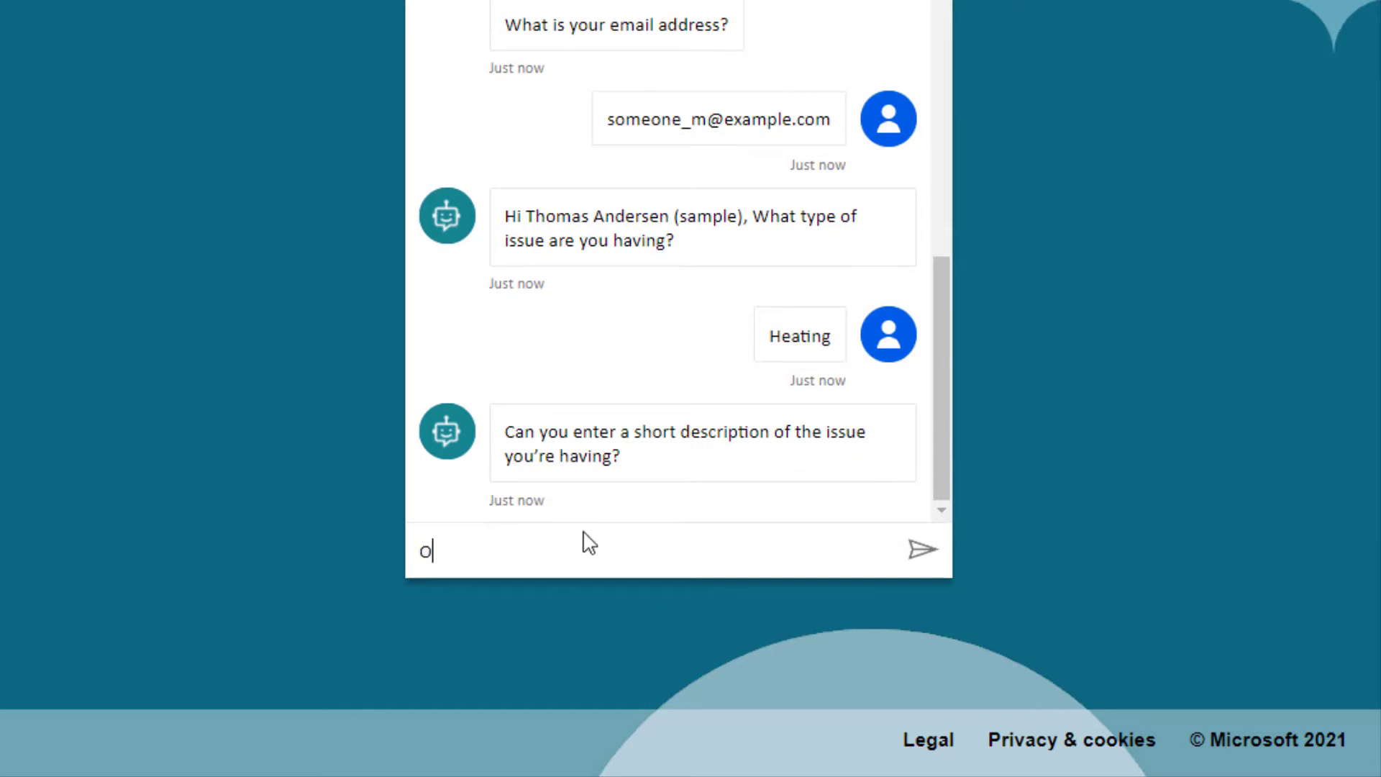
pyautogui.write('ur hvac is not ')
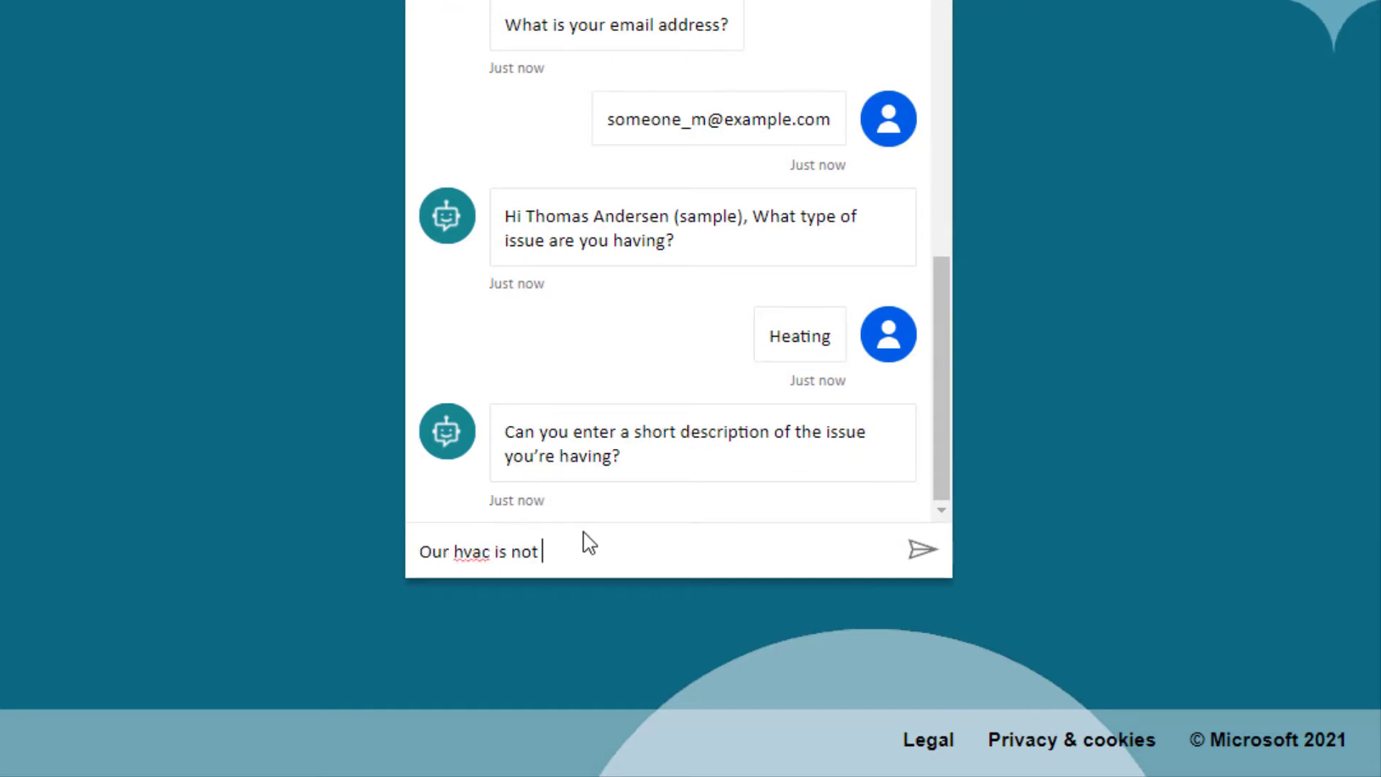
pyautogui.write('heeting')
pyautogui.press('Return')
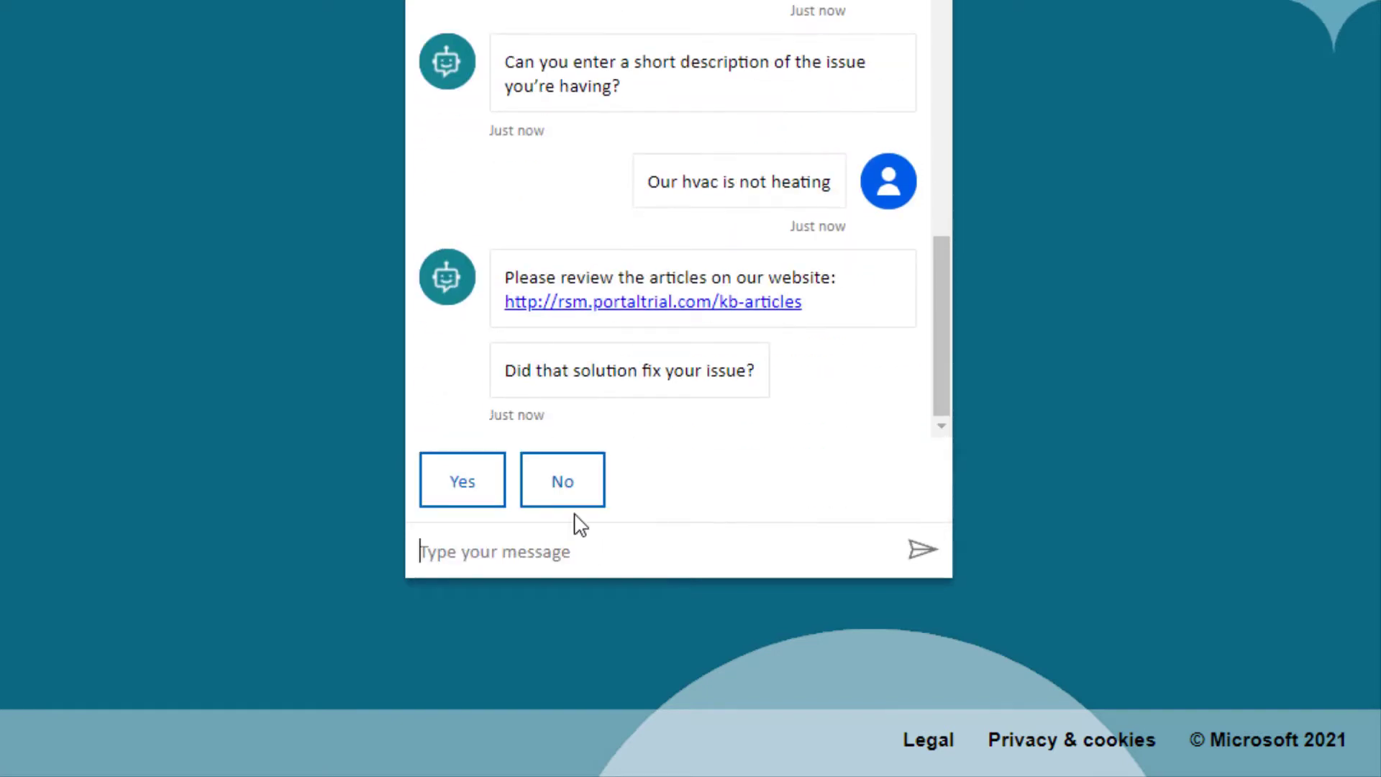
pyautogui.click(563, 482)
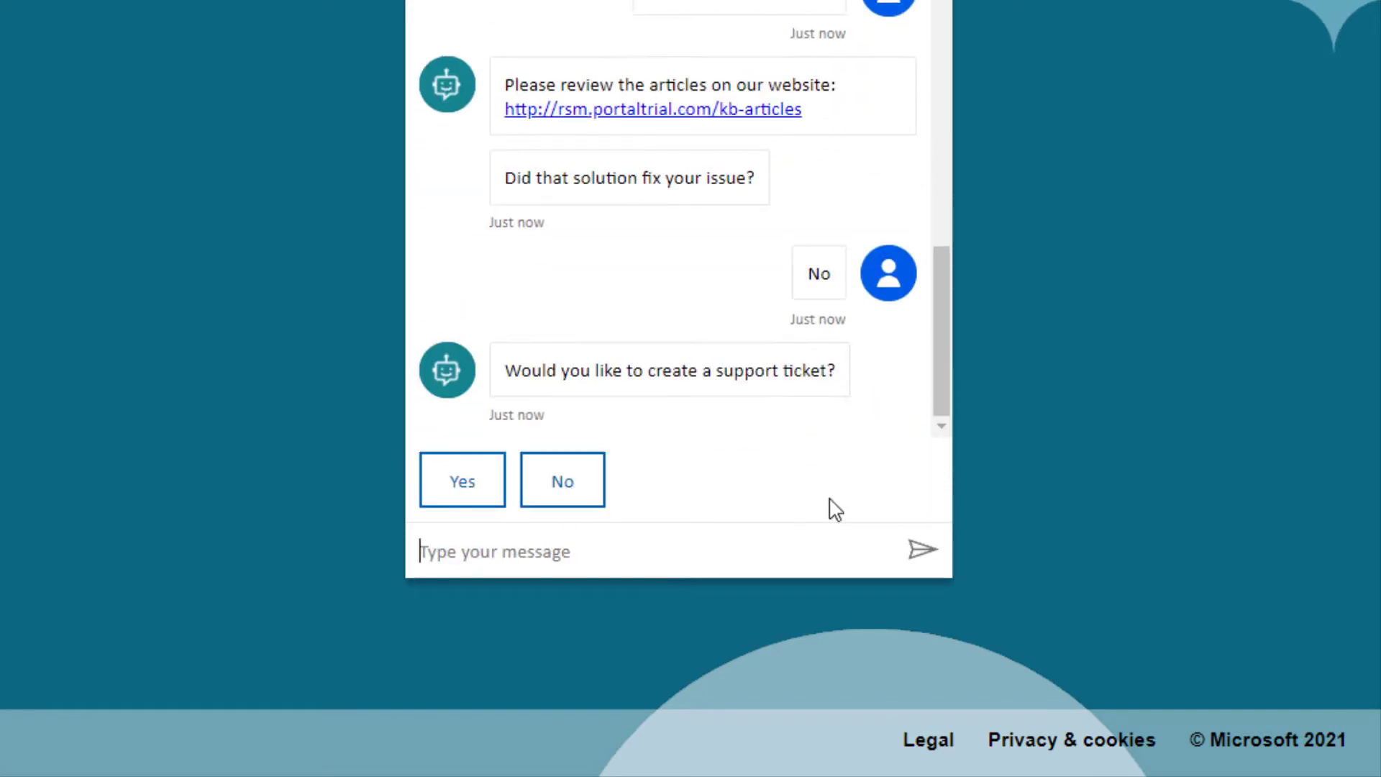
pyautogui.click(472, 484)
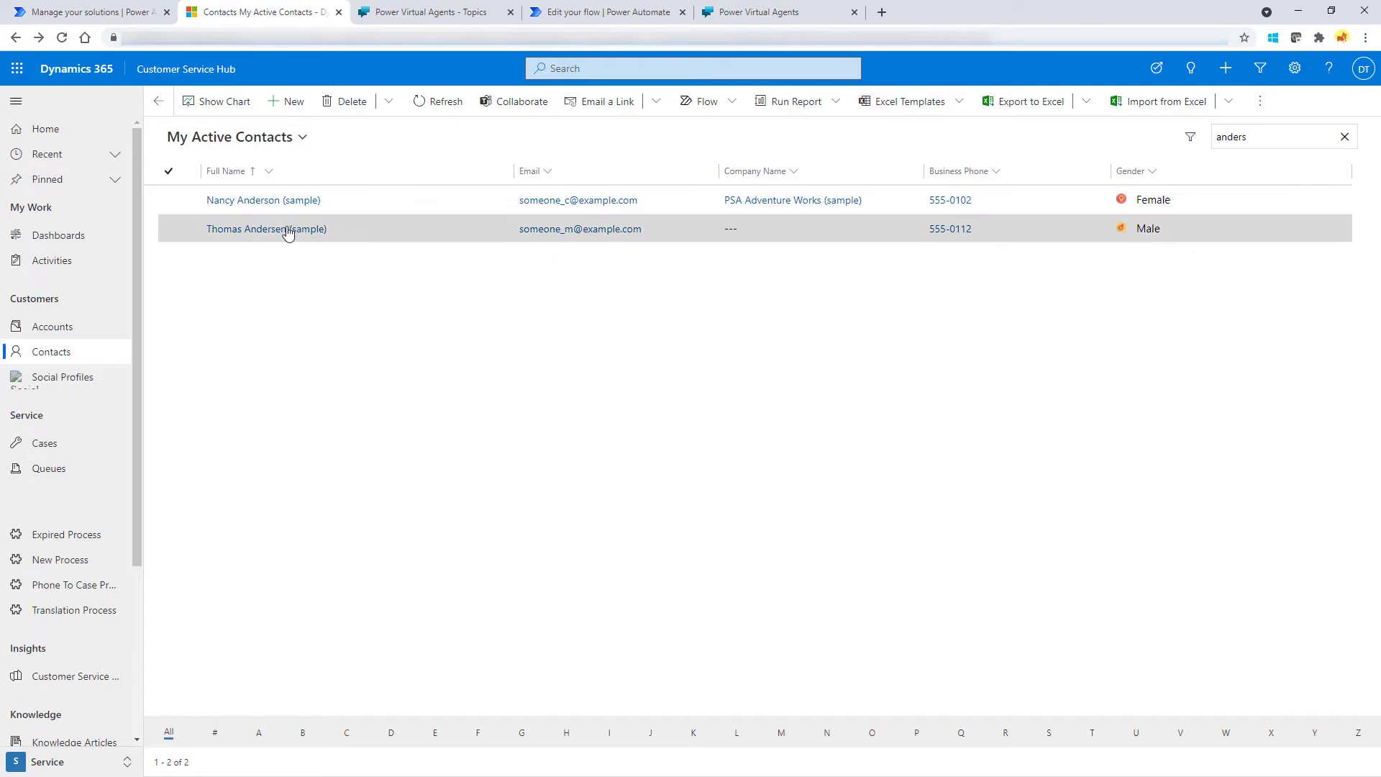
# - Open the second listed contact's related cases and examine the details of the "Our hvac is not heating" case
pyautogui.click(287, 230)
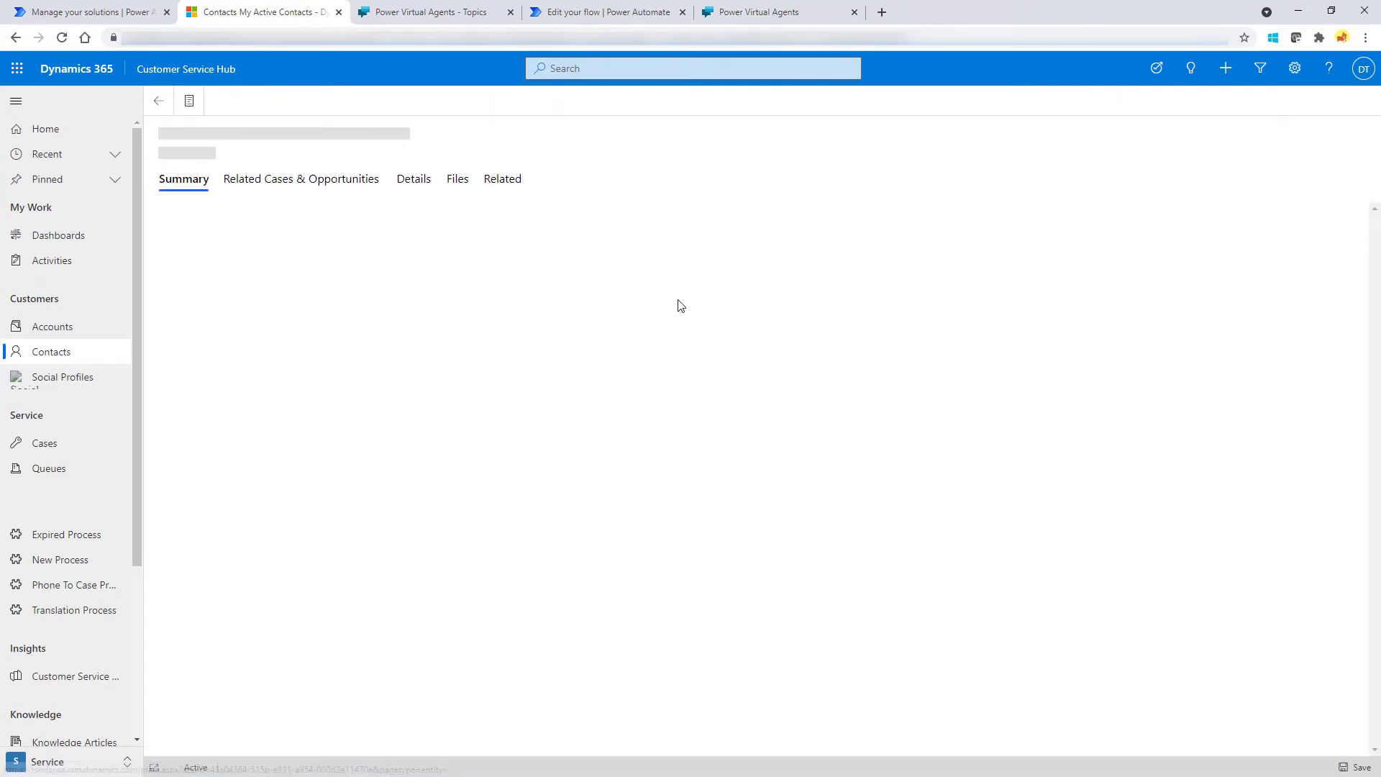
pyautogui.click(506, 186)
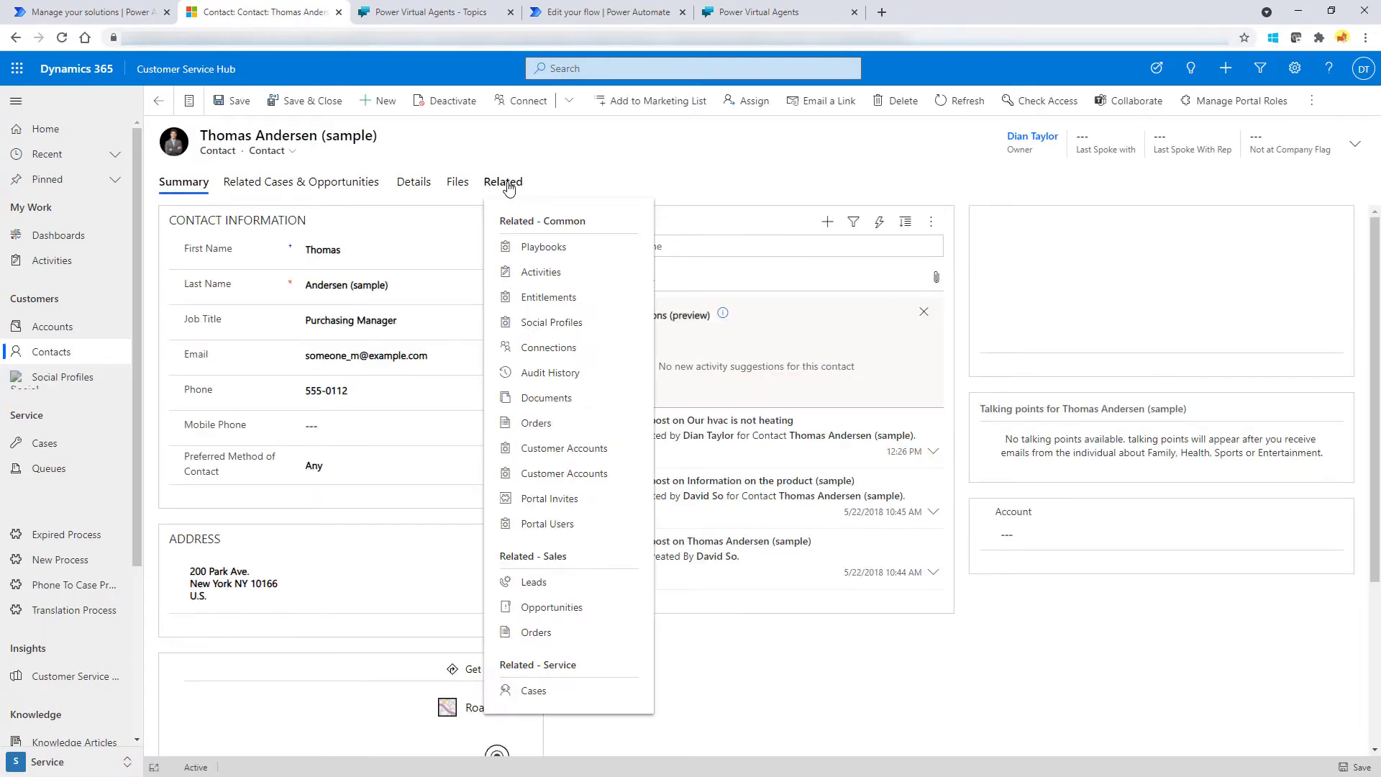
pyautogui.click(538, 691)
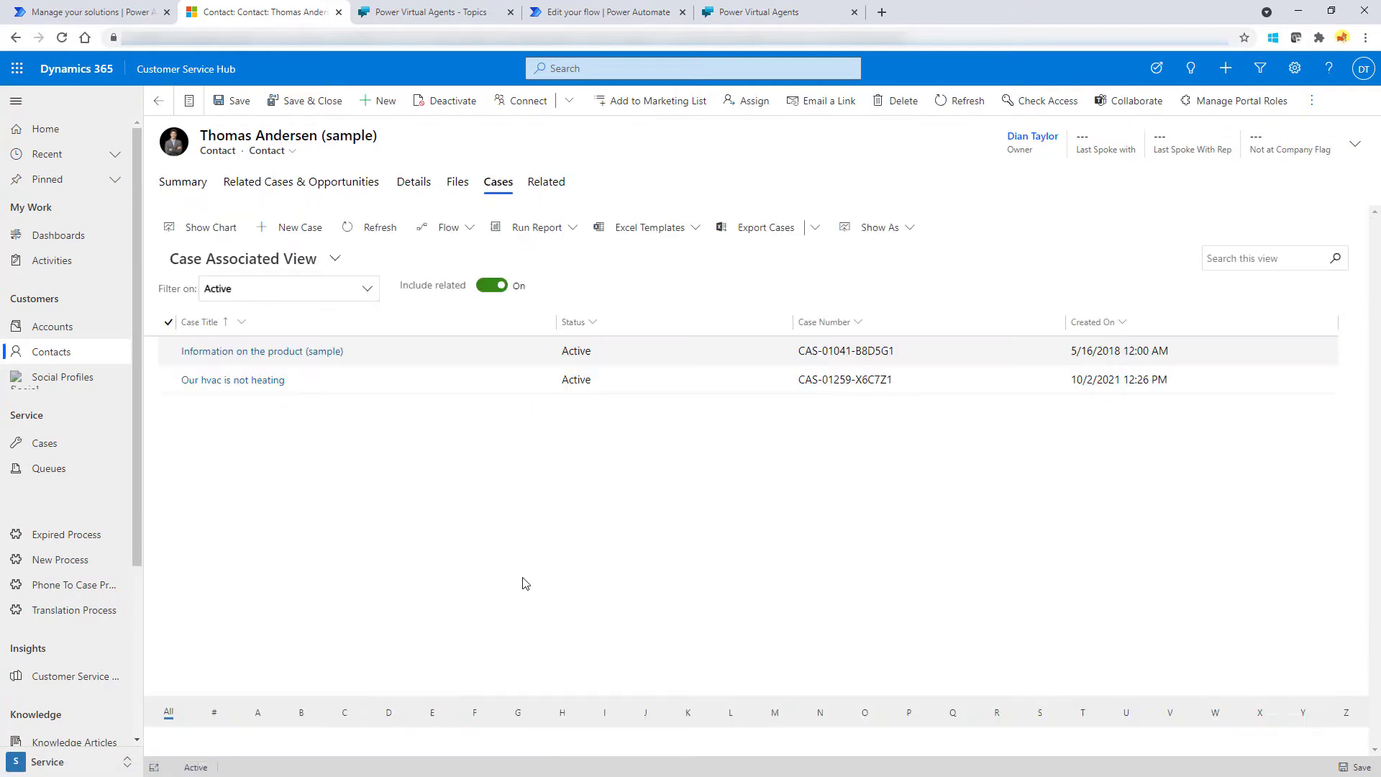
pyautogui.click(231, 380)
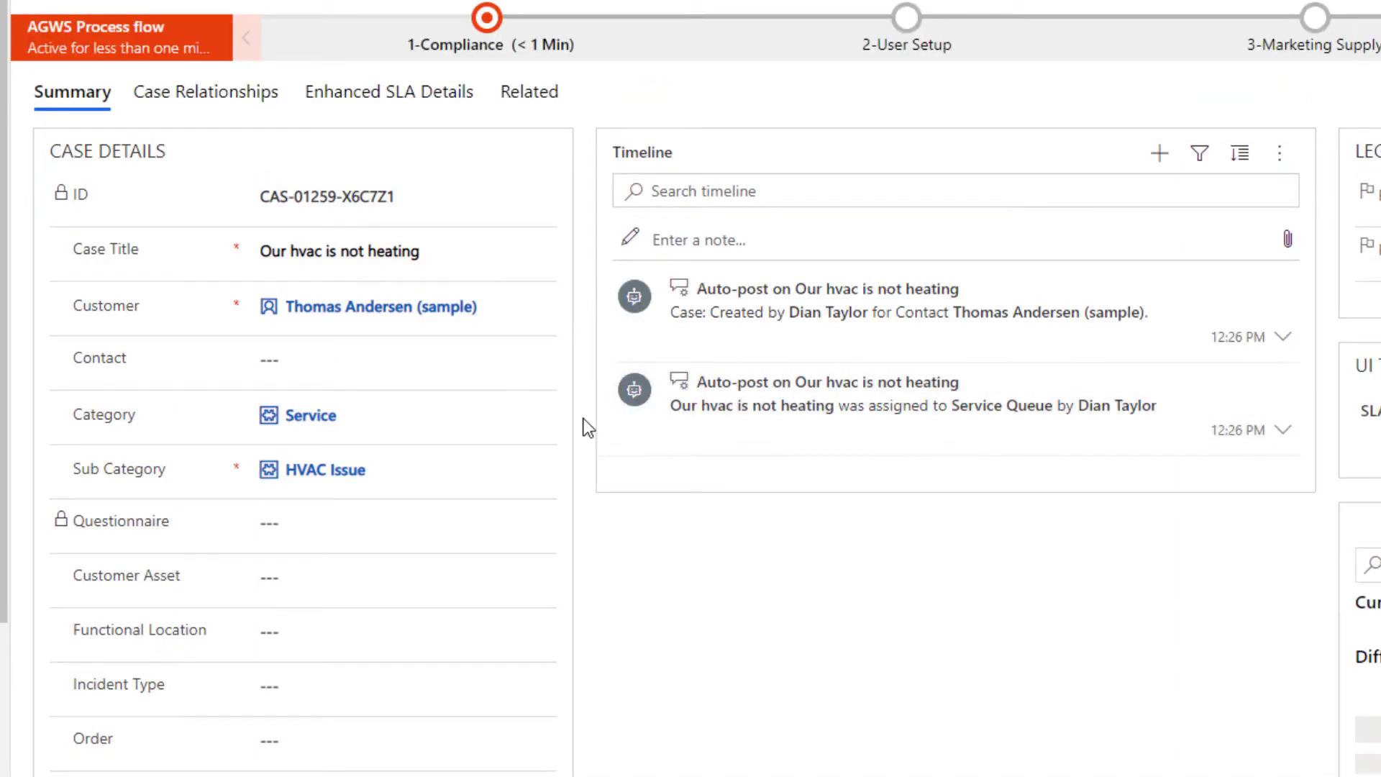
pyautogui.click(500, 370)
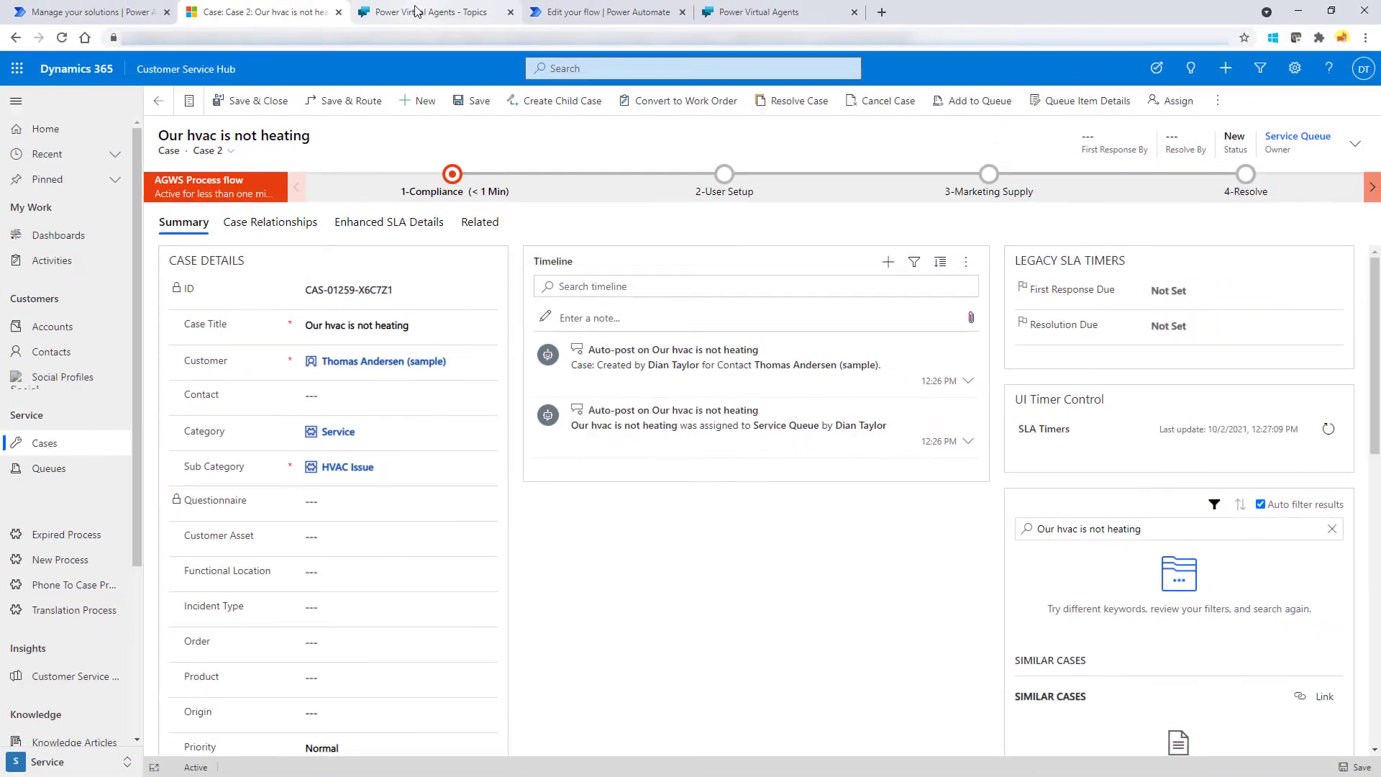
# - Switch to the Power Virtual Agents topics and create a new topic named "HVAC issue test with PA condition"
pyautogui.click(416, 11)
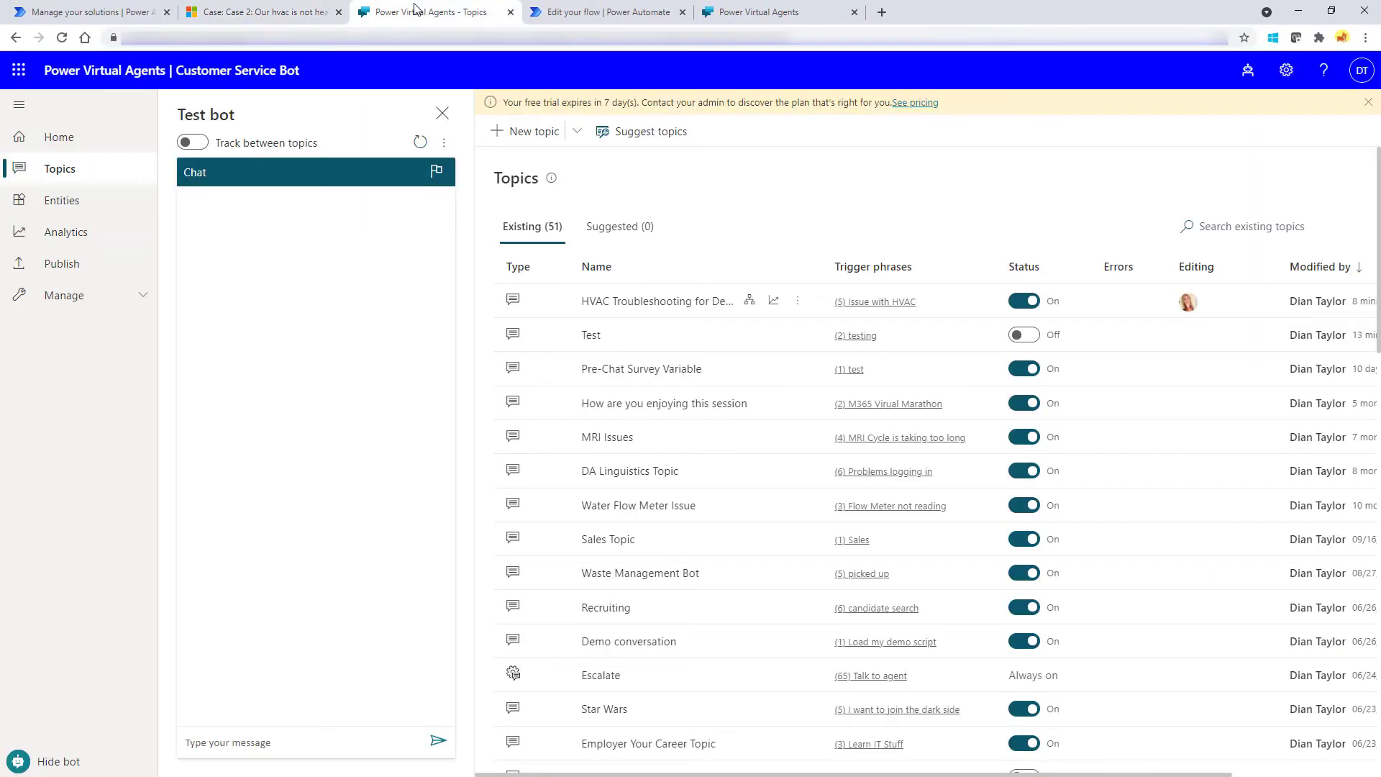
pyautogui.click(534, 134)
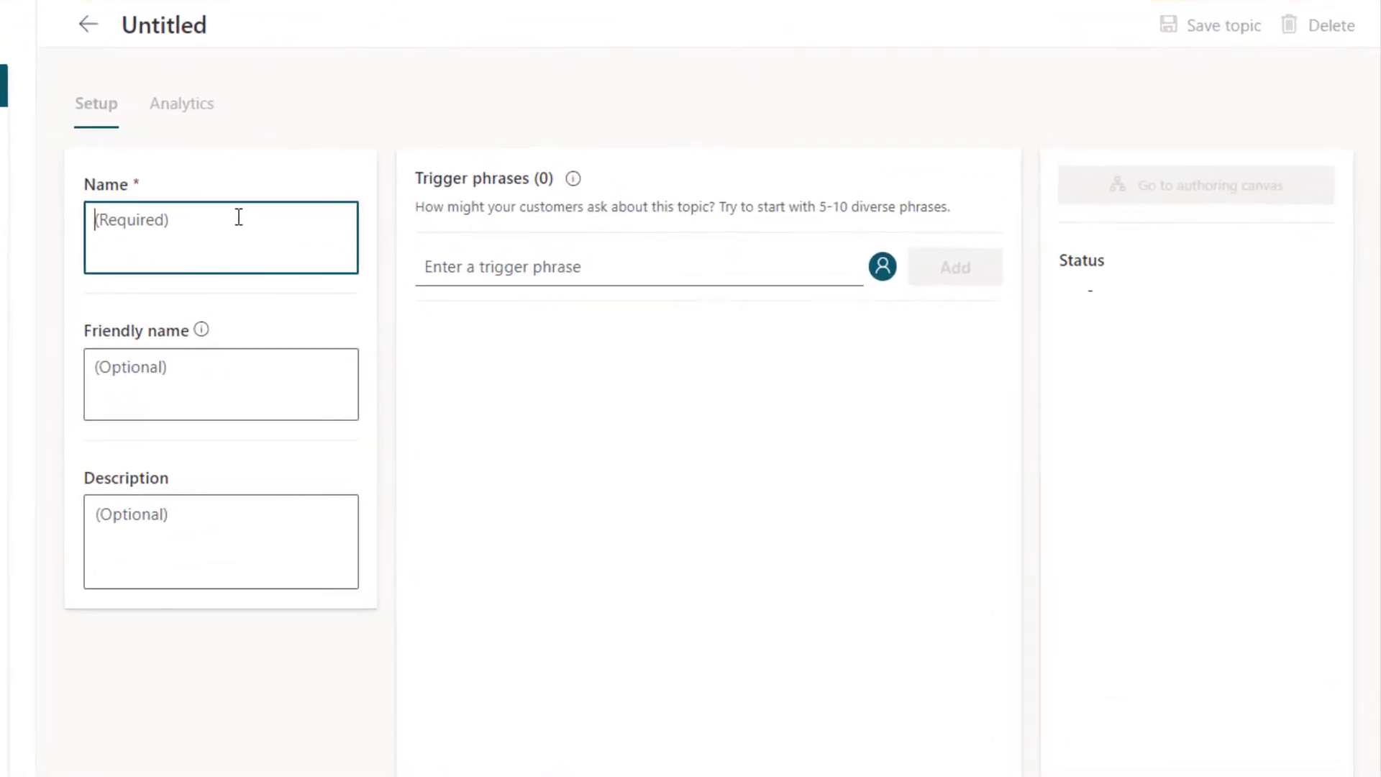
pyautogui.write('Tesdt')
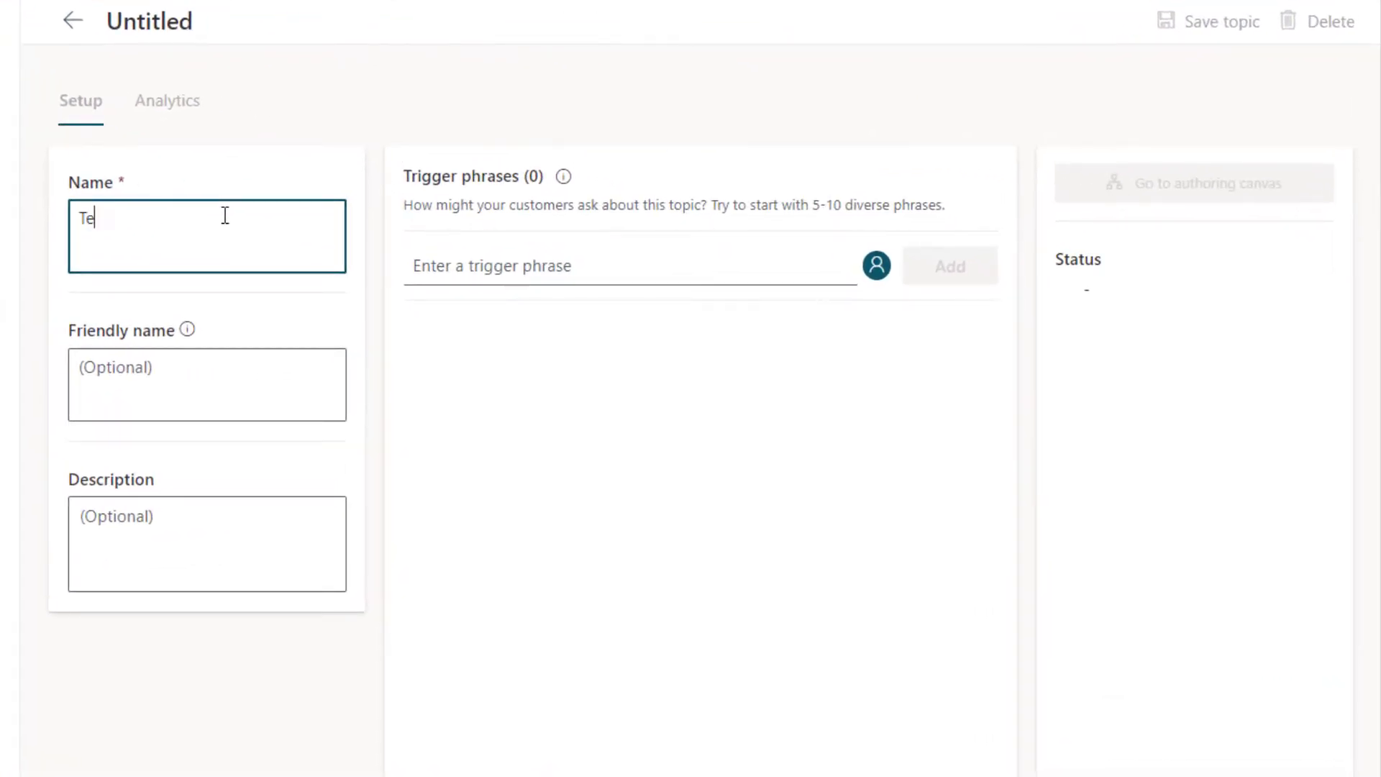
pyautogui.press('BackSpace')
pyautogui.press('BackSpace')
pyautogui.write('HVAC issue test')
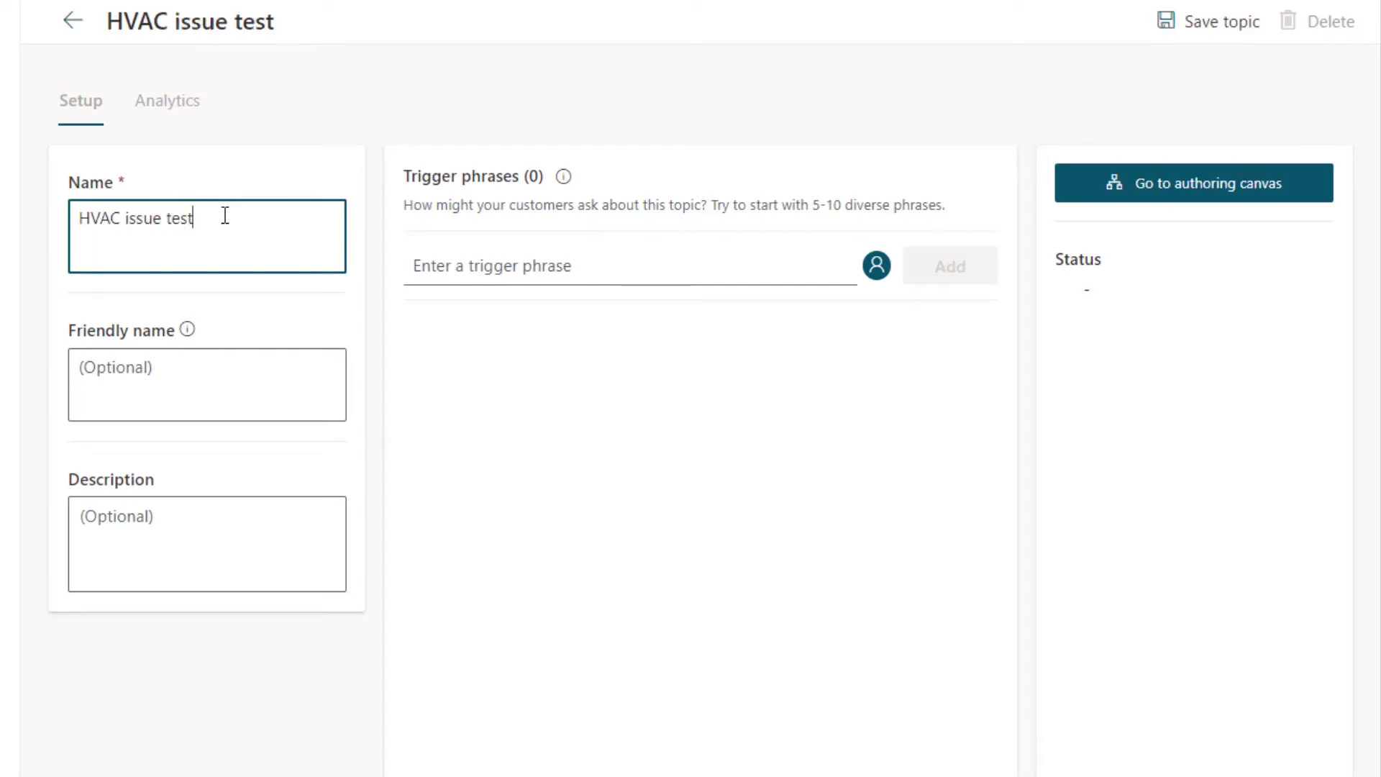
pyautogui.write(' with PA condition')
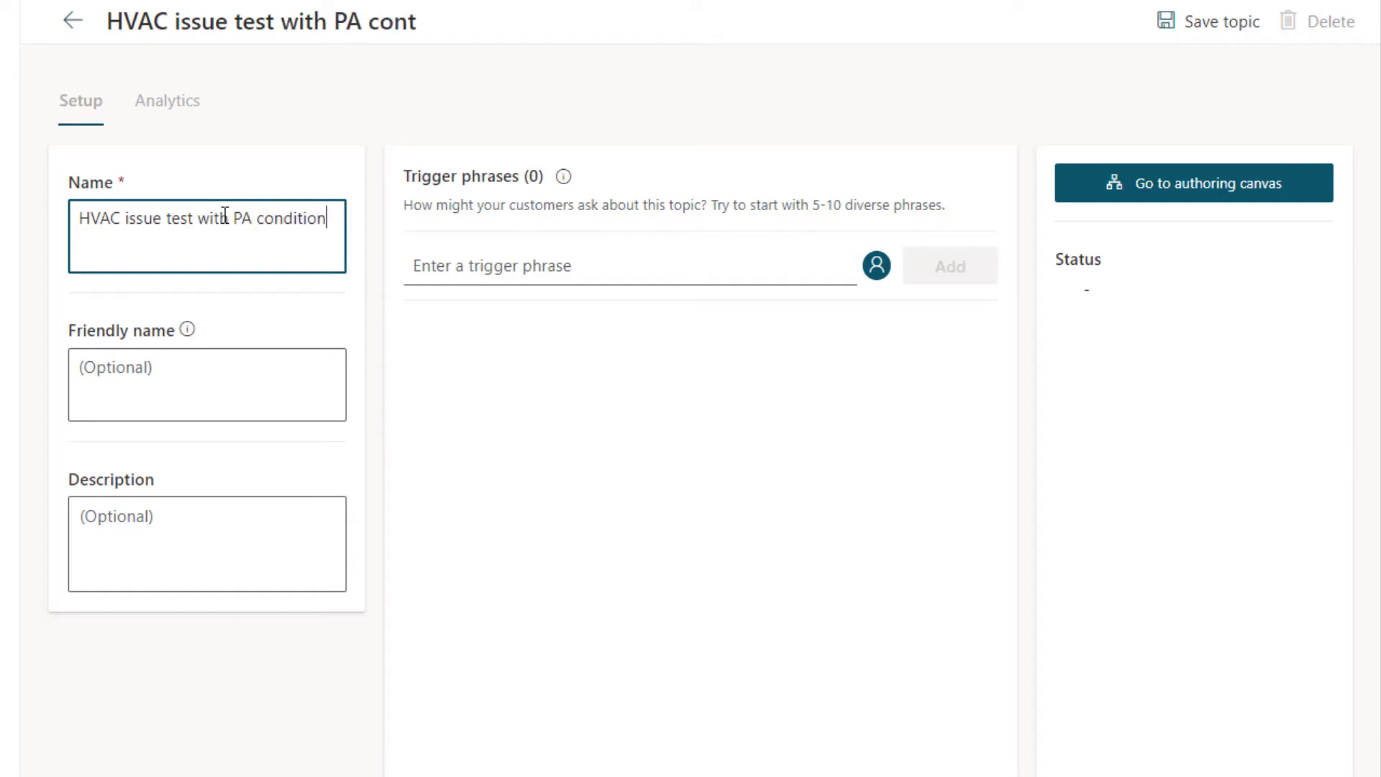
# - Add the trigger phrases "TESTING", "power automate", "test" and "condition" to the topic
pyautogui.click(445, 276)
pyautogui.write('TESTING')
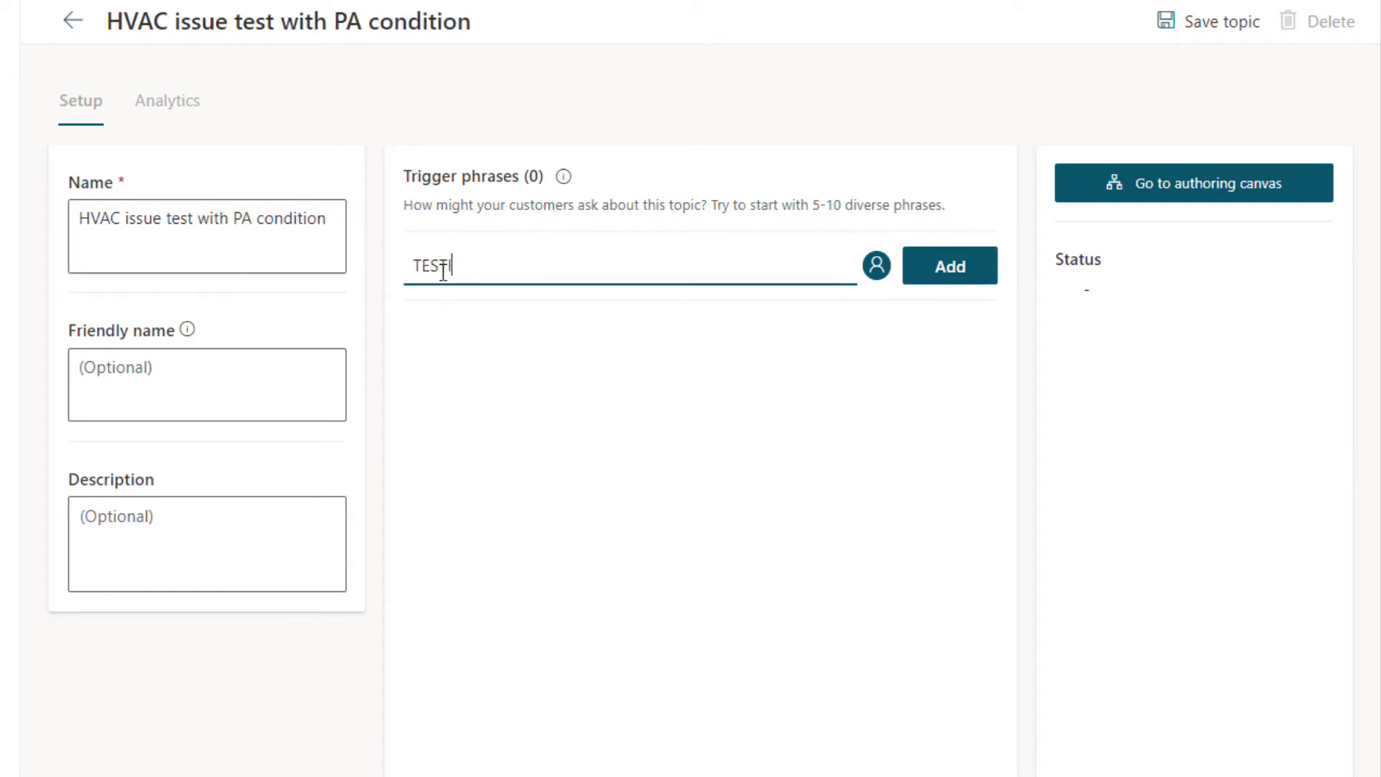
pyautogui.press('Return')
pyautogui.write('po')
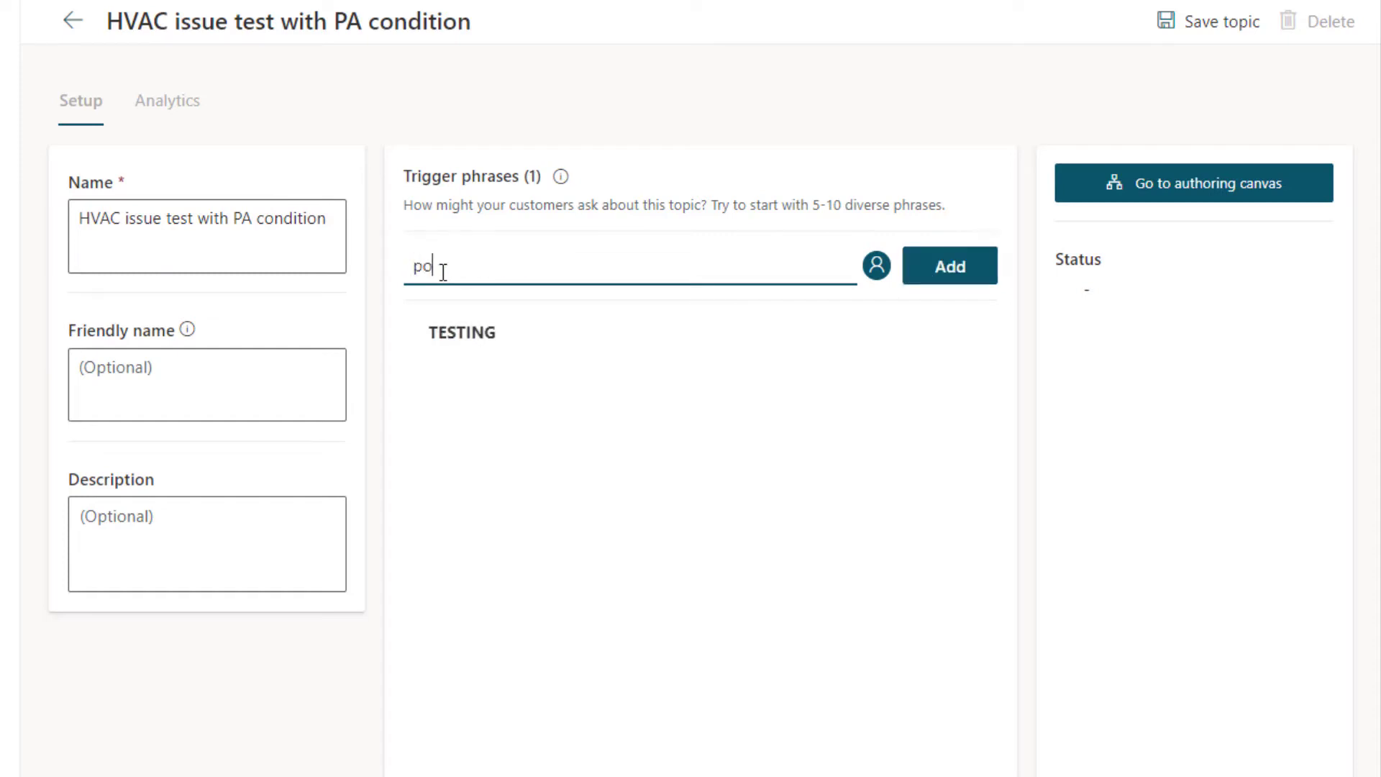
pyautogui.write('wer automate')
pyautogui.press('Return')
pyautogui.write('test')
pyautogui.press('Return')
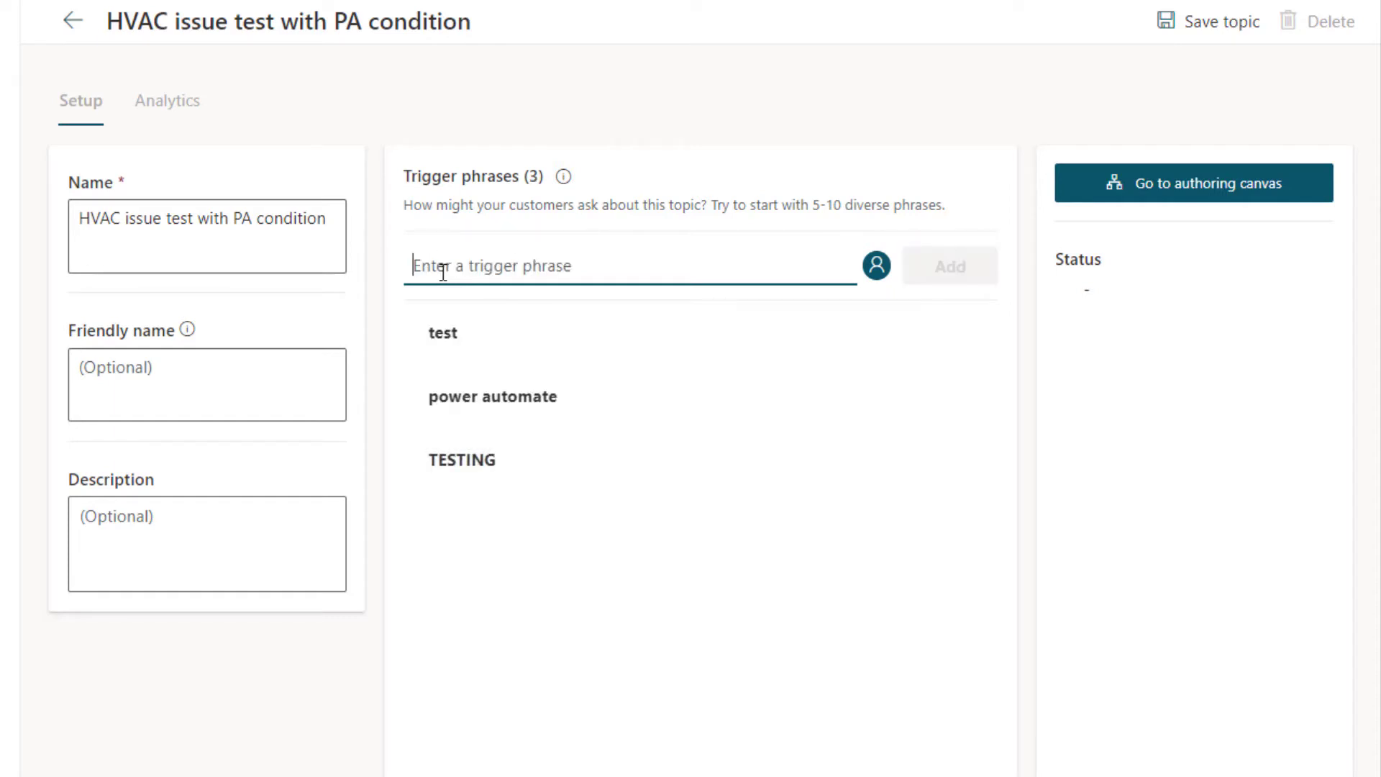
pyautogui.write('condition')
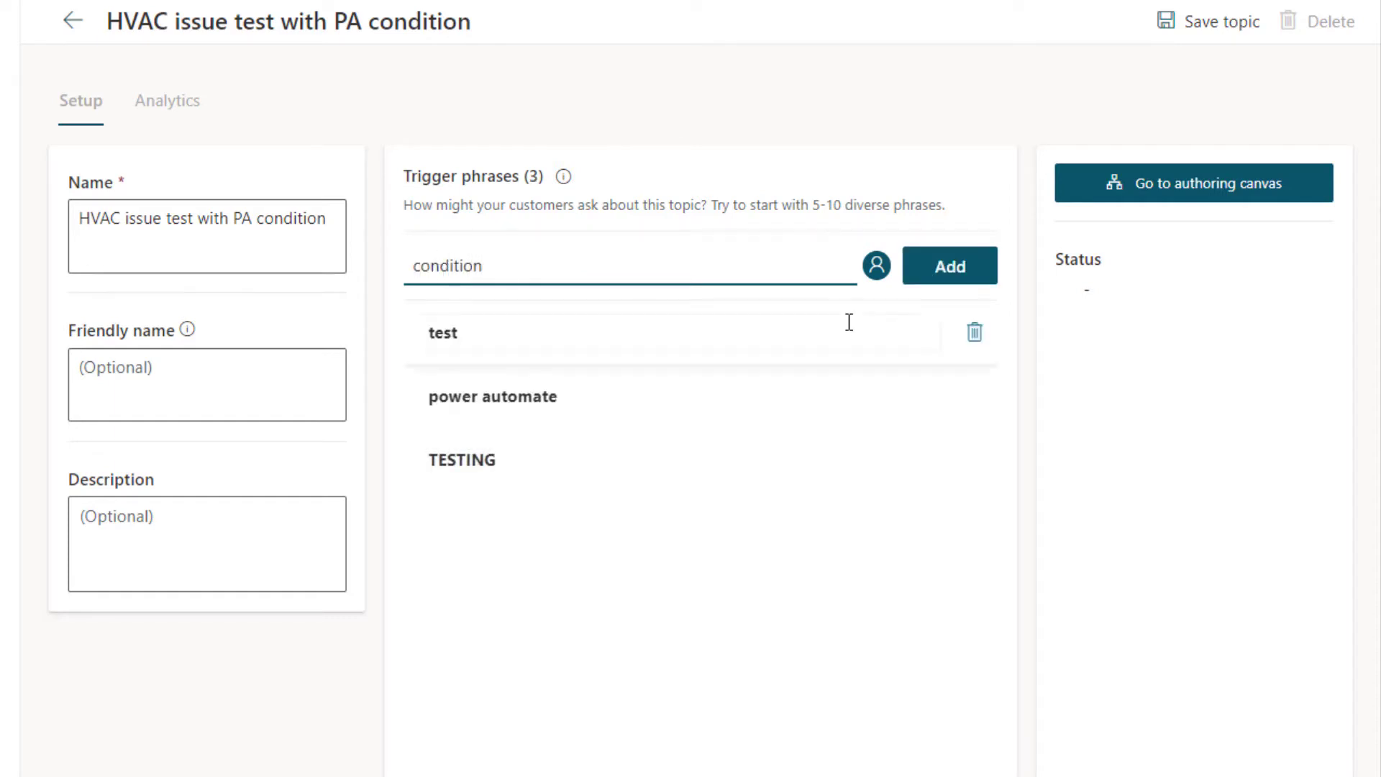
pyautogui.click(970, 278)
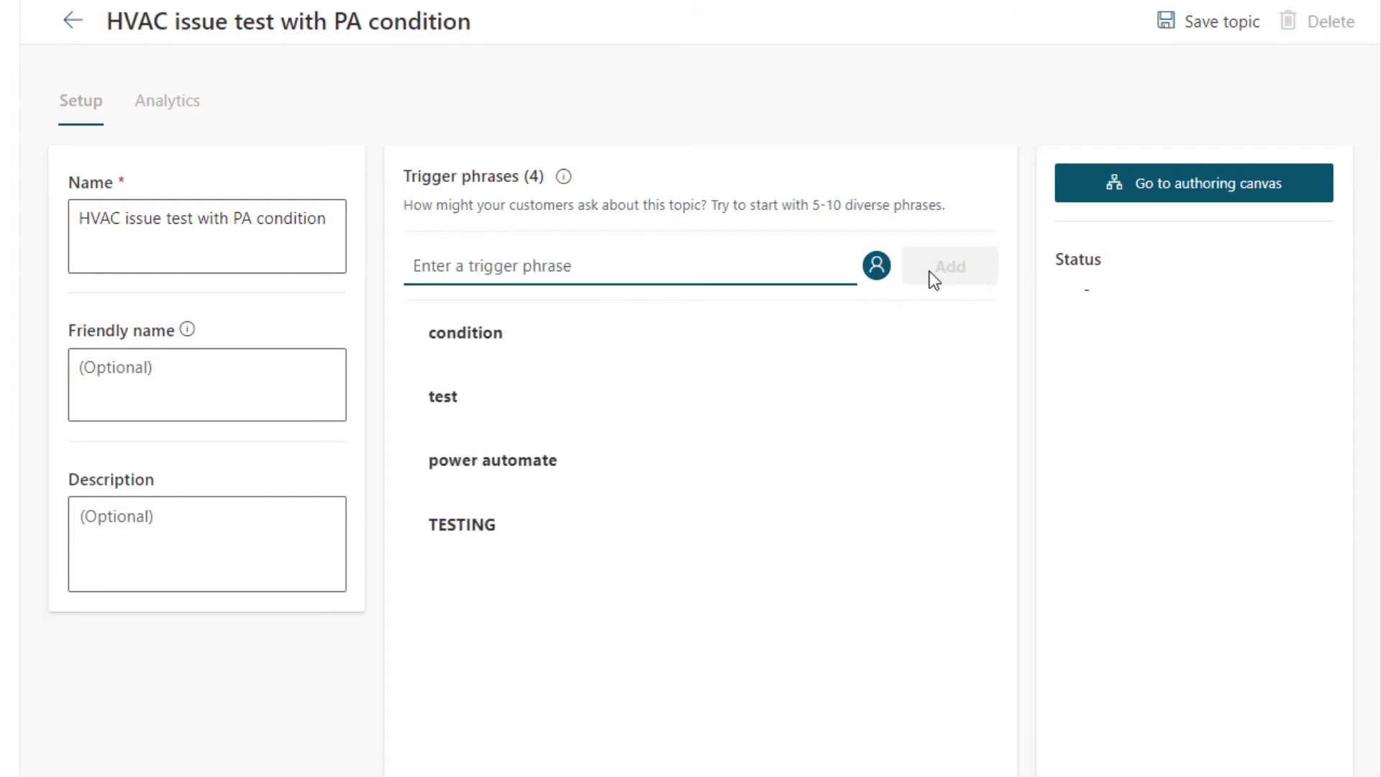
# - Save the topic and open its authoring canvas
pyautogui.click(1193, 23)
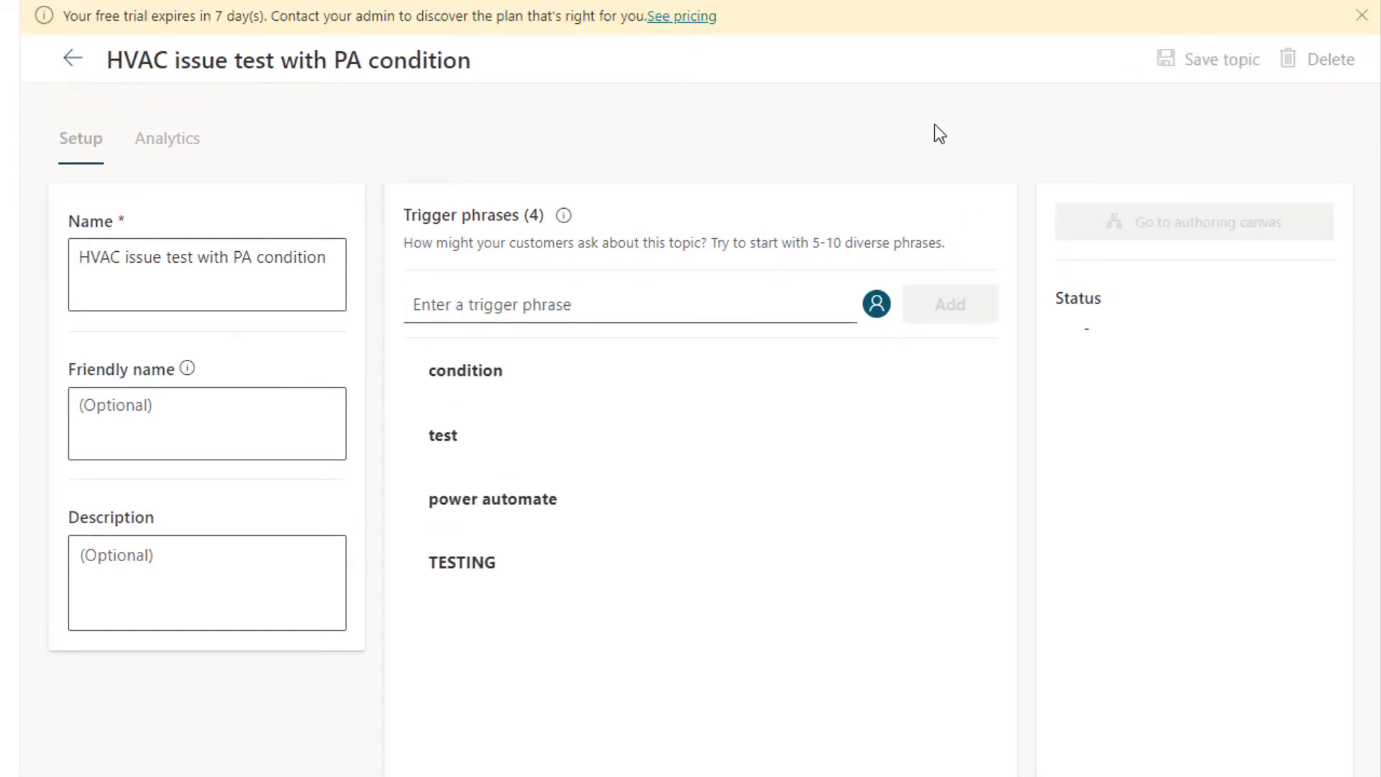
pyautogui.click(1360, 15)
pyautogui.click(1221, 188)
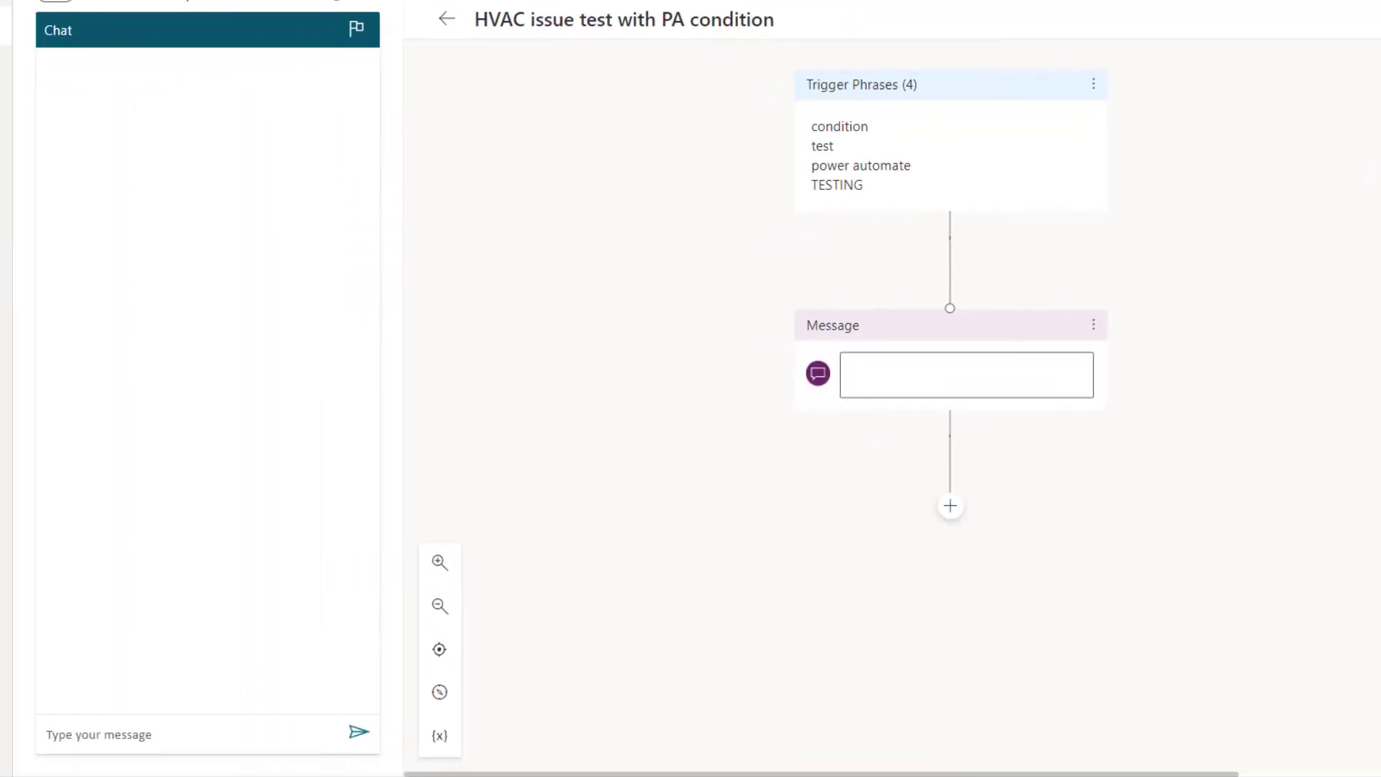
# - Delete the empty message node below the trigger phrases
pyautogui.click(602, 483)
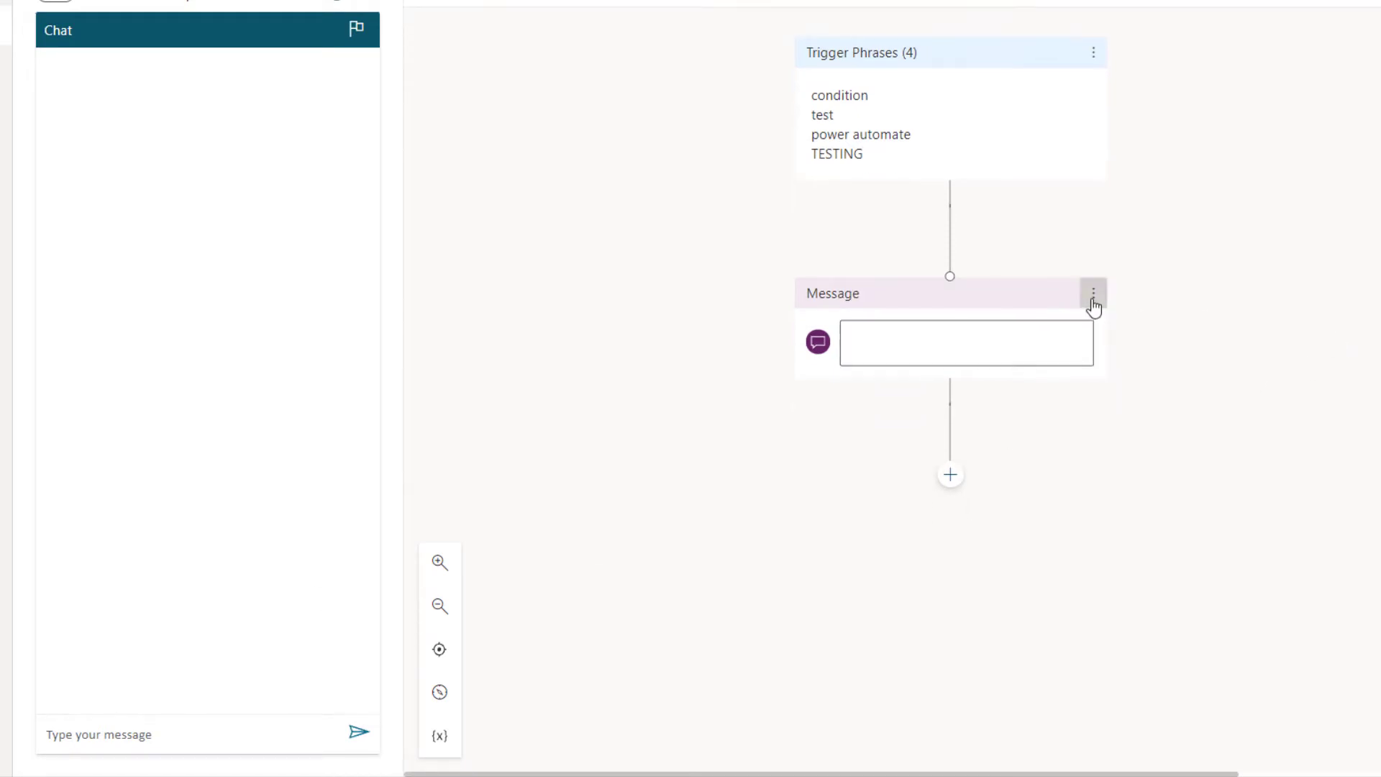
pyautogui.click(1092, 294)
pyautogui.click(1130, 295)
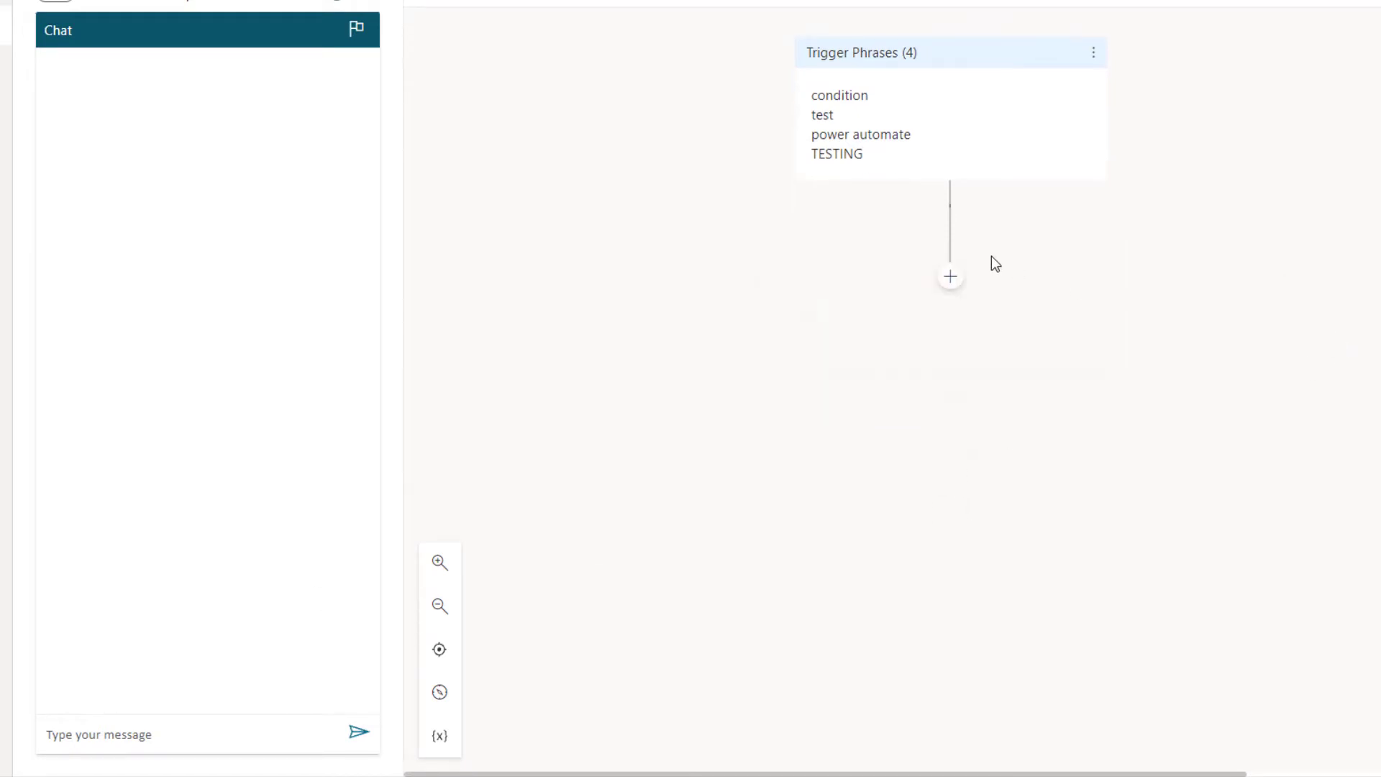
# - Add a question node below the trigger phrases asking "What is your email address" and set it to identify Email
pyautogui.click(950, 278)
pyautogui.click(920, 302)
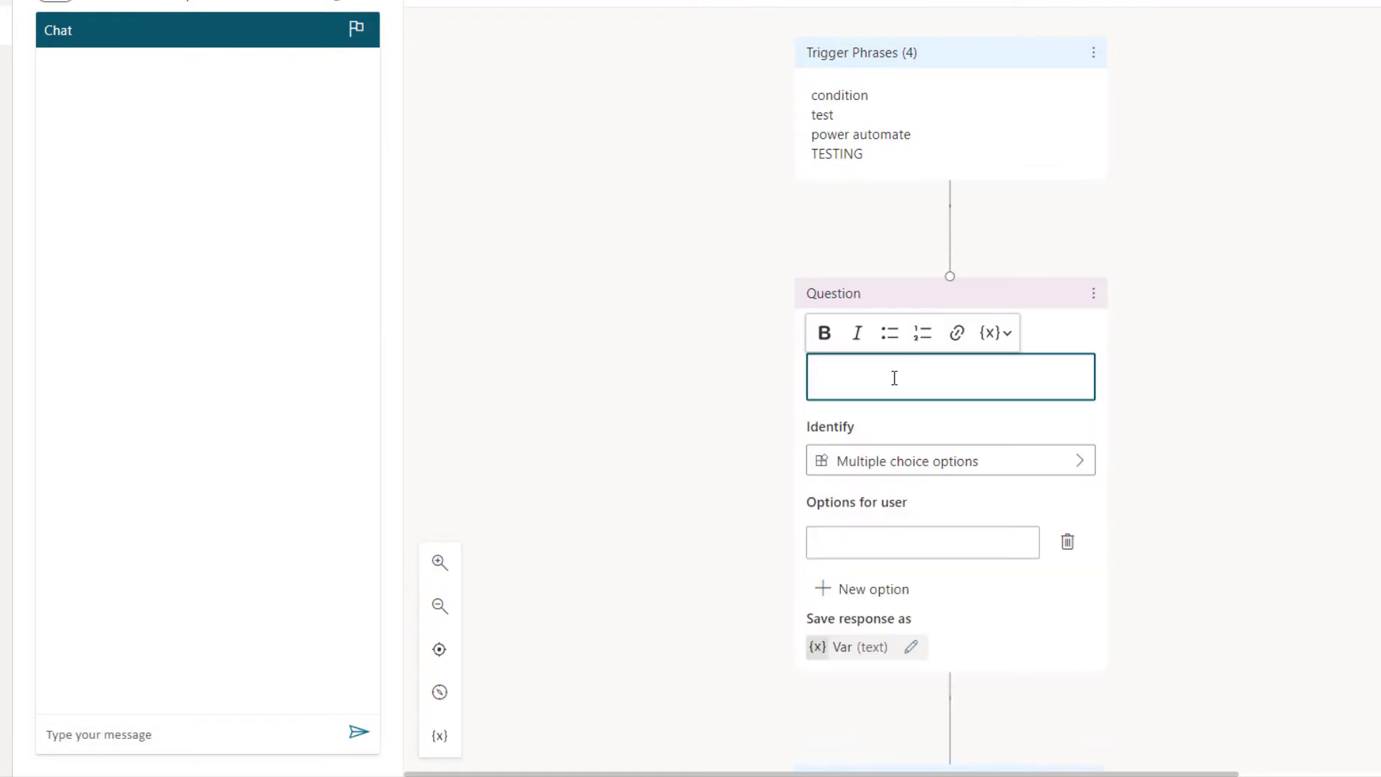
pyautogui.write('What is your email address')
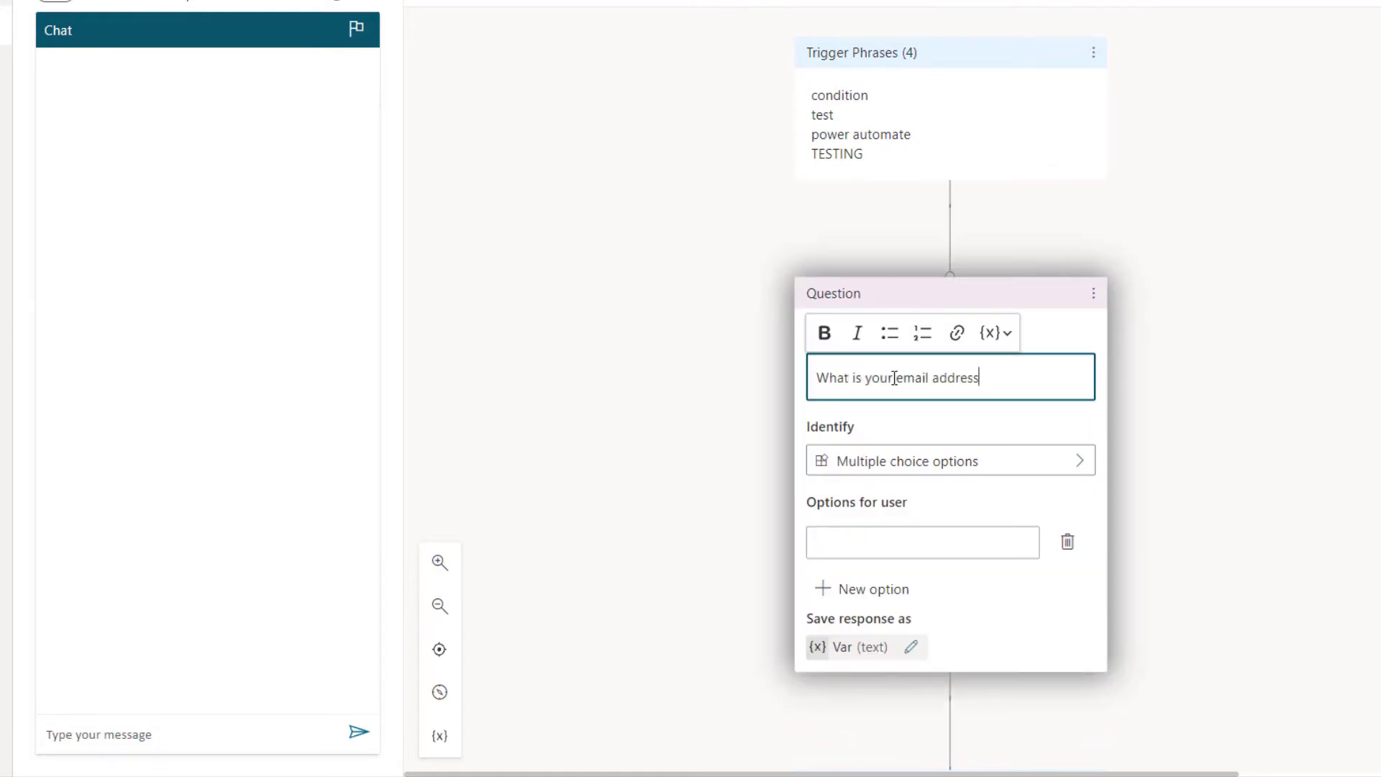
pyautogui.click(1004, 467)
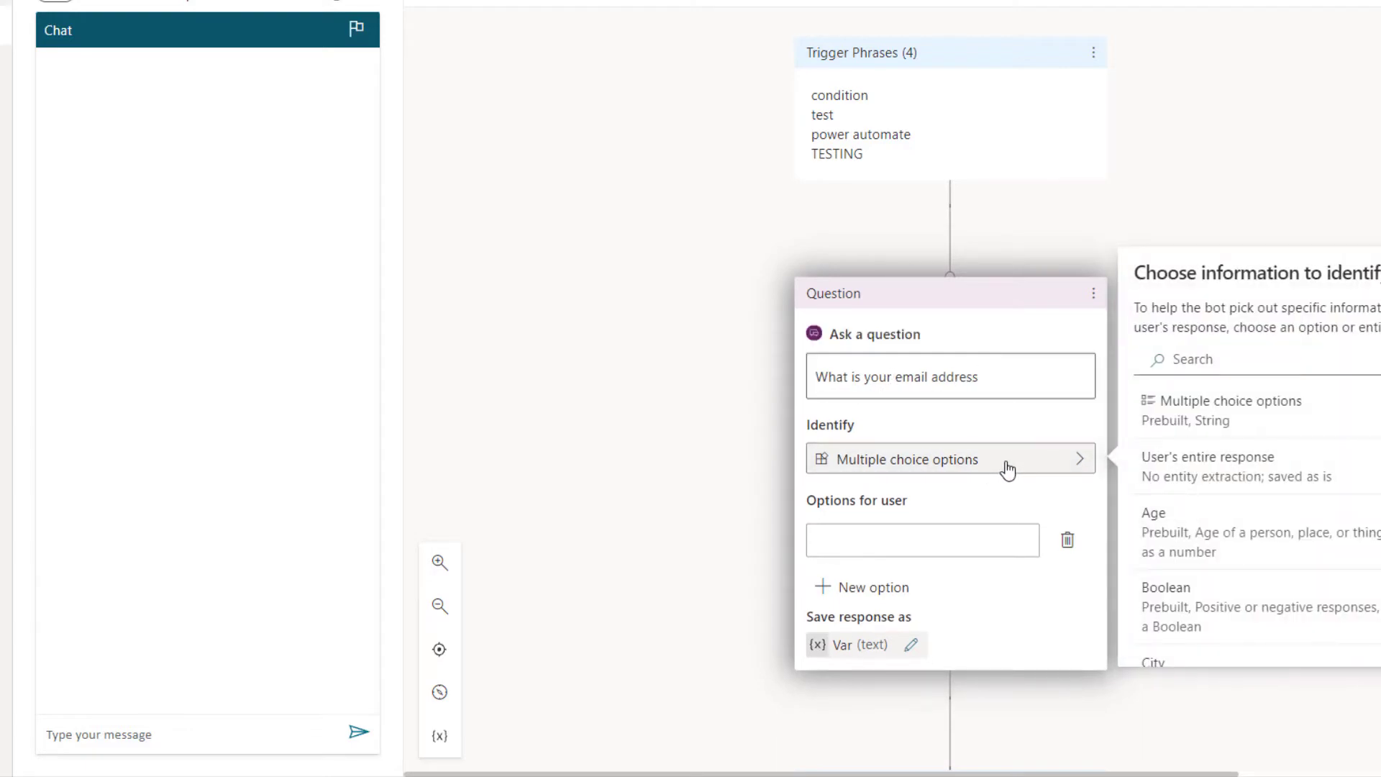
pyautogui.scroll(-2, 1217, 496)
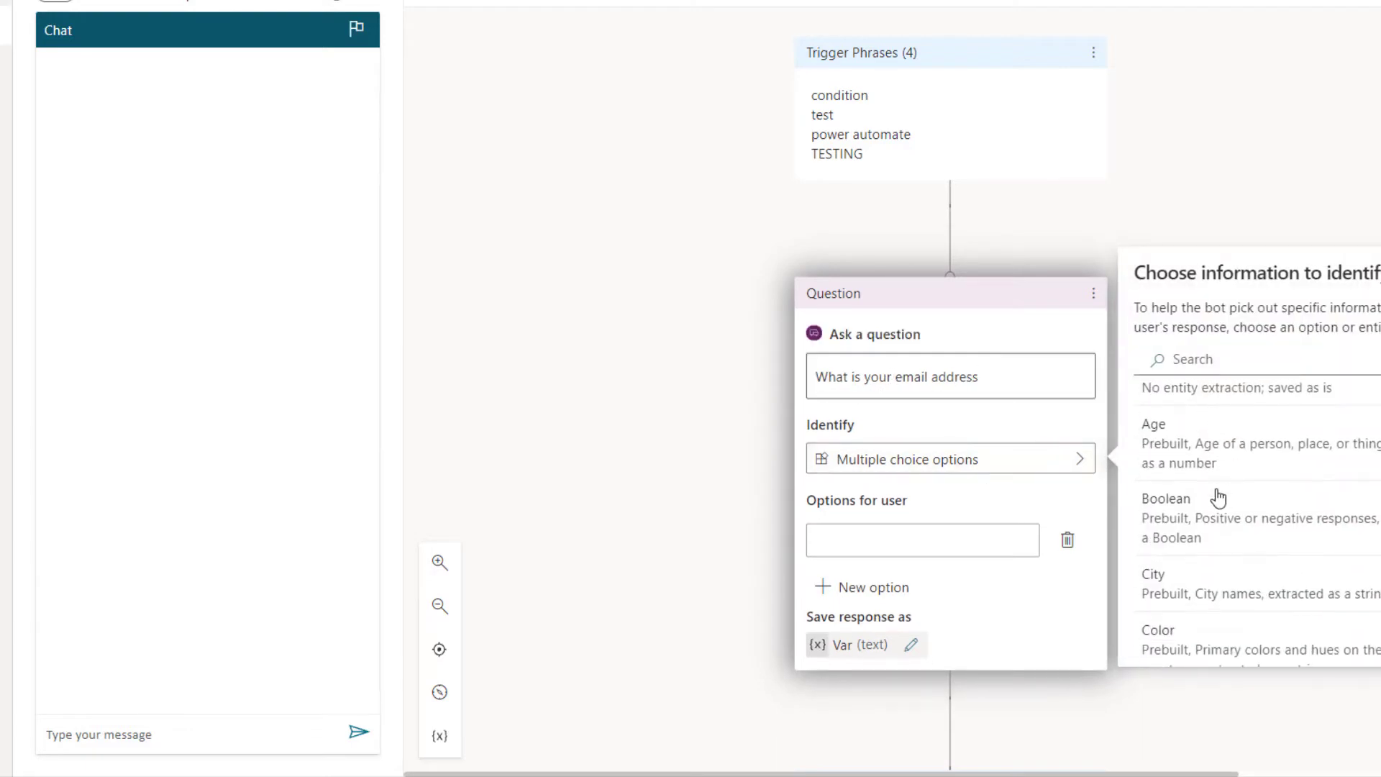
pyautogui.scroll(-5, 1217, 496)
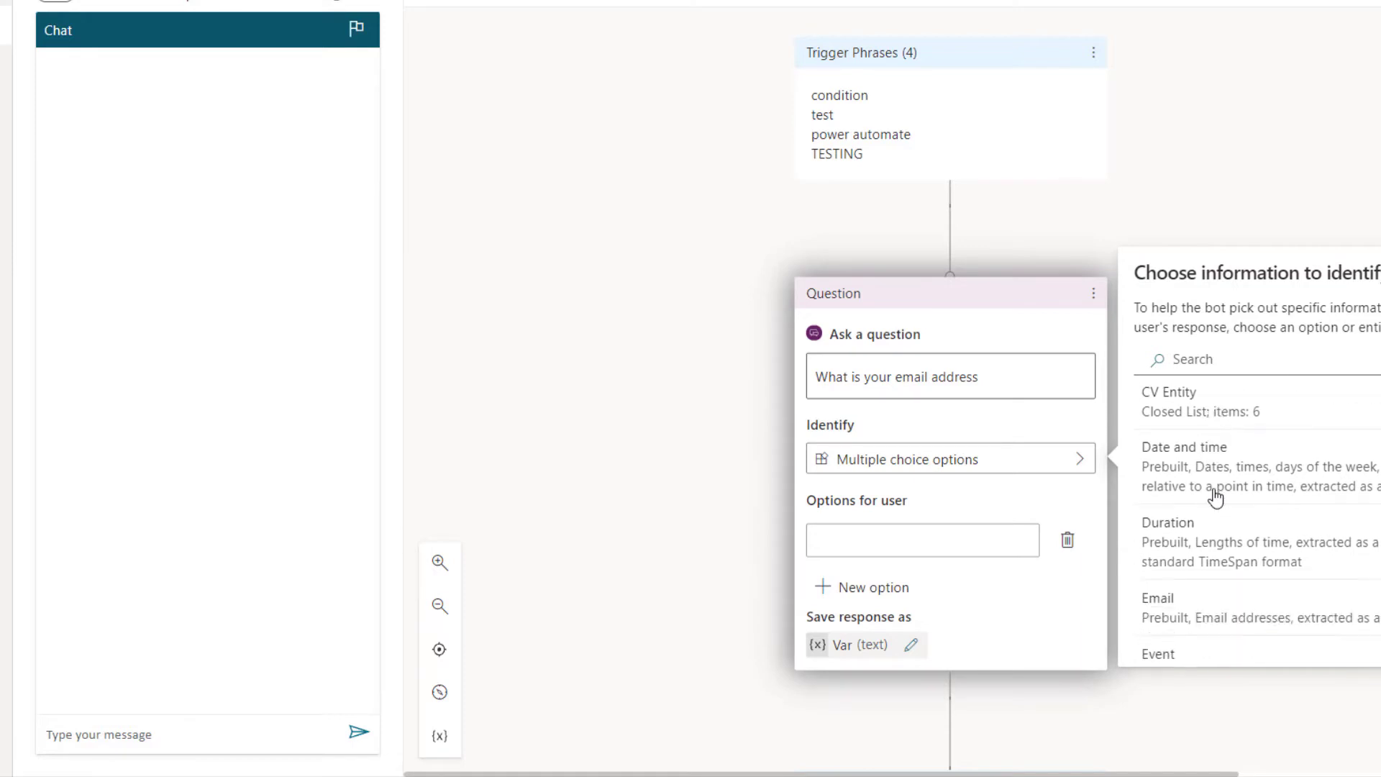
pyautogui.click(1181, 530)
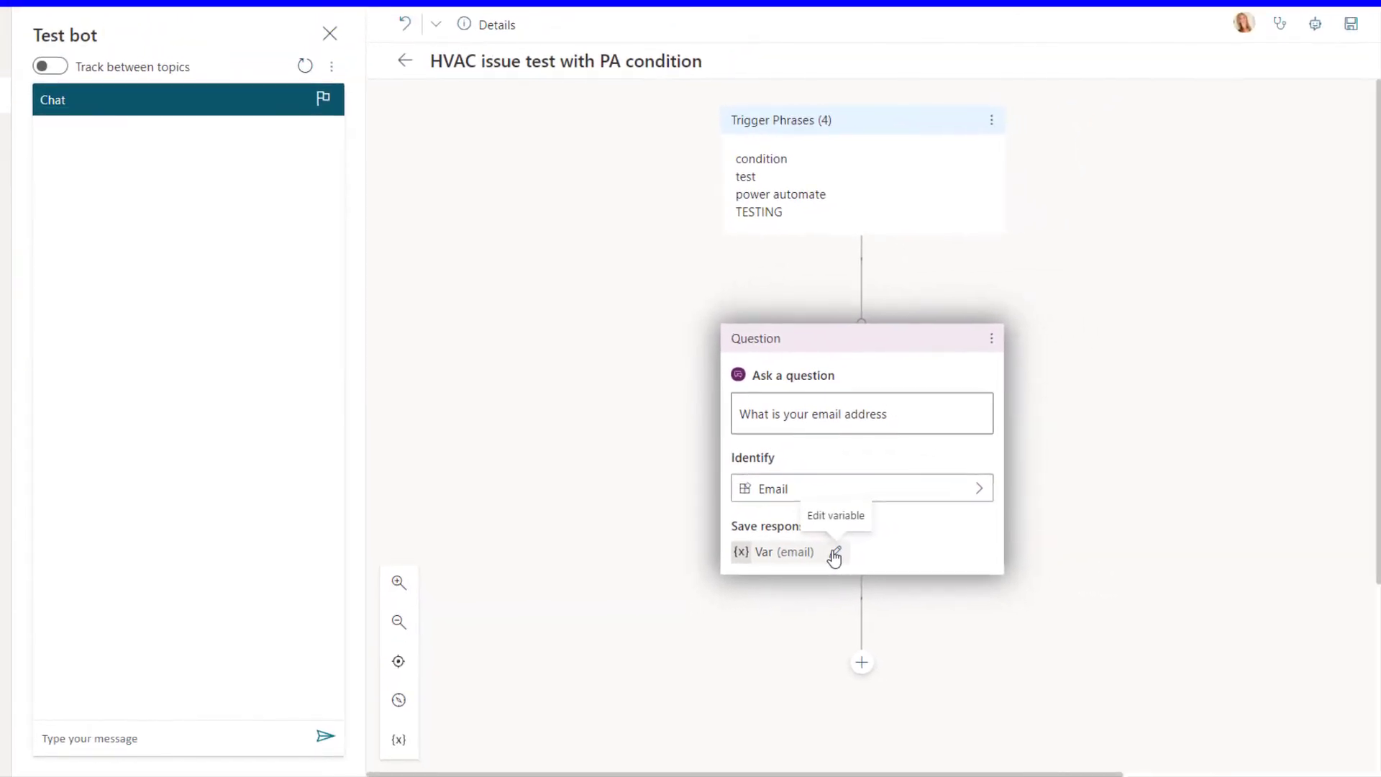
# - Rename the variable that stores the question's response to "emailaddress"
pyautogui.click(835, 554)
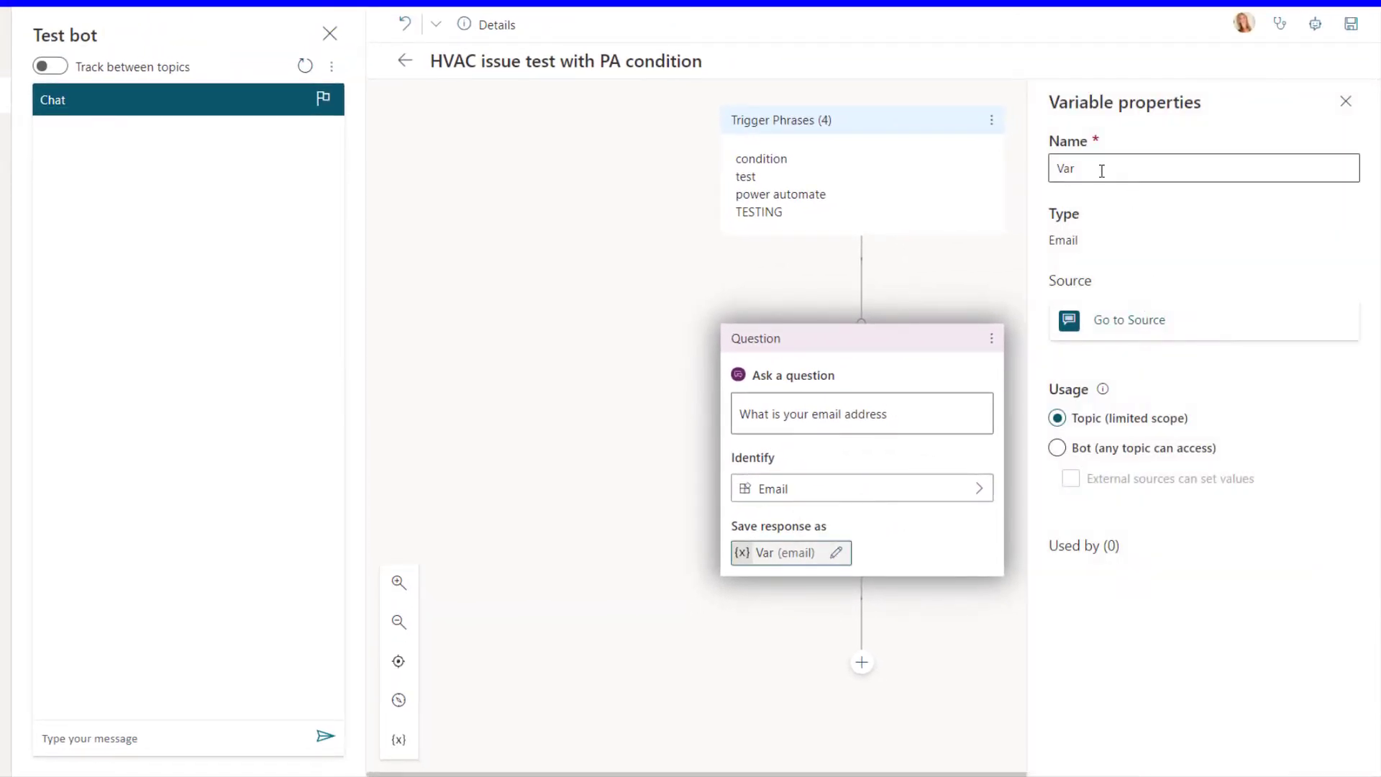
pyautogui.moveTo(1101, 171); pyautogui.dragTo(952, 175)
pyautogui.write('emailaddress')
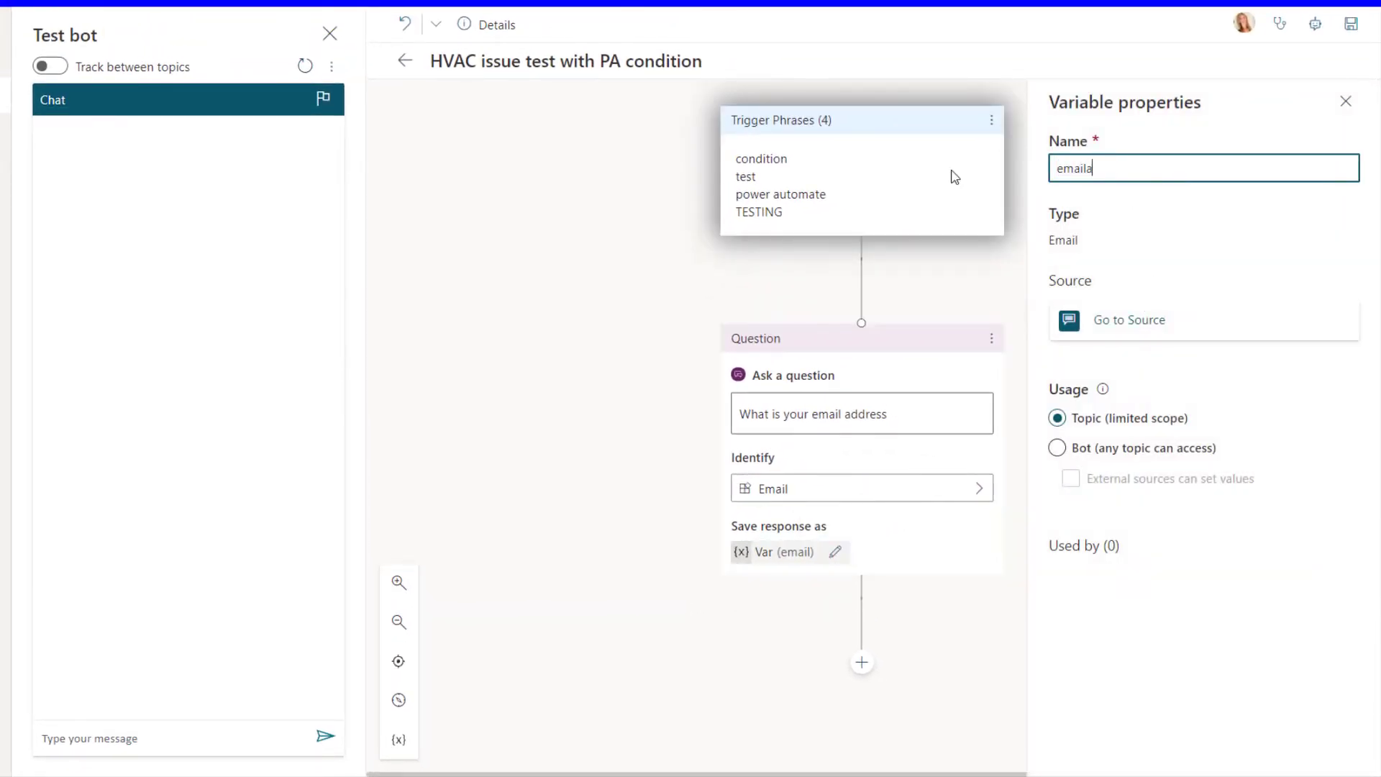
pyautogui.click(1344, 101)
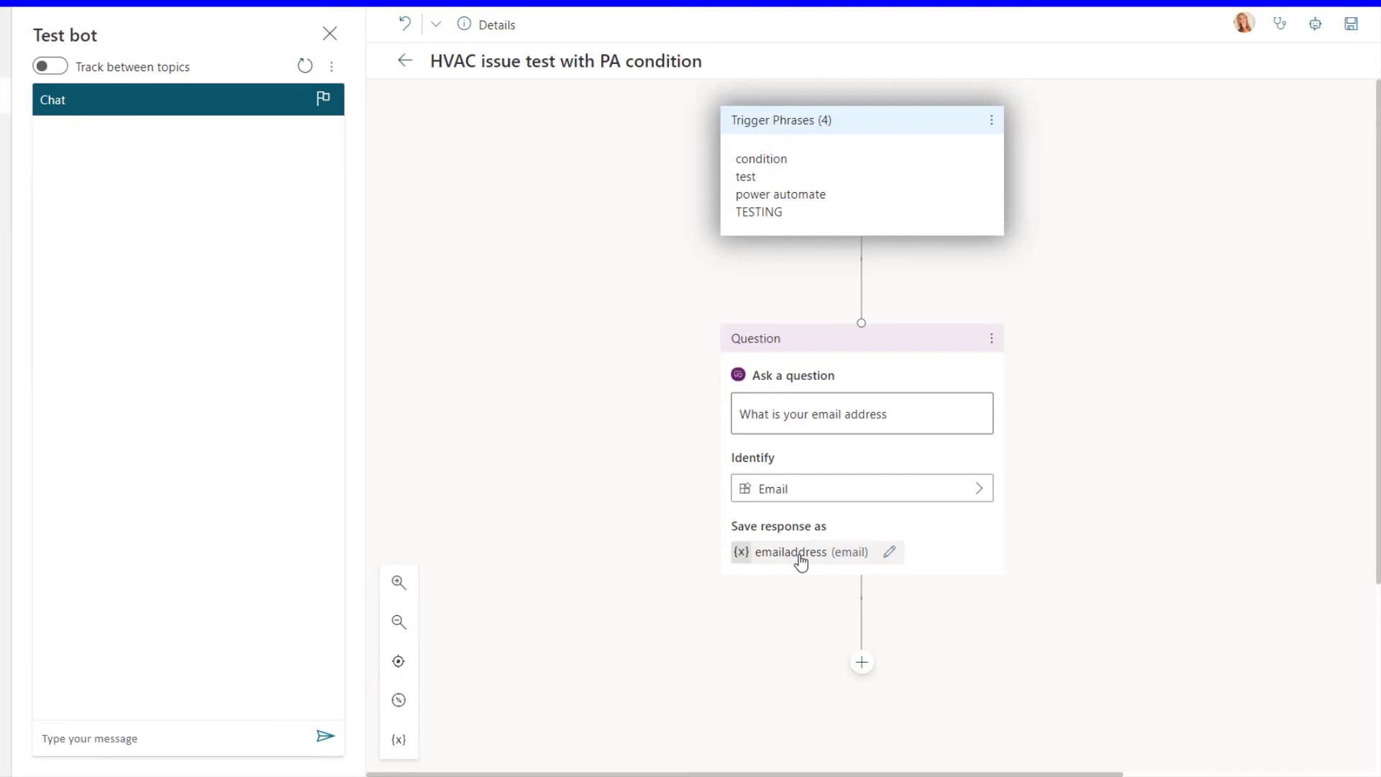
# - From the actions available after the question, open the PVA-Contact Lookup by Email flow for editing and examine its Power Virtual Agents trigger input
pyautogui.scroll(-1, 809, 552)
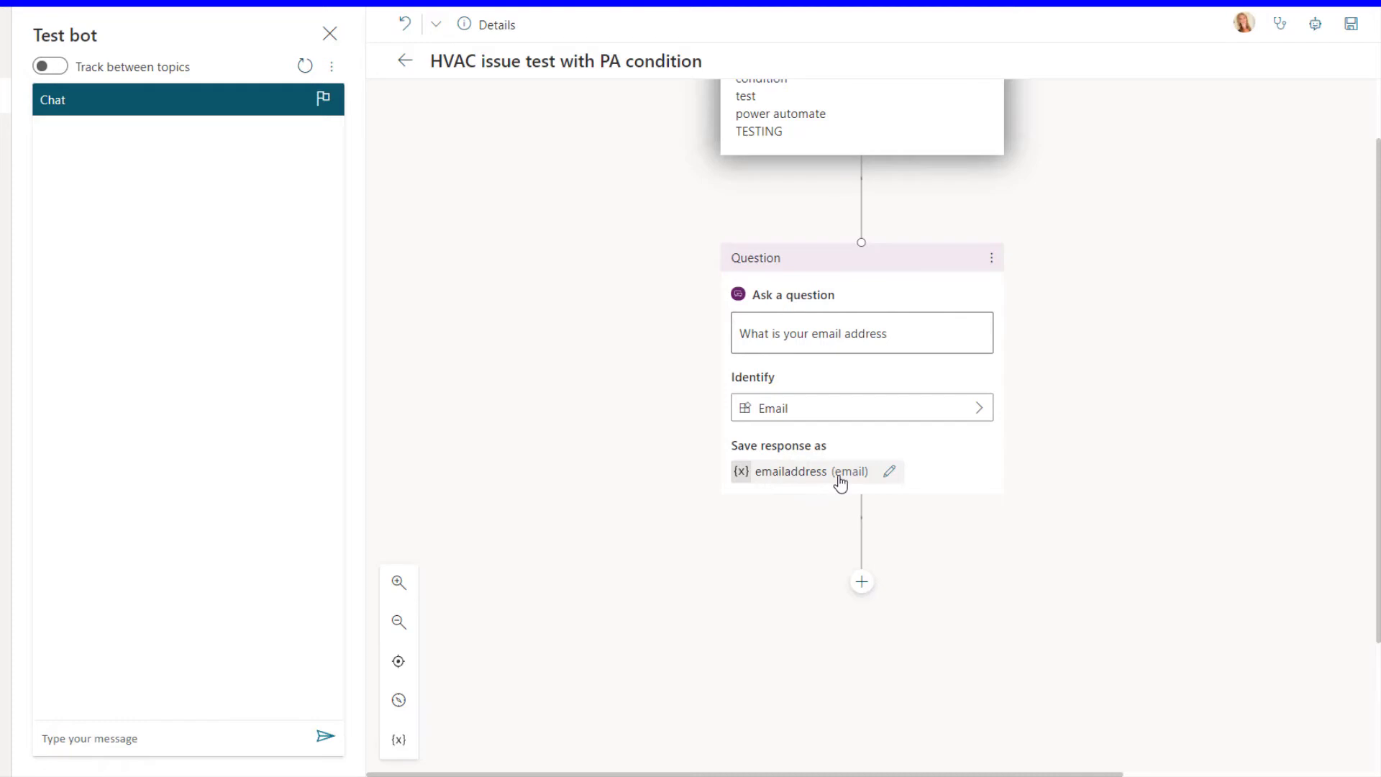
pyautogui.click(862, 582)
pyautogui.scroll(-2, 940, 554)
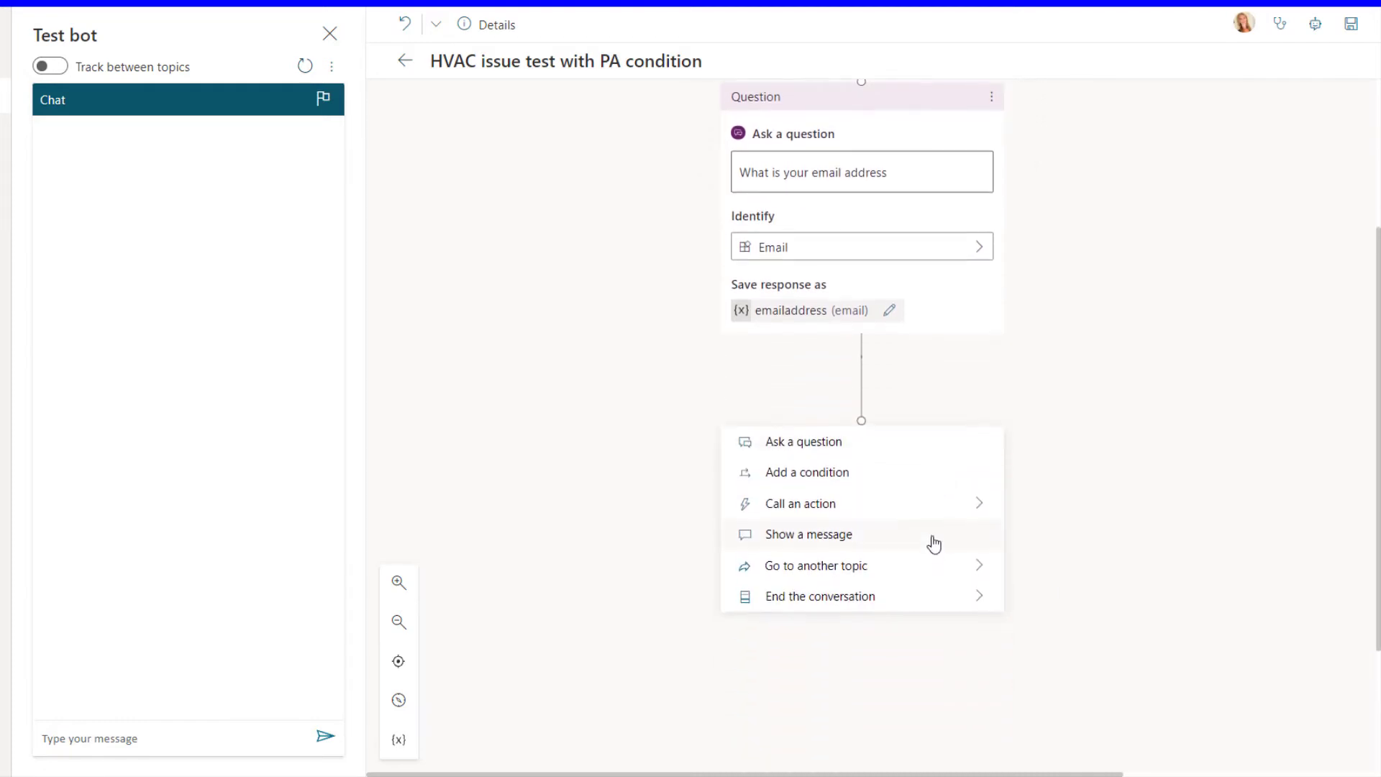
pyautogui.moveTo(831, 511)
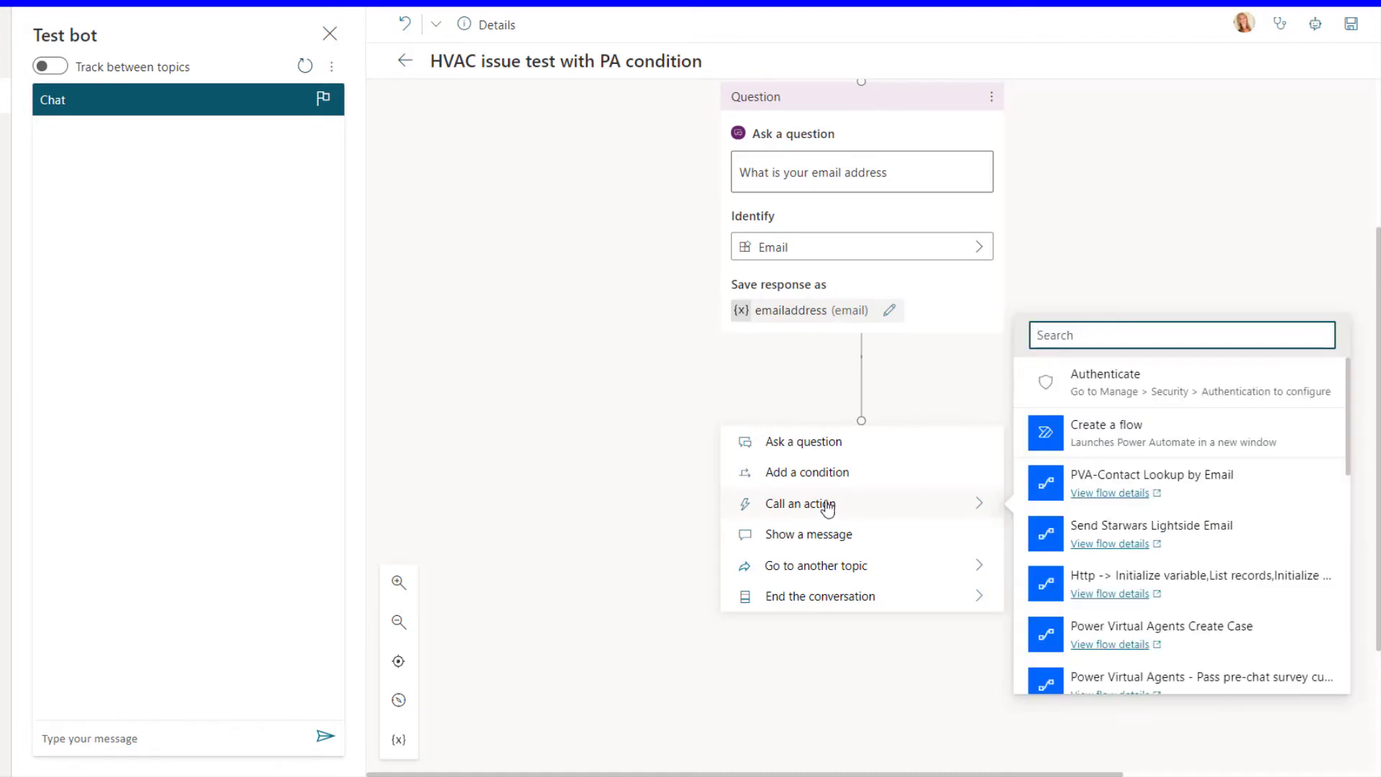
pyautogui.moveTo(1098, 491)
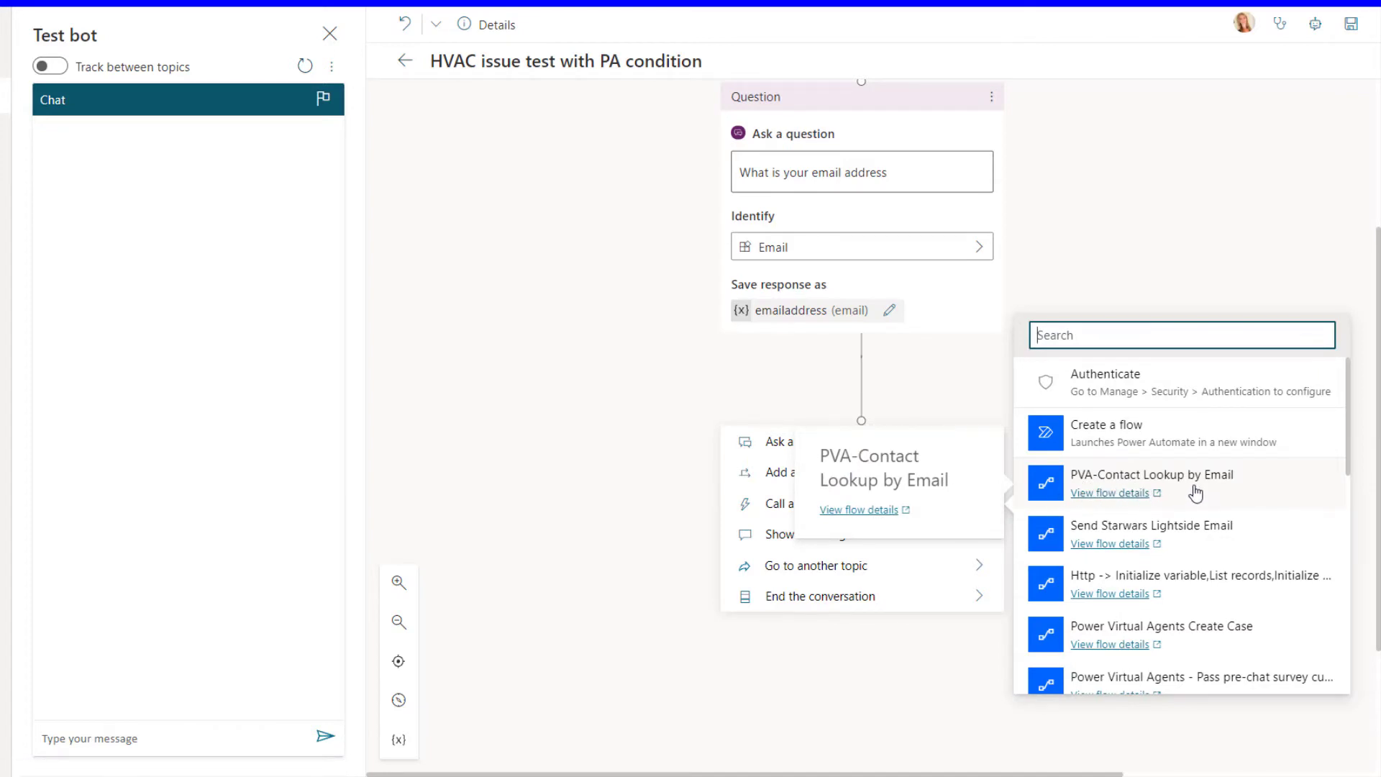
pyautogui.click(1114, 496)
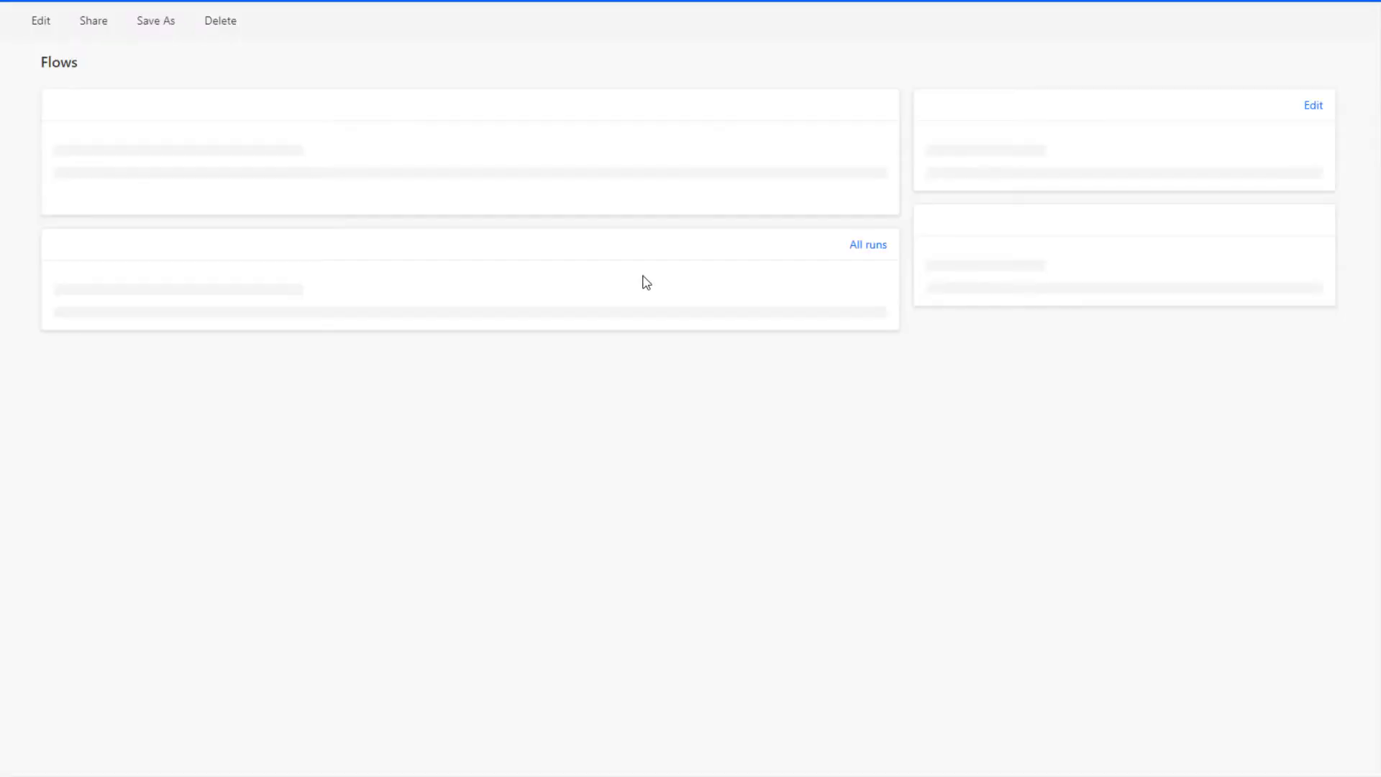
pyautogui.click(39, 21)
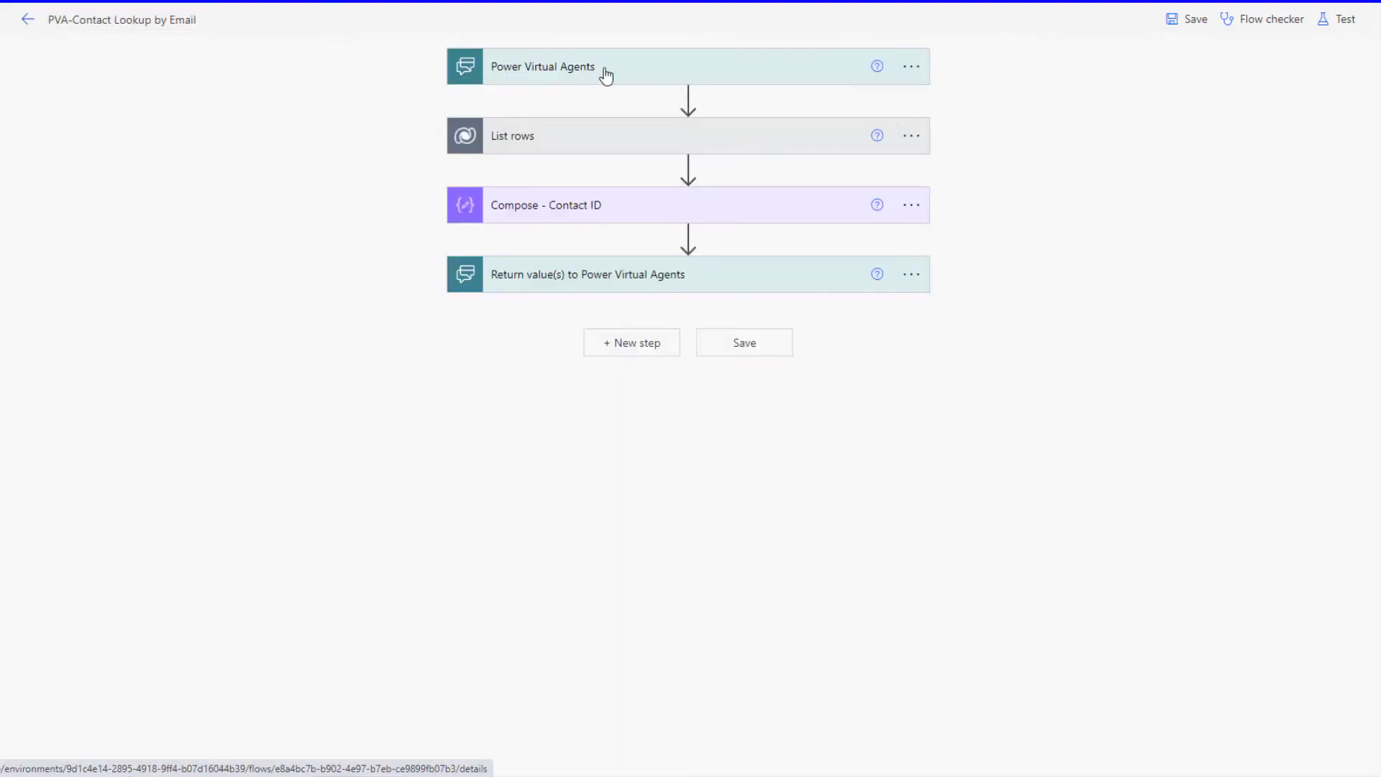
pyautogui.click(603, 74)
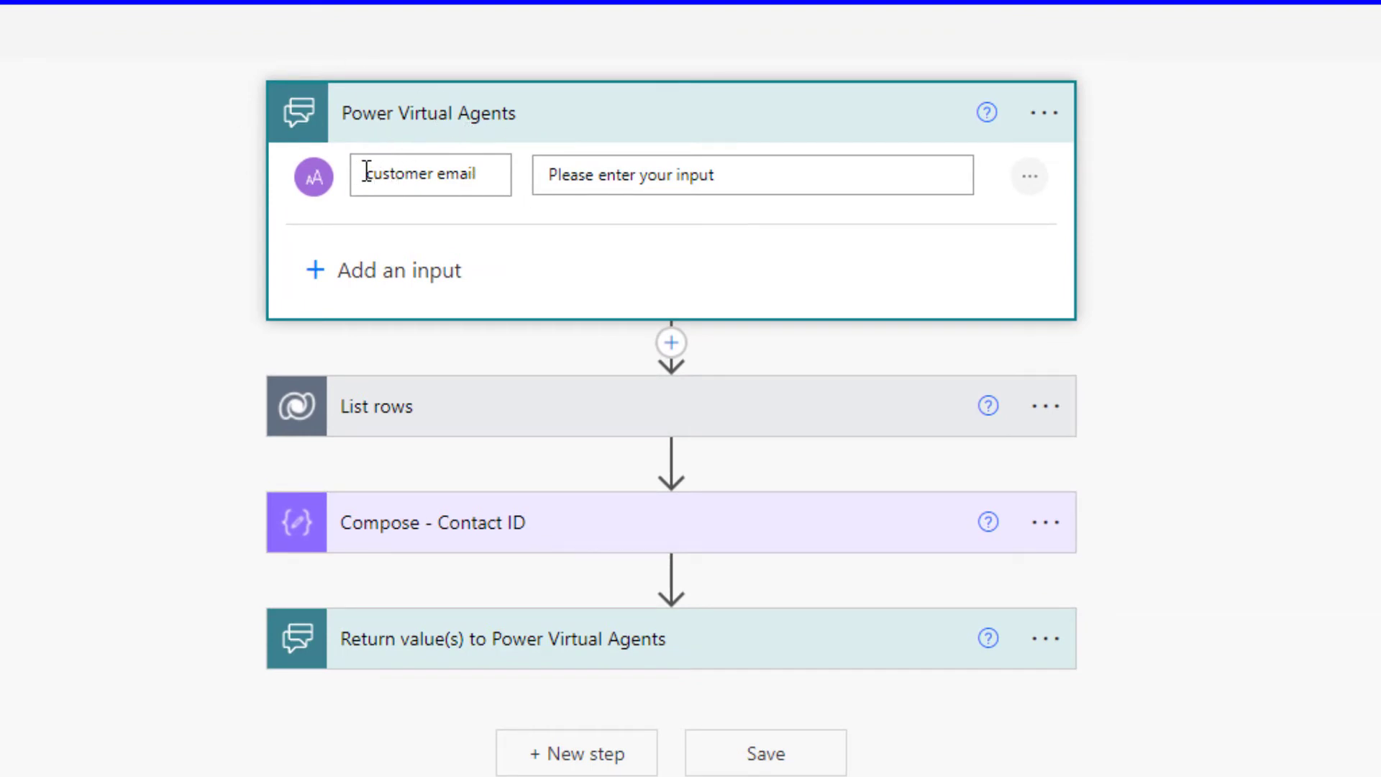
# - Check which types of user input the flow's Power Virtual Agents trigger can accept
pyautogui.click(410, 266)
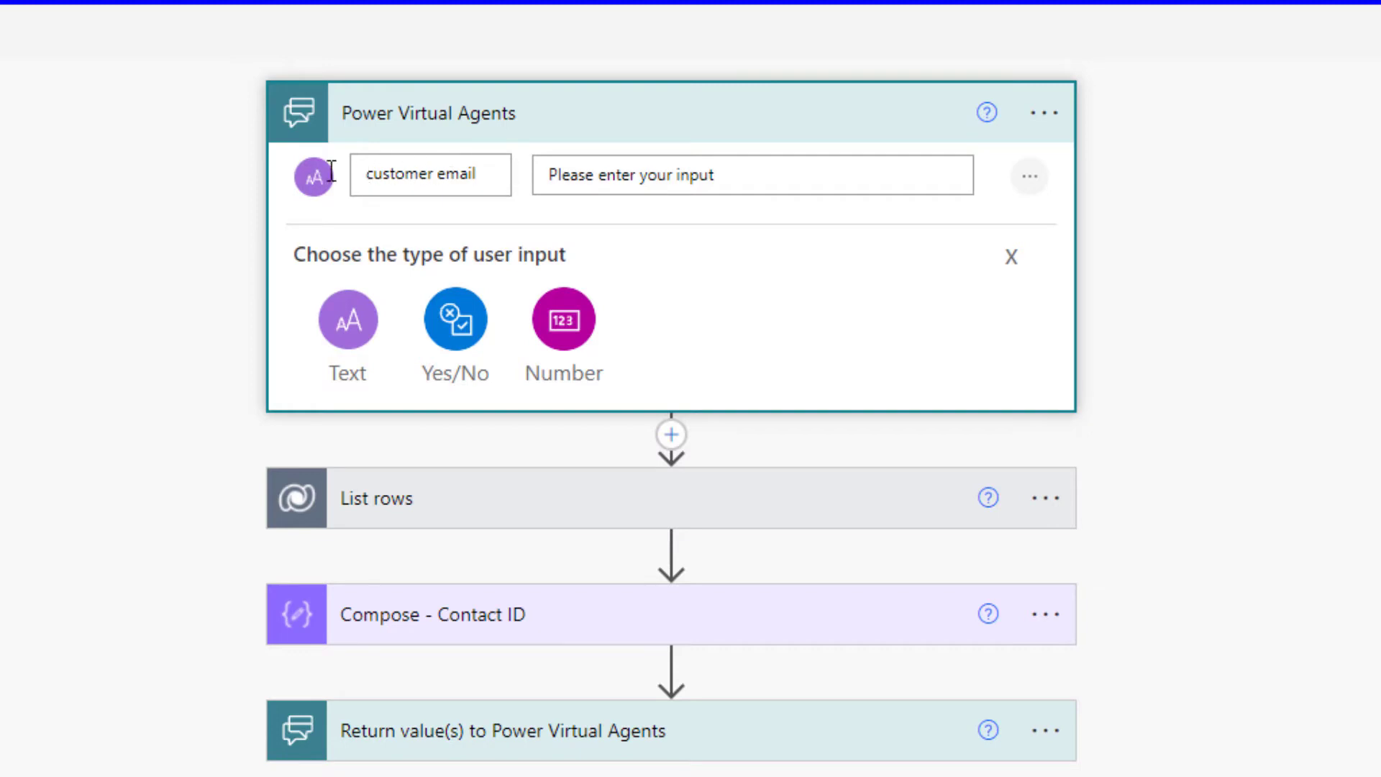
pyautogui.click(1011, 257)
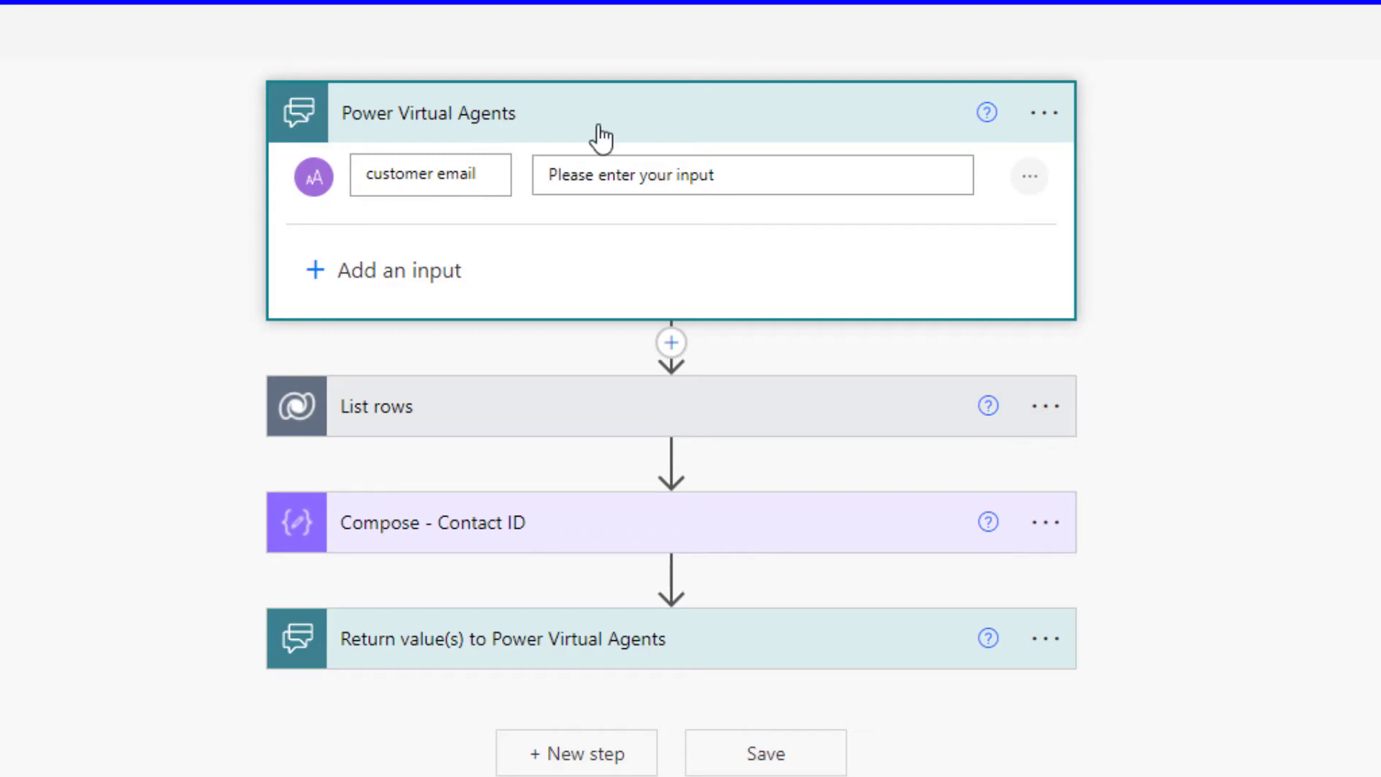
# - Open the List rows step with its advanced options and examine its Table Name setting
pyautogui.click(500, 411)
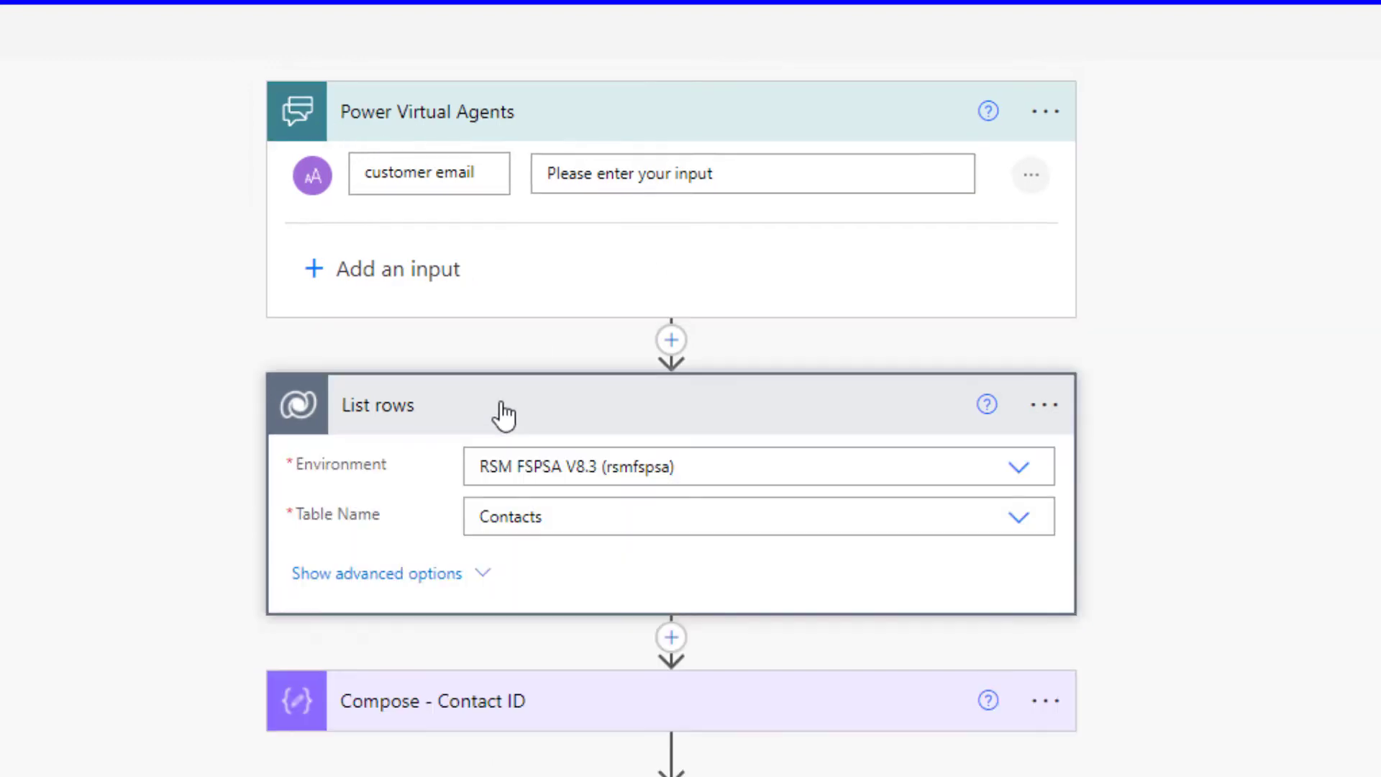
pyautogui.click(424, 576)
pyautogui.scroll(-3, 810, 555)
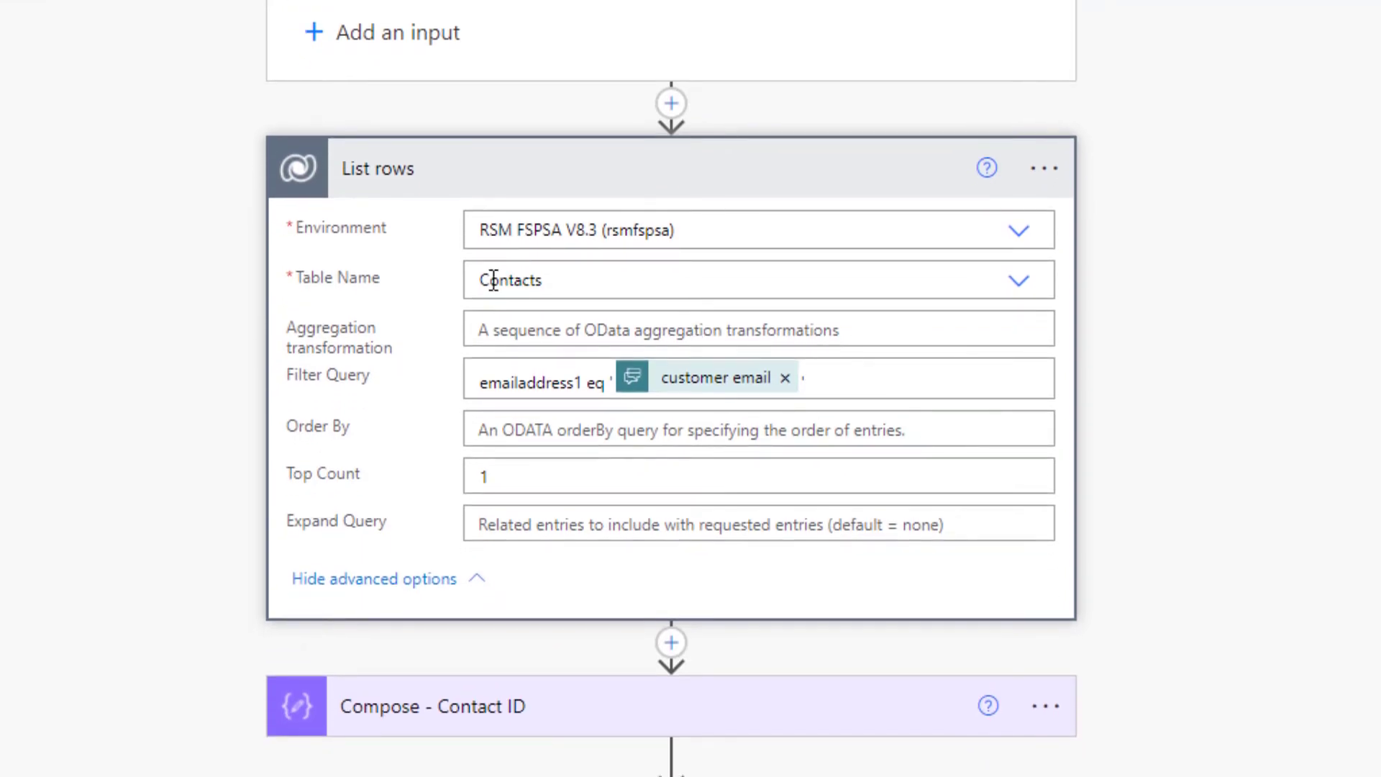
pyautogui.moveTo(481, 280); pyautogui.dragTo(563, 281)
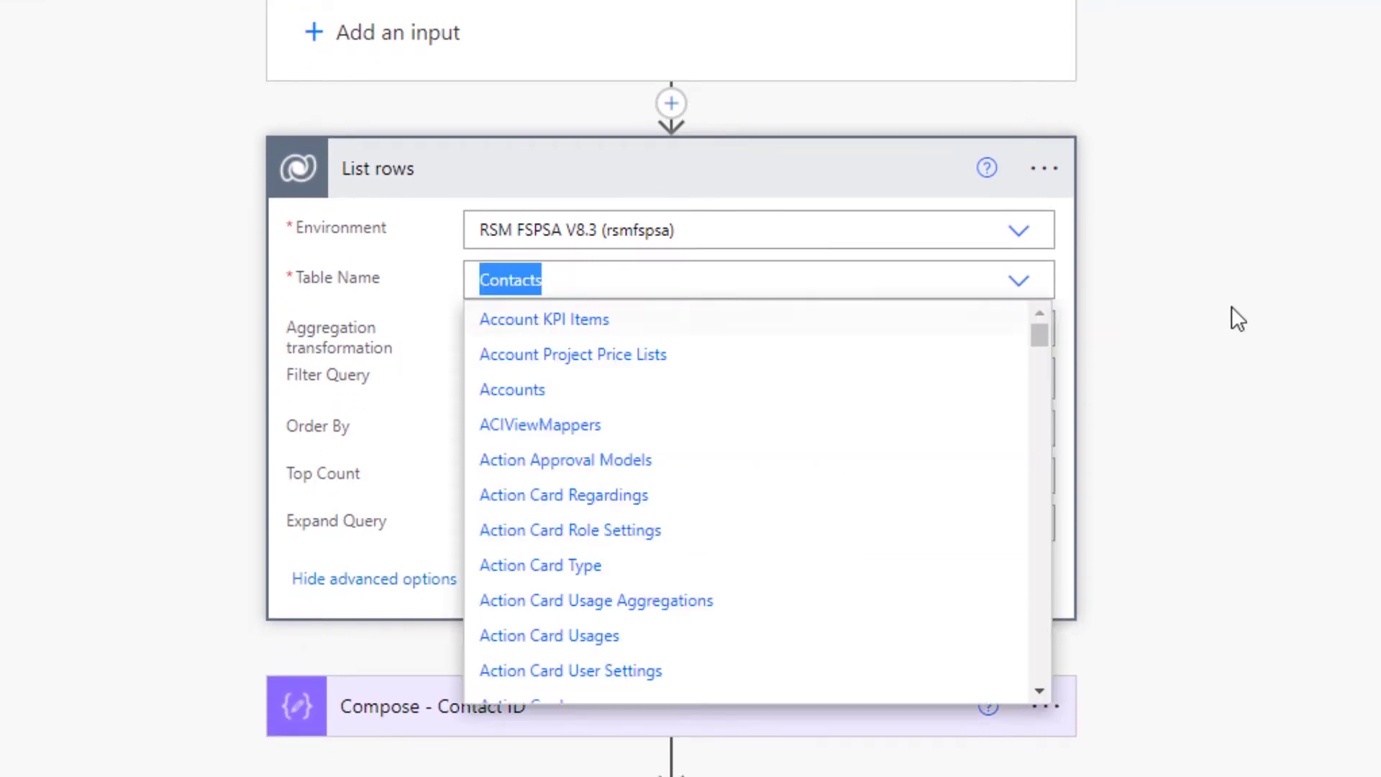
pyautogui.click(1230, 308)
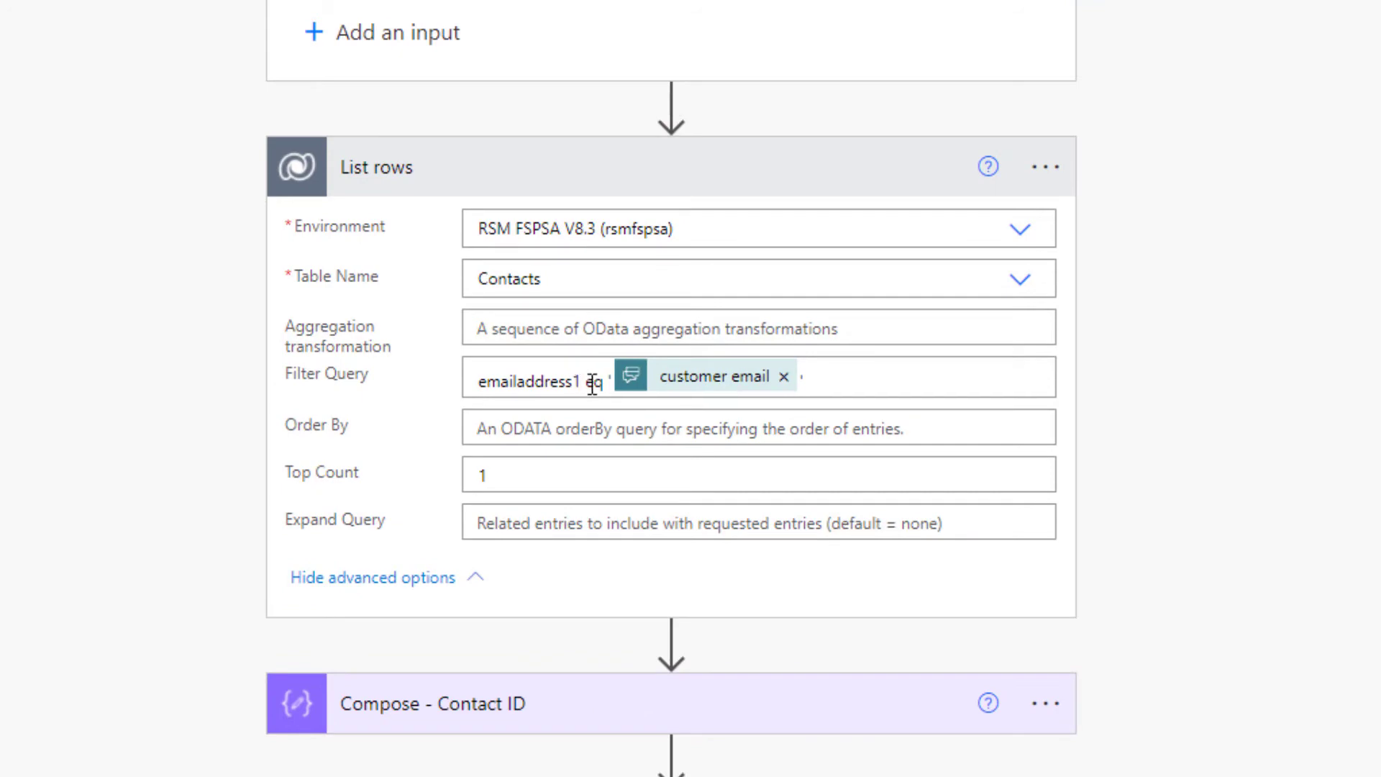
# - Examine the List rows Filter Query, the dynamic content available for it, and the Top Count
pyautogui.click(612, 383)
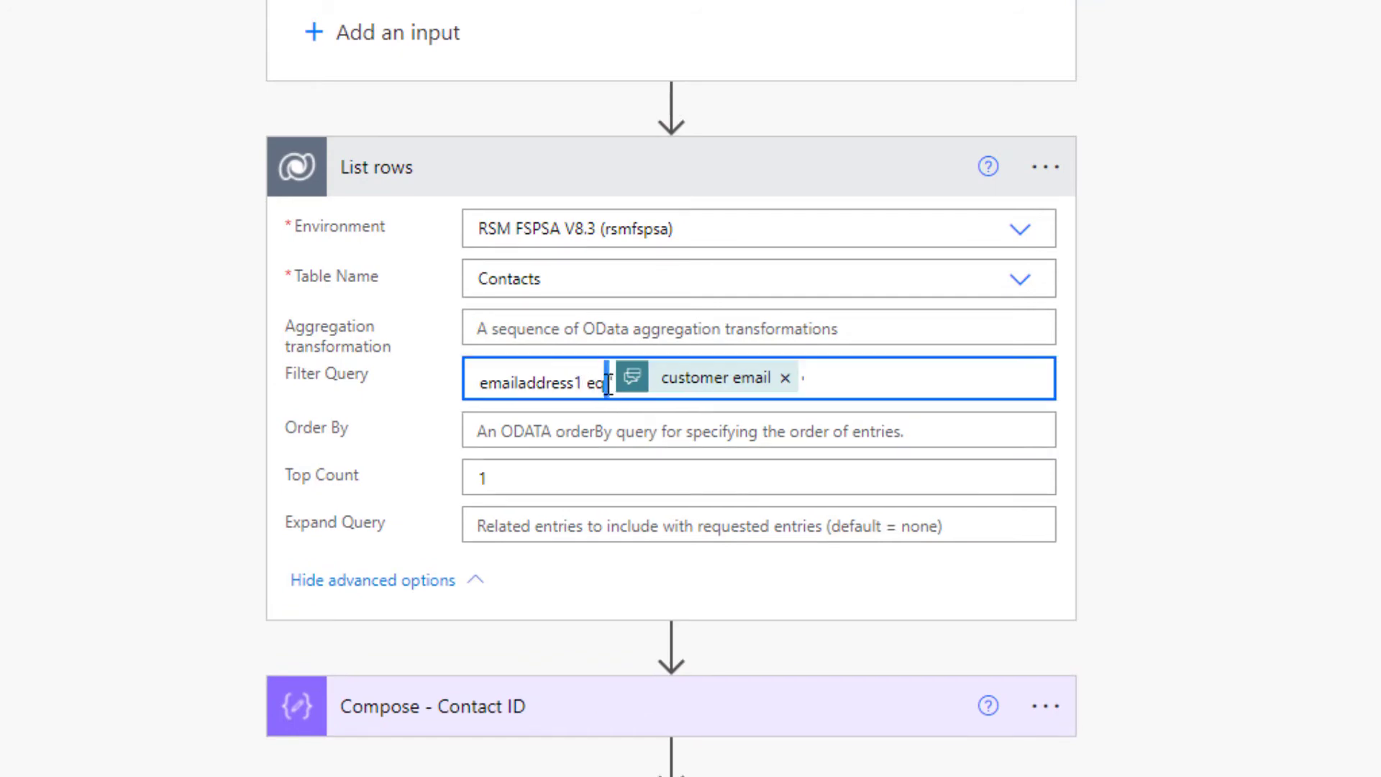
pyautogui.click(1111, 343)
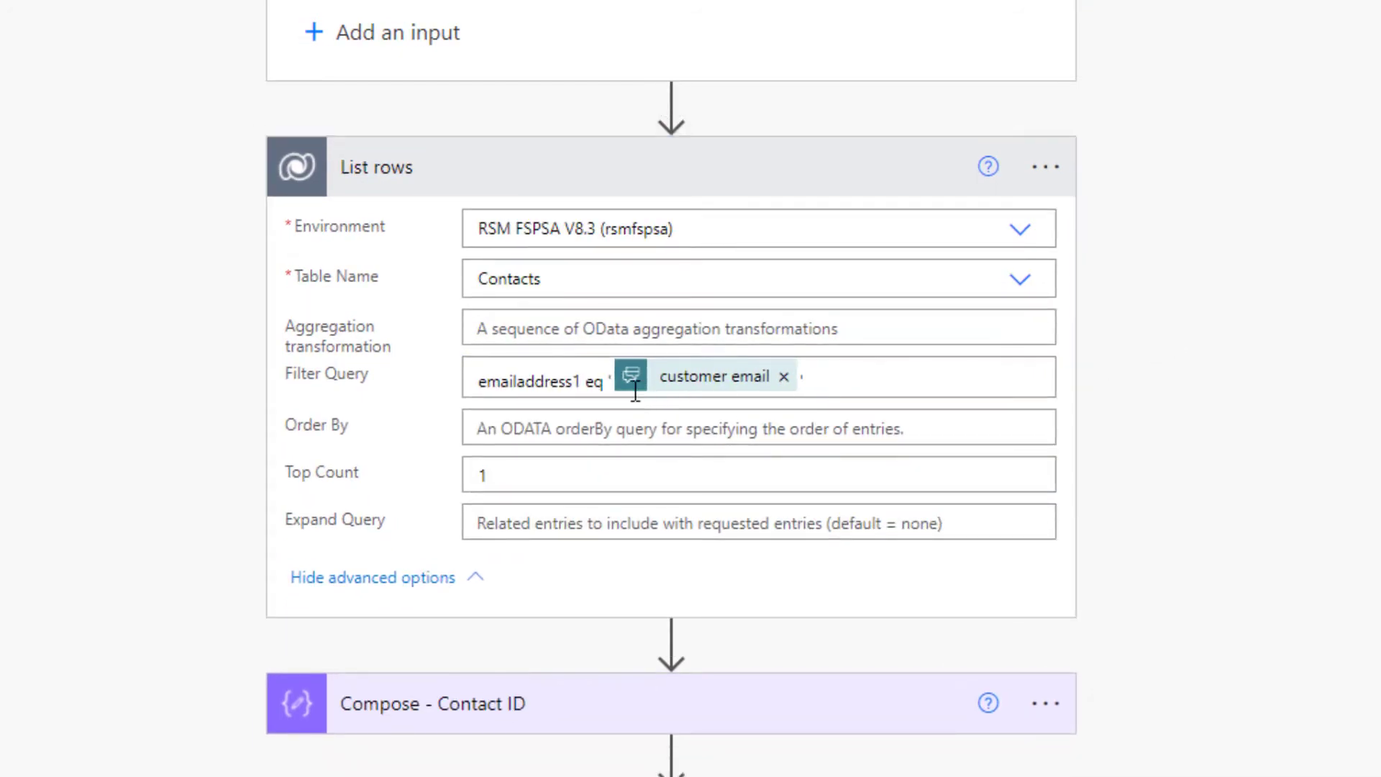
pyautogui.click(602, 379)
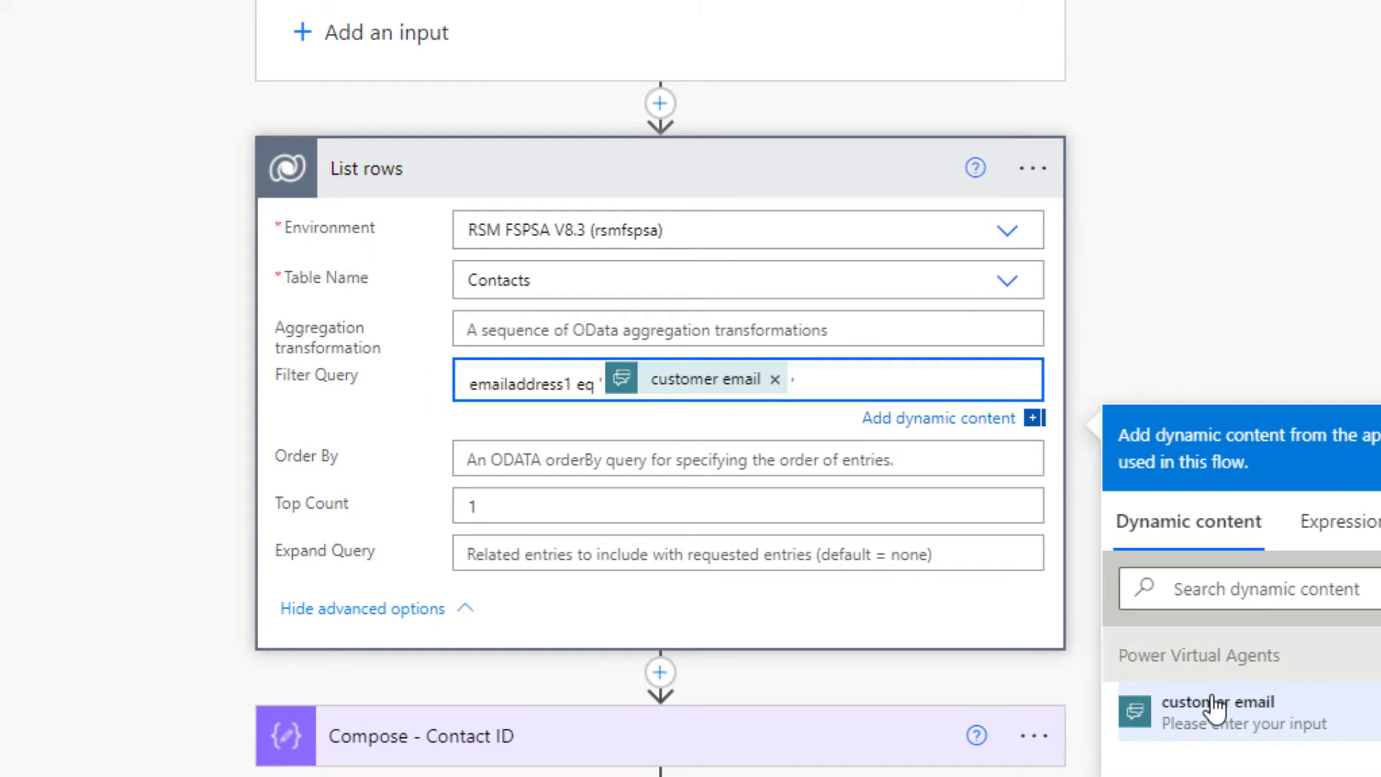
pyautogui.click(505, 504)
pyautogui.doubleClick(495, 481)
pyautogui.click(1120, 355)
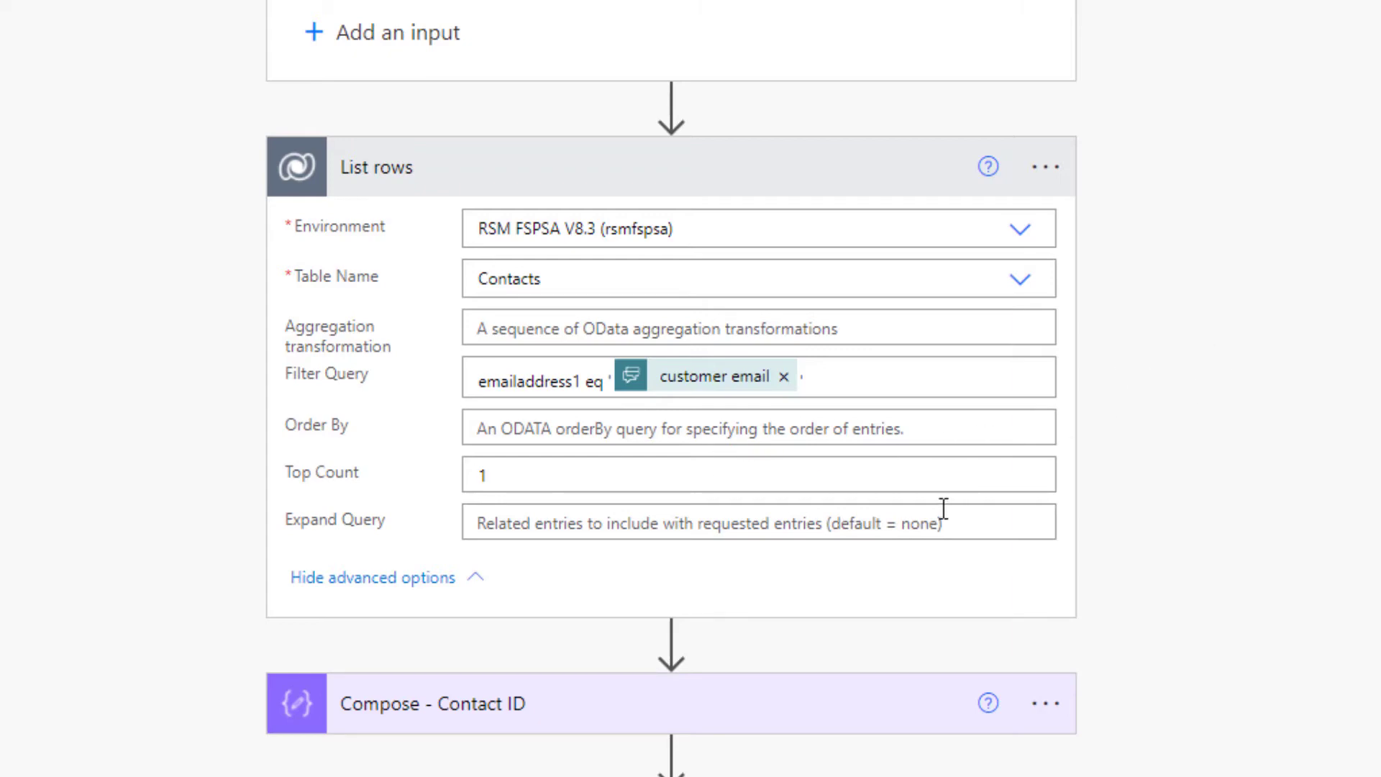
# - Examine the expression in Compose - Contact ID and the output returned to Power Virtual Agents
pyautogui.click(704, 723)
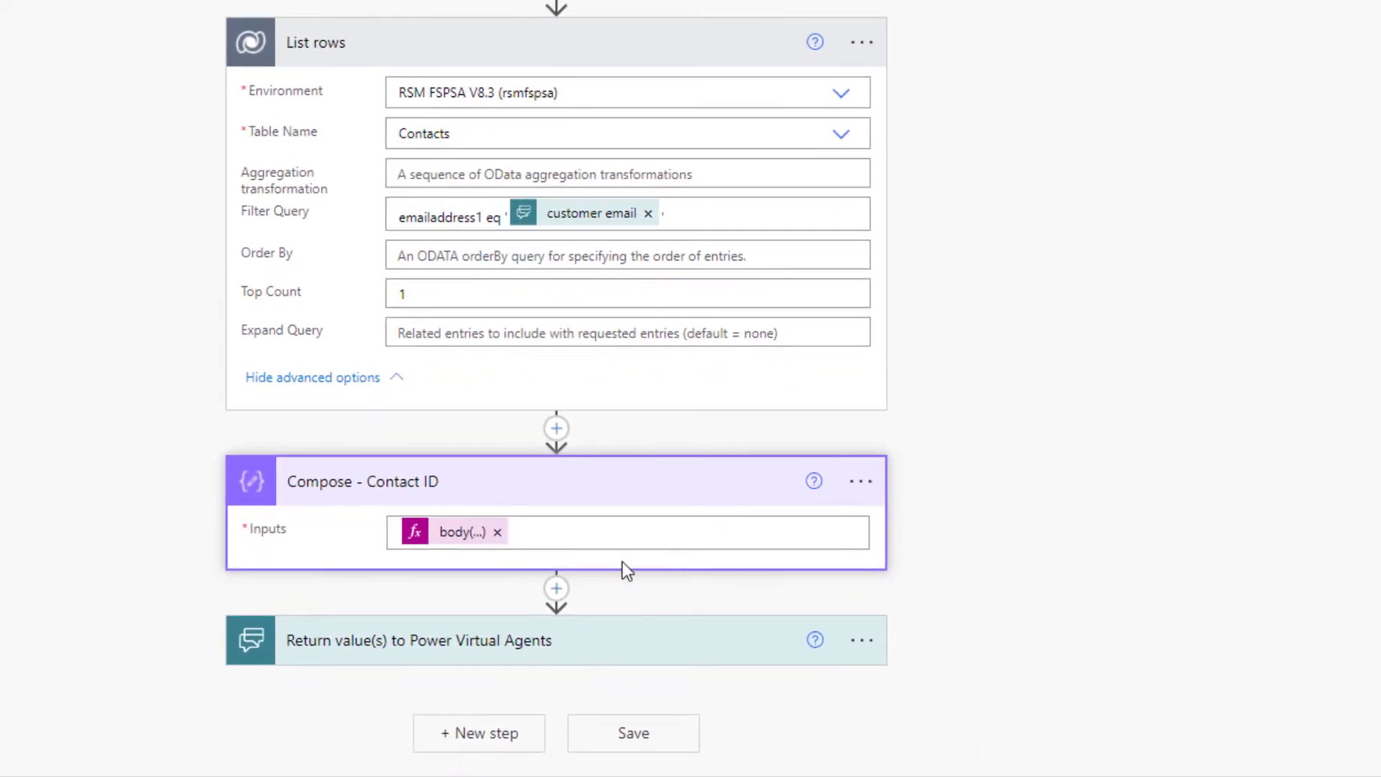
pyautogui.click(447, 532)
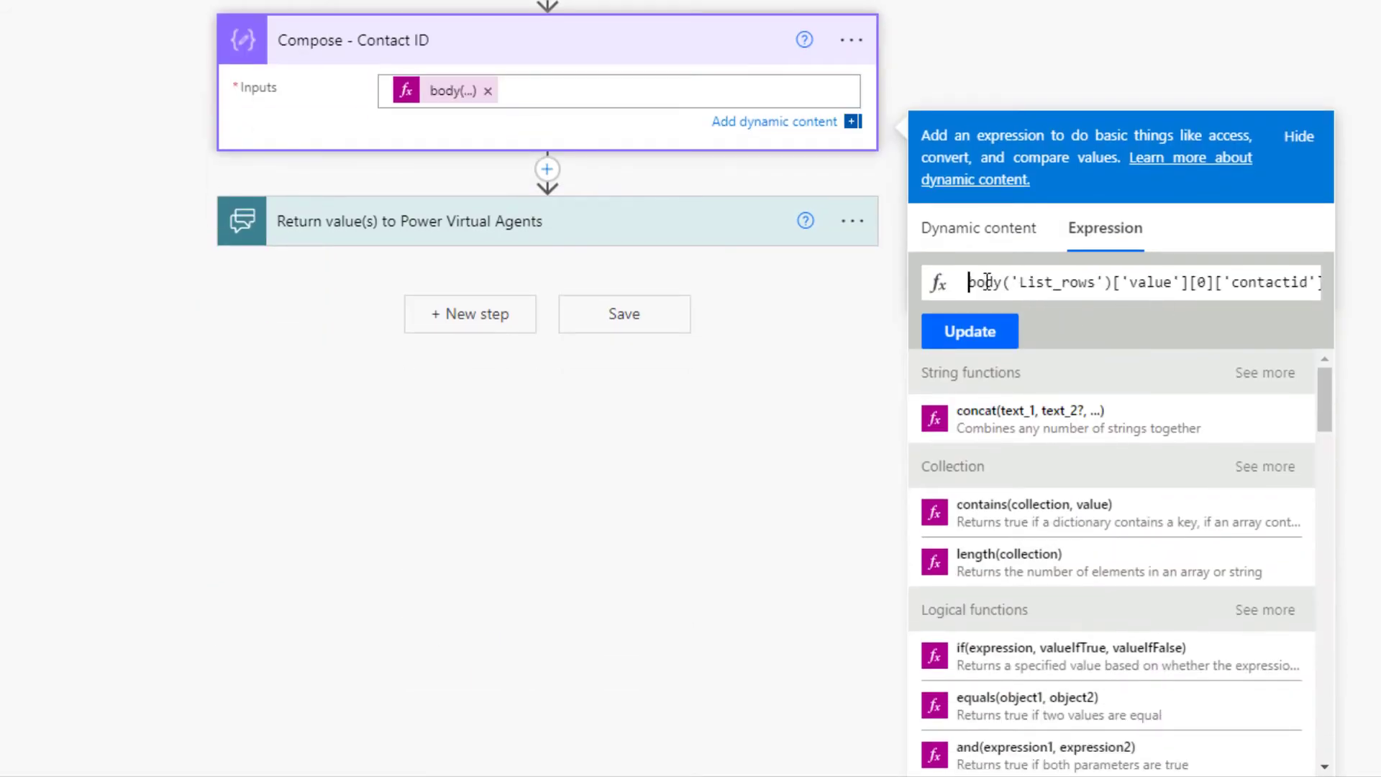
pyautogui.moveTo(970, 283); pyautogui.dragTo(1309, 287)
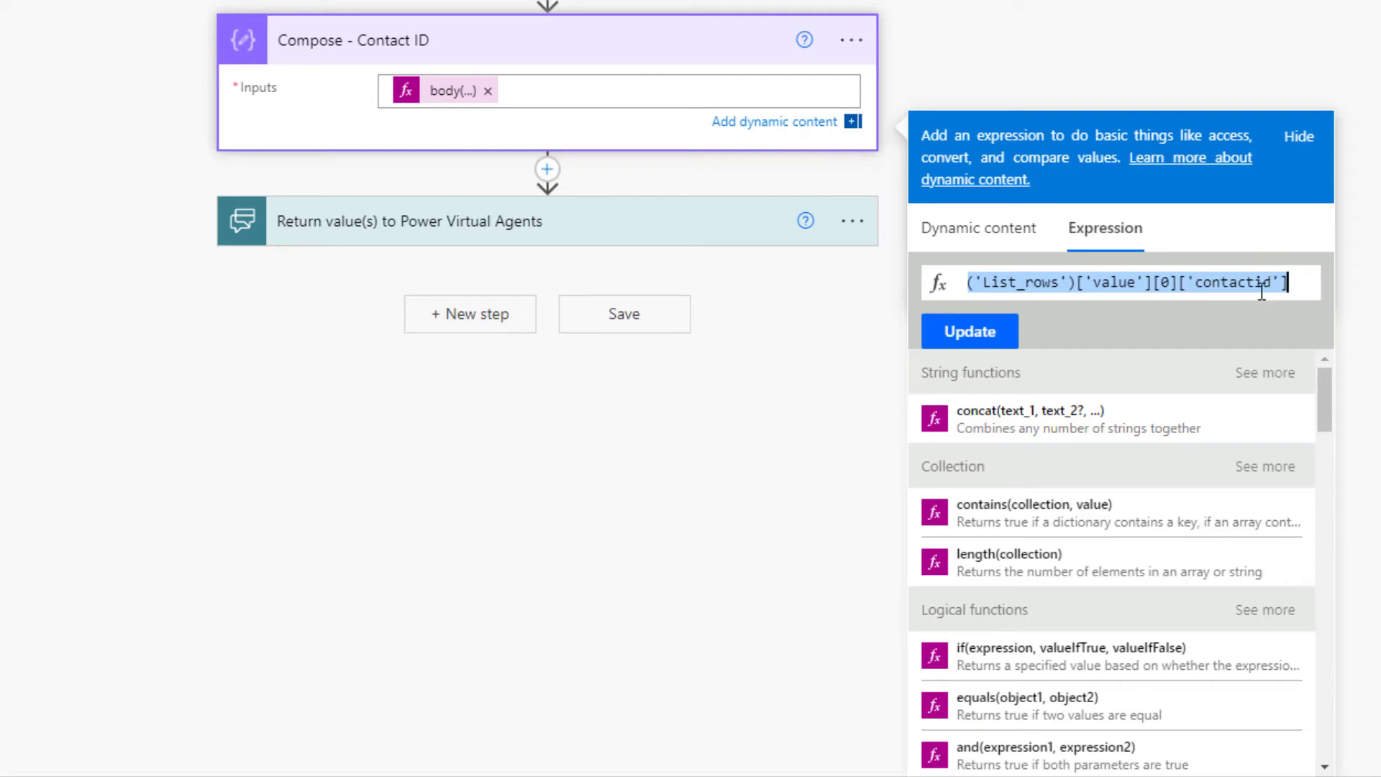
pyautogui.click(532, 222)
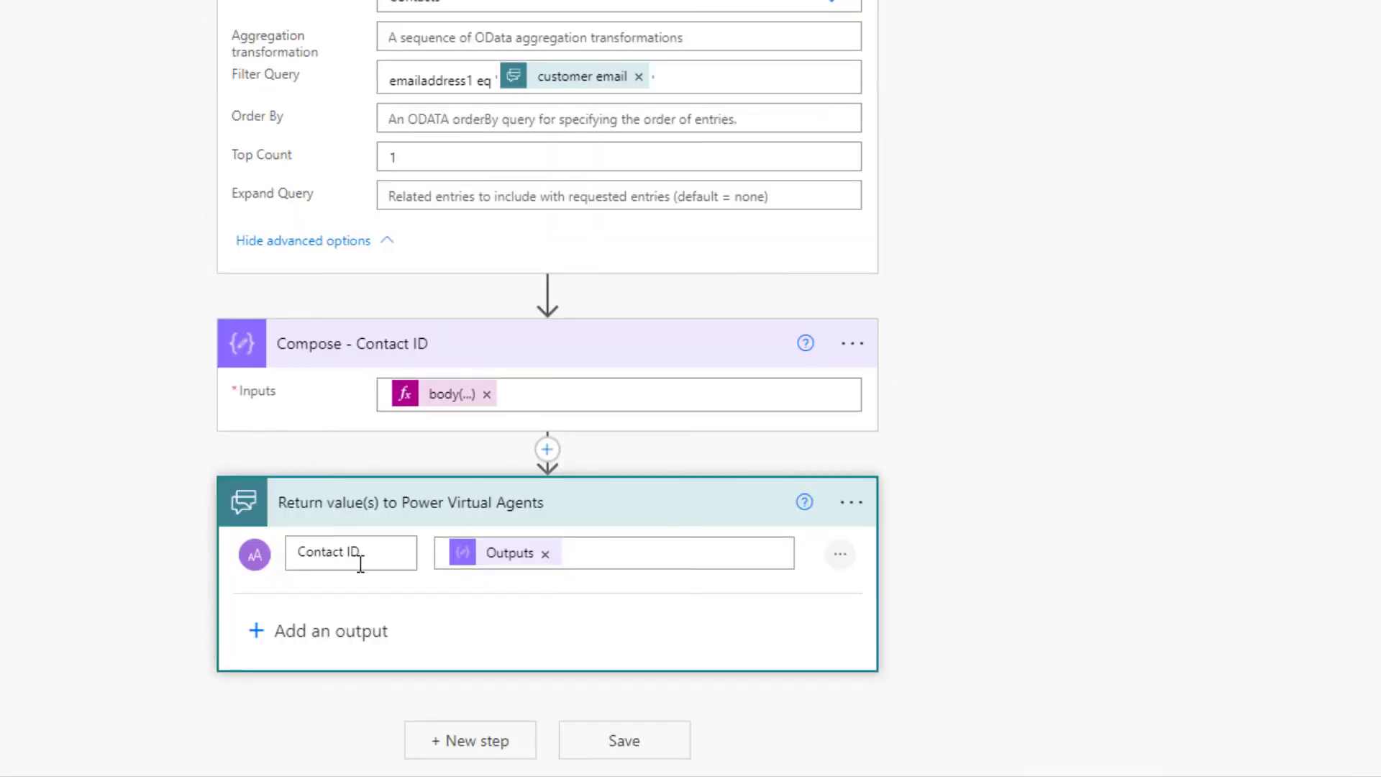
pyautogui.moveTo(368, 557); pyautogui.dragTo(298, 545)
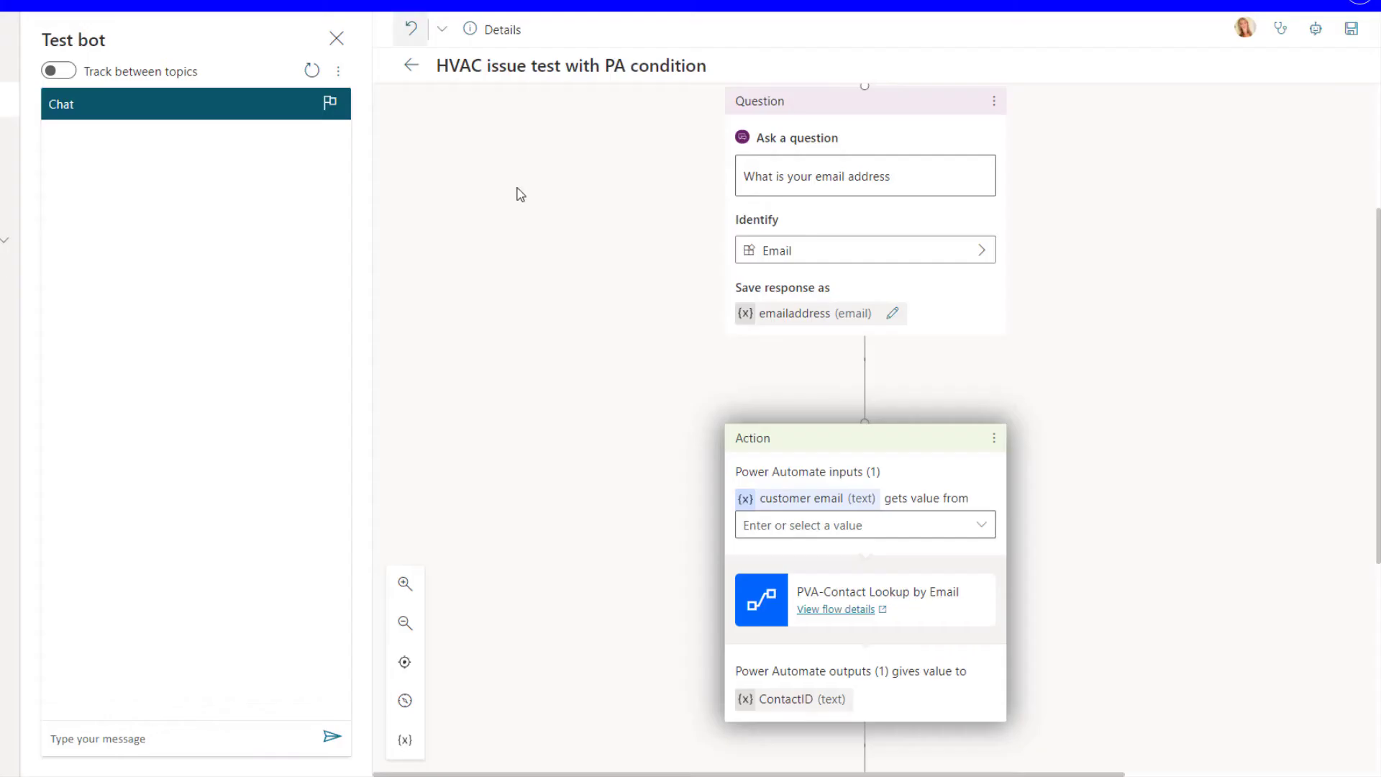
# - Compare the topic's PVA-Contact Lookup by Email action node with the input defined in the flow's trigger
pyautogui.scroll(-3, 940, 379)
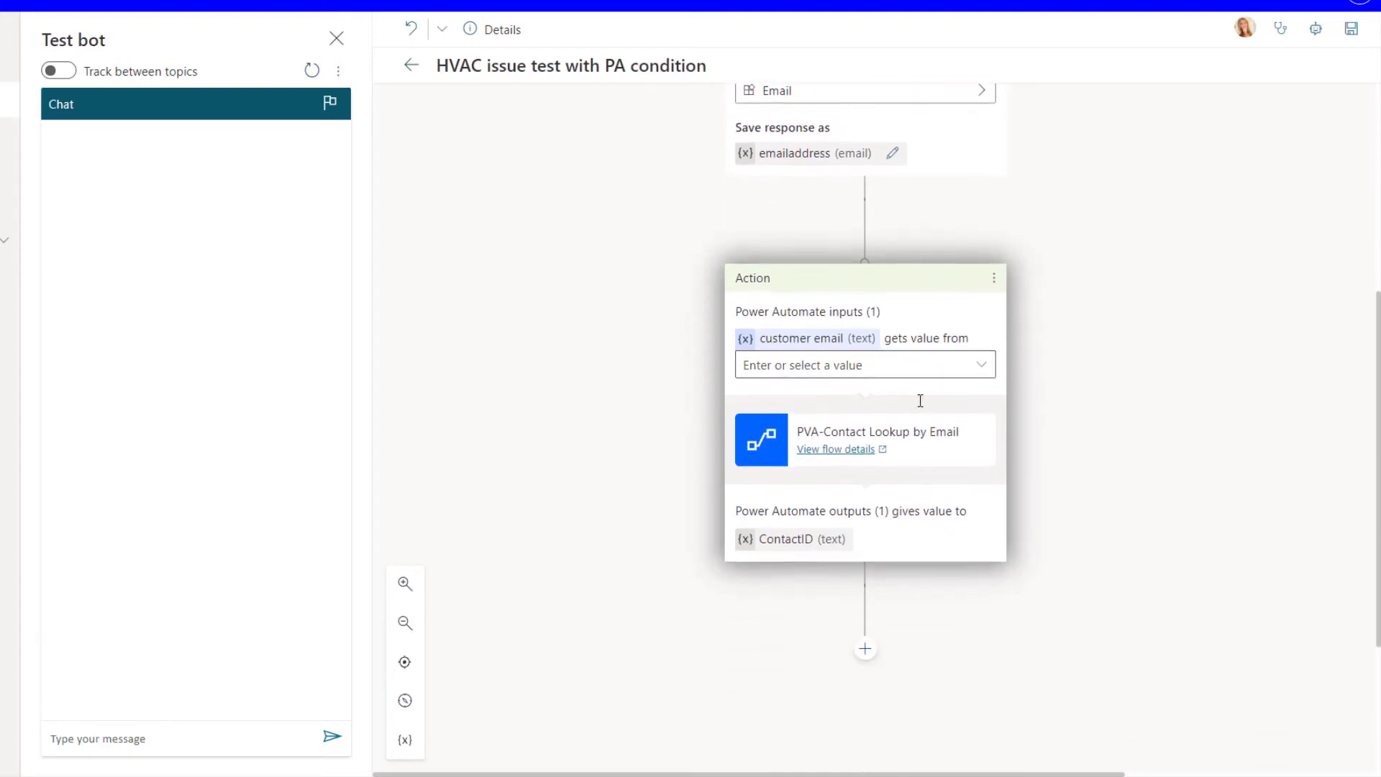
pyautogui.moveTo(800, 428); pyautogui.dragTo(962, 436)
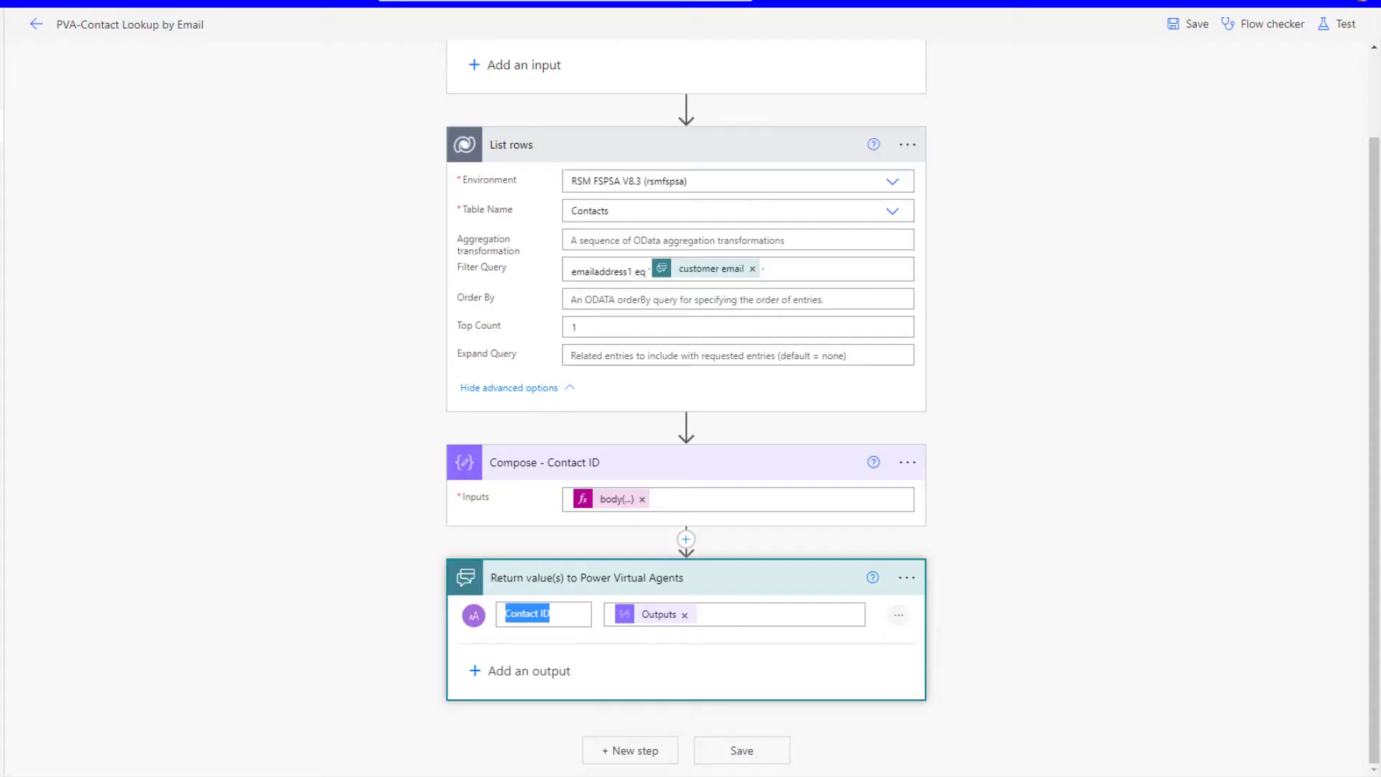
pyautogui.scroll(2, 633, 244)
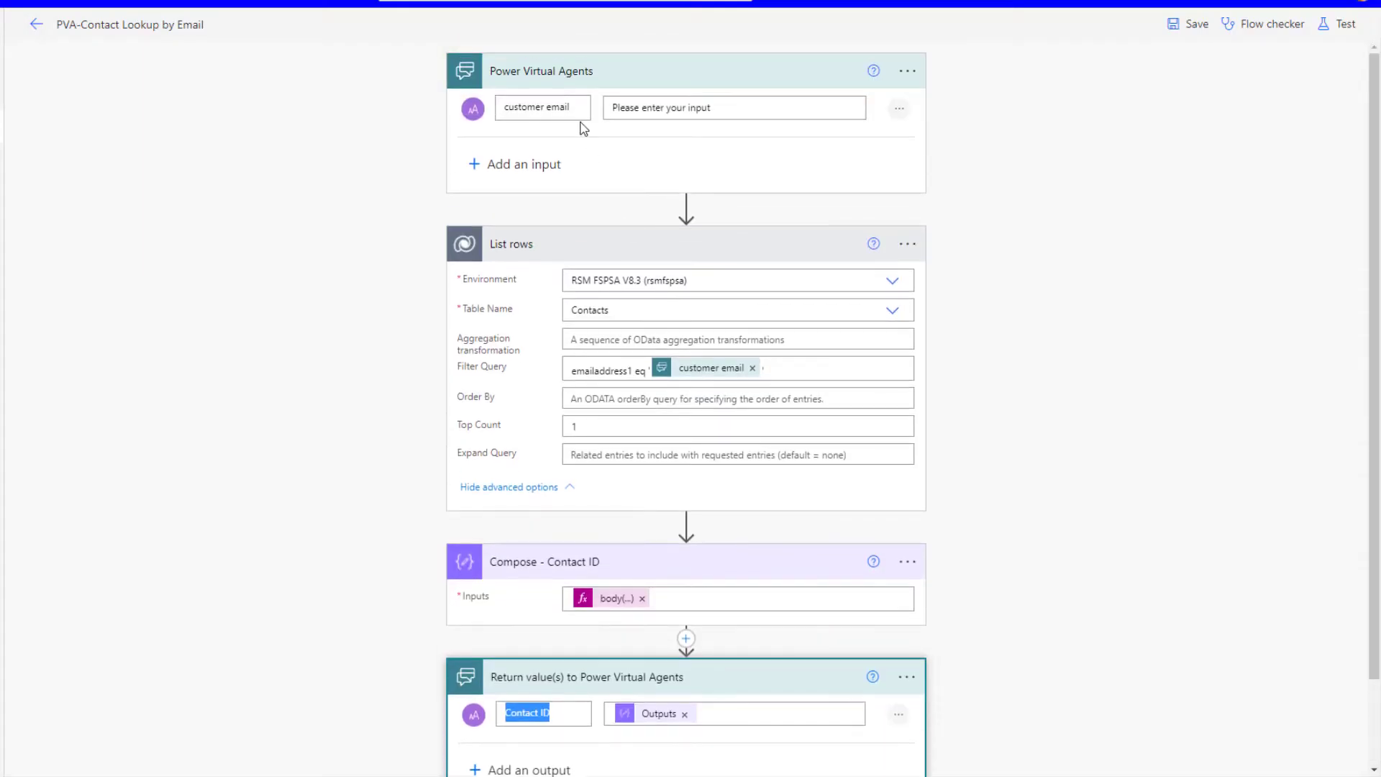
pyautogui.moveTo(579, 111); pyautogui.dragTo(497, 108)
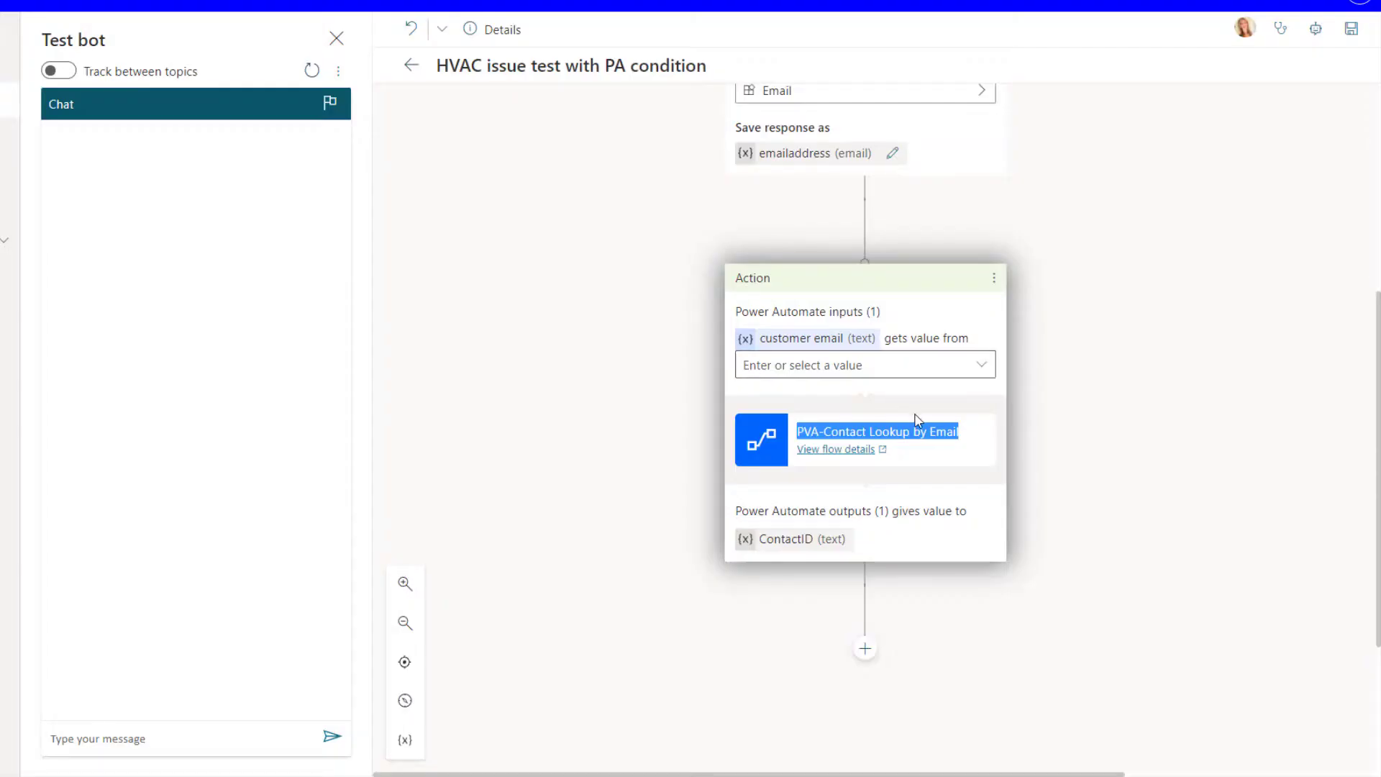
# - Set the action's customer email input to get its value from the emailaddress variable
pyautogui.scroll(3, 896, 373)
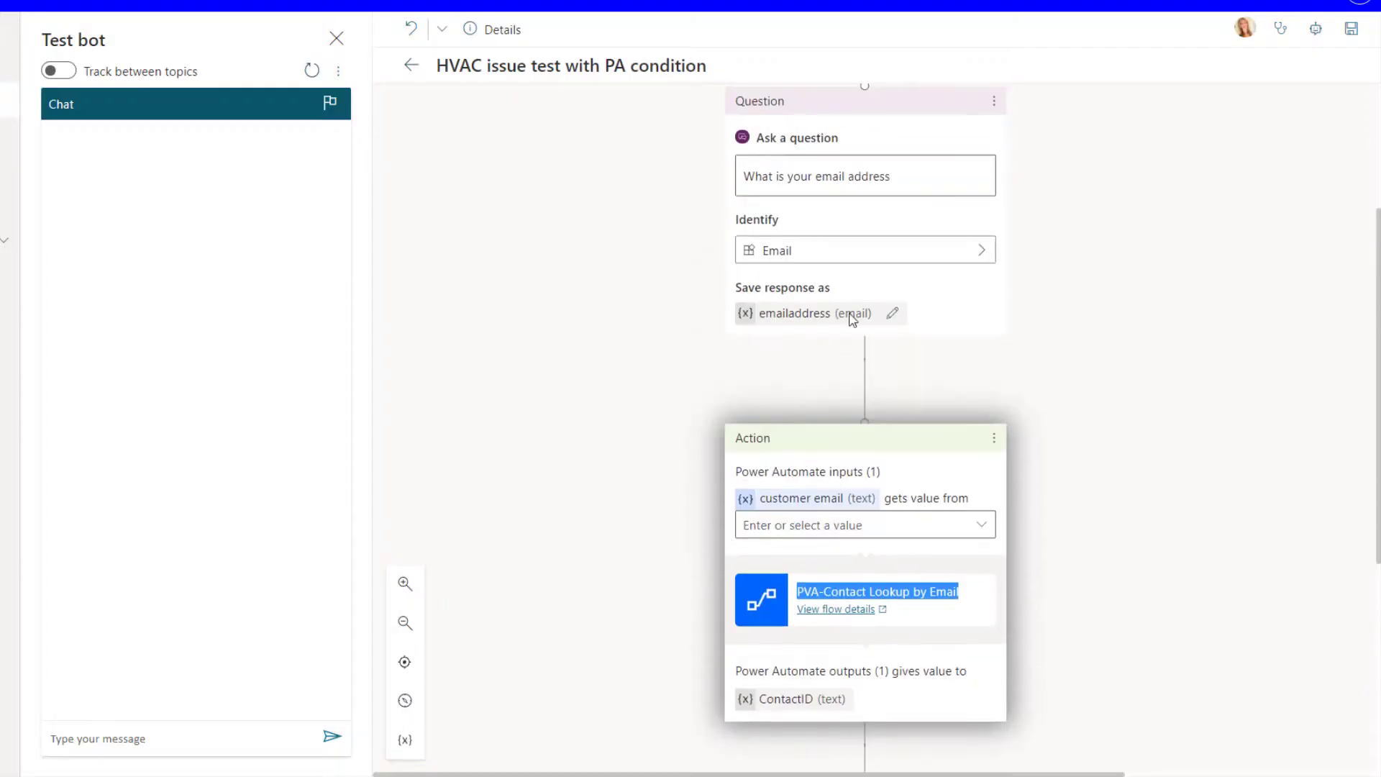
pyautogui.click(982, 526)
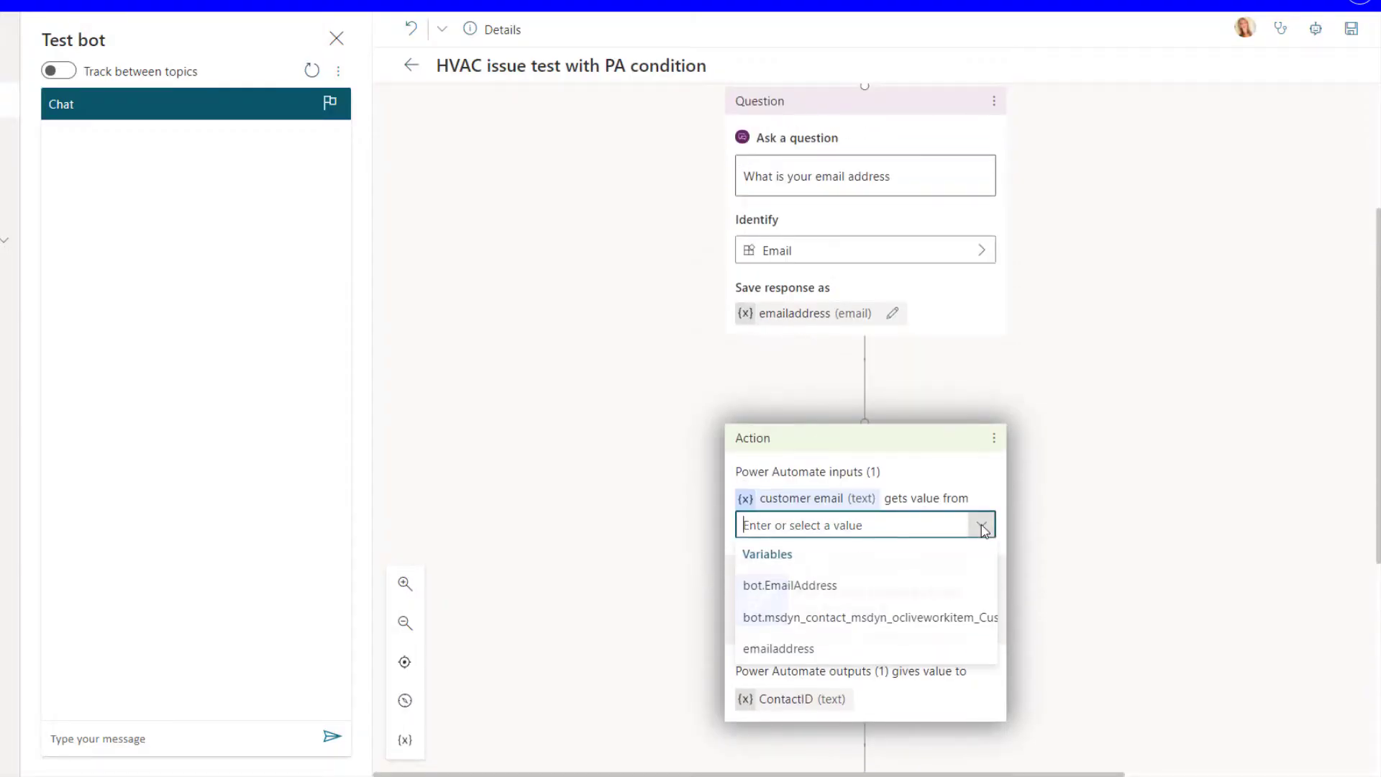
pyautogui.click(784, 648)
# - Add a question node below the contact lookup action asking "Do you want to create a case?"
pyautogui.scroll(-2, 1058, 503)
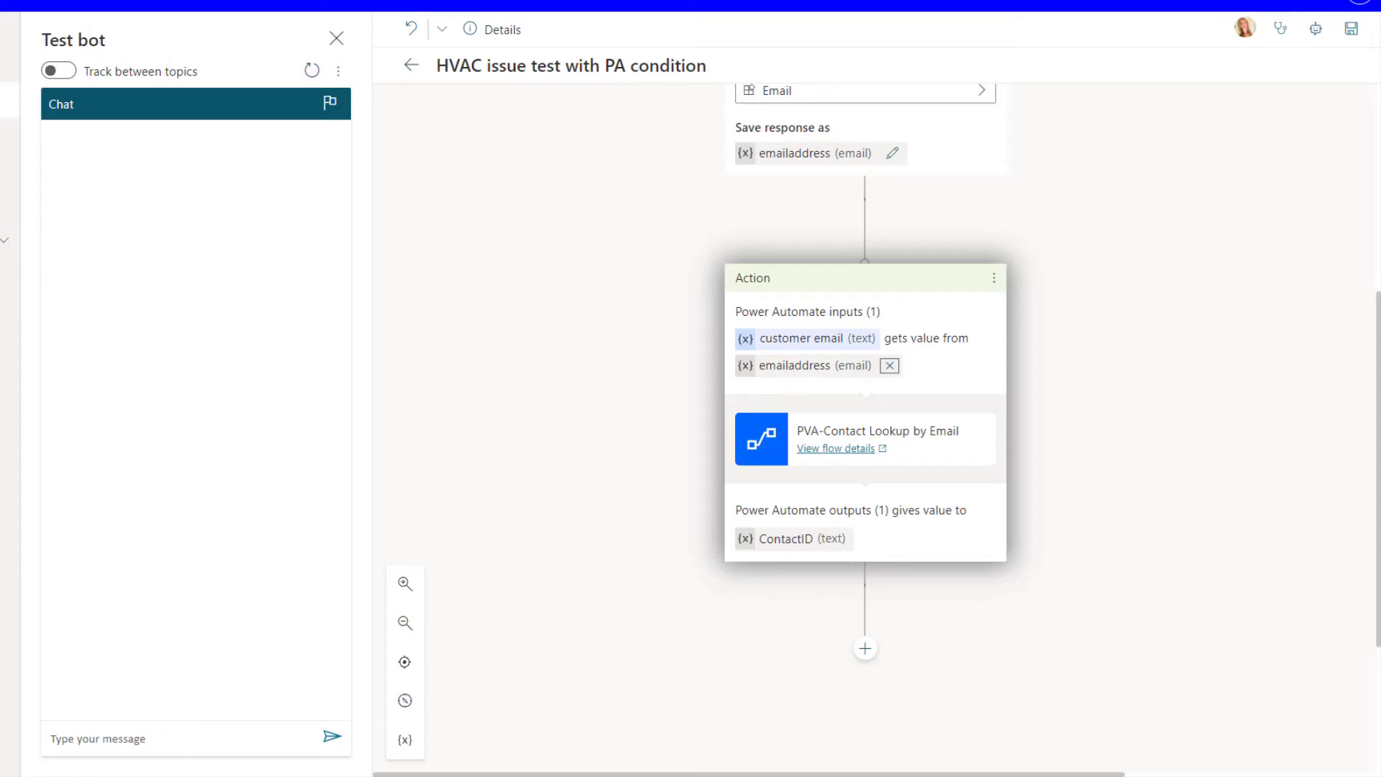
pyautogui.click(865, 648)
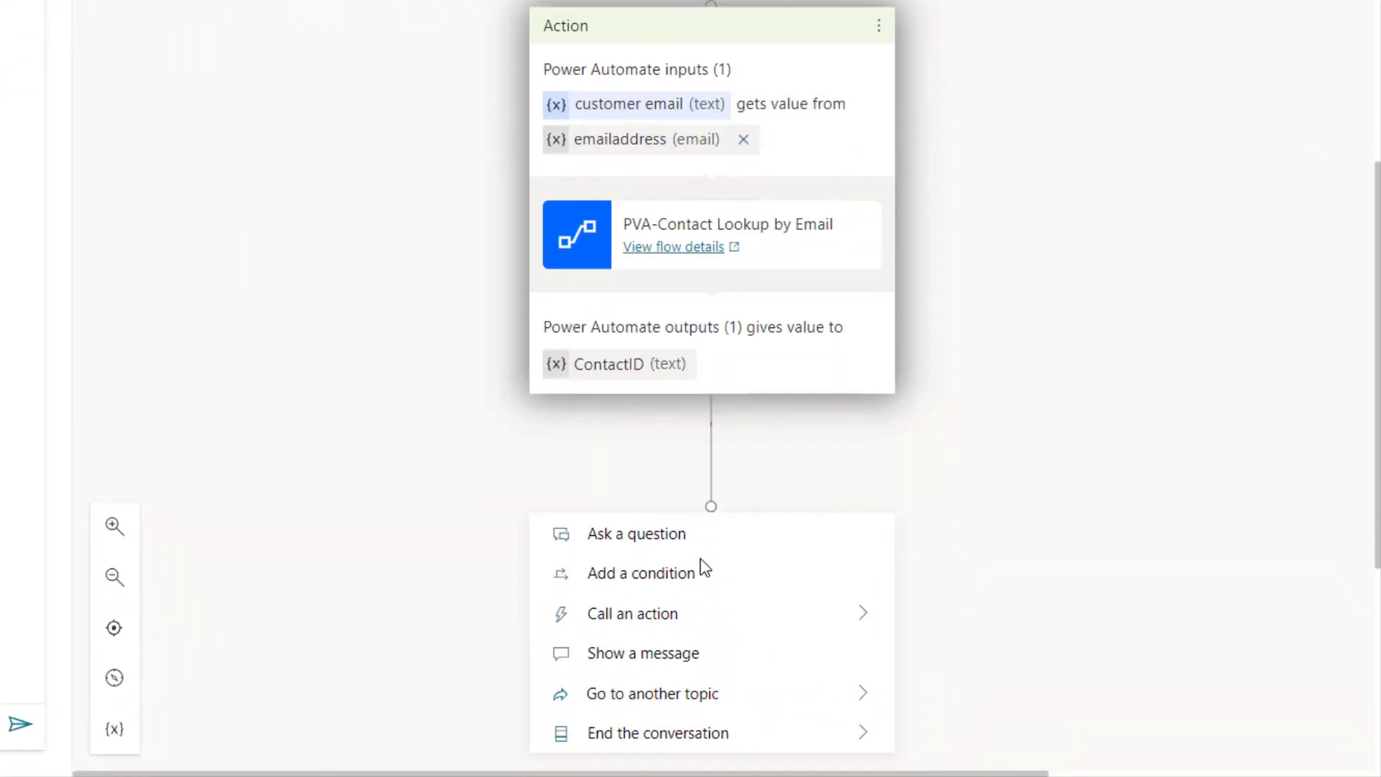
pyautogui.click(681, 534)
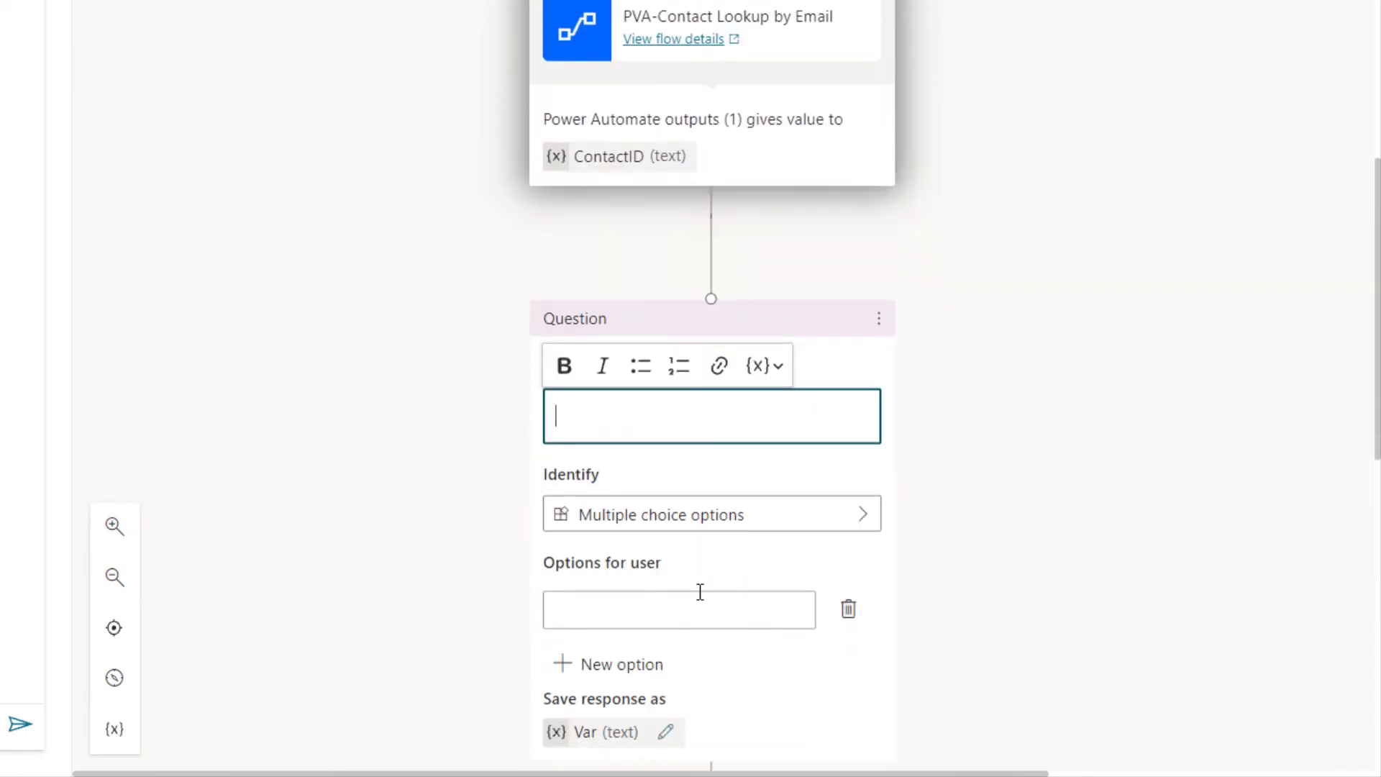
pyautogui.write('Do you want to c')
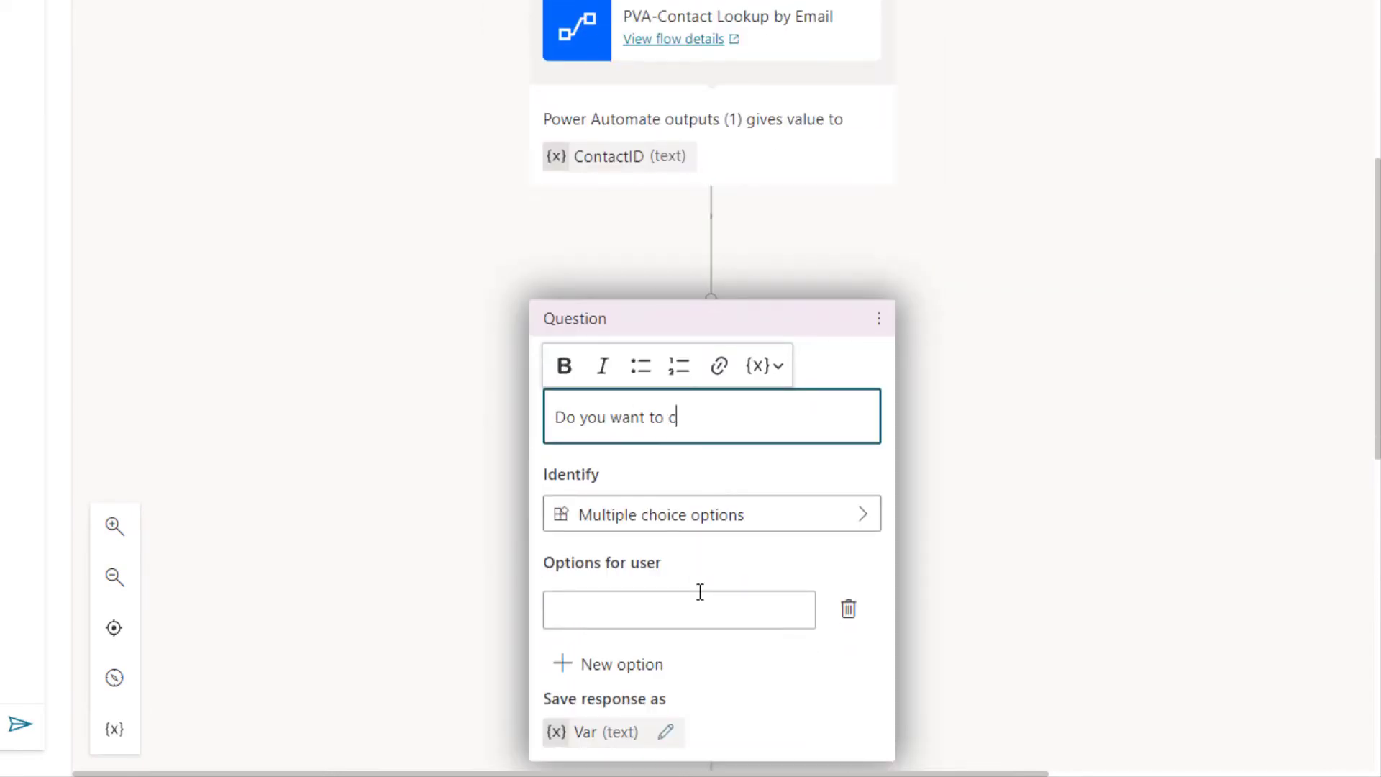
pyautogui.write('reate a case')
# - Give the case creation question the multiple choice options "Yes" and "No"
pyautogui.scroll(-3, 755, 592)
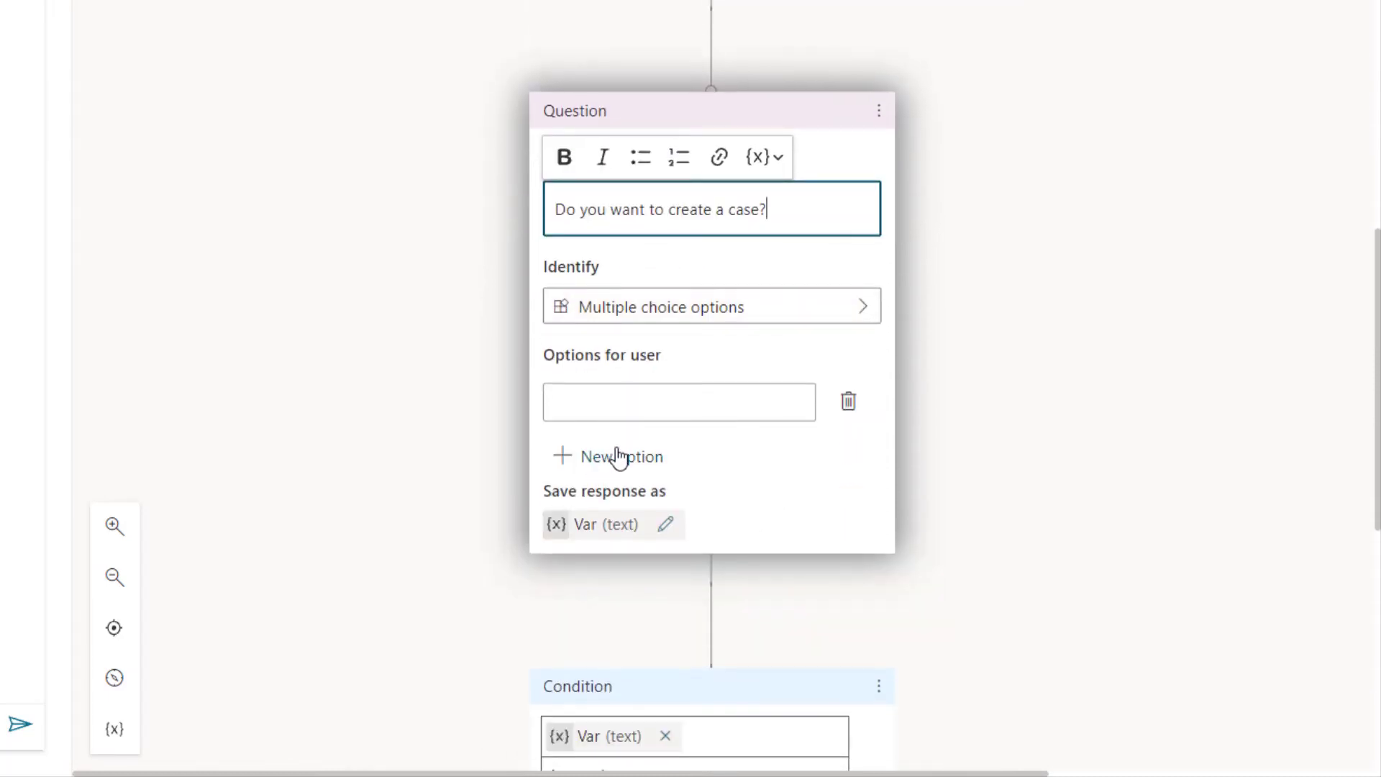
pyautogui.click(618, 457)
pyautogui.click(812, 410)
pyautogui.write('Yes')
pyautogui.click(846, 453)
pyautogui.write('N')
pyautogui.press('Return')
# - End the conversation with a survey below the No condition
pyautogui.scroll(-5, 872, 450)
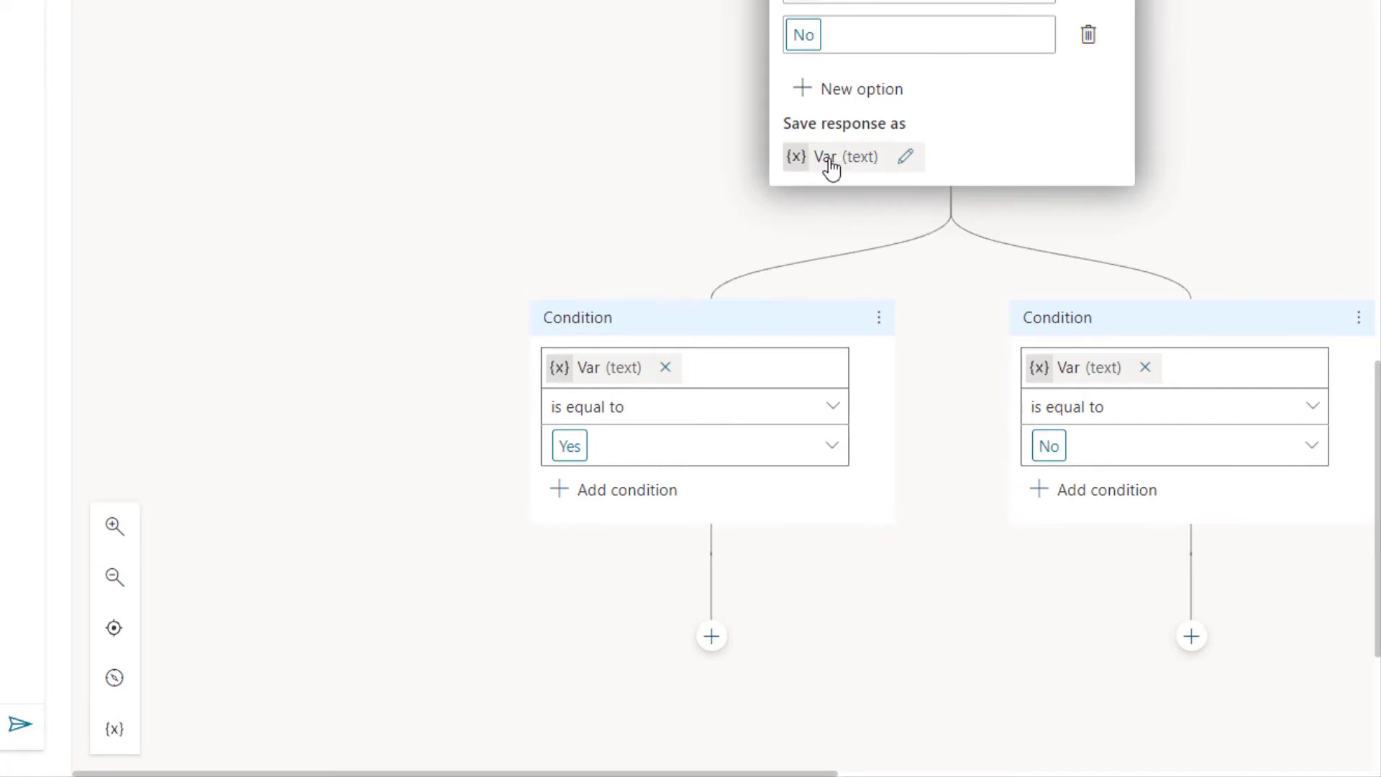
pyautogui.scroll(-1, 828, 166)
pyautogui.scroll(-4, 825, 162)
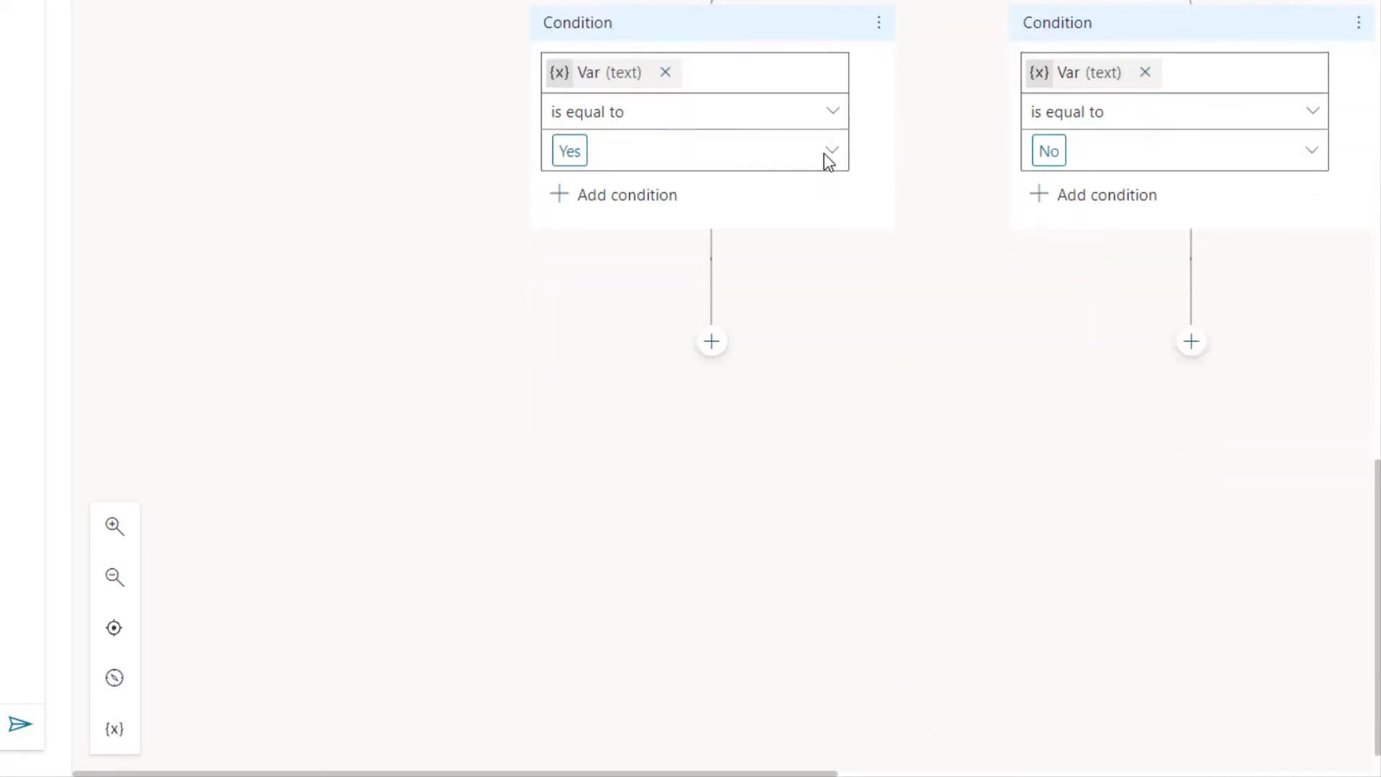
pyautogui.click(1191, 300)
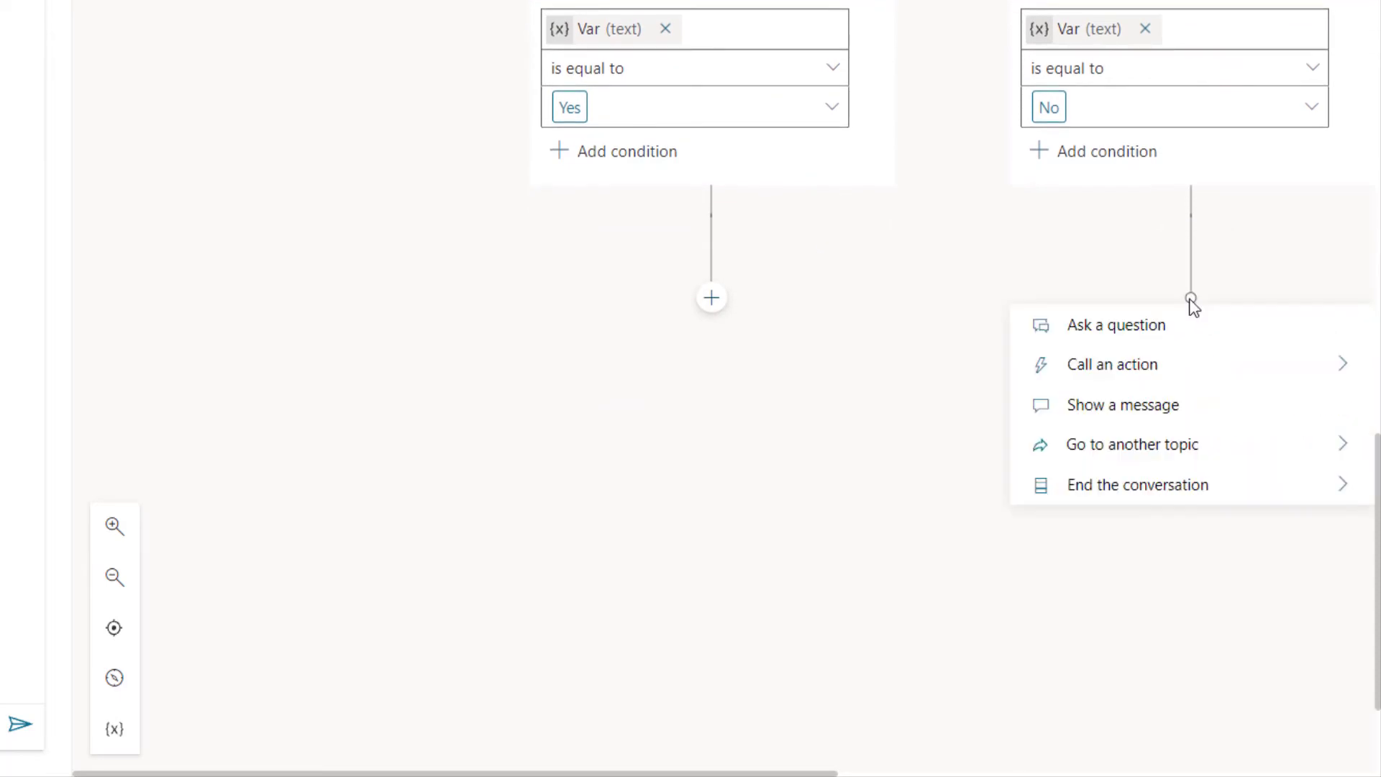
pyautogui.click(1169, 487)
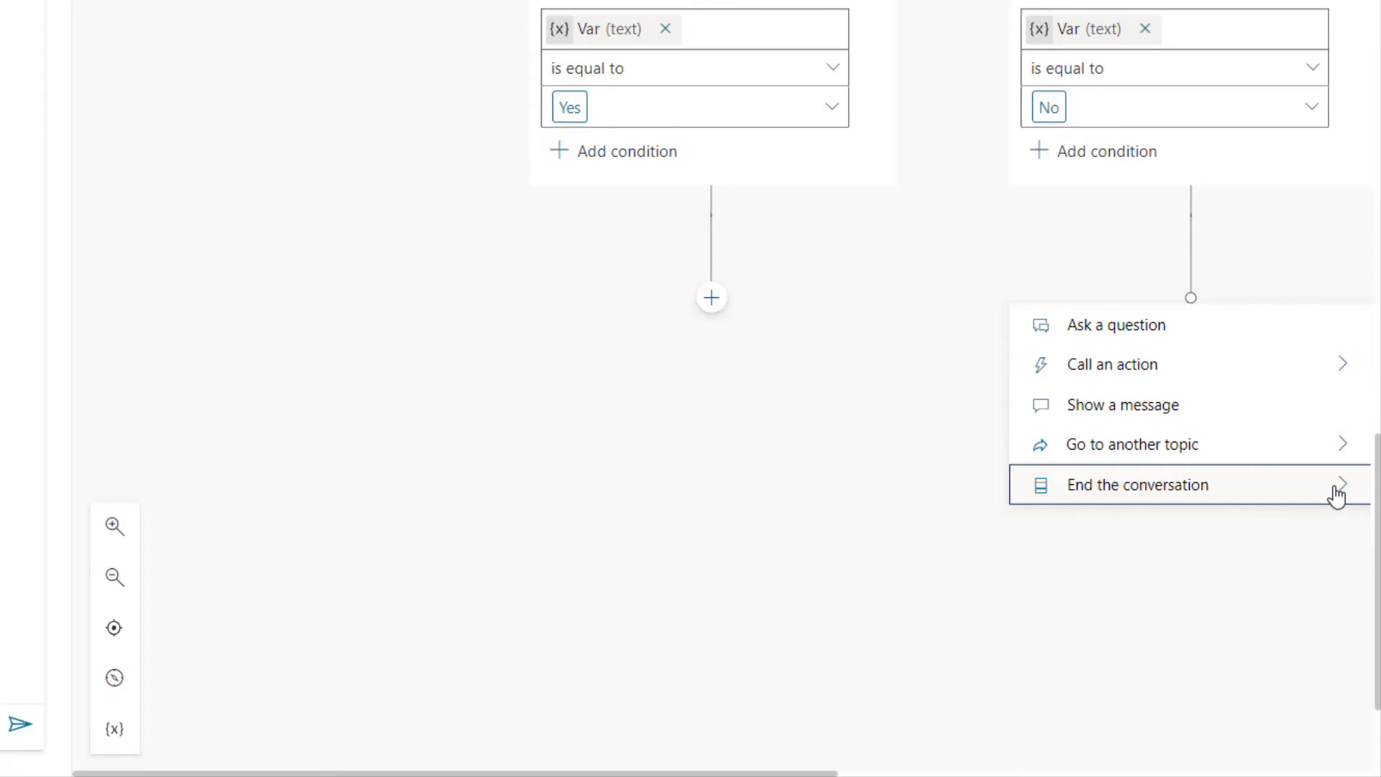
pyautogui.moveTo(329, 774); pyautogui.dragTo(681, 773)
pyautogui.moveTo(576, 499)
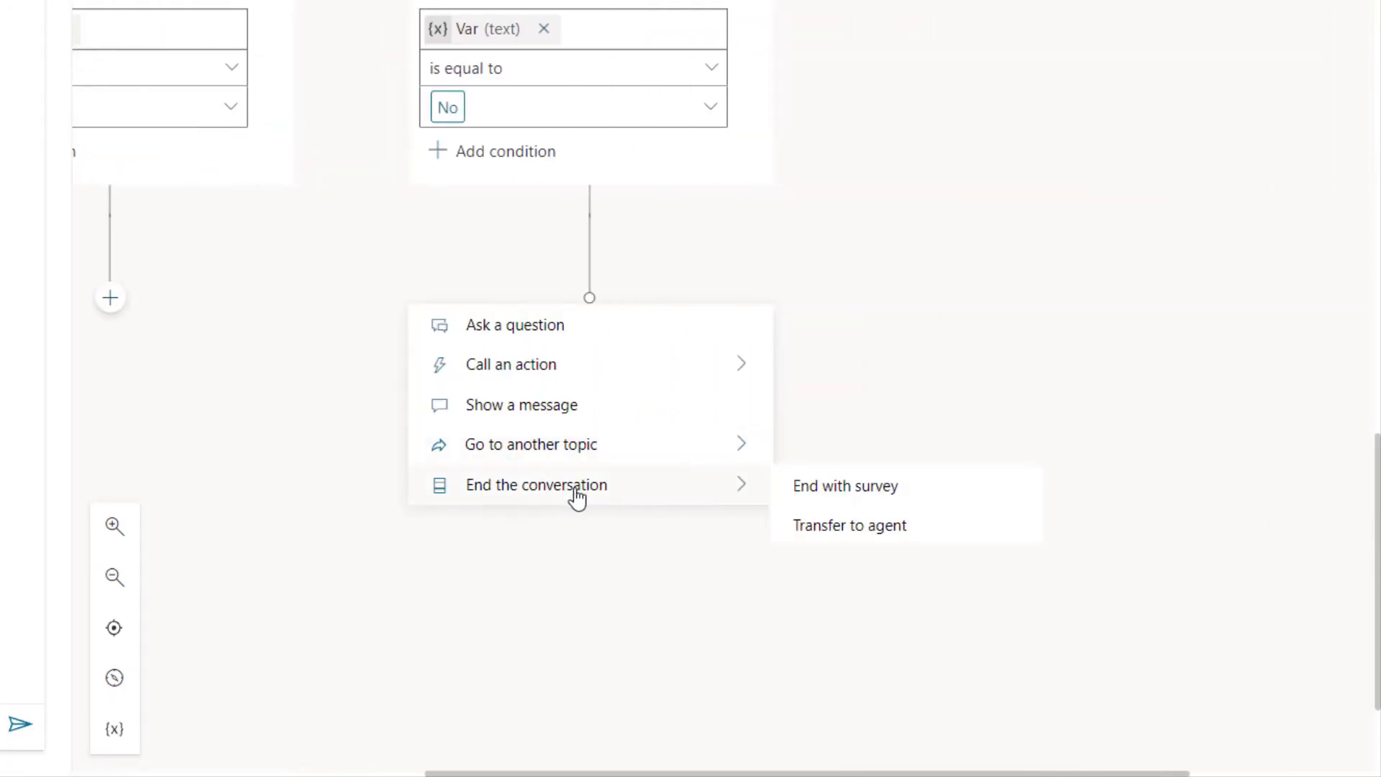
pyautogui.click(811, 492)
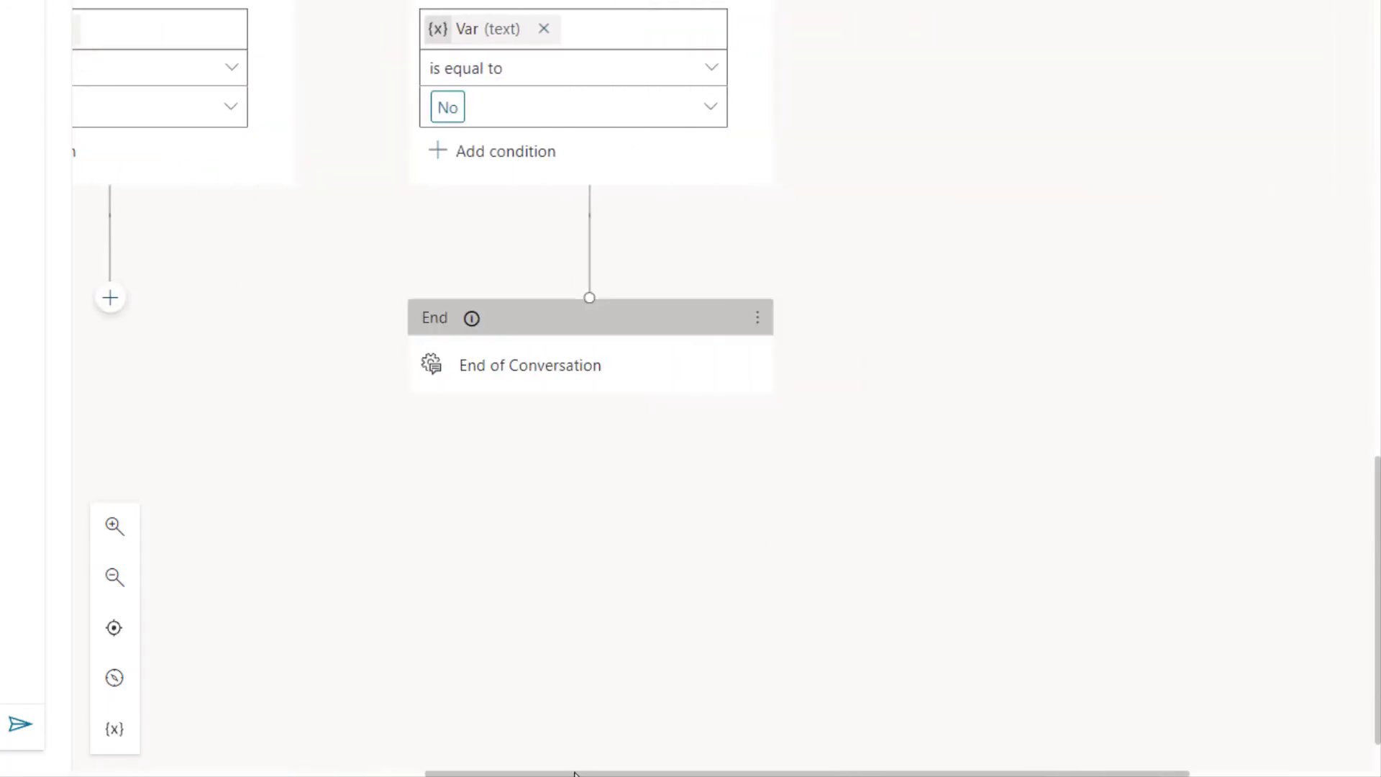
# - Add a question node below the Yes condition asking "Please describe your issue" and set it to identify the user's entire response
pyautogui.moveTo(575, 773); pyautogui.dragTo(327, 773)
pyautogui.click(539, 298)
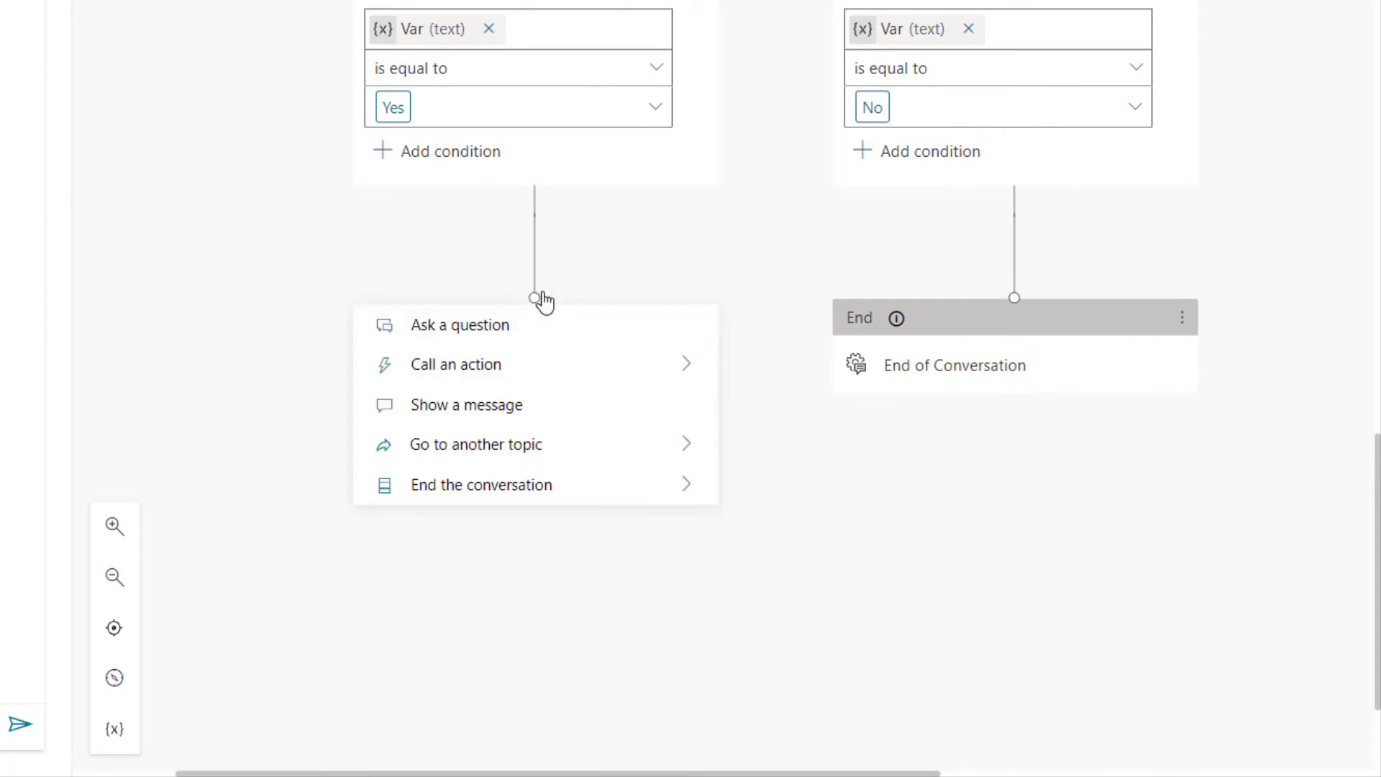
pyautogui.click(520, 324)
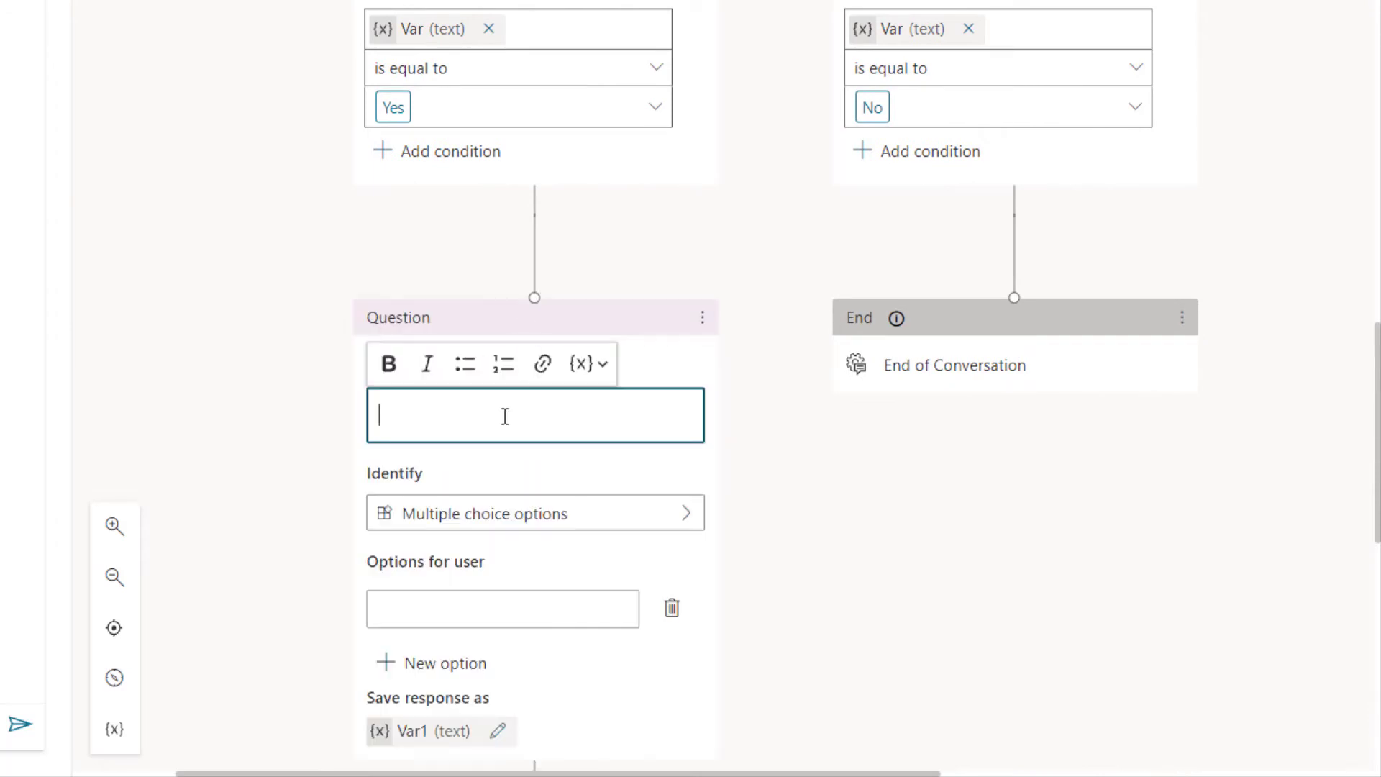
pyautogui.write('Please descri')
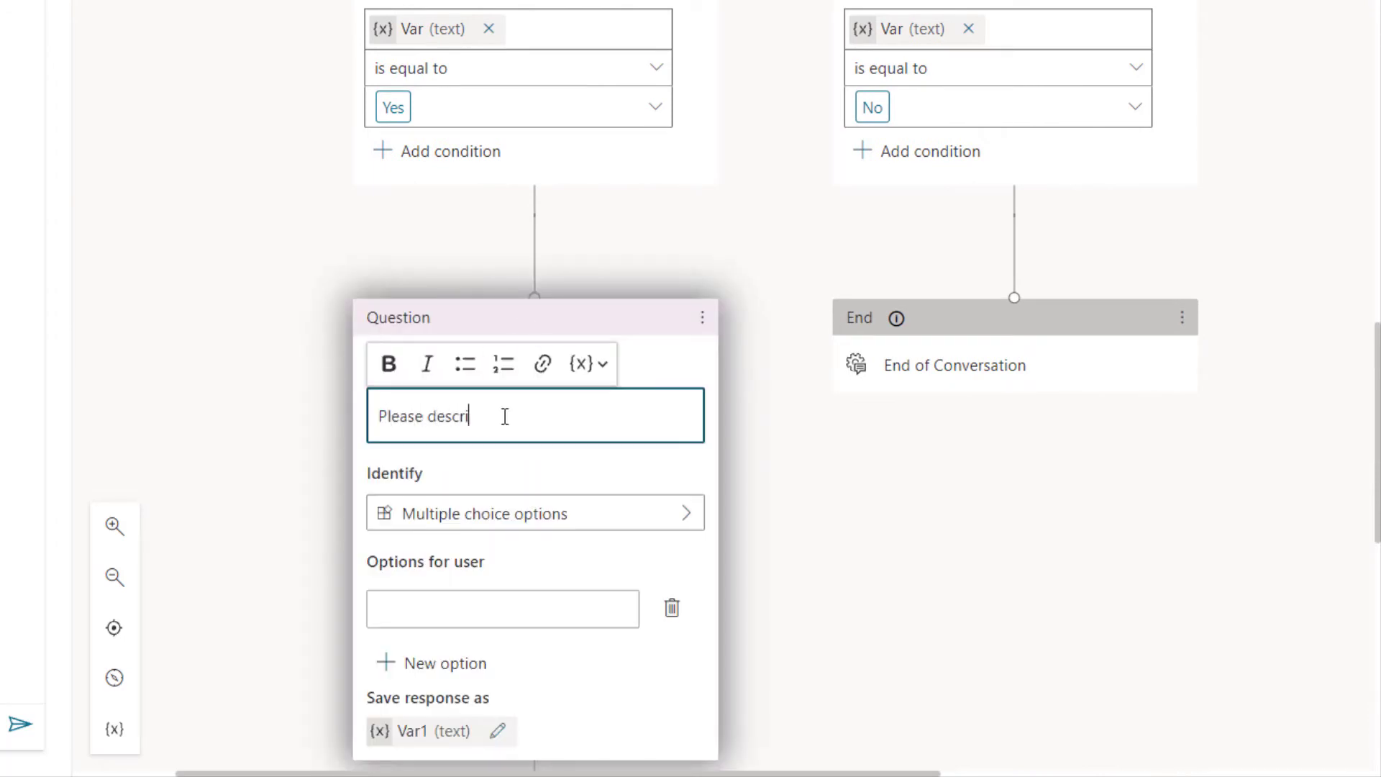
pyautogui.write('be your issue')
pyautogui.scroll(-1, 507, 417)
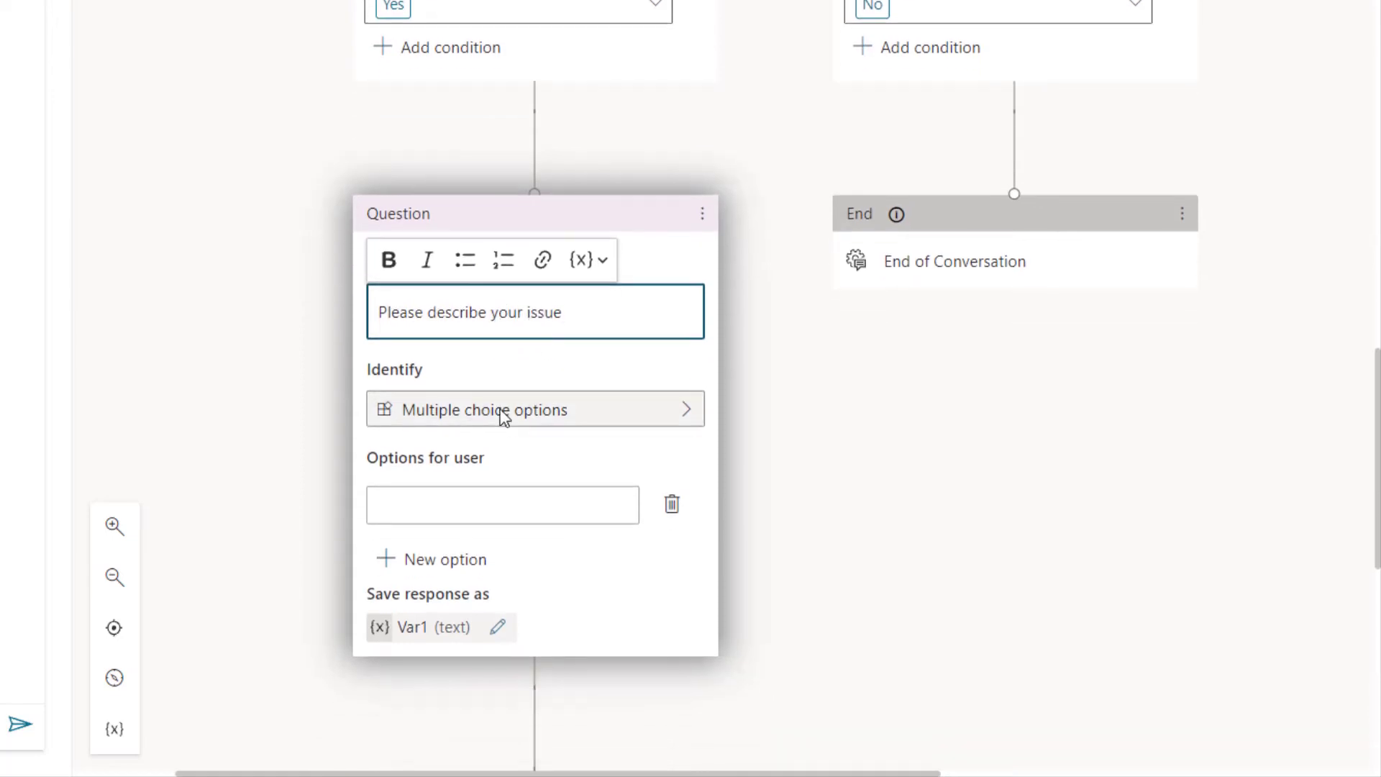
pyautogui.click(676, 420)
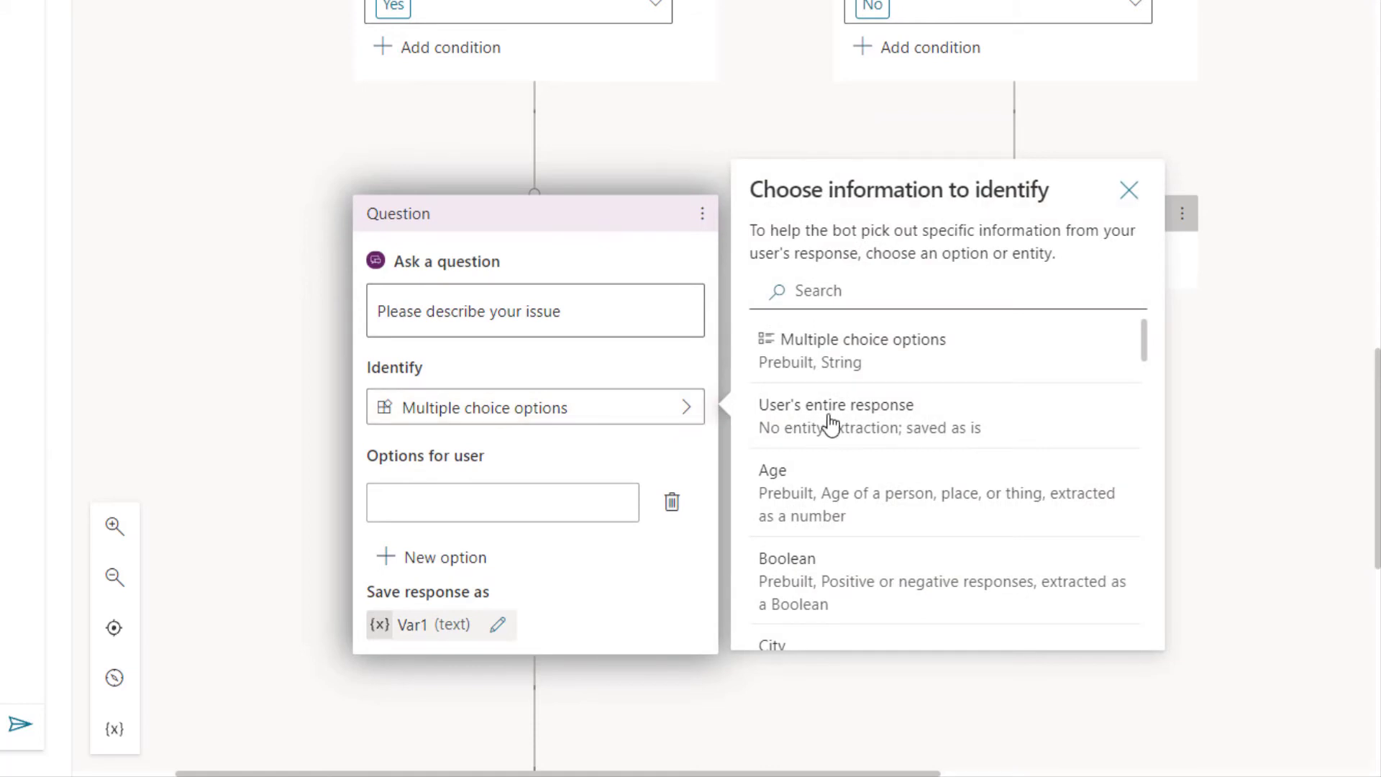
pyautogui.click(806, 414)
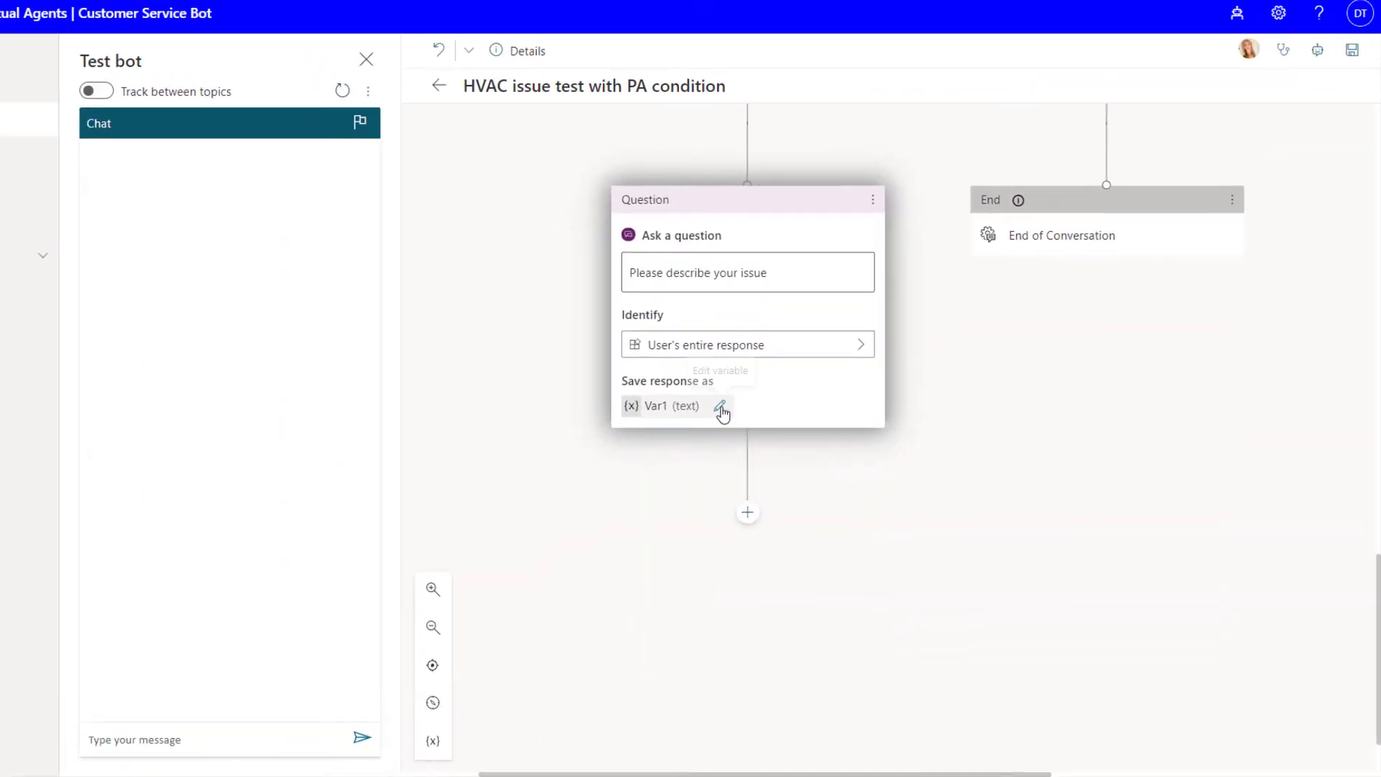
# - Rename the variable that stores the issue description response to CaseName
pyautogui.click(720, 407)
pyautogui.moveTo(1119, 181); pyautogui.dragTo(1039, 197)
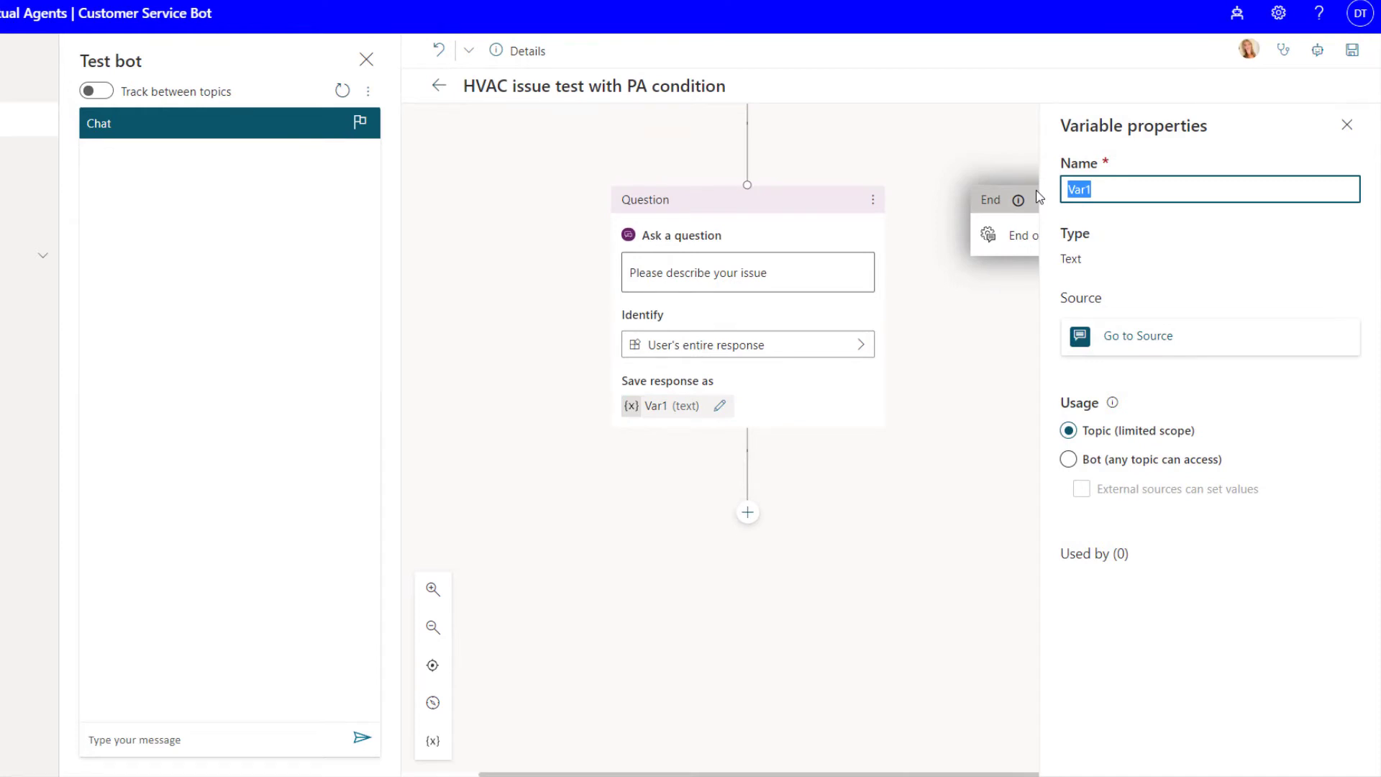
pyautogui.write('Case')
pyautogui.press('BackSpace')
pyautogui.write('se')
pyautogui.press('BackSpace')
pyautogui.write('Name')
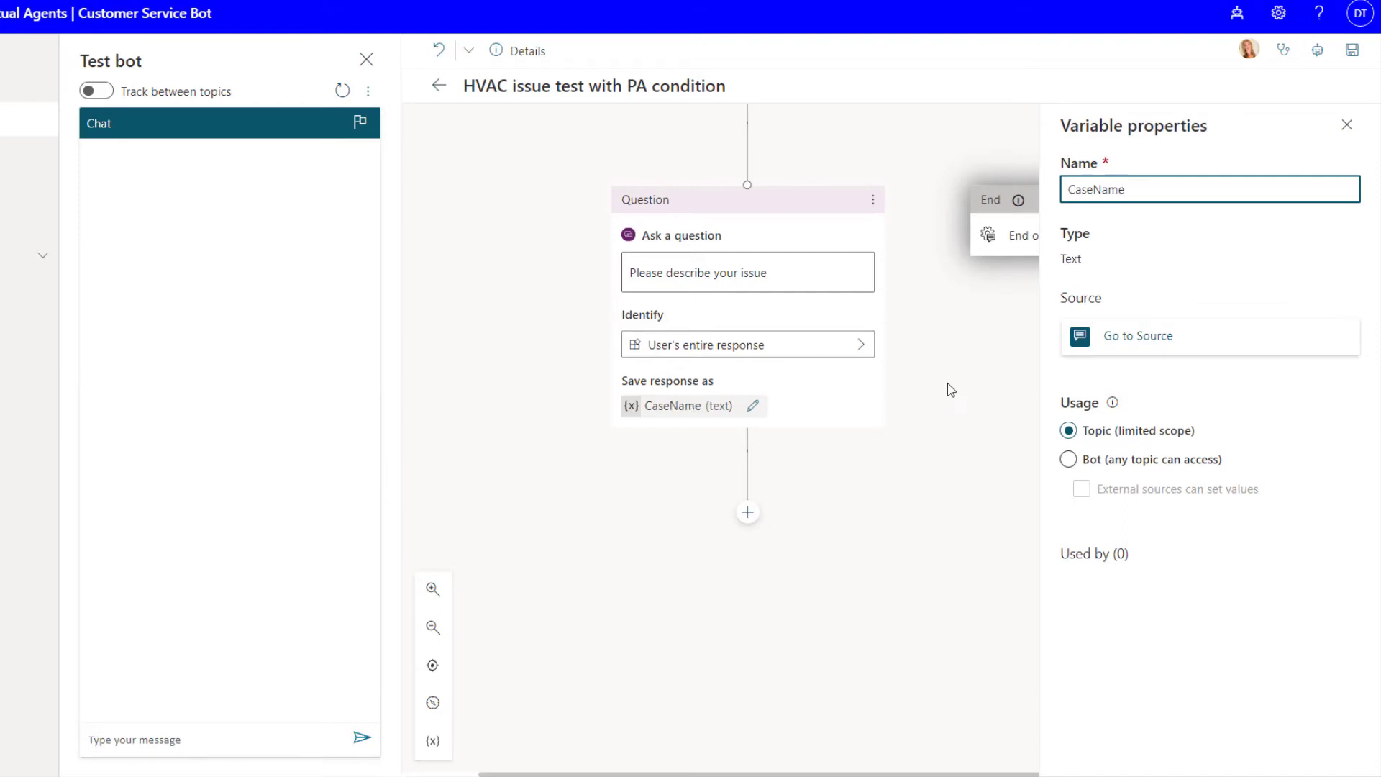
pyautogui.click(947, 383)
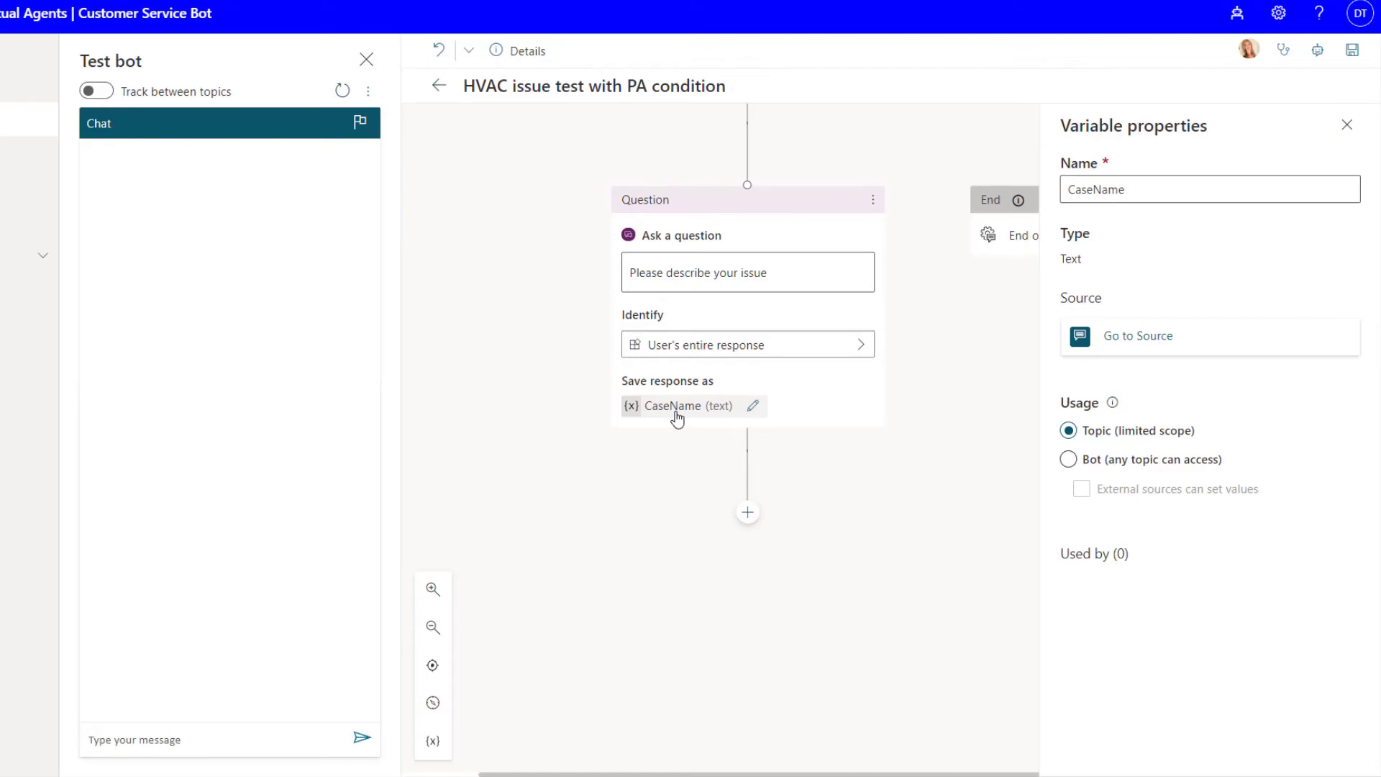
pyautogui.click(1346, 125)
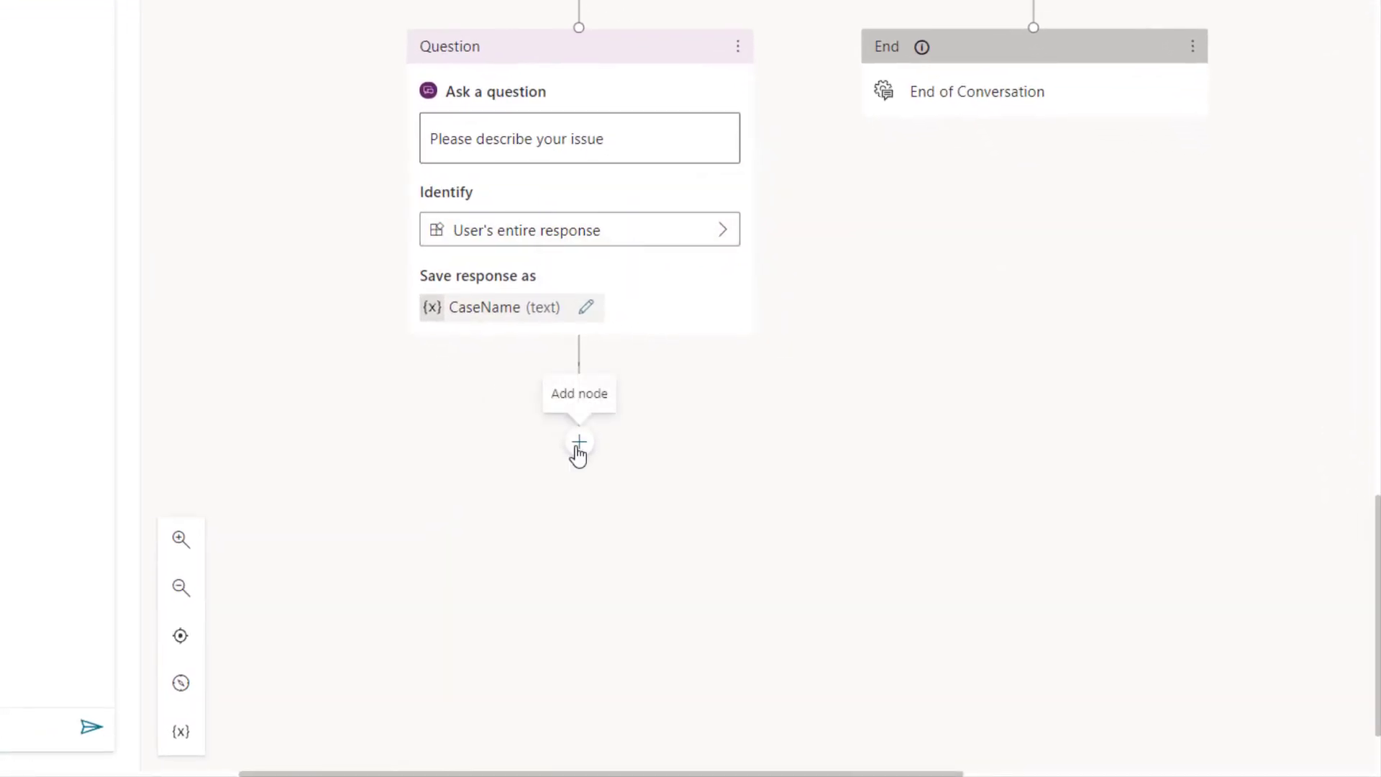
# - Add an action node below the issue question that calls the Power Virtual Agents Create Case flow
pyautogui.click(579, 446)
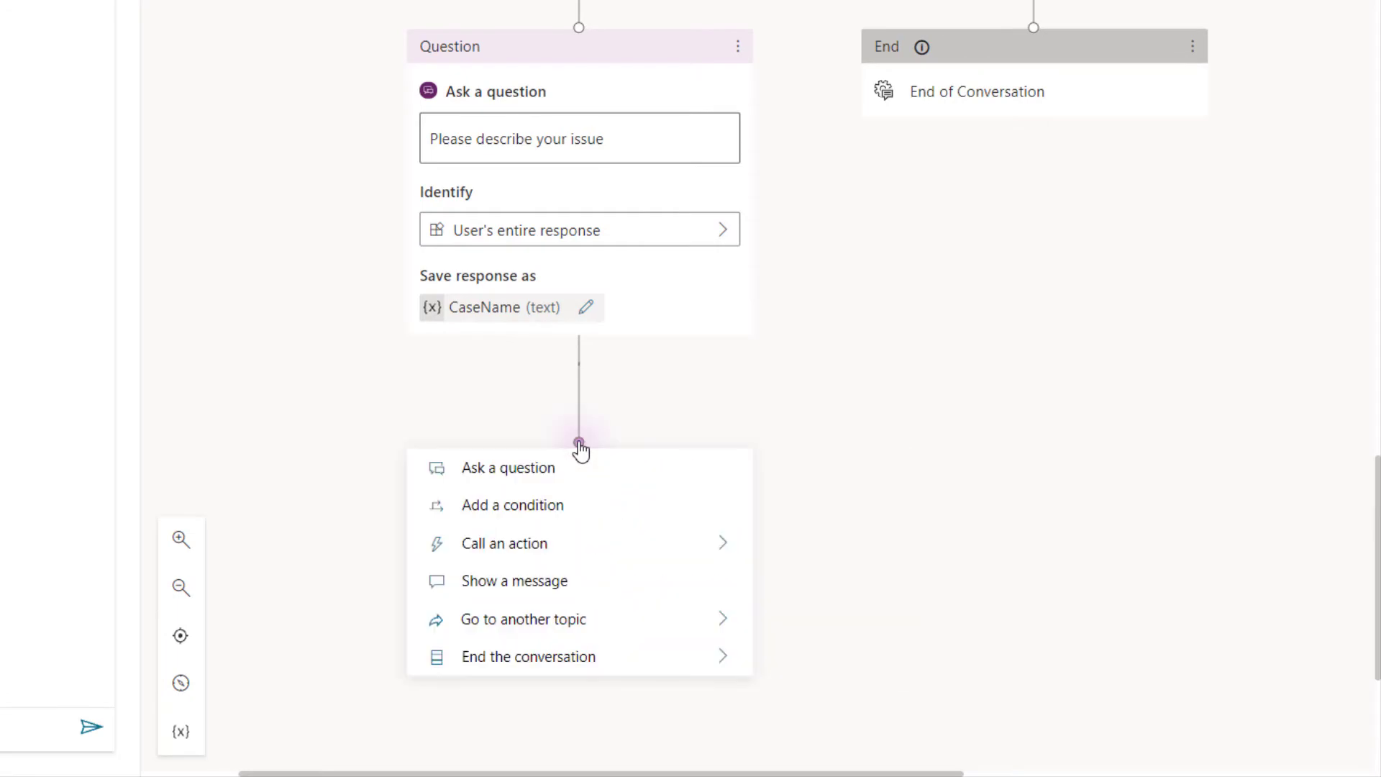
pyautogui.click(552, 550)
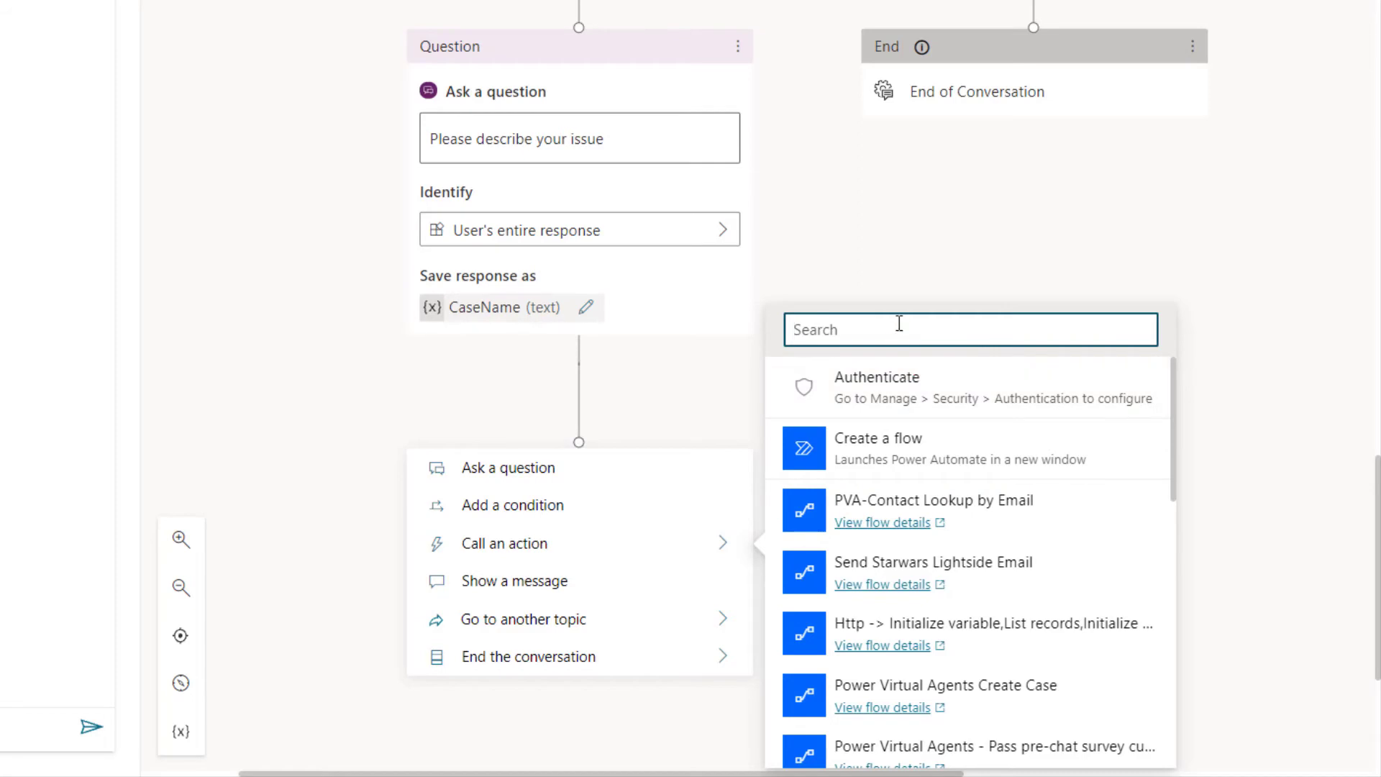
pyautogui.write('create')
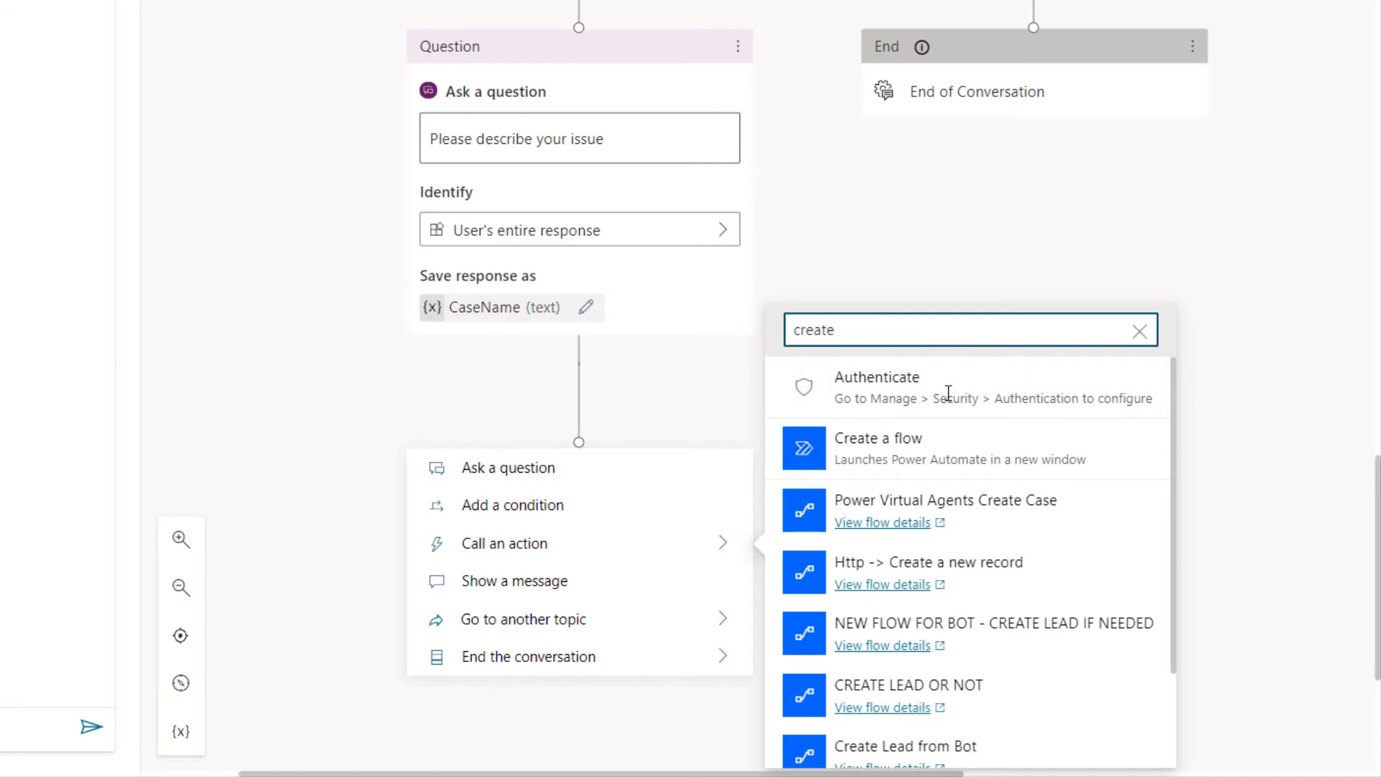
pyautogui.click(975, 516)
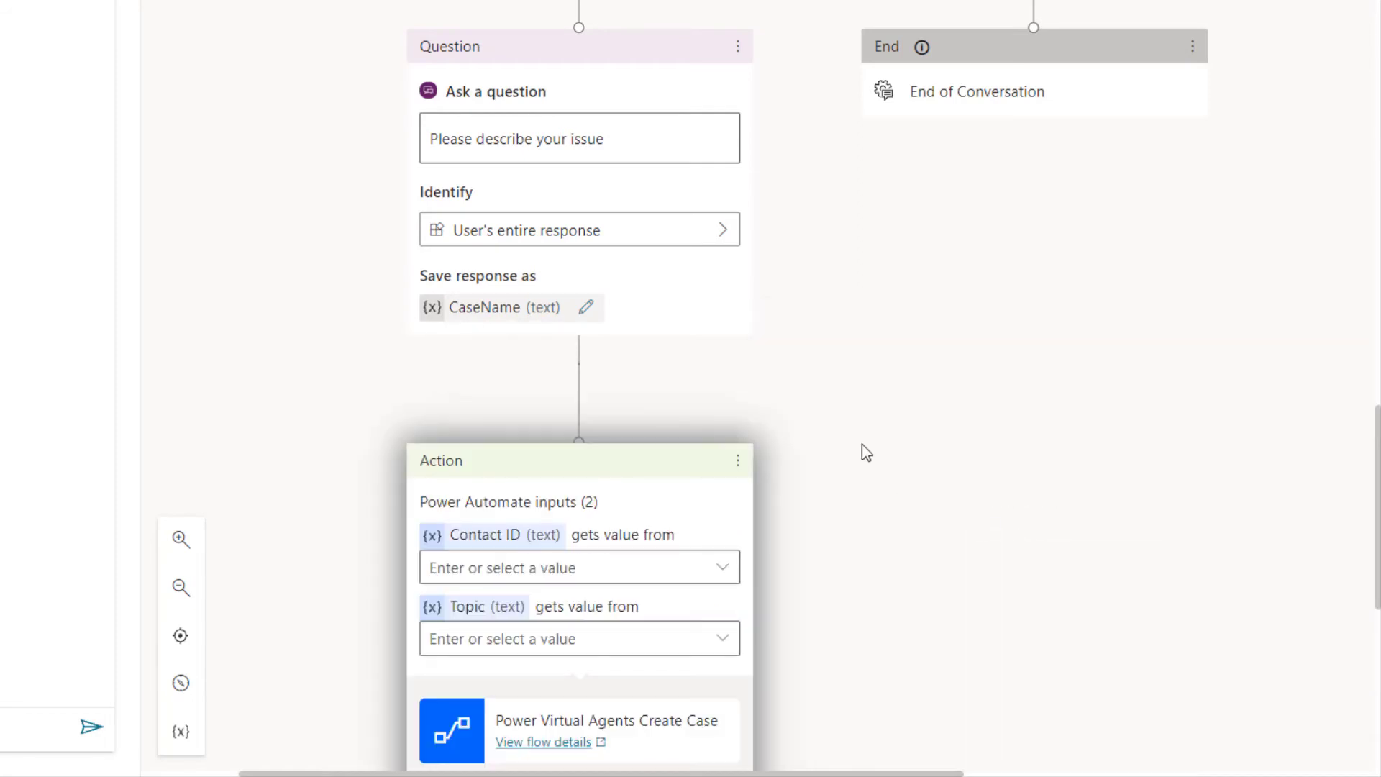
# - Switch to Power Automate through the action's flow details and open the Power Virtual Agents Create Case flow for editing
pyautogui.scroll(-3, 861, 444)
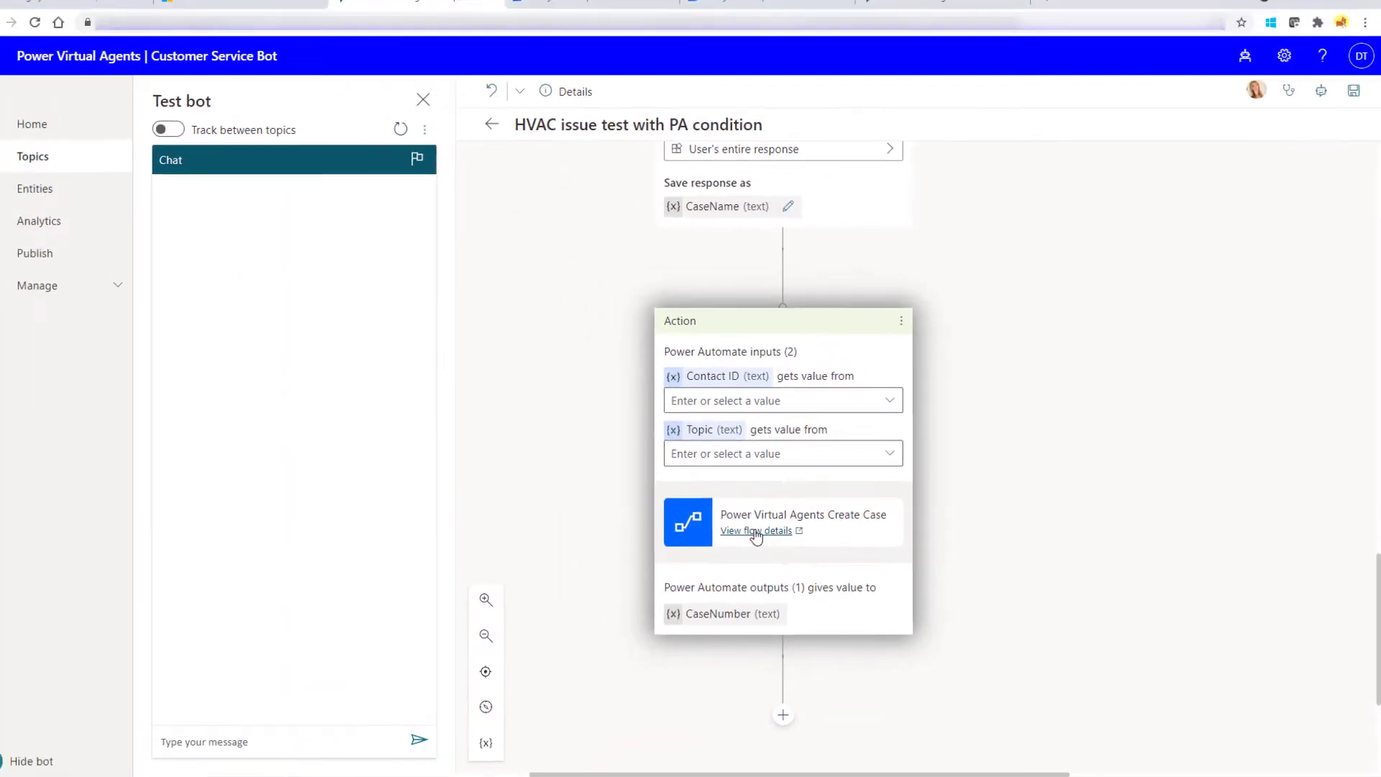
pyautogui.click(750, 530)
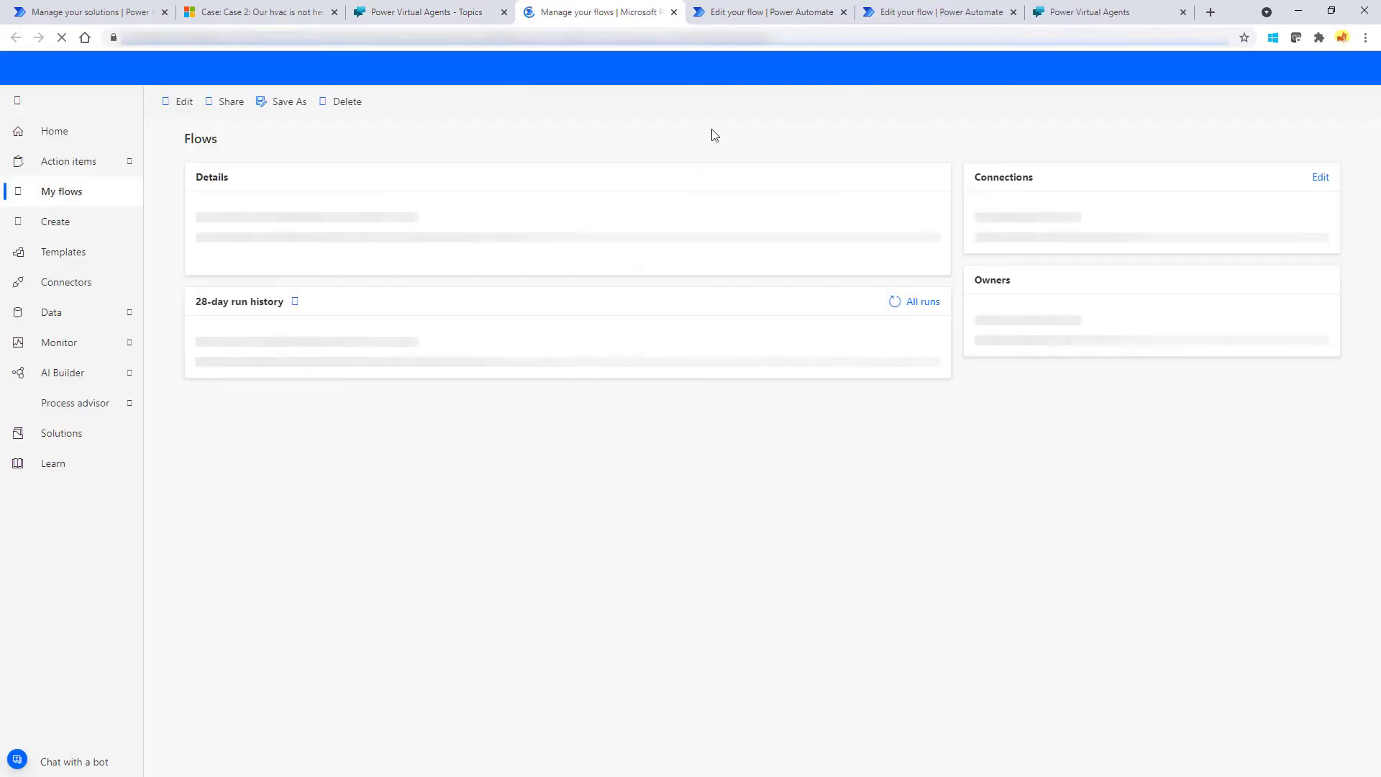
pyautogui.click(178, 101)
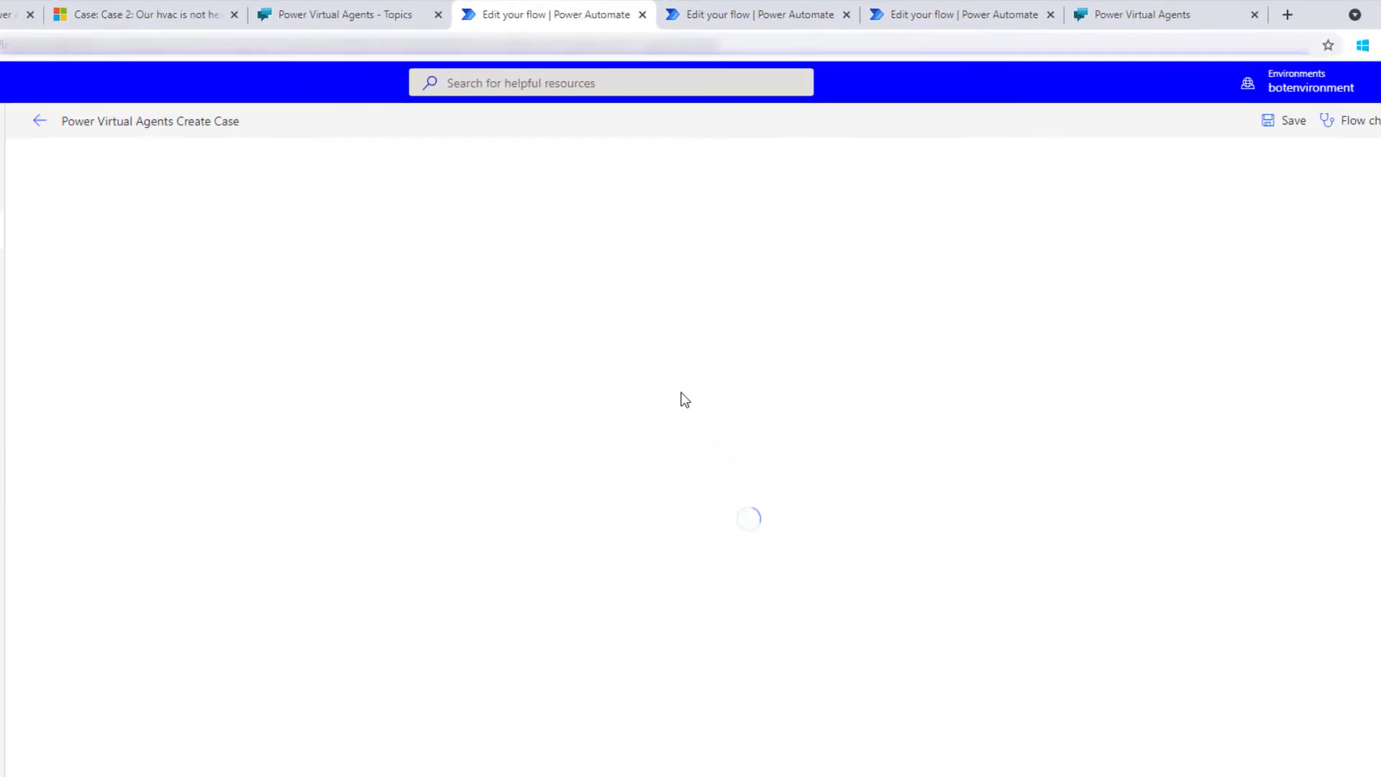
# - Examine the flow trigger's Contact ID and Topic inputs and the settings of the Get row step
pyautogui.click(618, 179)
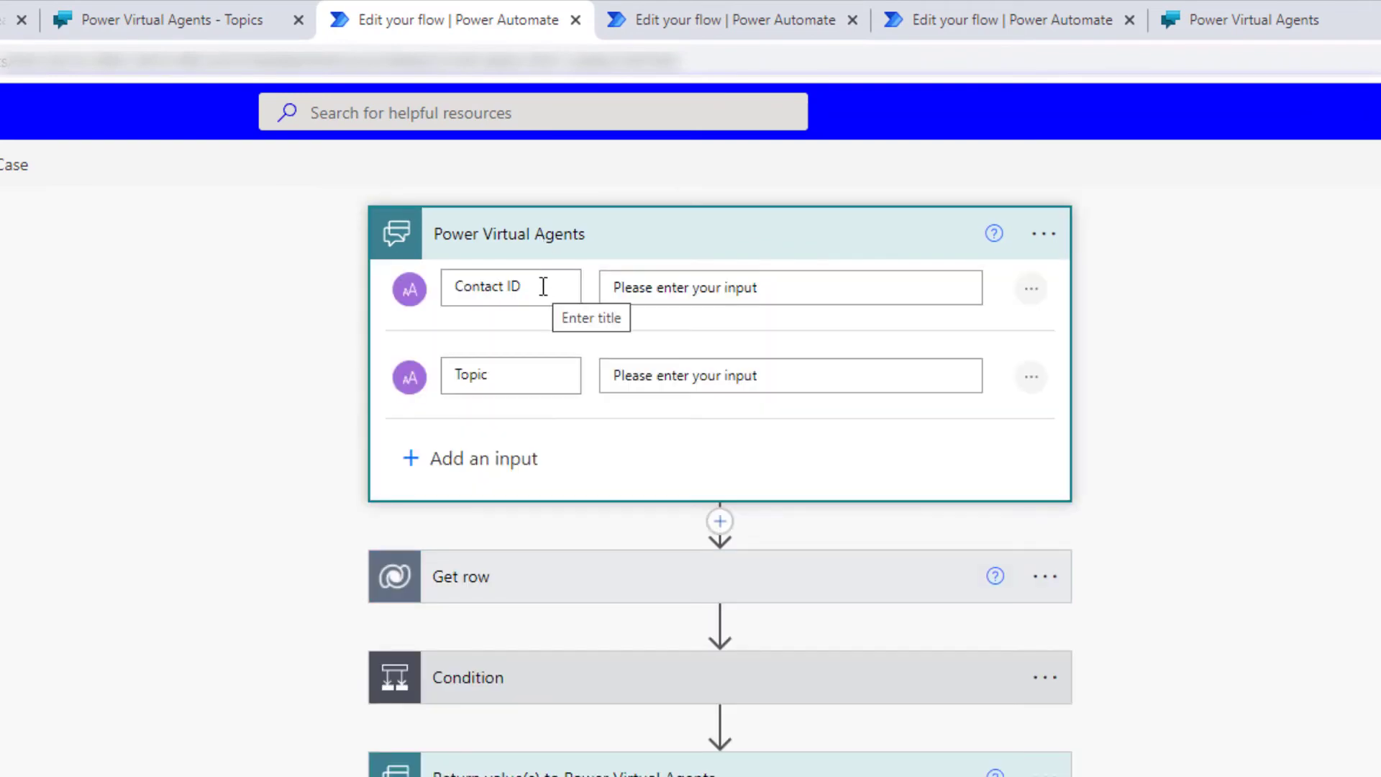
pyautogui.moveTo(516, 377); pyautogui.dragTo(421, 379)
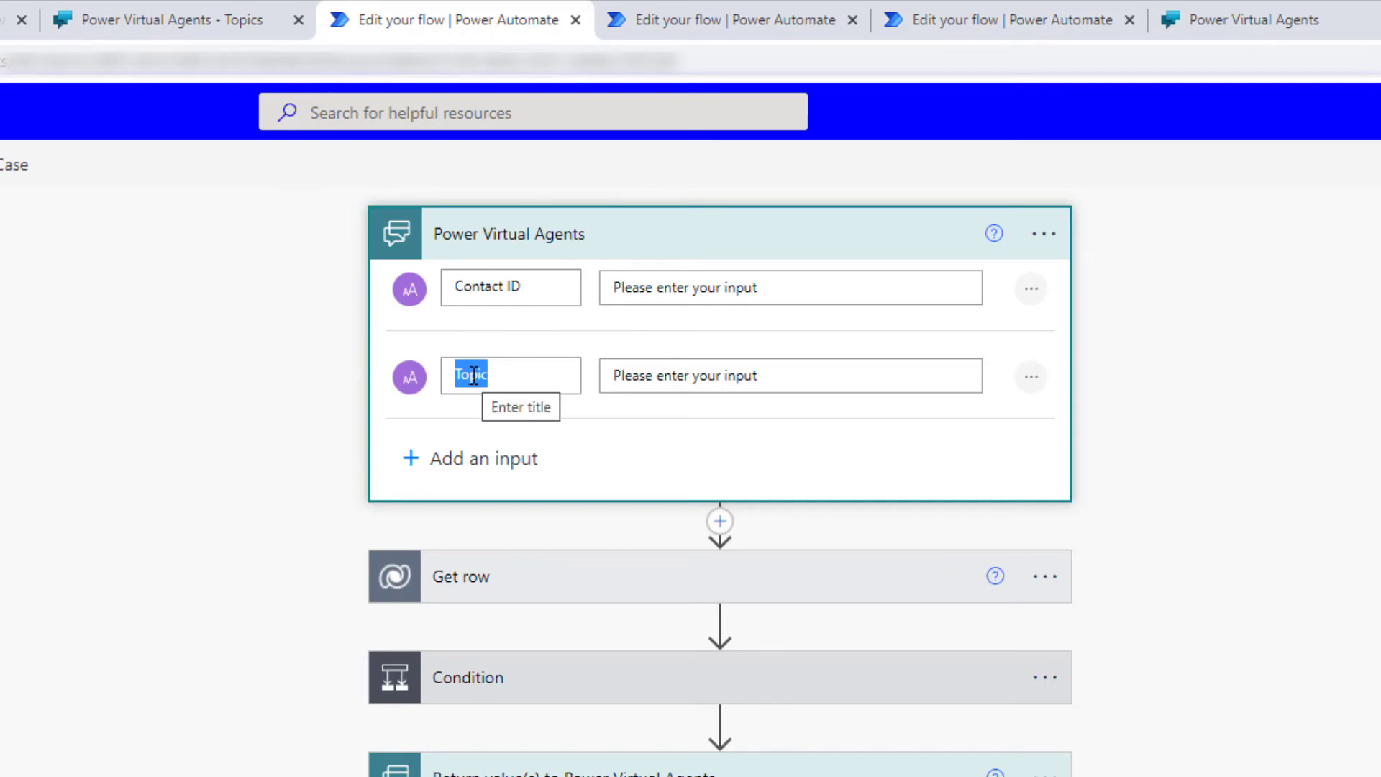
pyautogui.moveTo(539, 286); pyautogui.dragTo(448, 284)
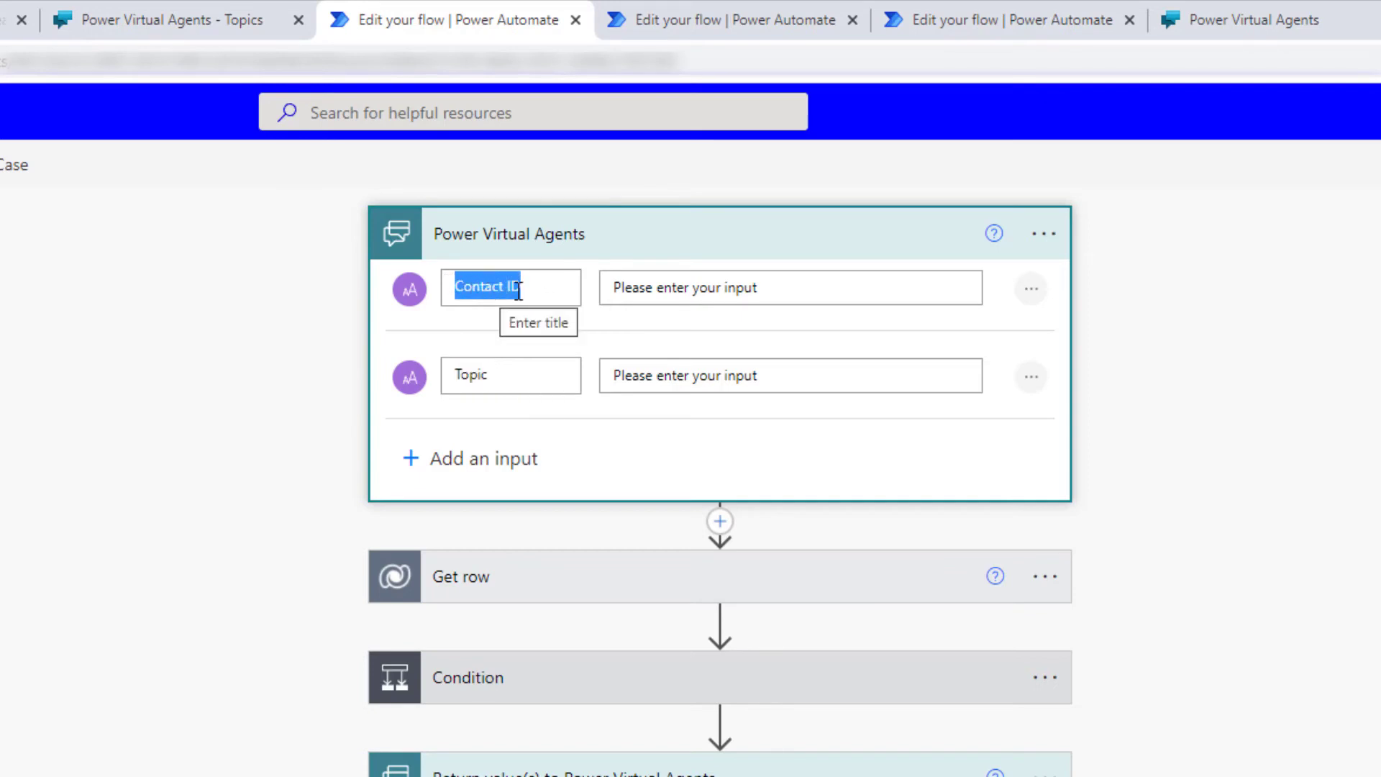
pyautogui.click(620, 575)
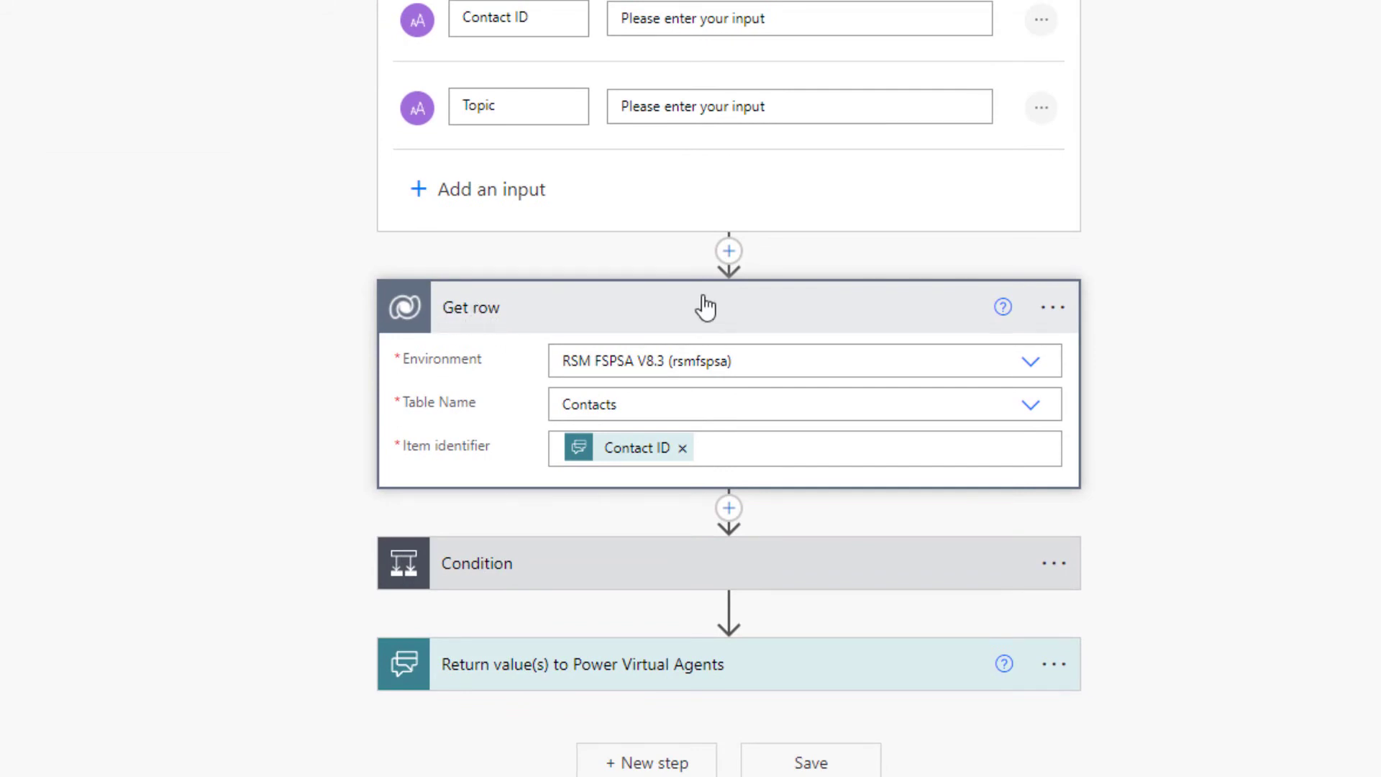
# - Look up the Microsoft Dataverse (legacy) connector's actions from a temporary new action above Get row and discard that action
pyautogui.click(727, 253)
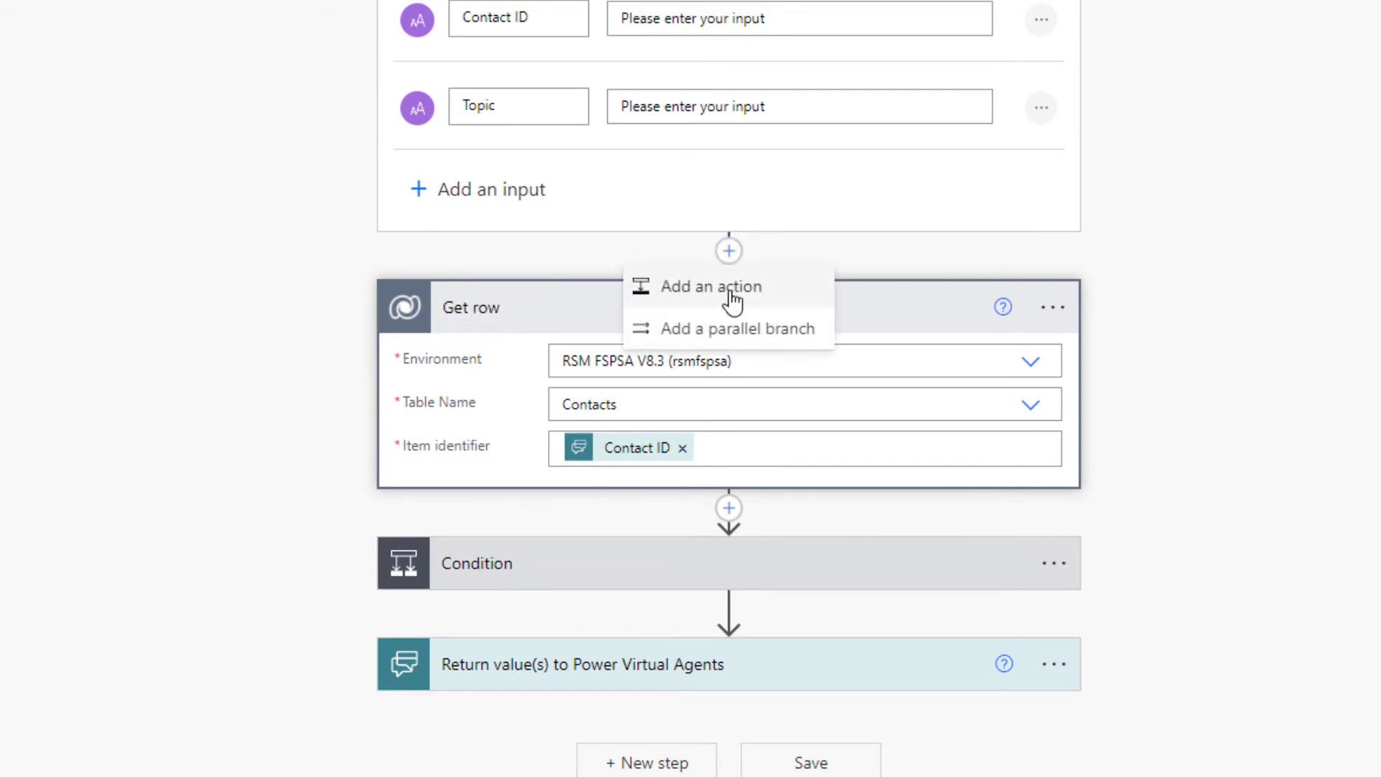
pyautogui.click(730, 288)
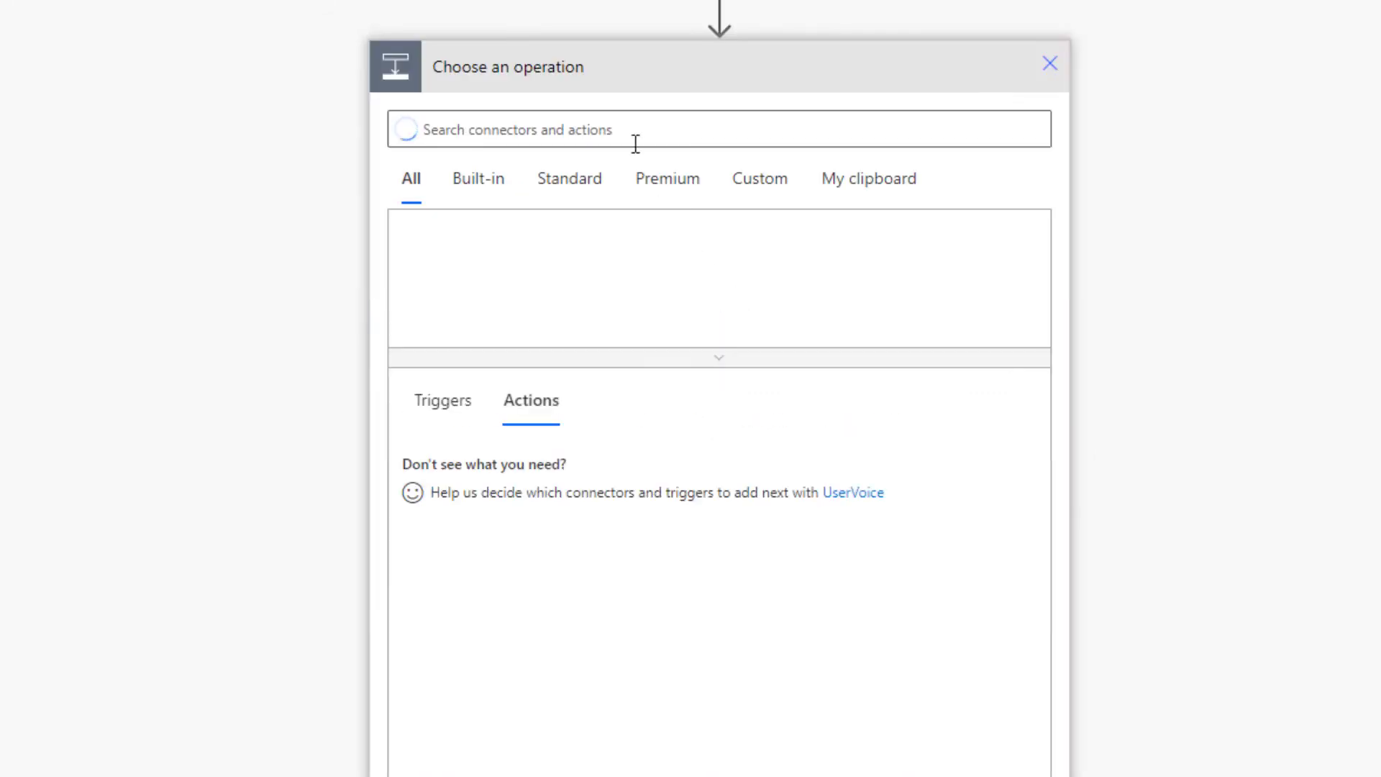
pyautogui.write('datavers')
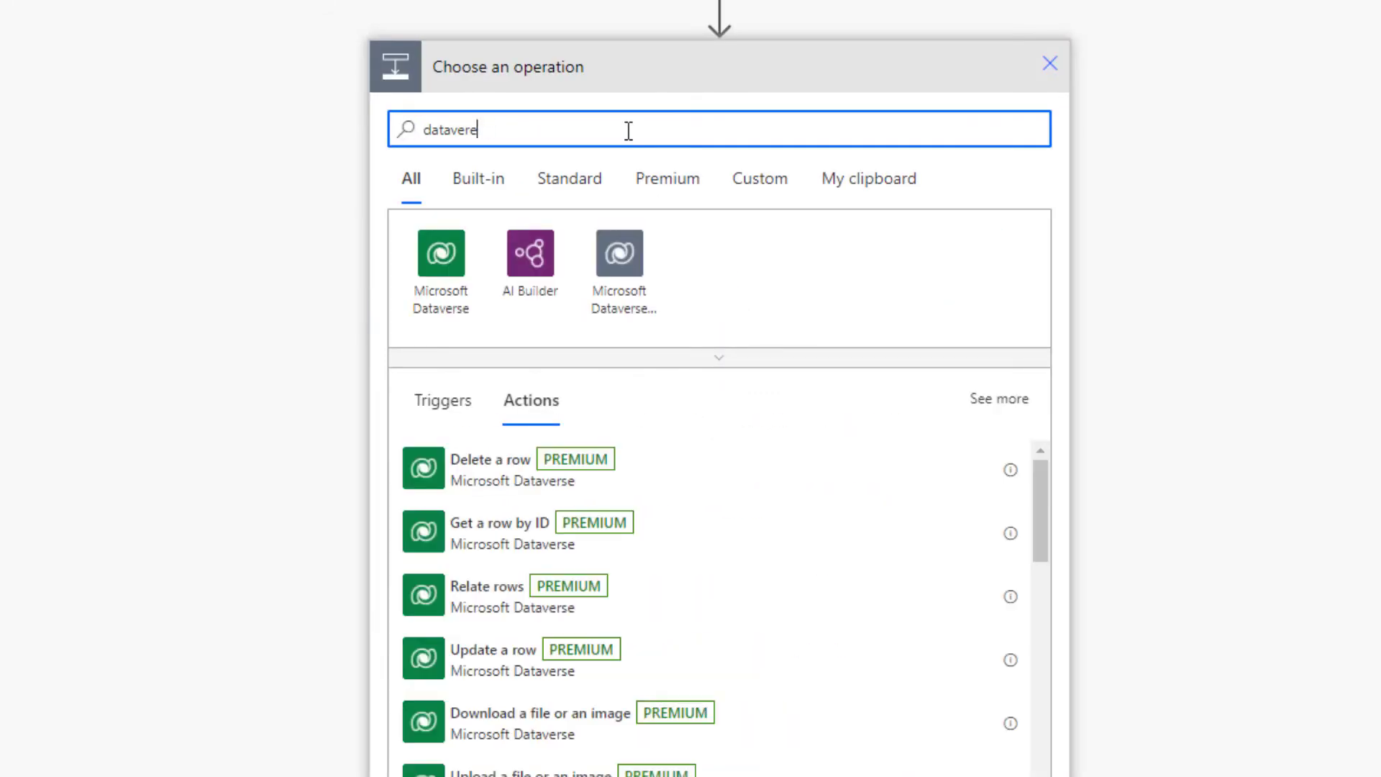
pyautogui.press('BackSpace')
pyautogui.write('se')
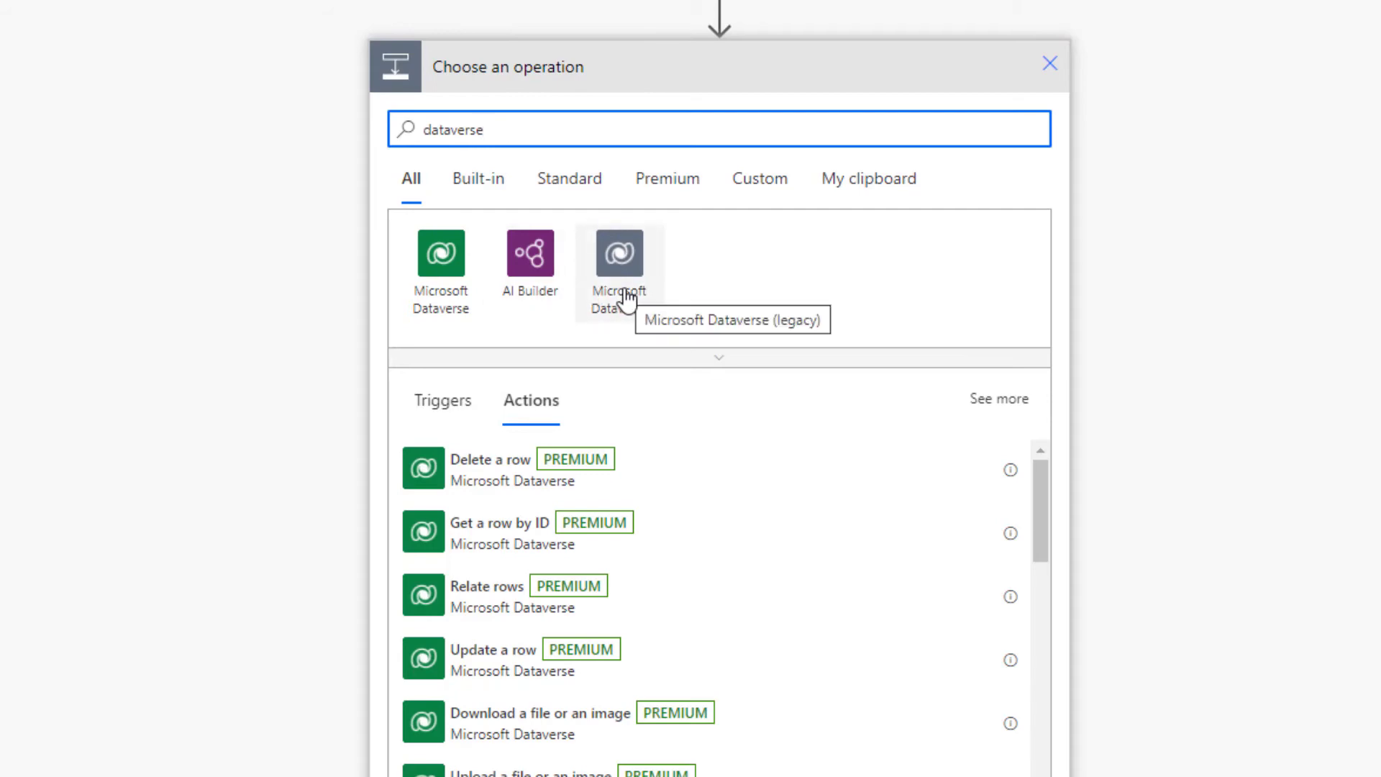
pyautogui.click(622, 291)
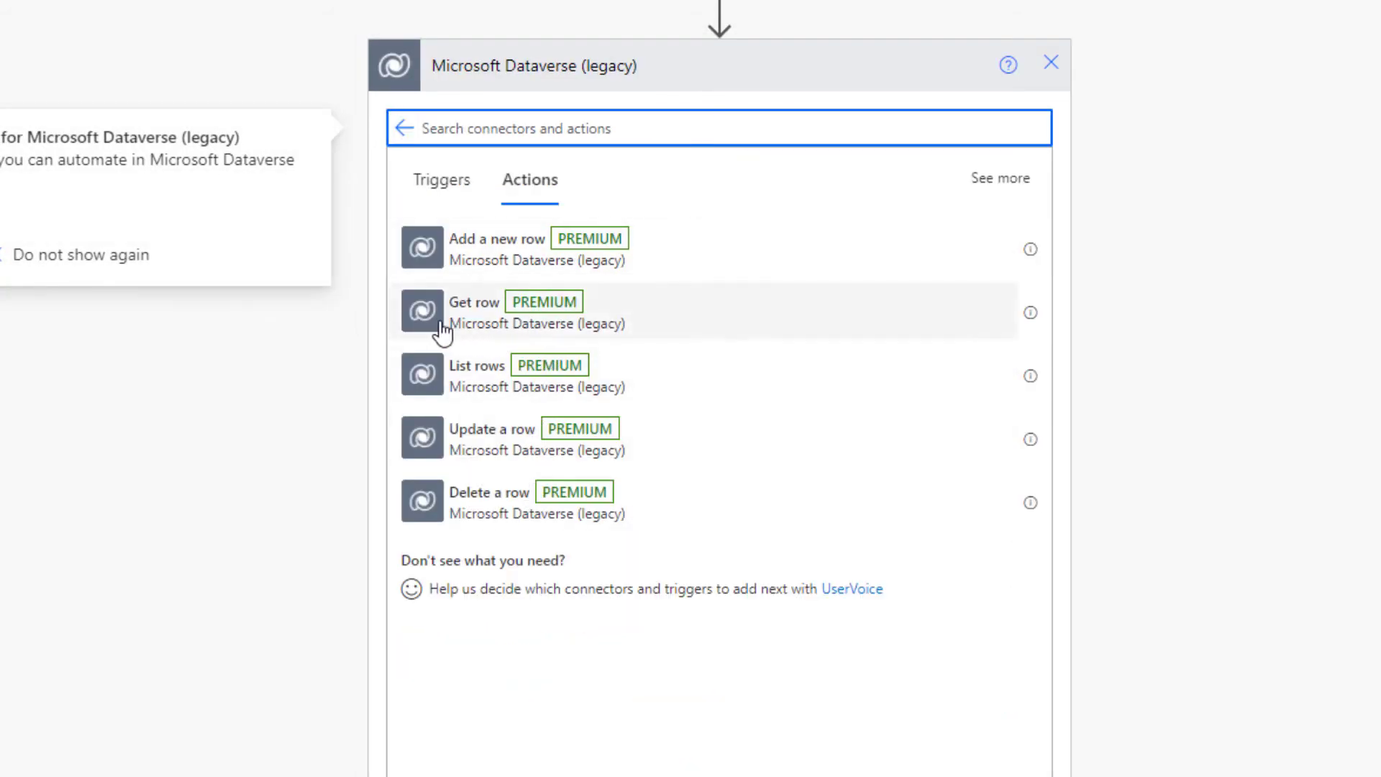
pyautogui.click(1052, 69)
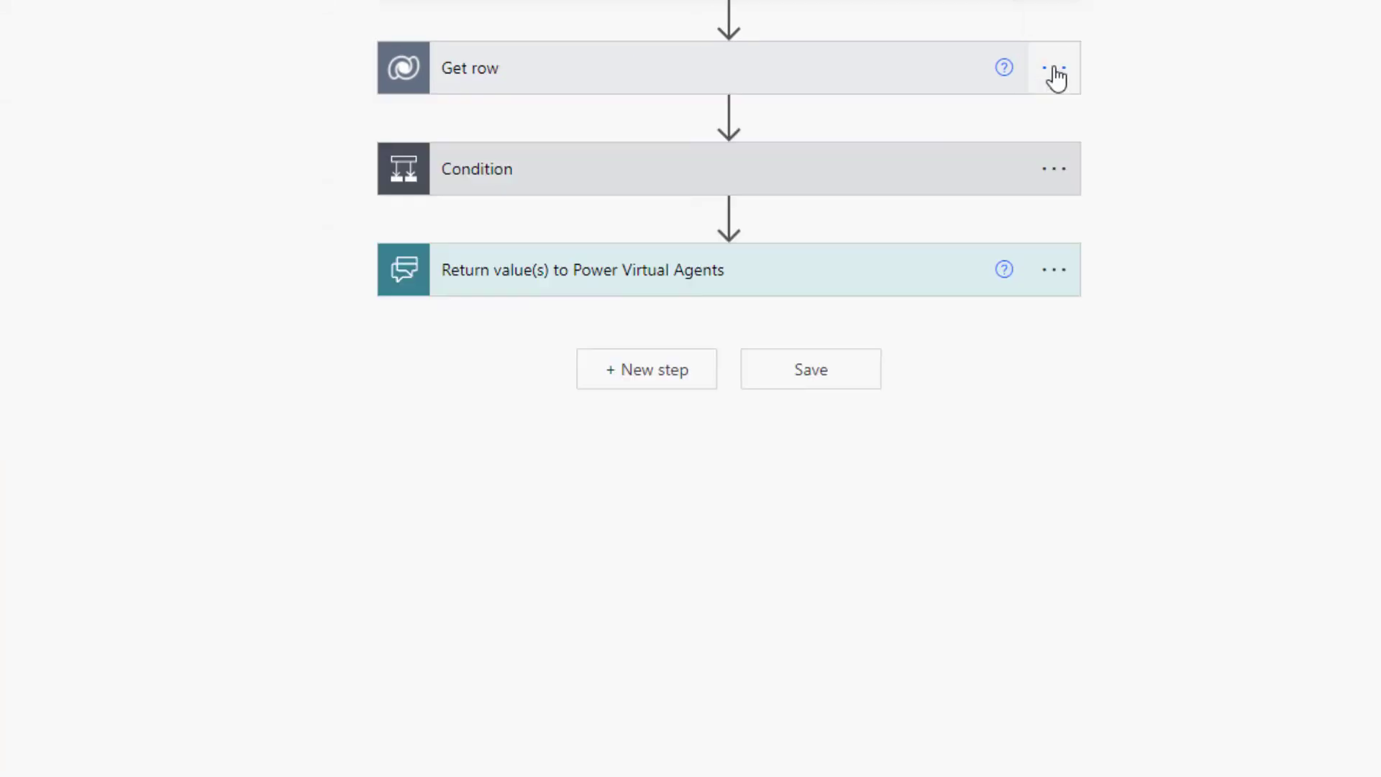
# - Examine the Get row step's environment, table name and item identifier
pyautogui.click(792, 77)
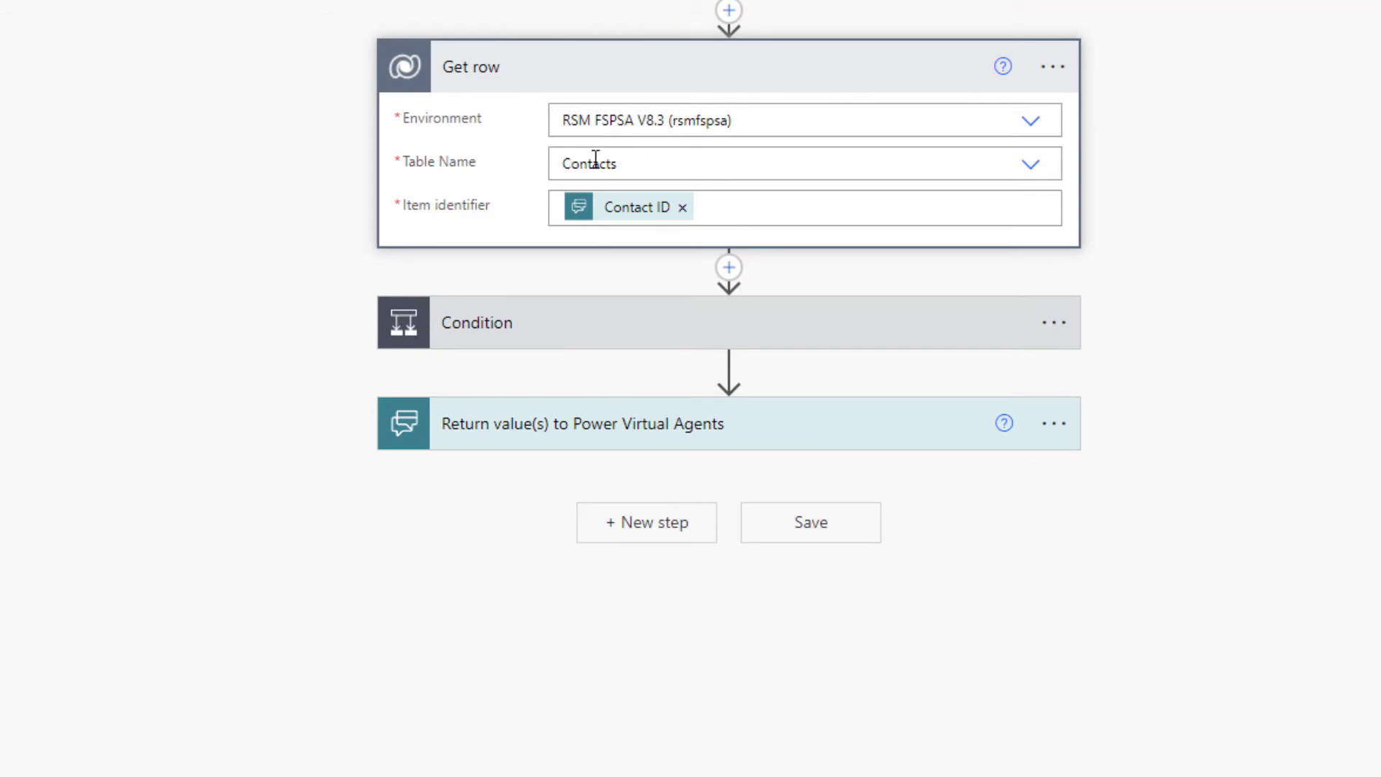
pyautogui.click(796, 211)
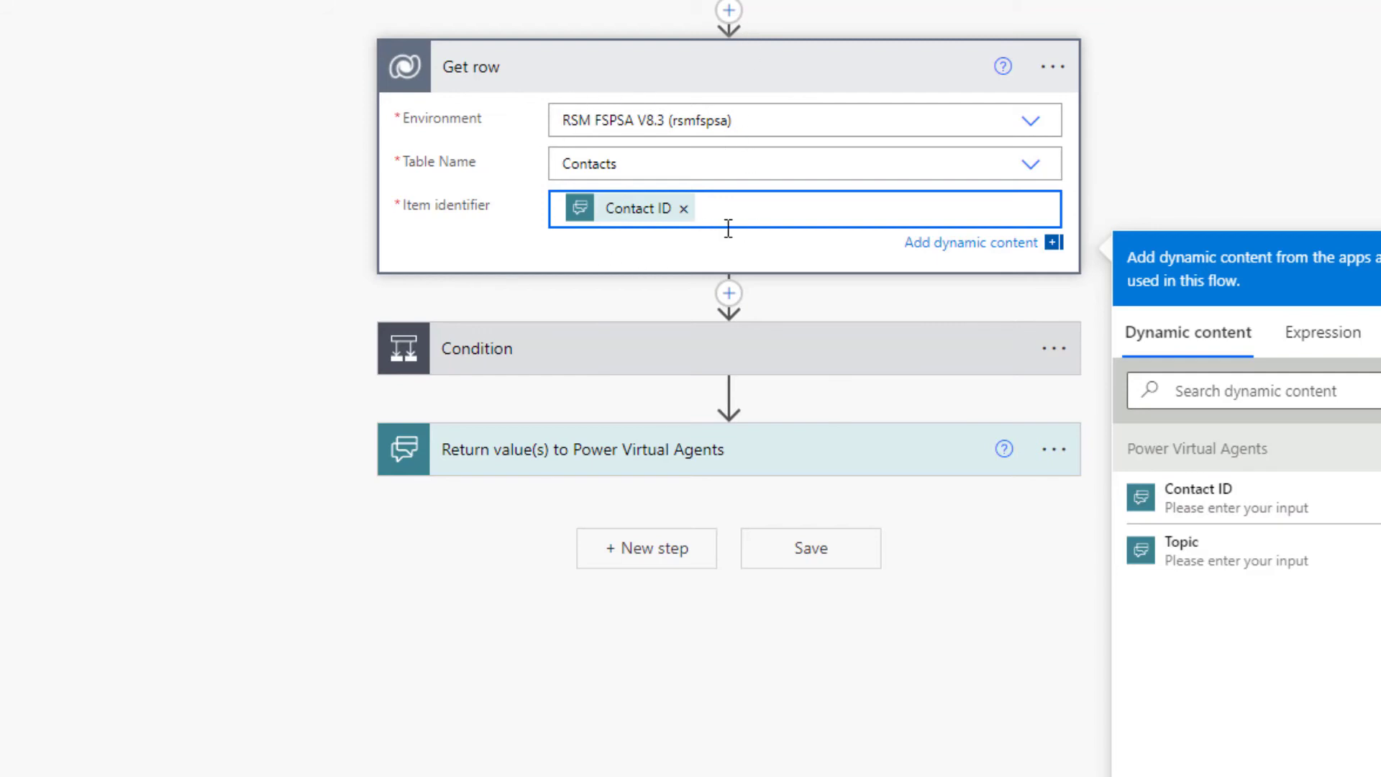
# - Expand the Condition step and search the dynamic content for the Get row Company Name field
pyautogui.click(682, 351)
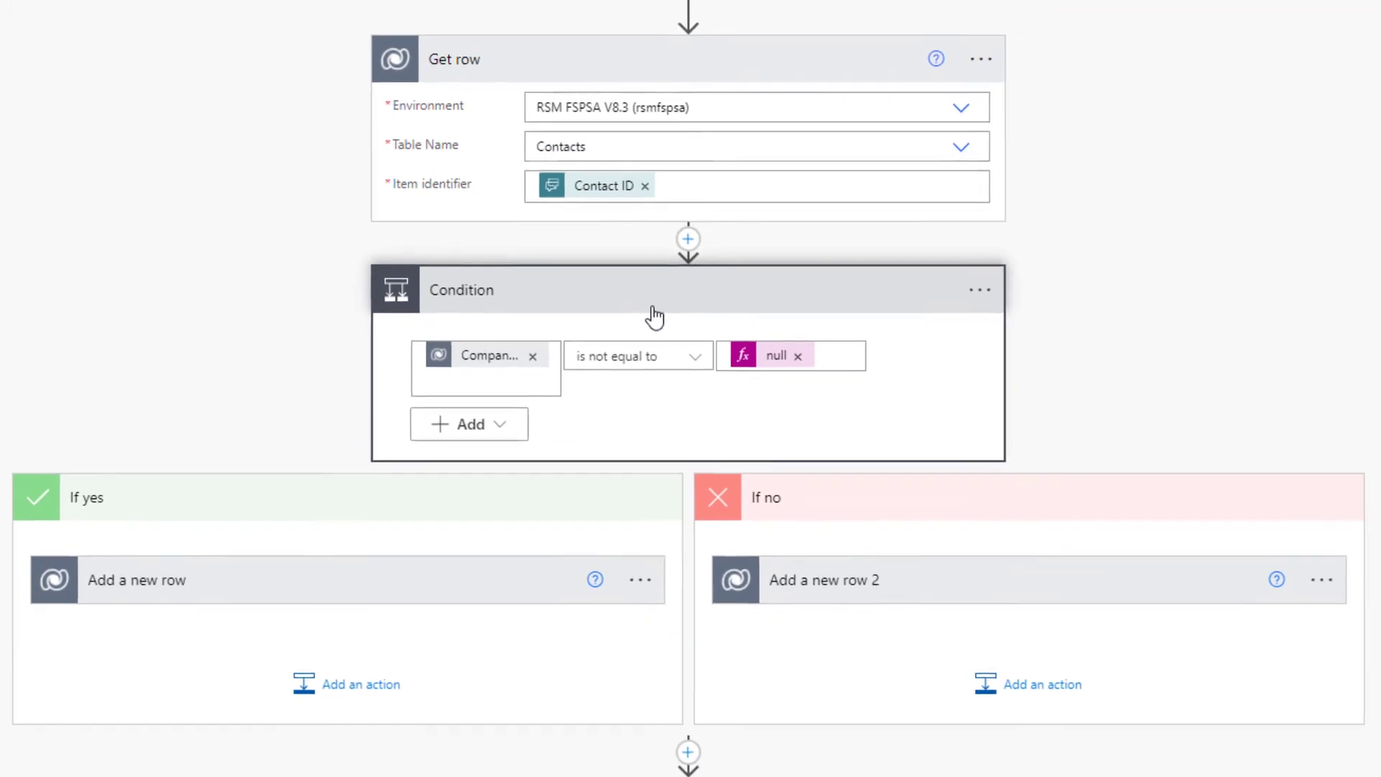
pyautogui.scroll(-1, 642, 301)
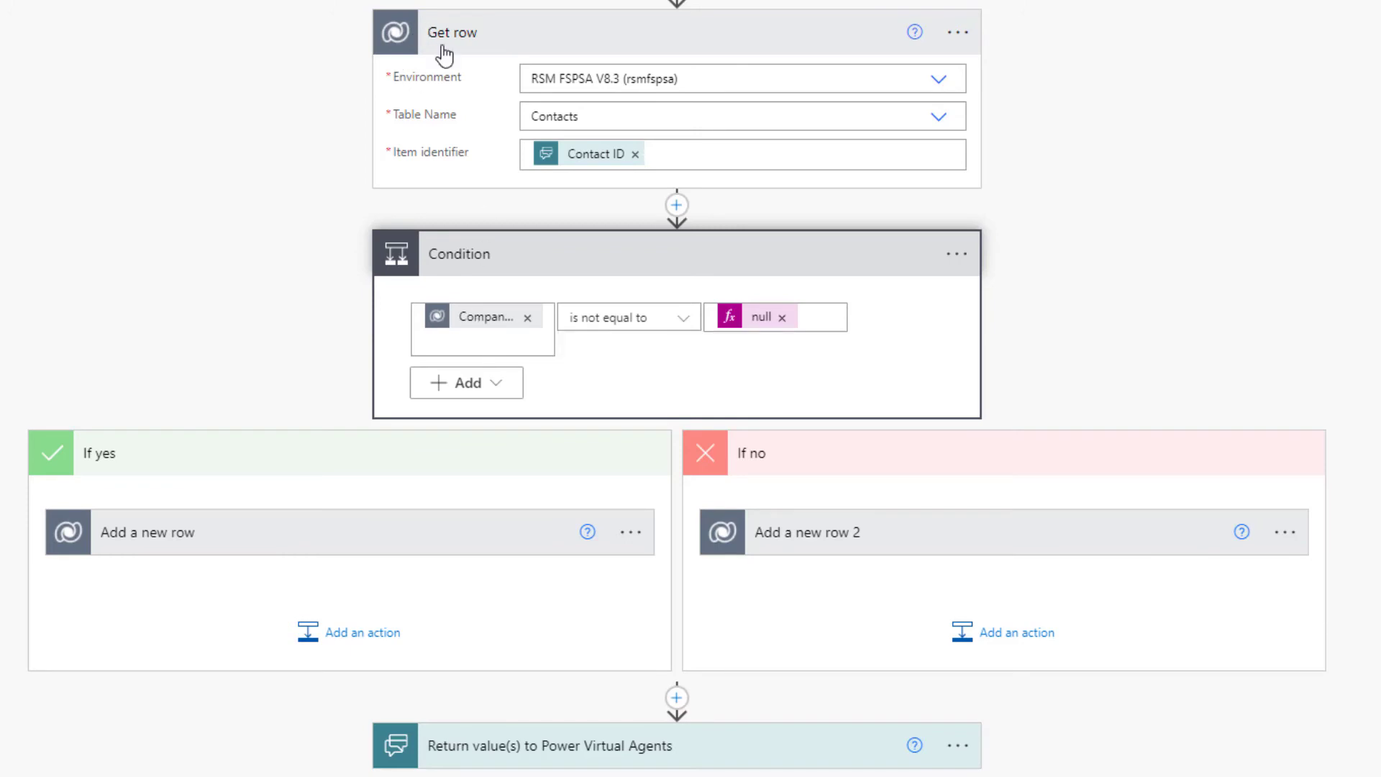
pyautogui.click(480, 323)
pyautogui.click(665, 495)
pyautogui.write('coman')
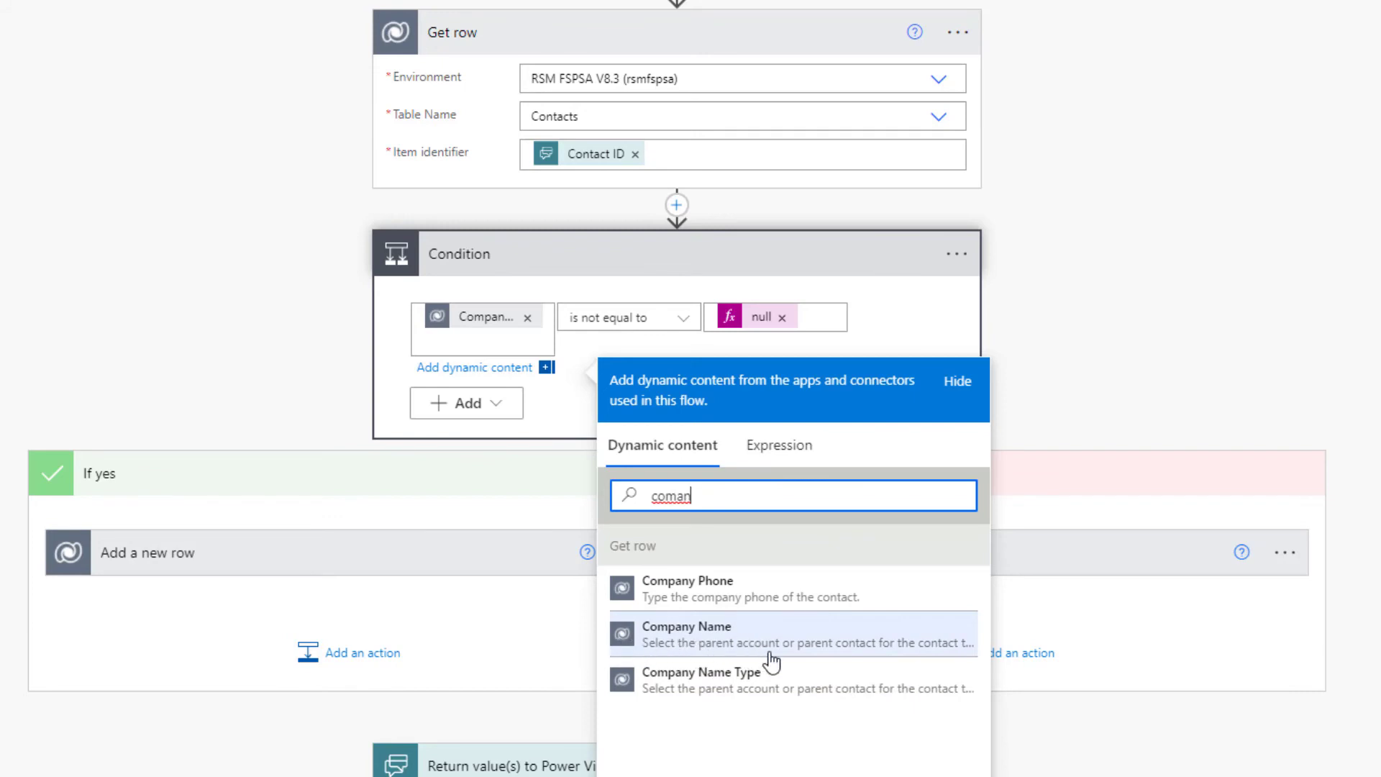
pyautogui.click(931, 333)
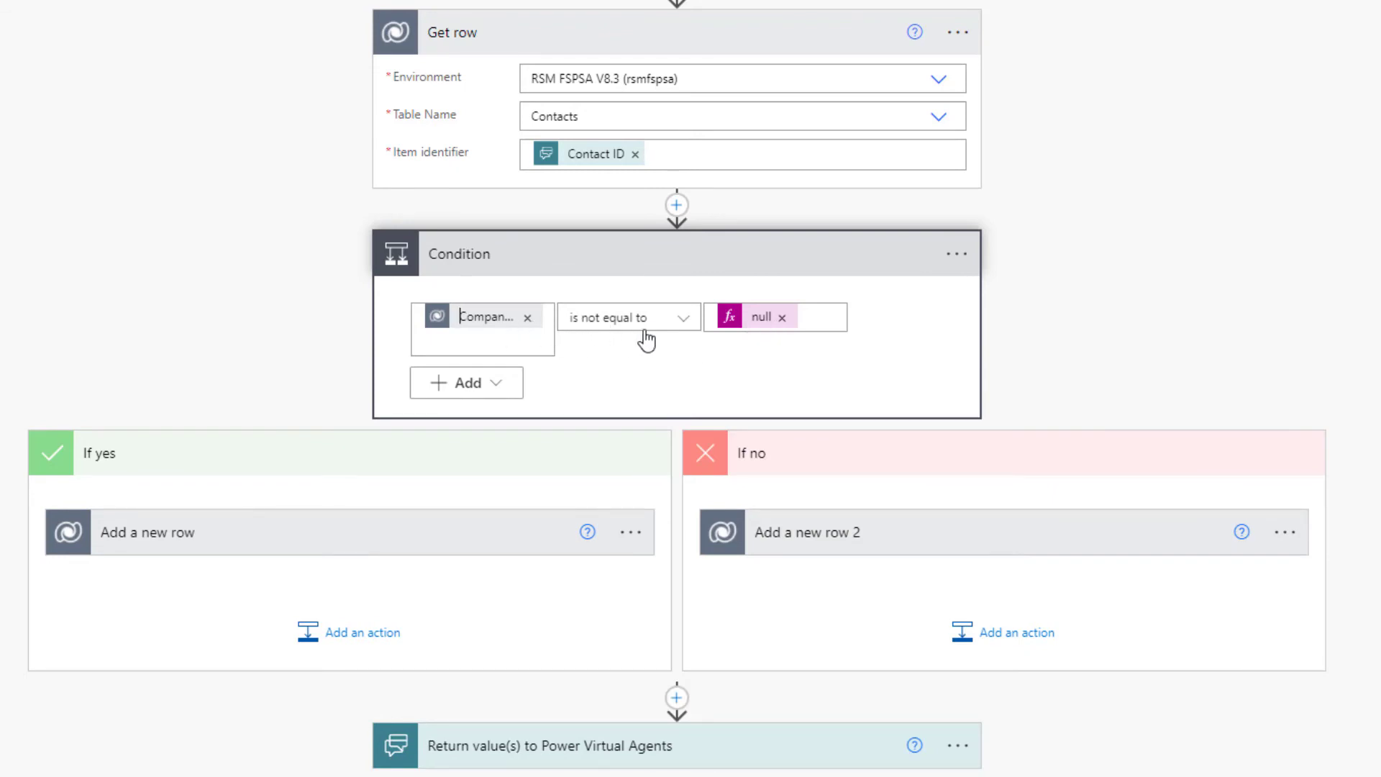
# - Clear the Condition's comparison value and enter it again as the expression null
pyautogui.click(782, 318)
pyautogui.click(1071, 438)
pyautogui.write('n')
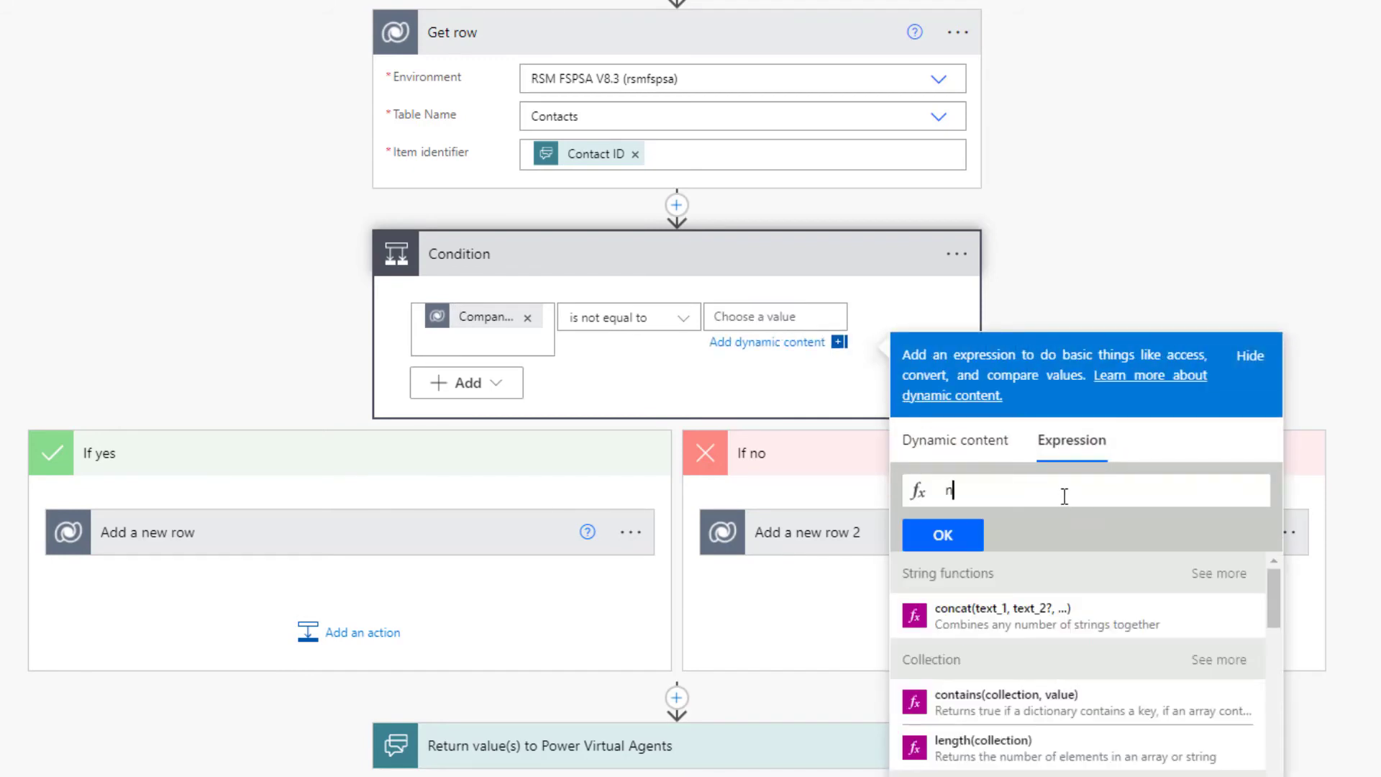
pyautogui.write('ull')
pyautogui.click(942, 536)
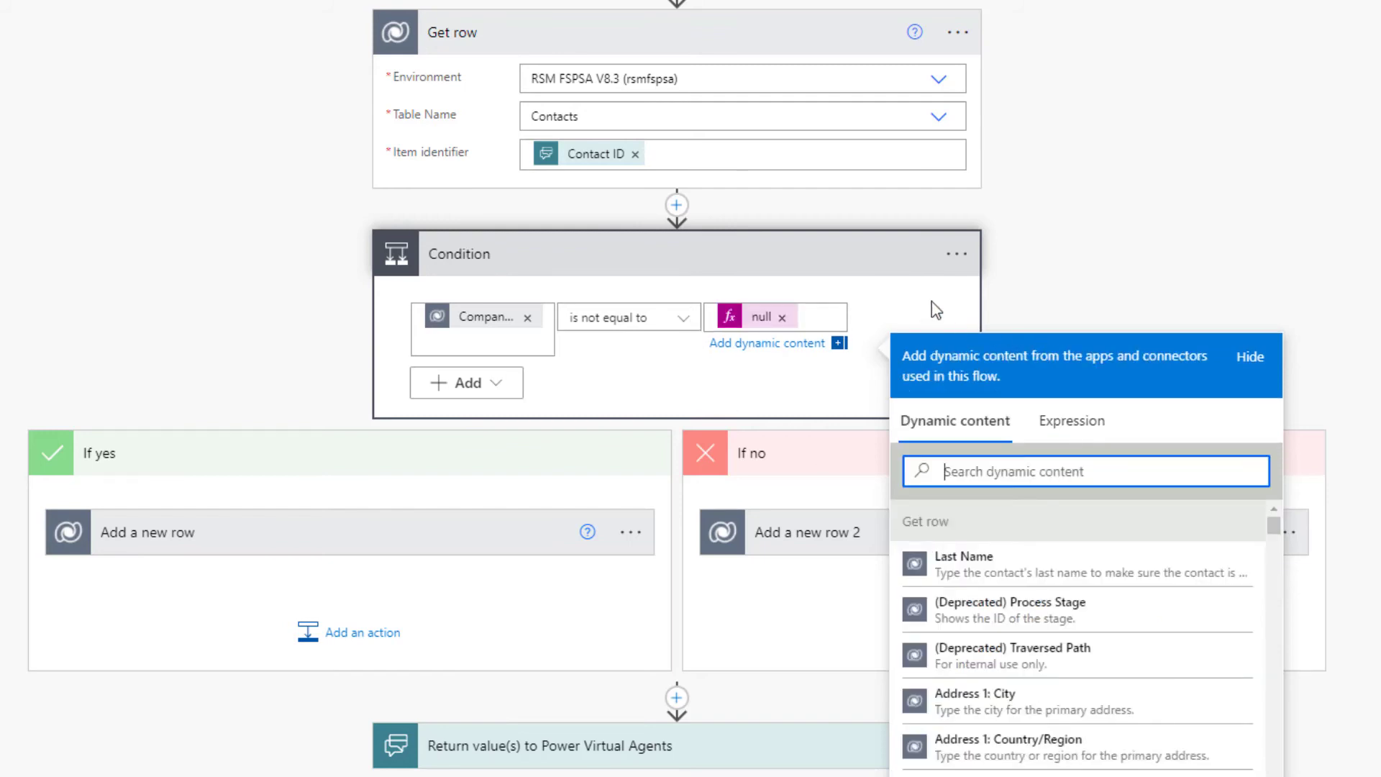
# - Expand the Add a new row step in the If yes branch and examine its table name and case title
pyautogui.click(910, 309)
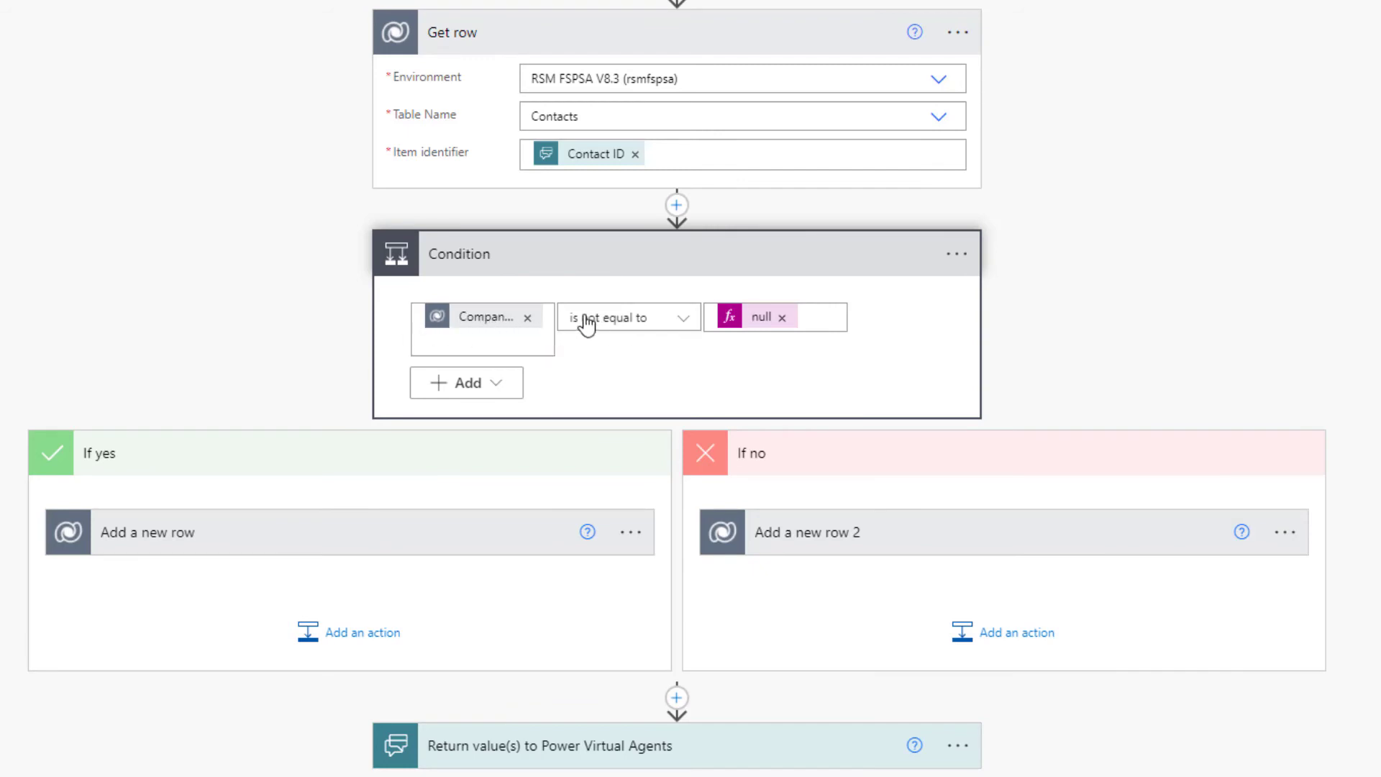
pyautogui.click(362, 536)
pyautogui.scroll(-7, 364, 546)
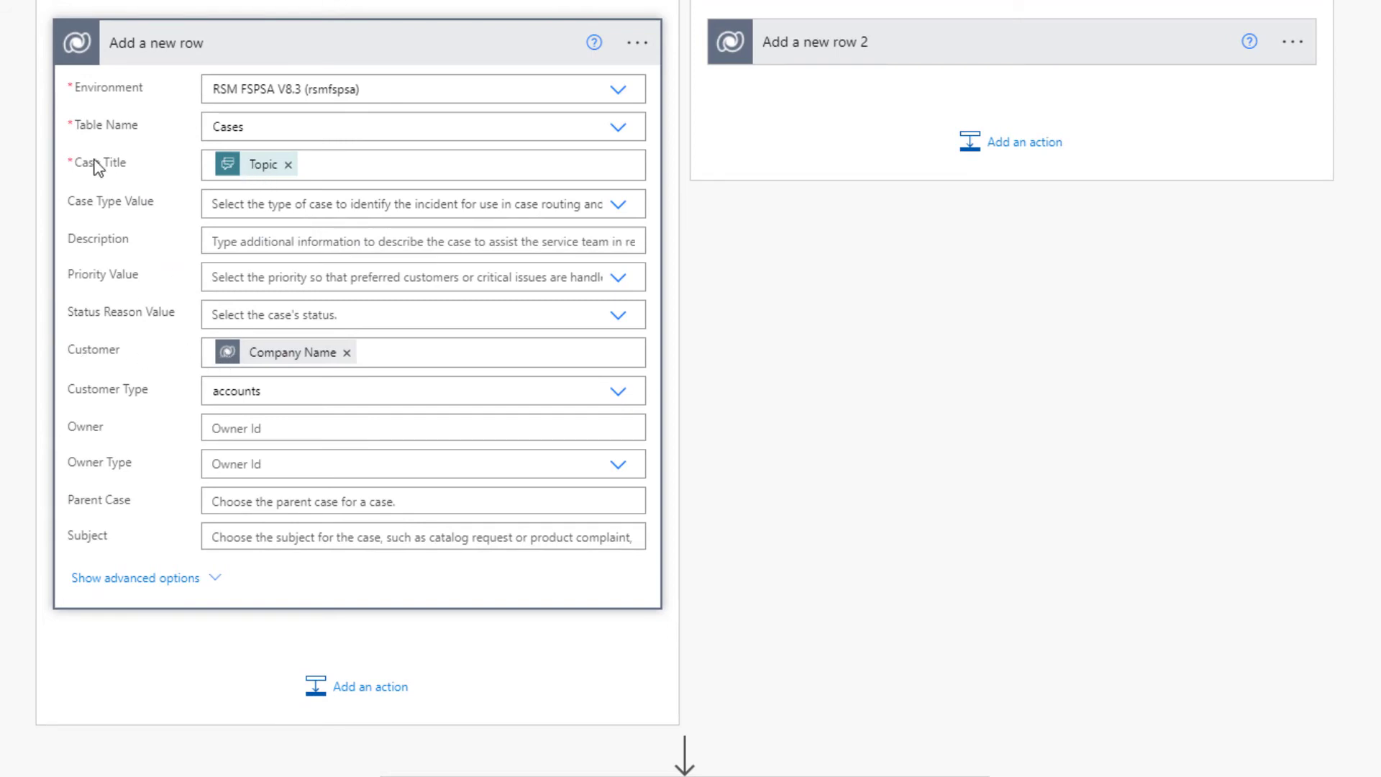
pyautogui.moveTo(74, 162); pyautogui.dragTo(153, 180)
pyautogui.moveTo(140, 126); pyautogui.dragTo(71, 127)
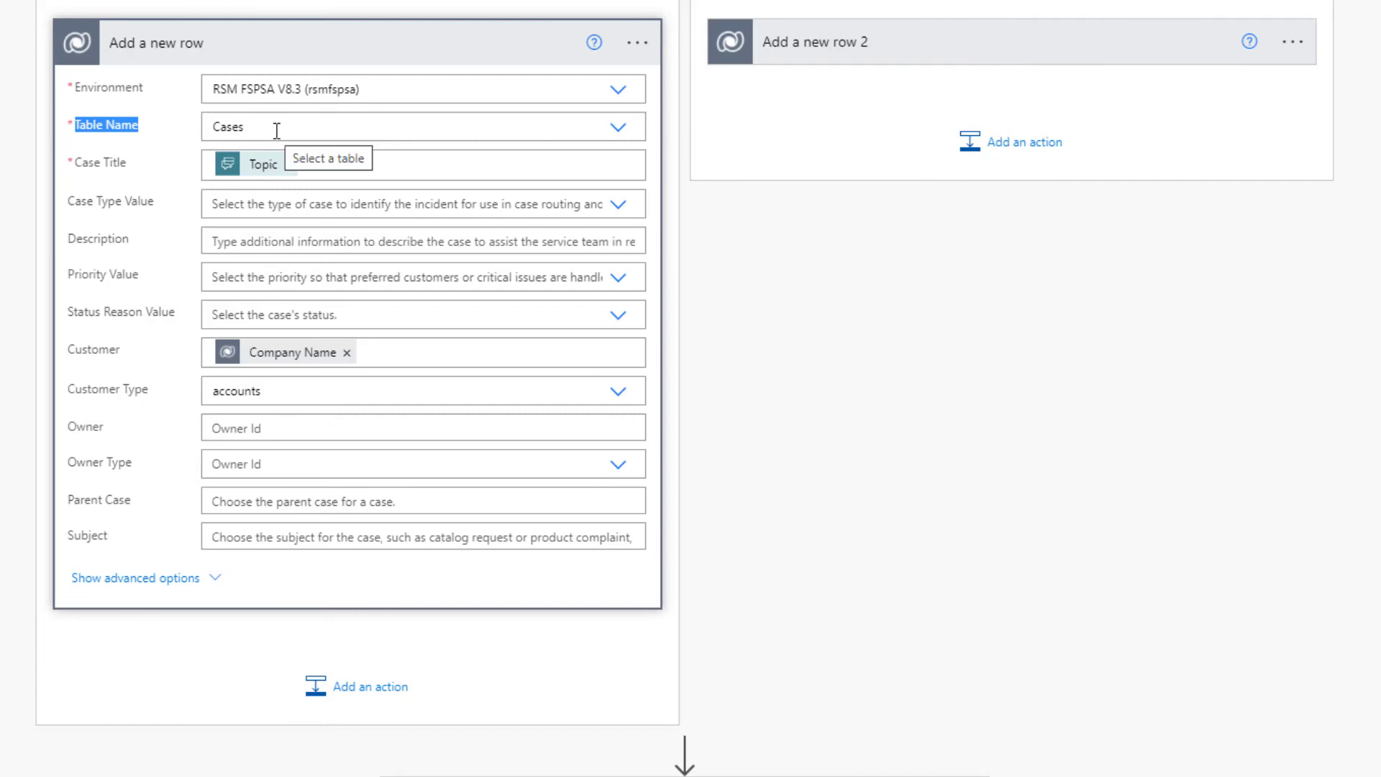
pyautogui.click(112, 161)
pyautogui.moveTo(78, 163); pyautogui.dragTo(73, 163)
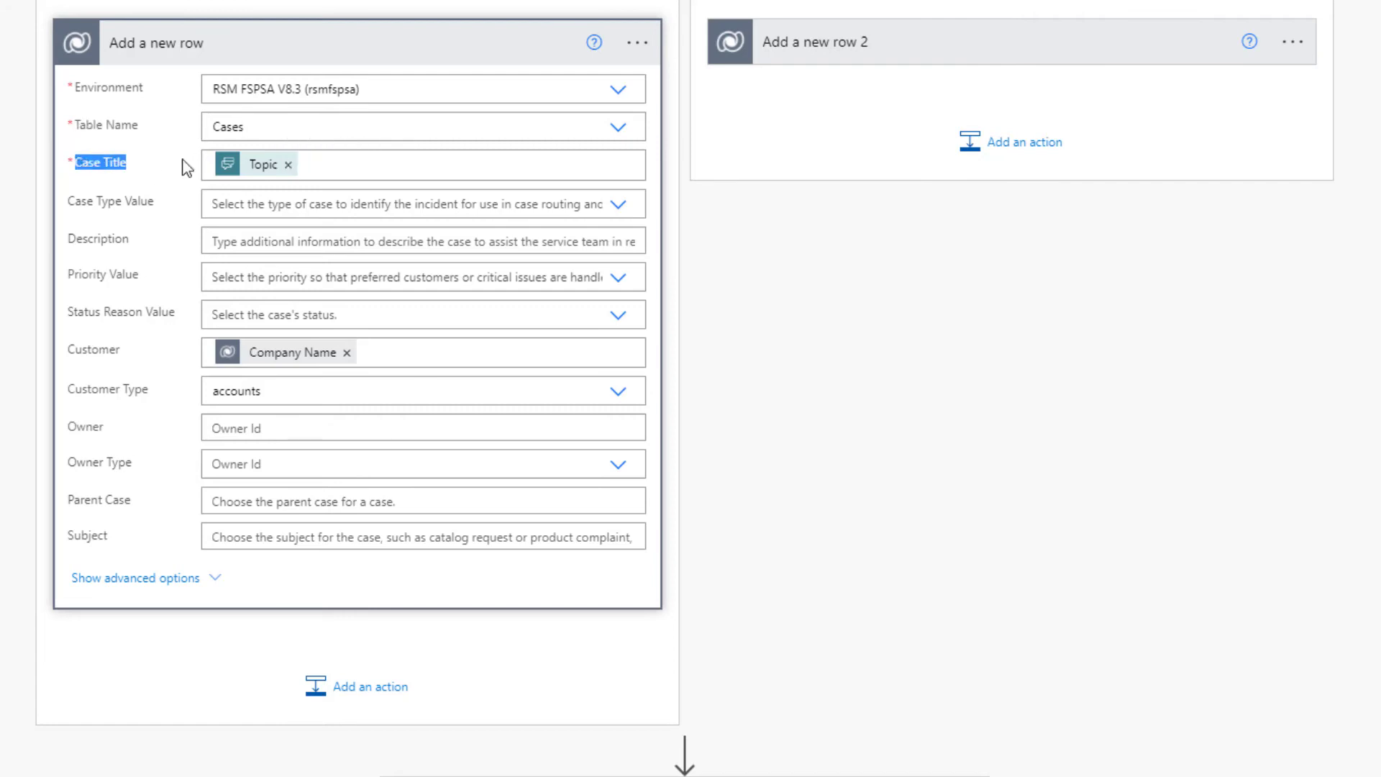
# - Search the dynamic content for "topic" from the Case Title field of Add a new row
pyautogui.click(364, 171)
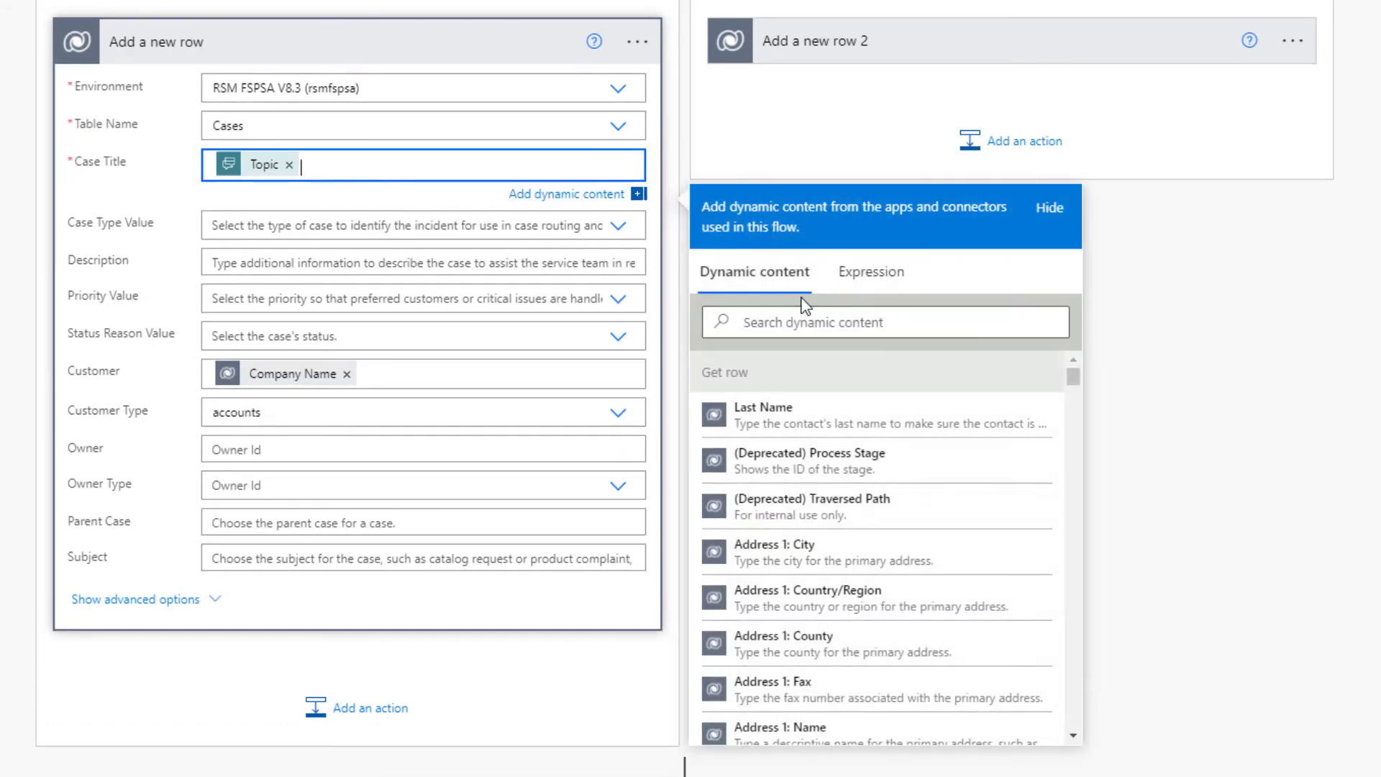
pyautogui.click(863, 325)
pyautogui.write('topic')
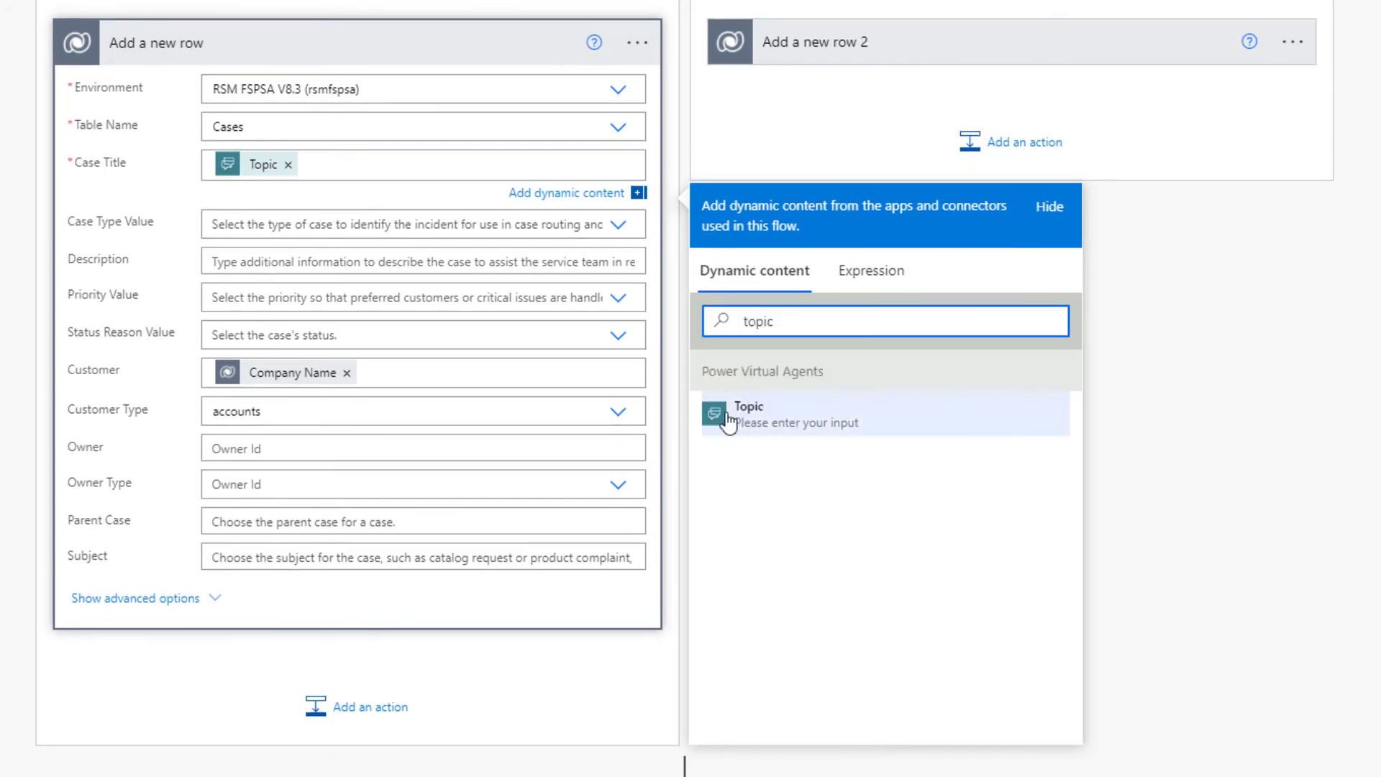
pyautogui.moveTo(830, 320); pyautogui.dragTo(699, 319)
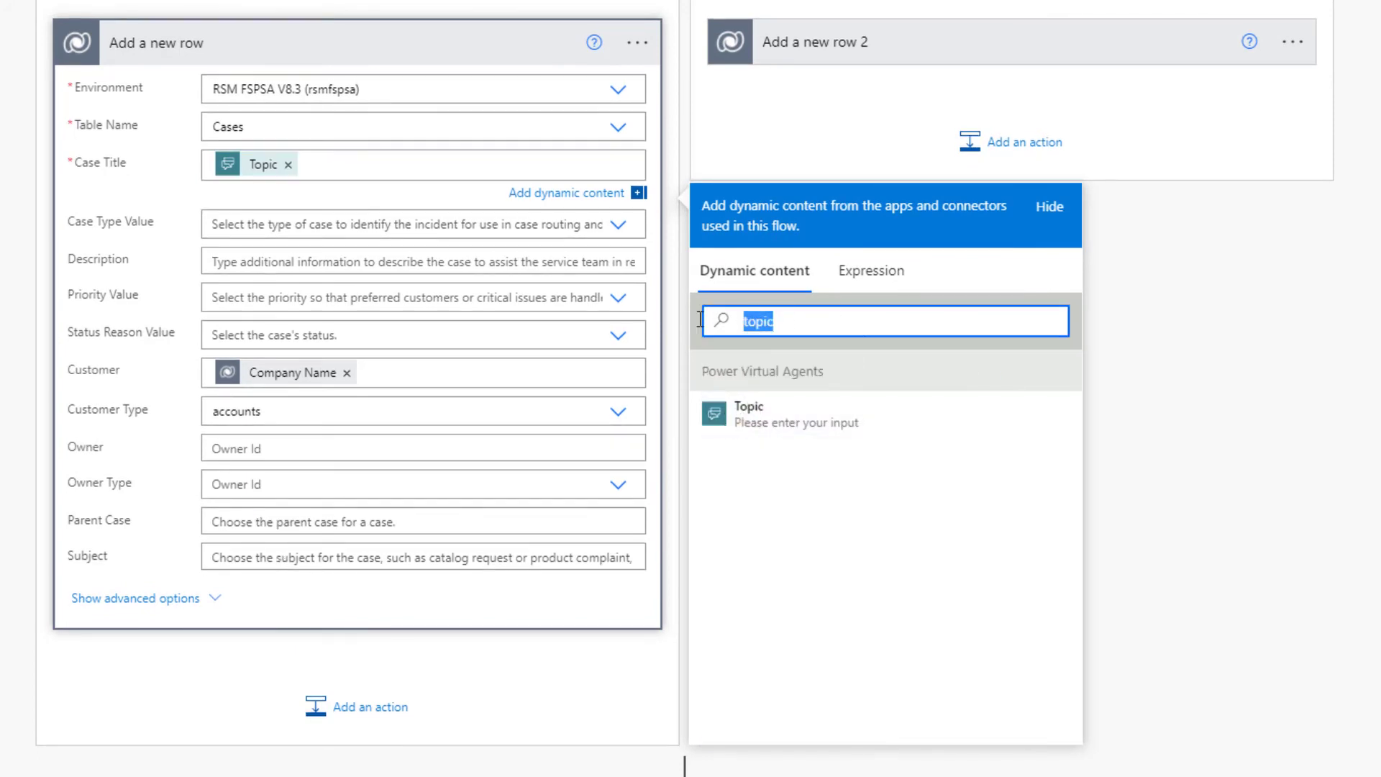
# - Search the dynamic content for "company" from the Customer field and review the Customer Type options
pyautogui.click(387, 376)
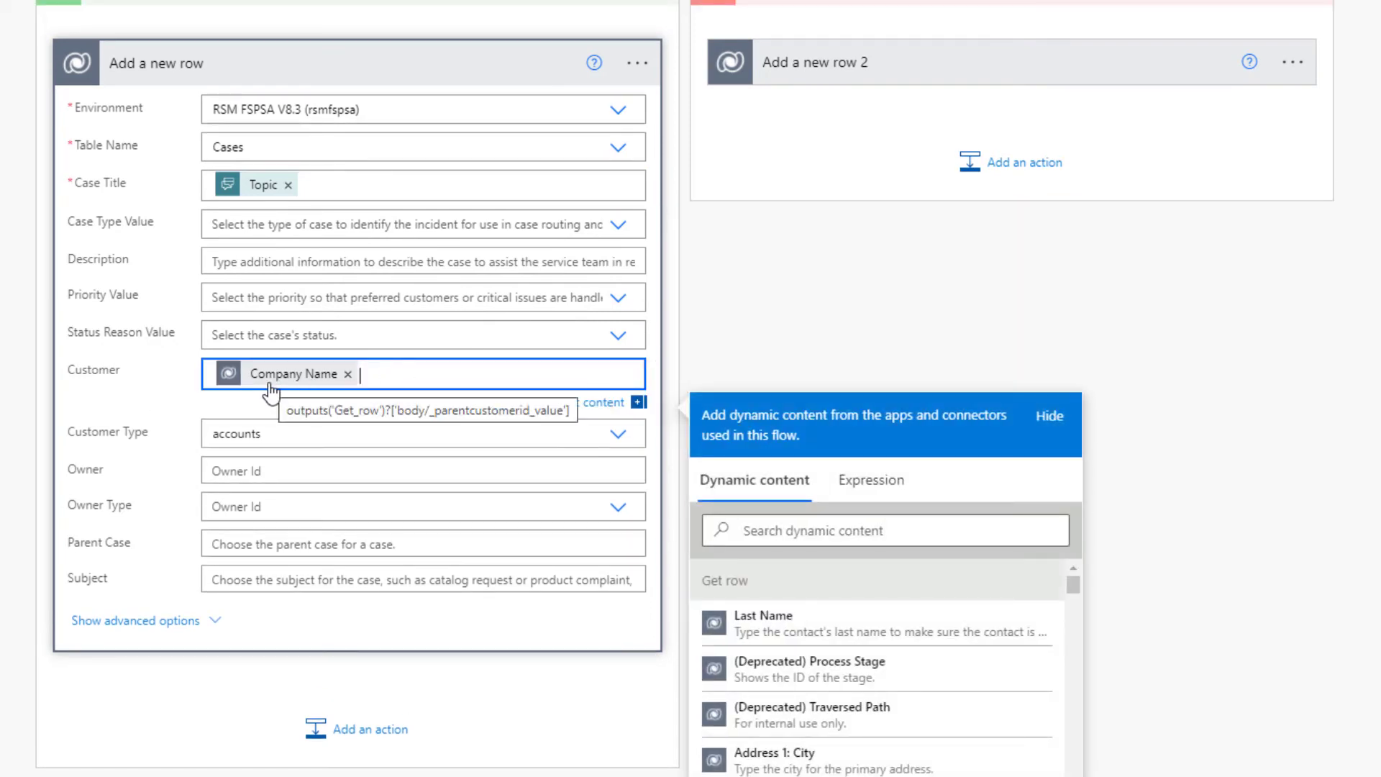
pyautogui.click(783, 530)
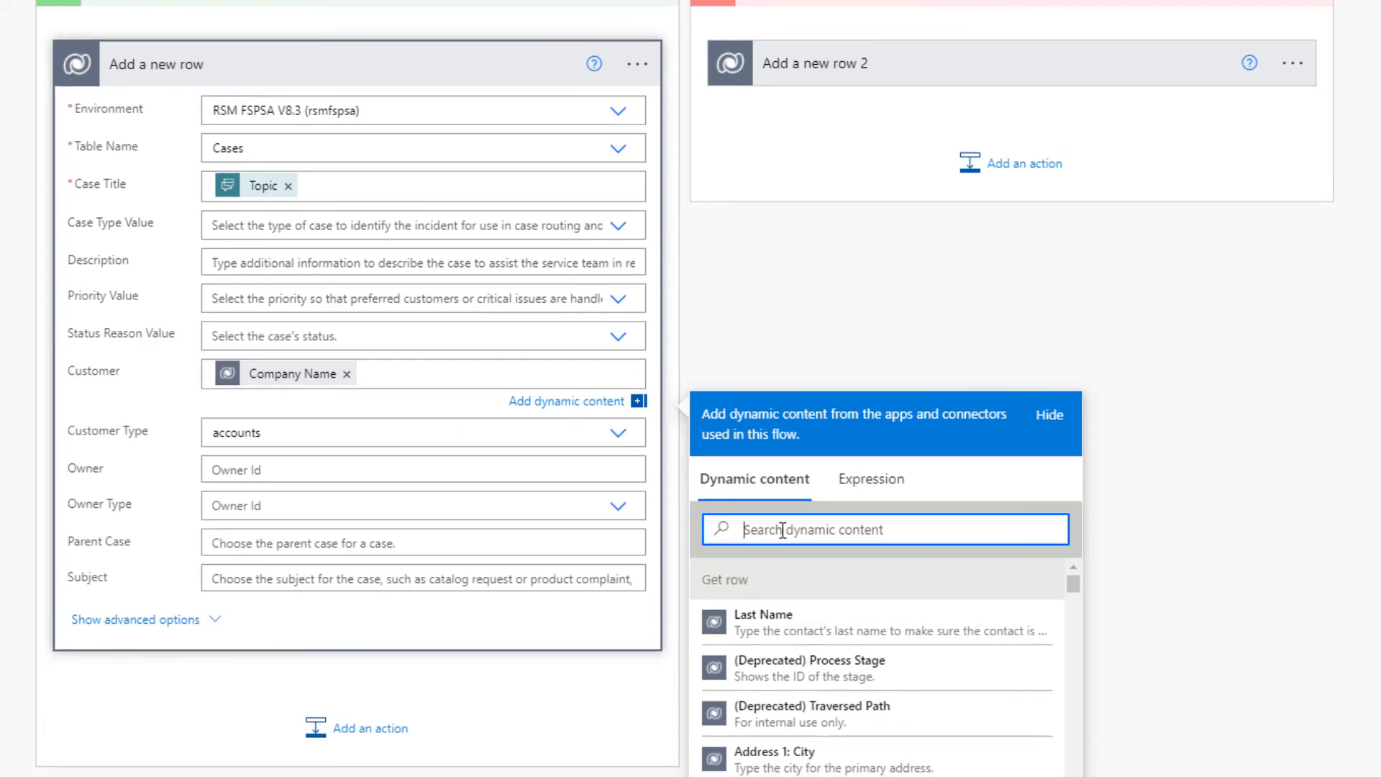
pyautogui.write('company')
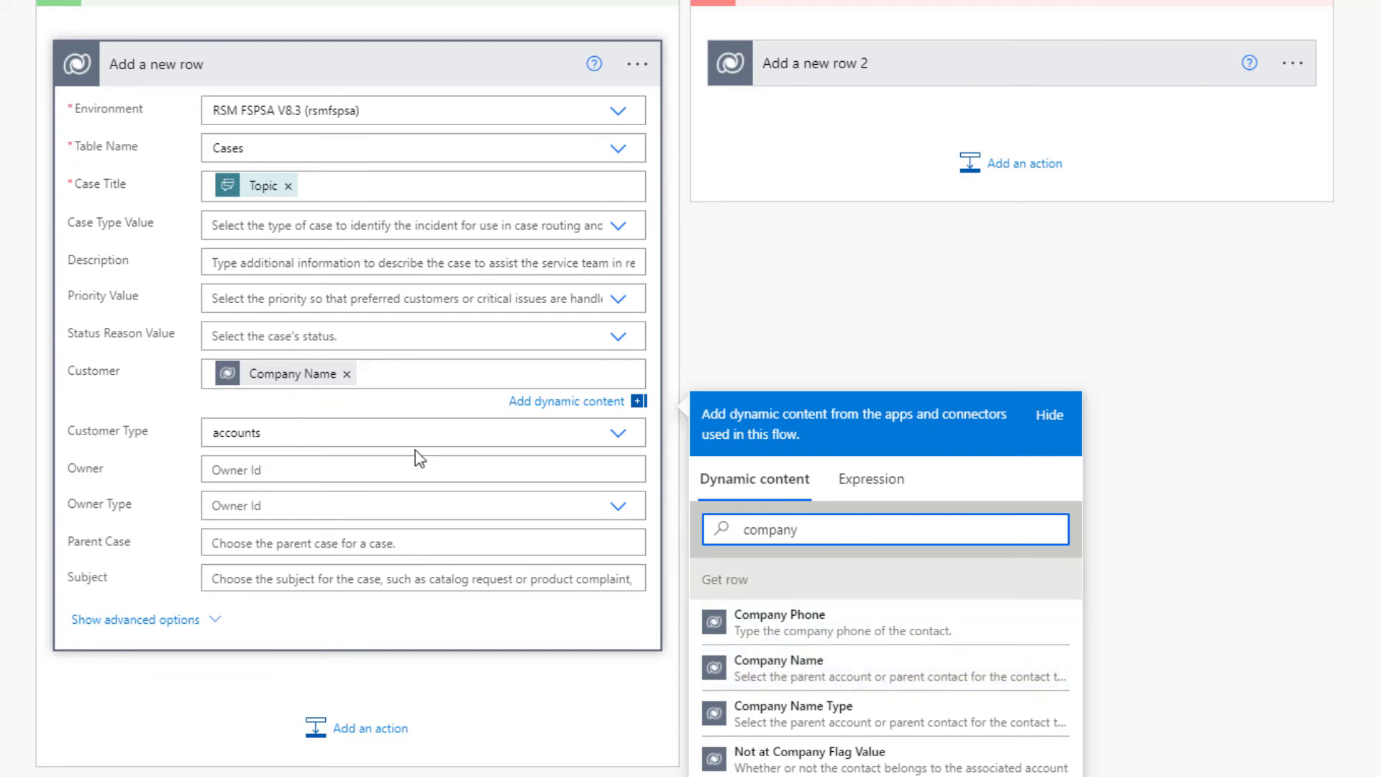
pyautogui.click(619, 433)
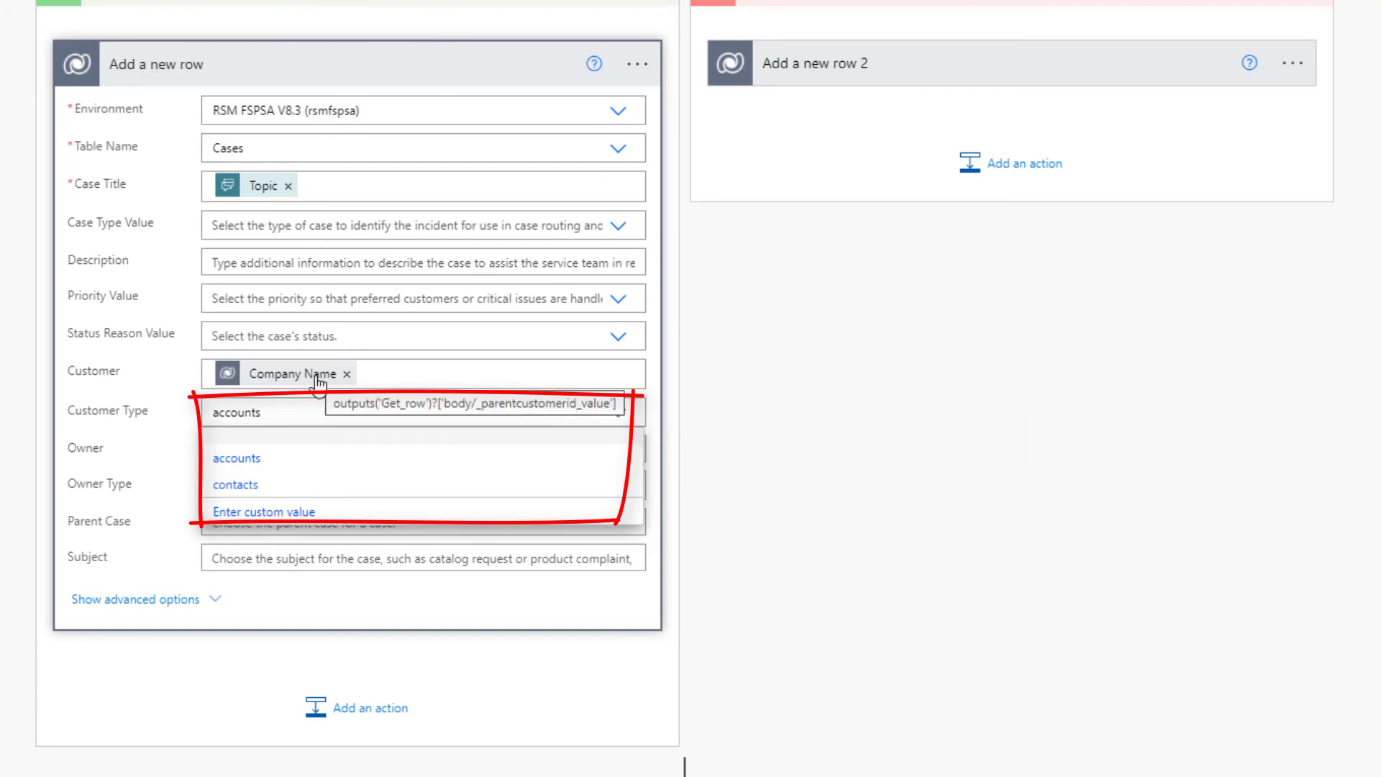
pyautogui.doubleClick(274, 412)
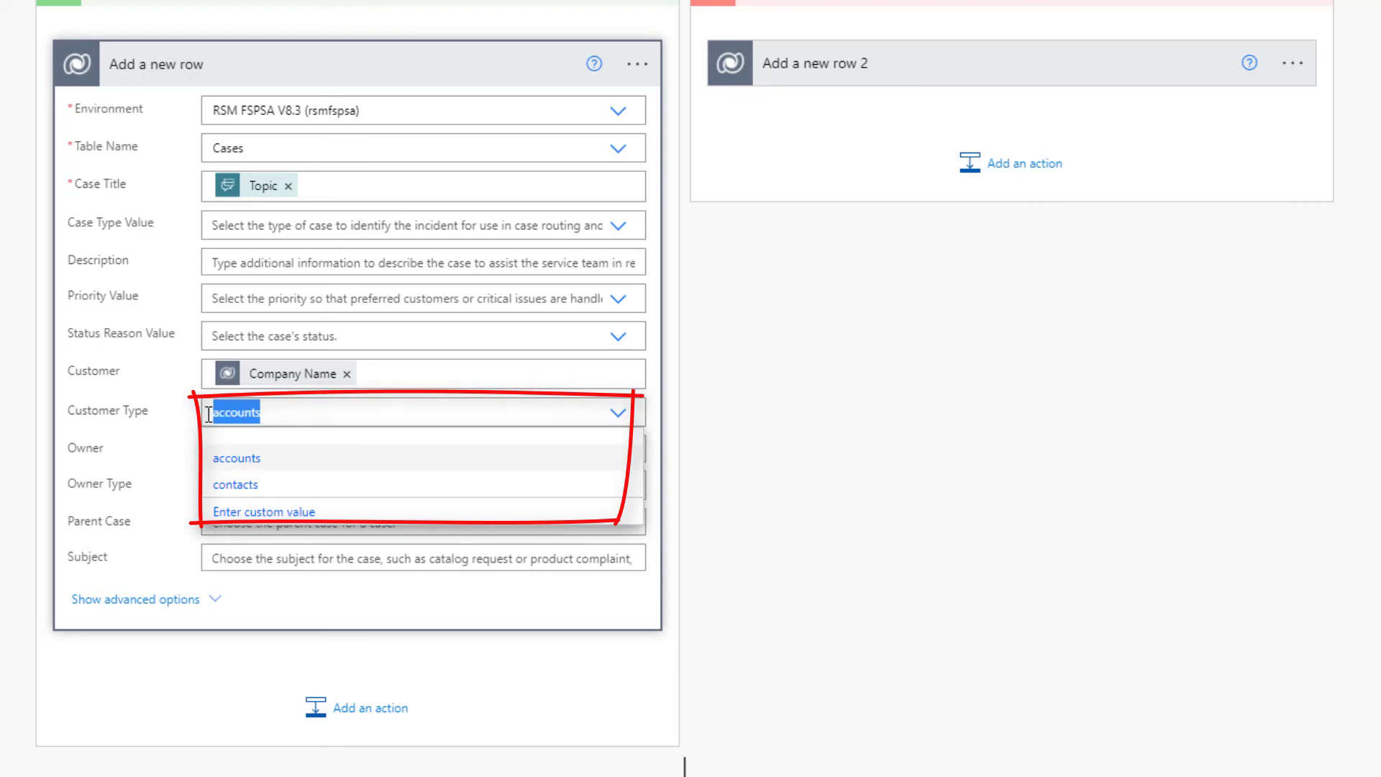
pyautogui.click(728, 429)
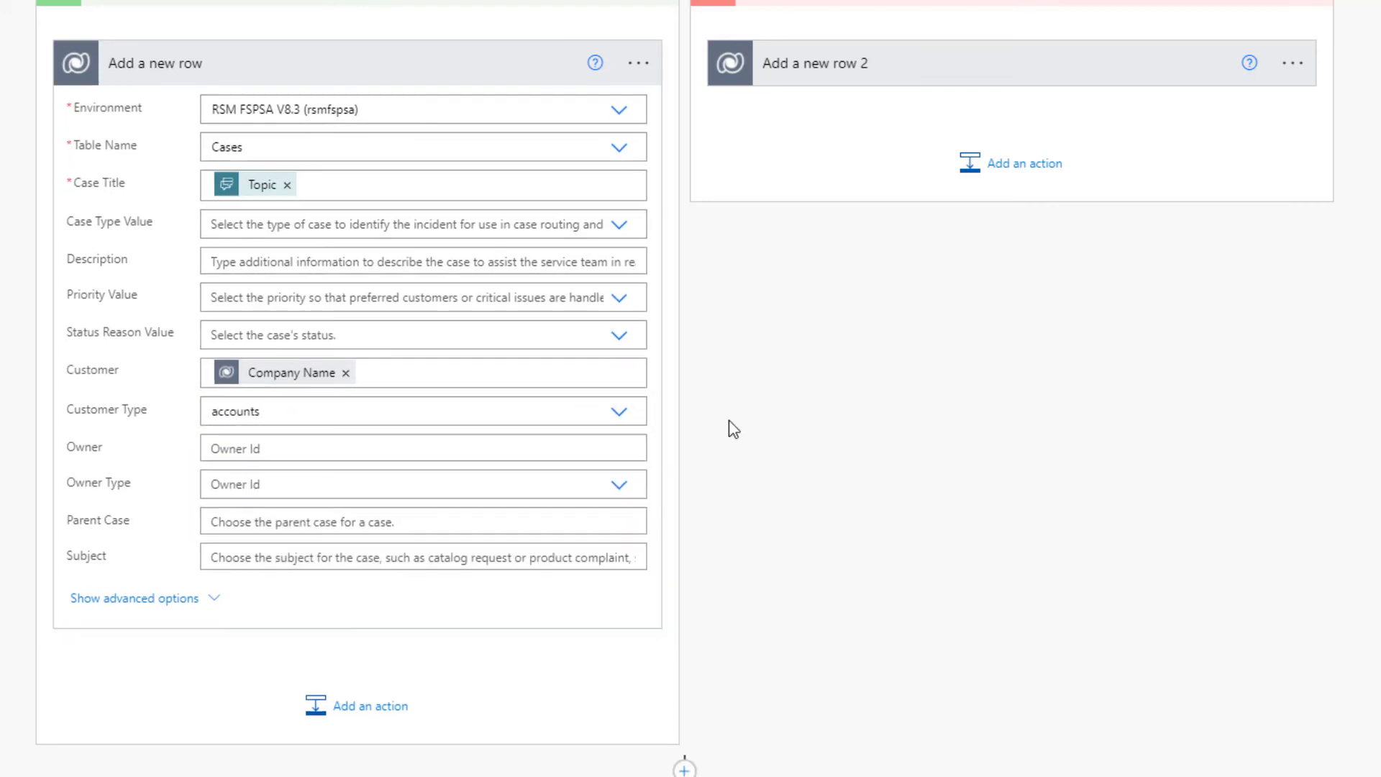
# - Show the advanced options of Add a new row, search the Contact field's dynamic content for "contact", and collapse the step
pyautogui.click(176, 599)
pyautogui.scroll(-1, 339, 594)
pyautogui.scroll(-20, 340, 594)
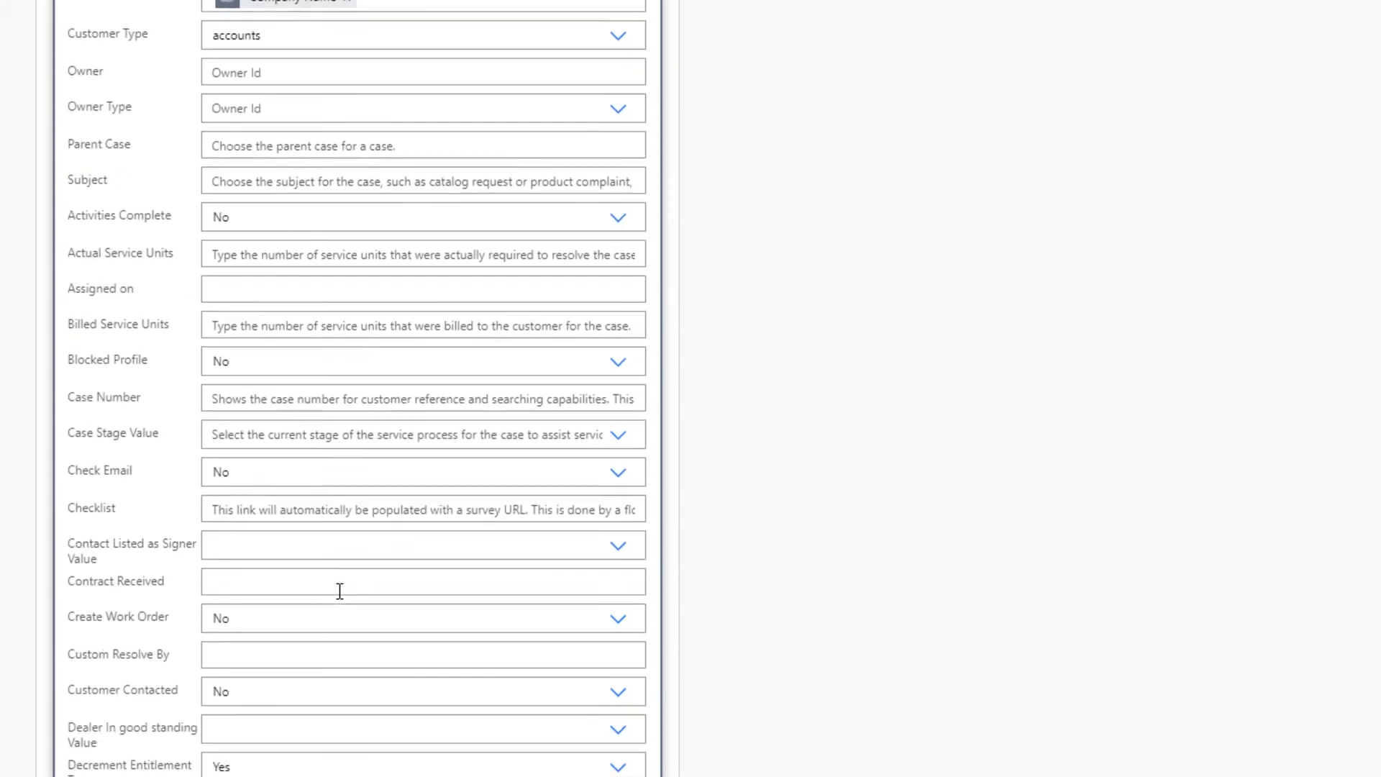
pyautogui.scroll(-5, 340, 594)
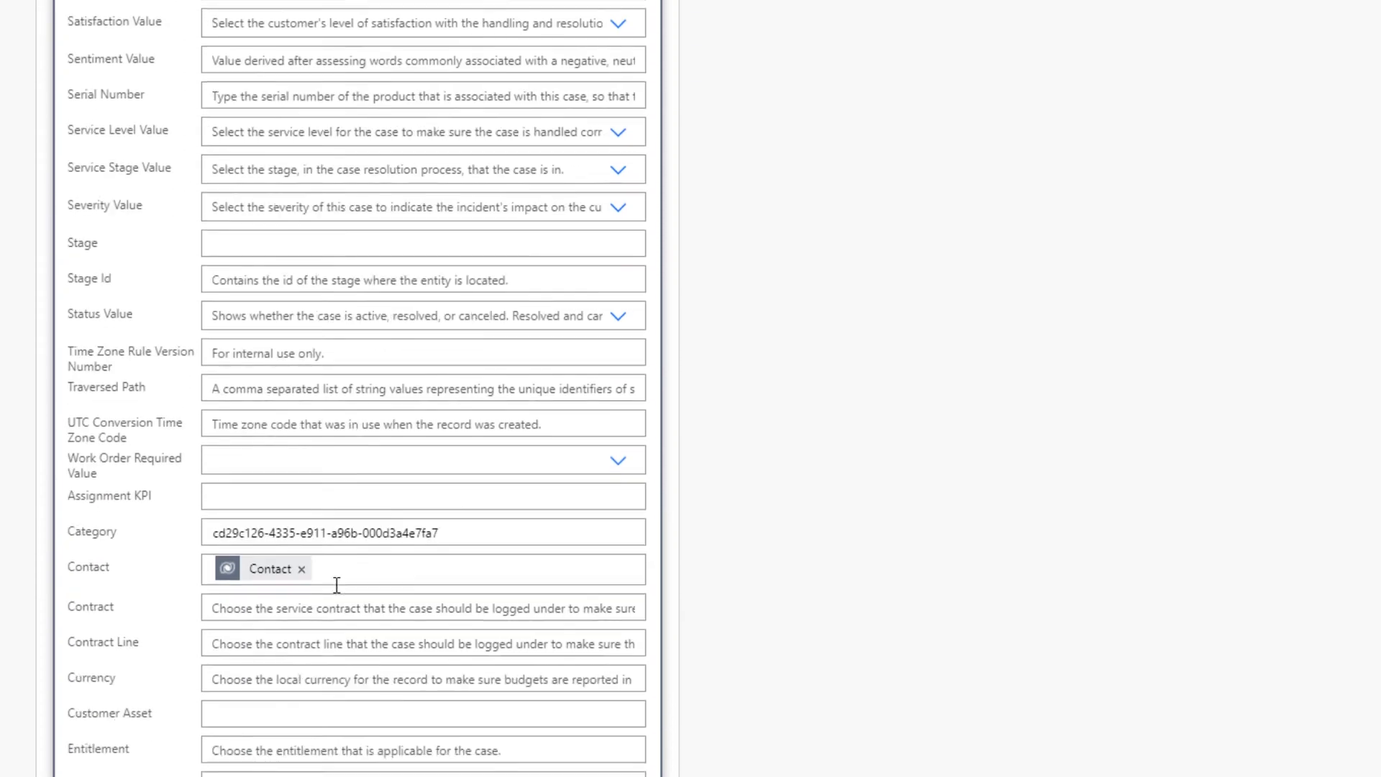
pyautogui.click(352, 369)
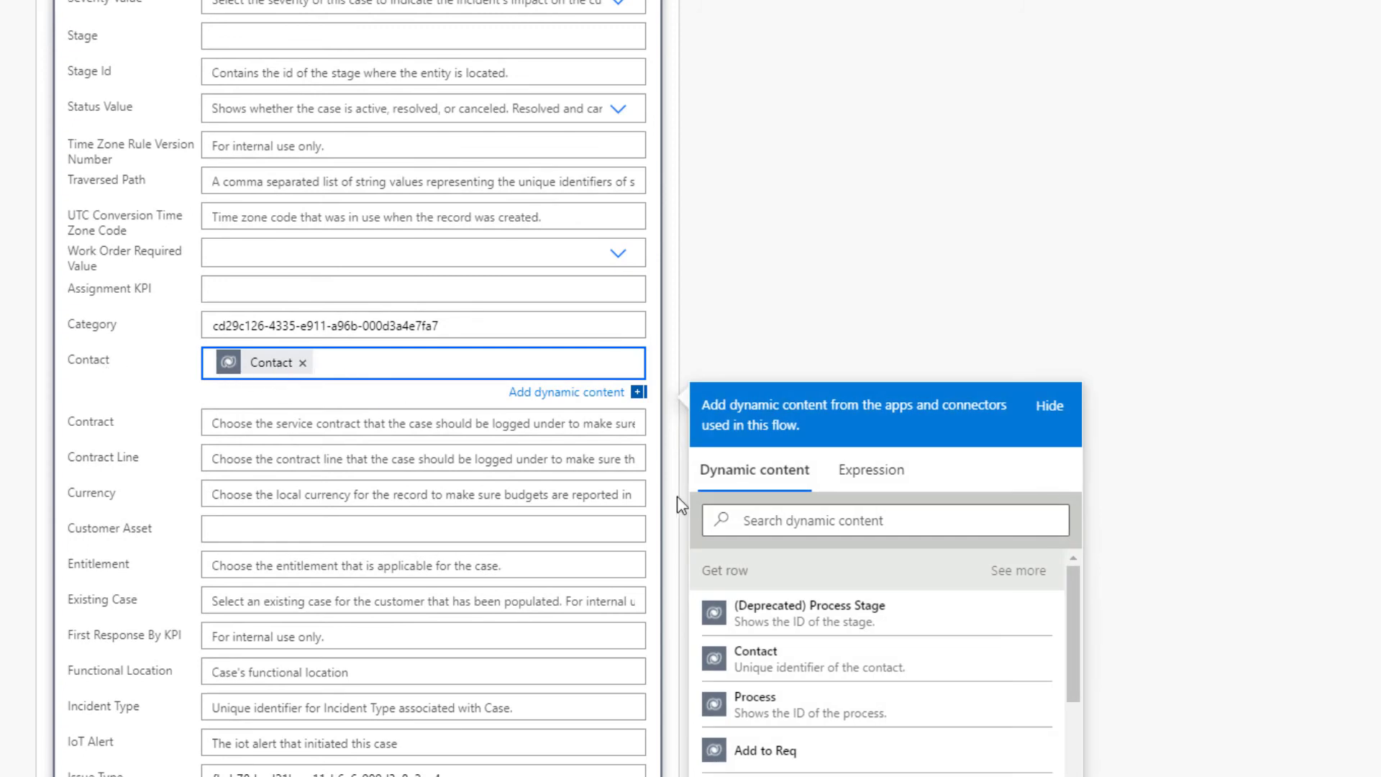
pyautogui.click(763, 519)
pyautogui.write('contact')
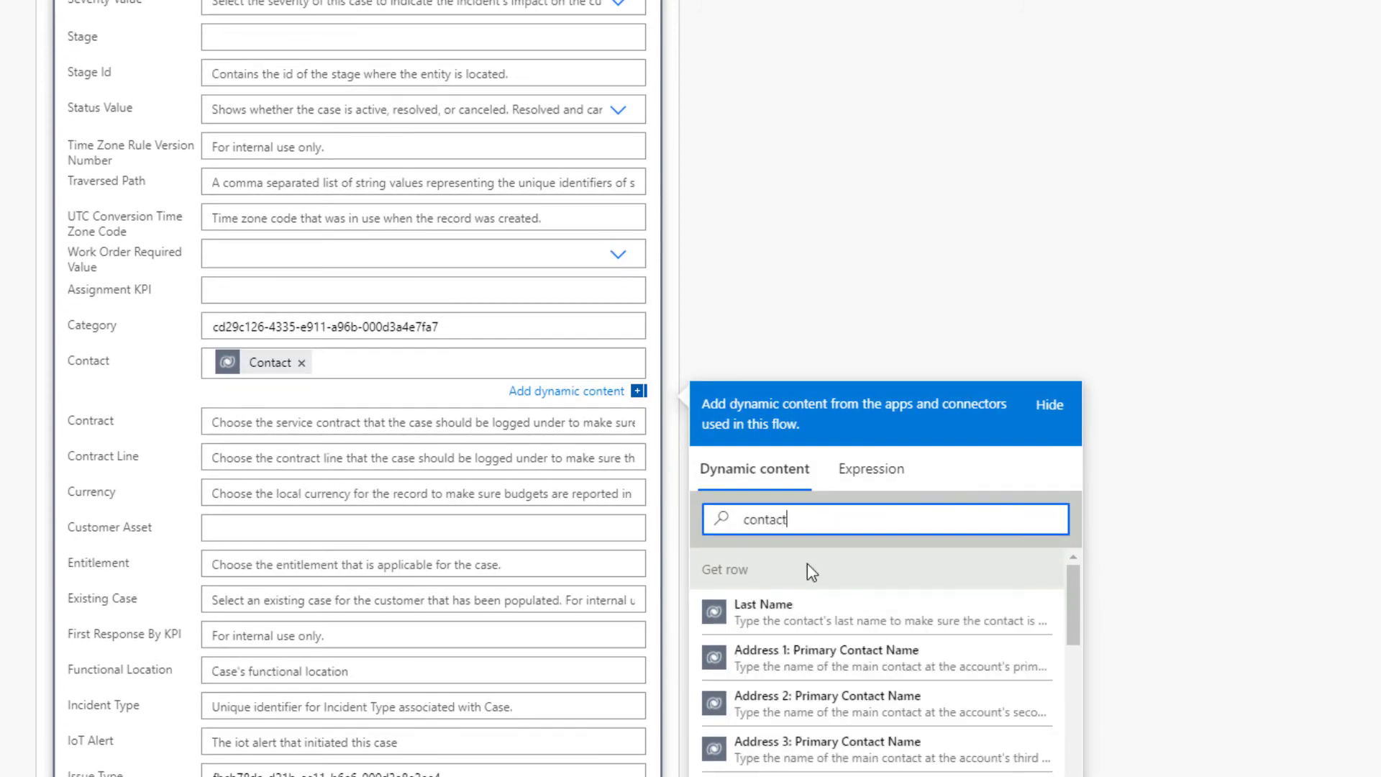
pyautogui.scroll(-2, 899, 705)
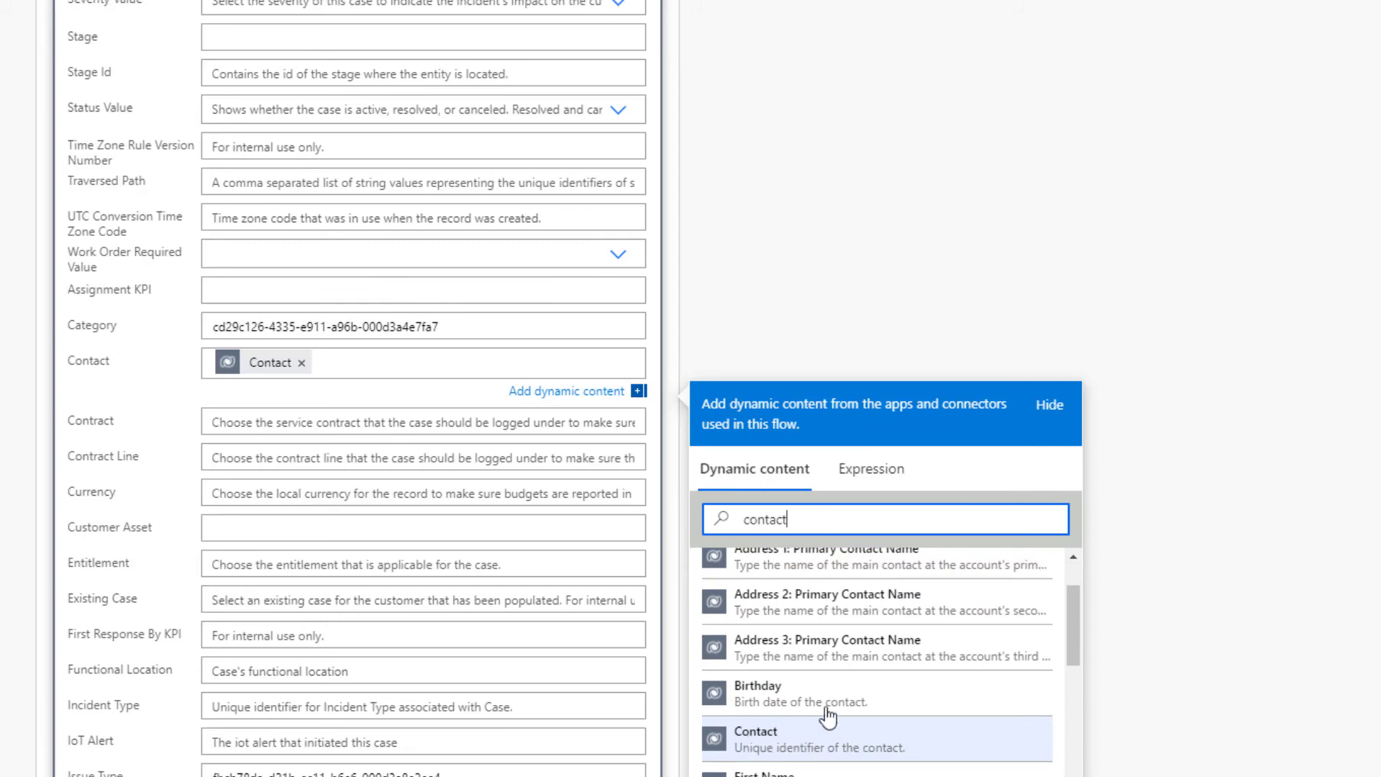
pyautogui.scroll(15, 801, 447)
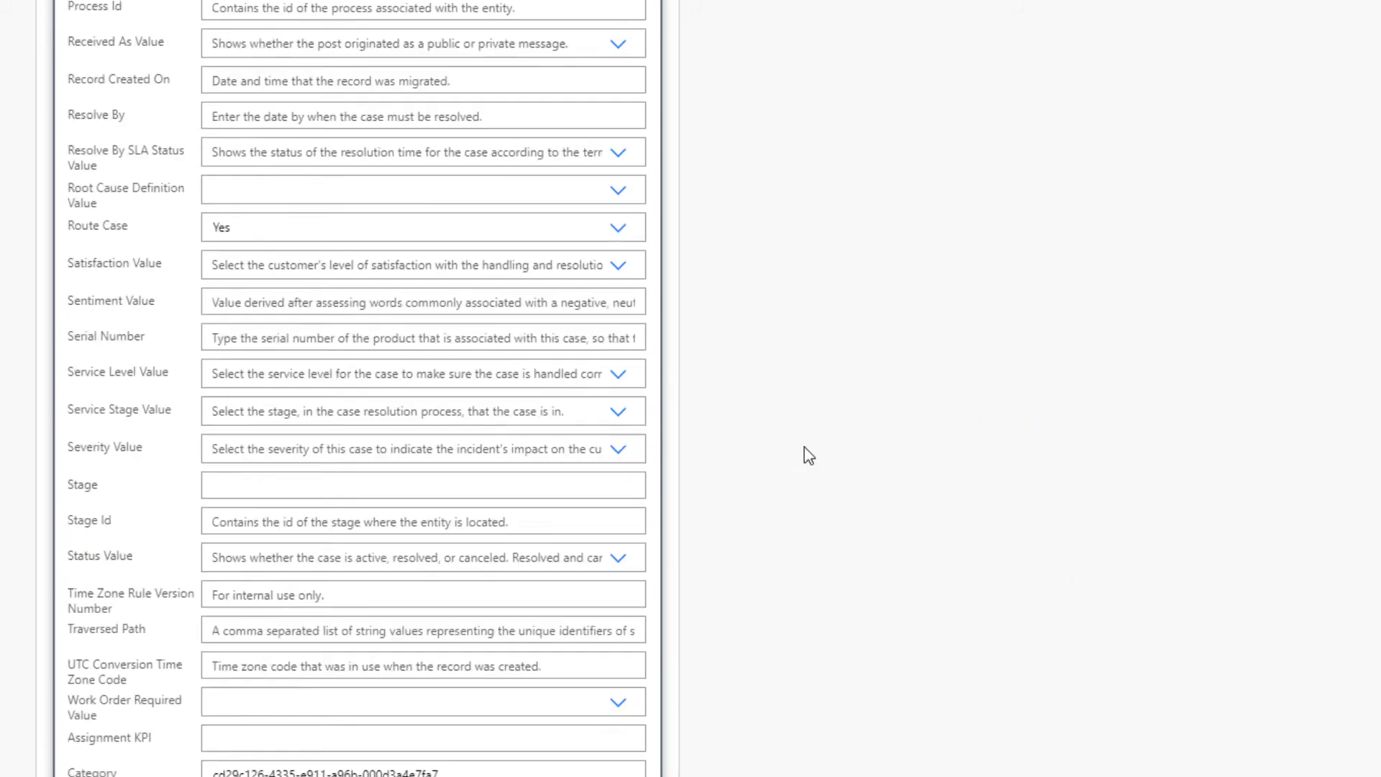
pyautogui.scroll(6, 805, 440)
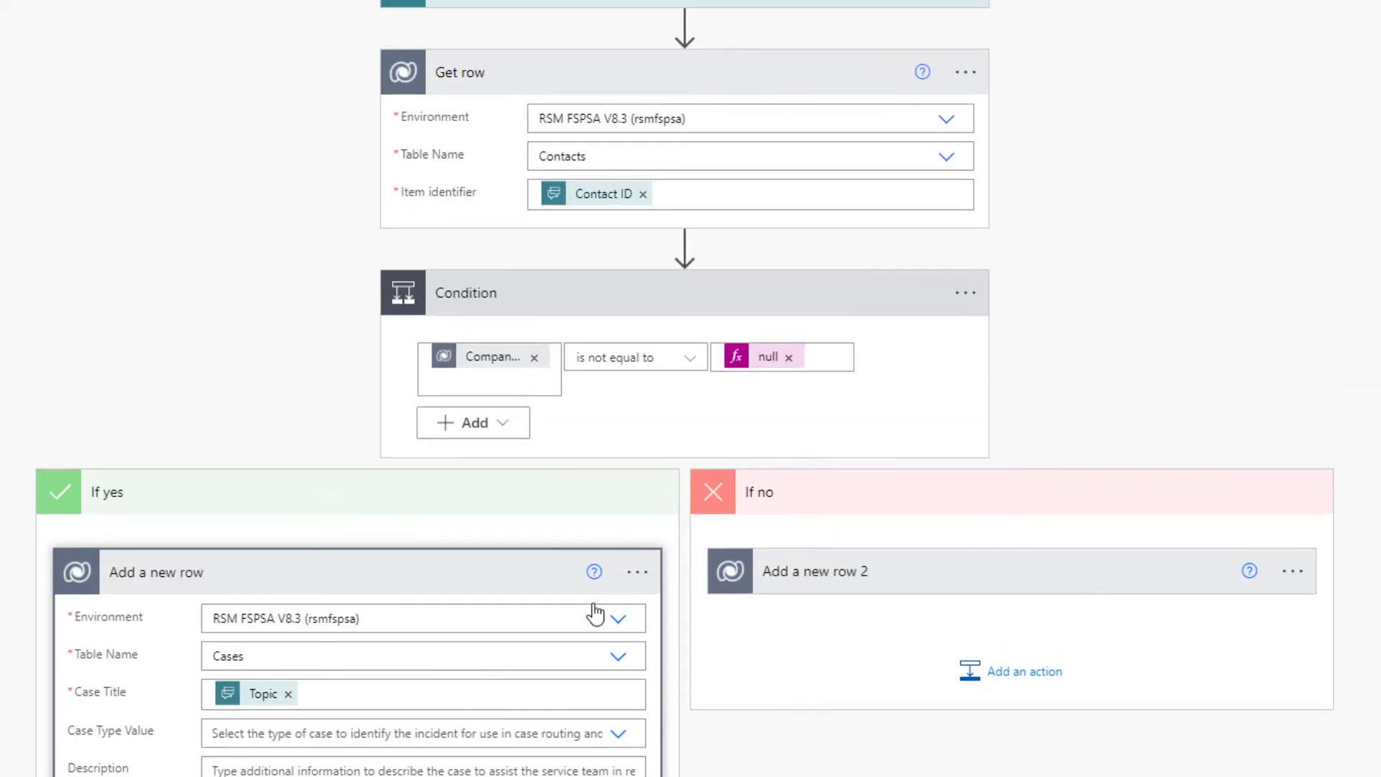
pyautogui.click(533, 580)
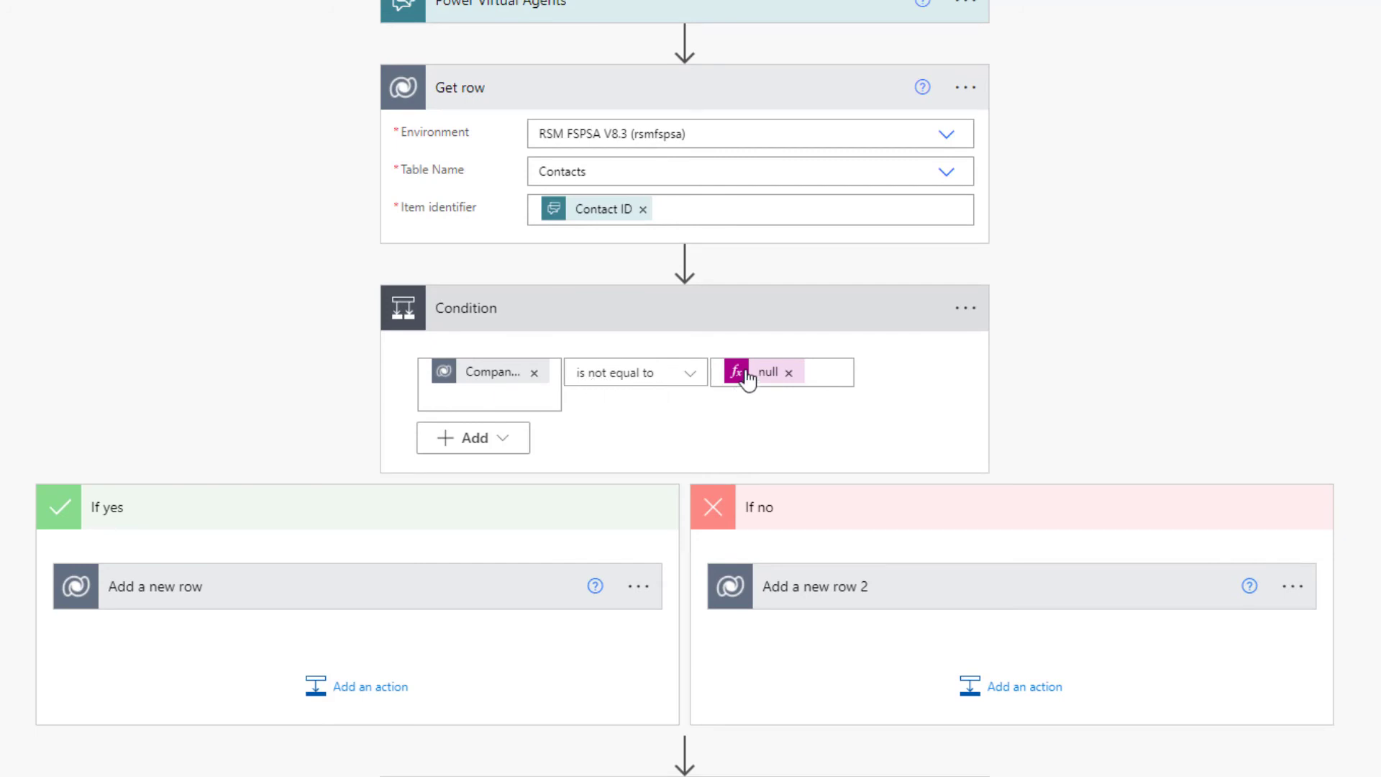
# - Expand Add a new row 2 in the If no branch, examine its Customer field and Customer Type options, and collapse it
pyautogui.click(841, 595)
pyautogui.scroll(-4, 1101, 536)
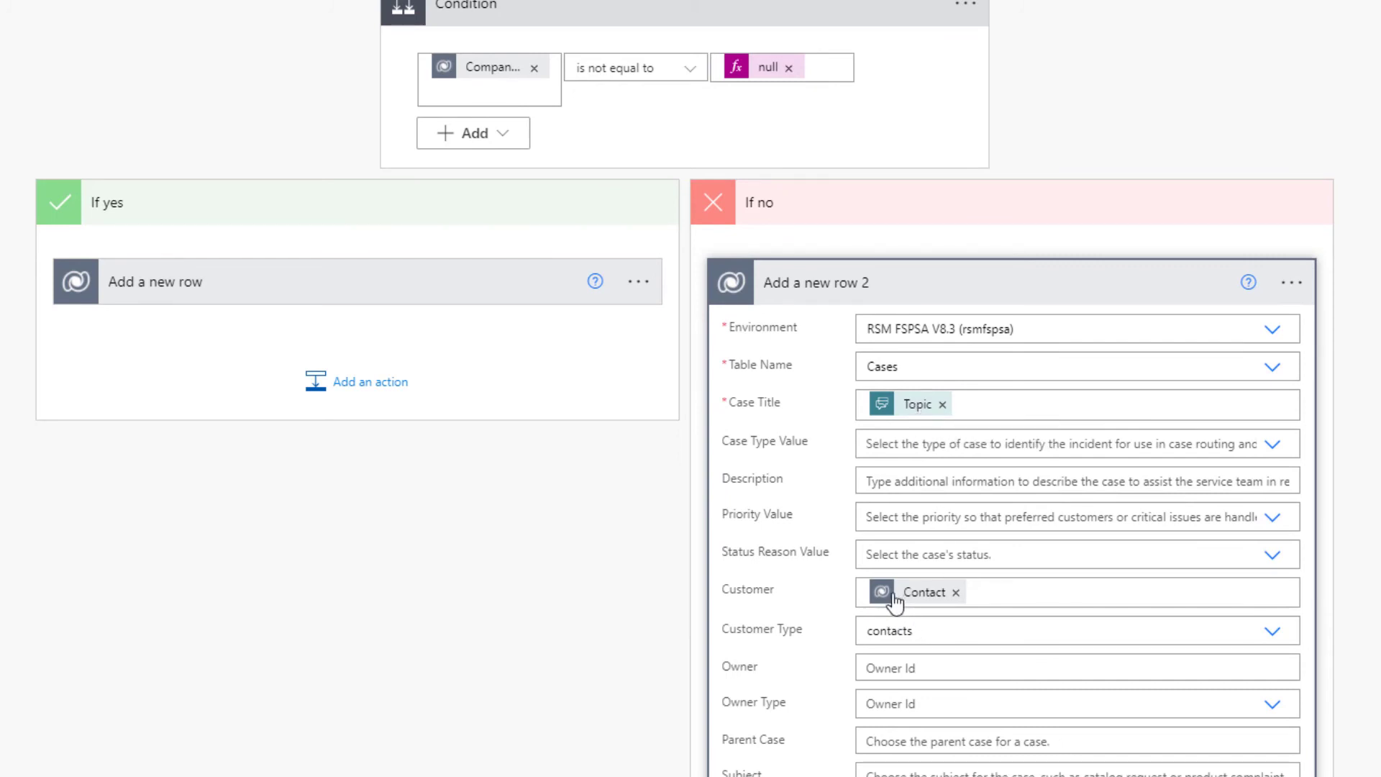
pyautogui.scroll(-2, 894, 603)
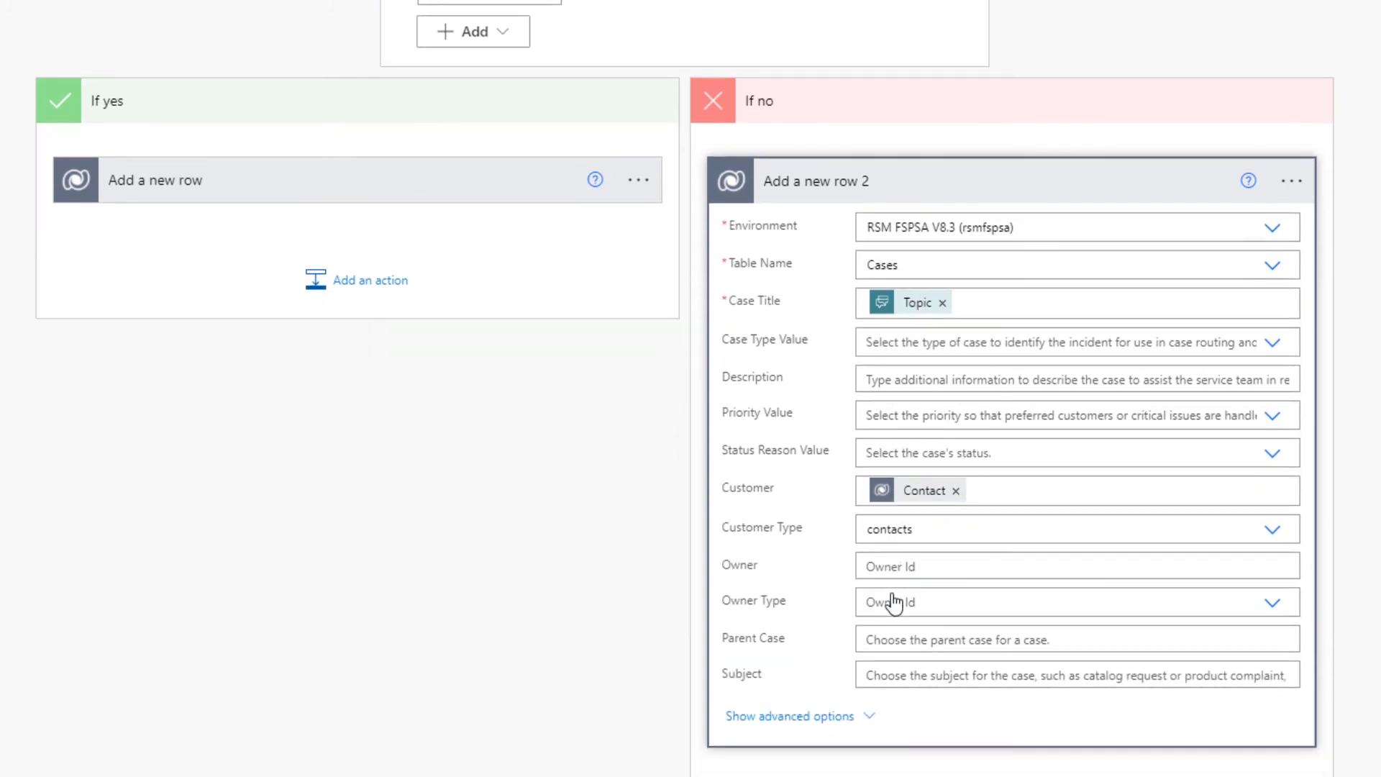
pyautogui.click(921, 532)
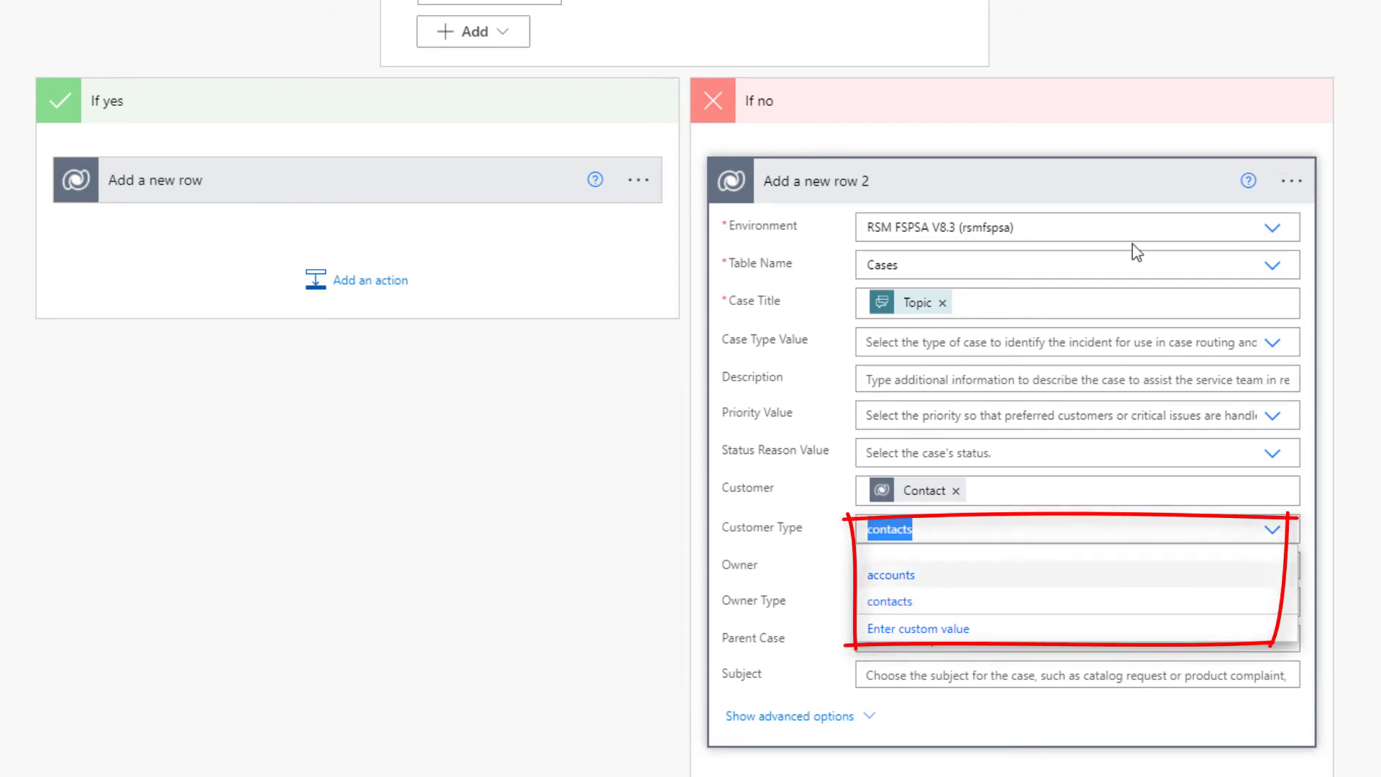
pyautogui.click(1126, 195)
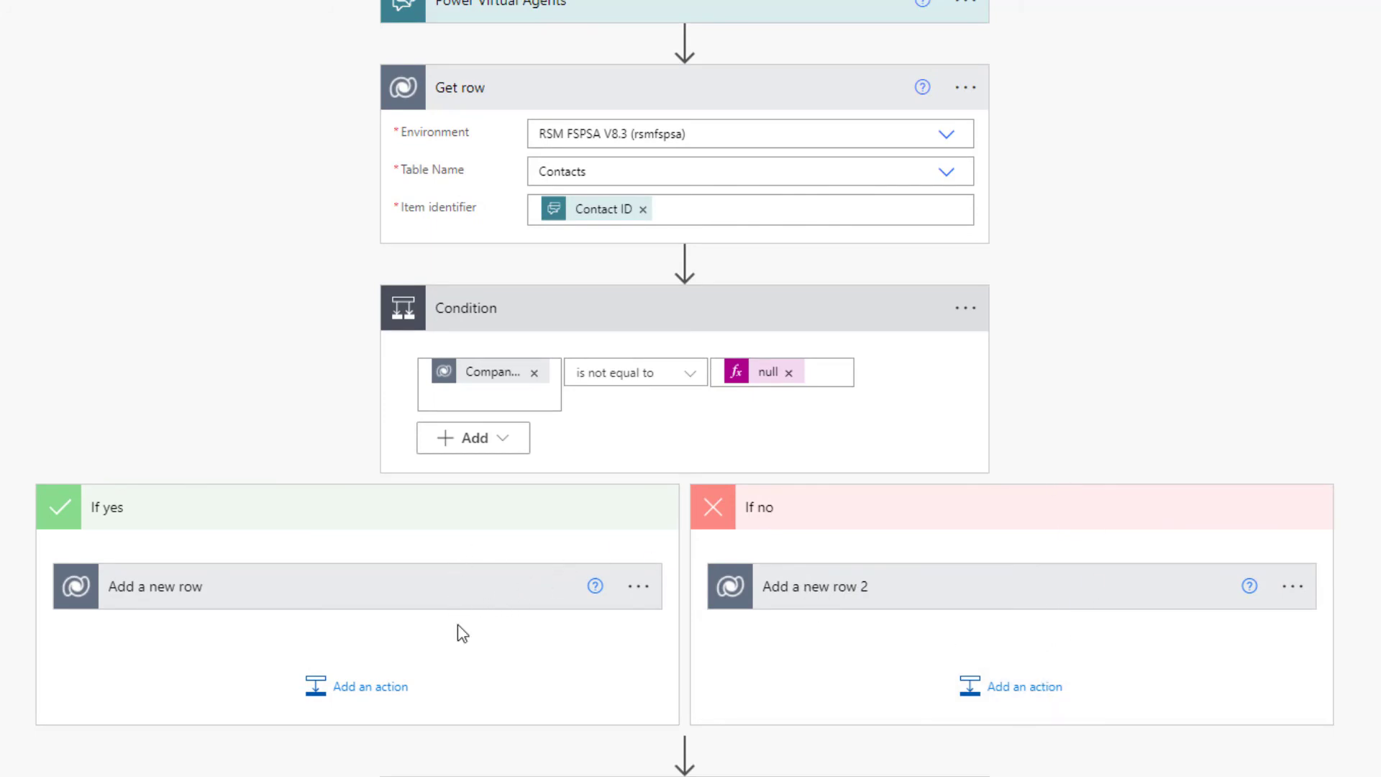
# - Add a Return value(s) to Power Virtual Agents action after Add a new row 2 in the If no branch
pyautogui.click(1034, 689)
pyautogui.write('return to')
pyautogui.scroll(-5, 1021, 609)
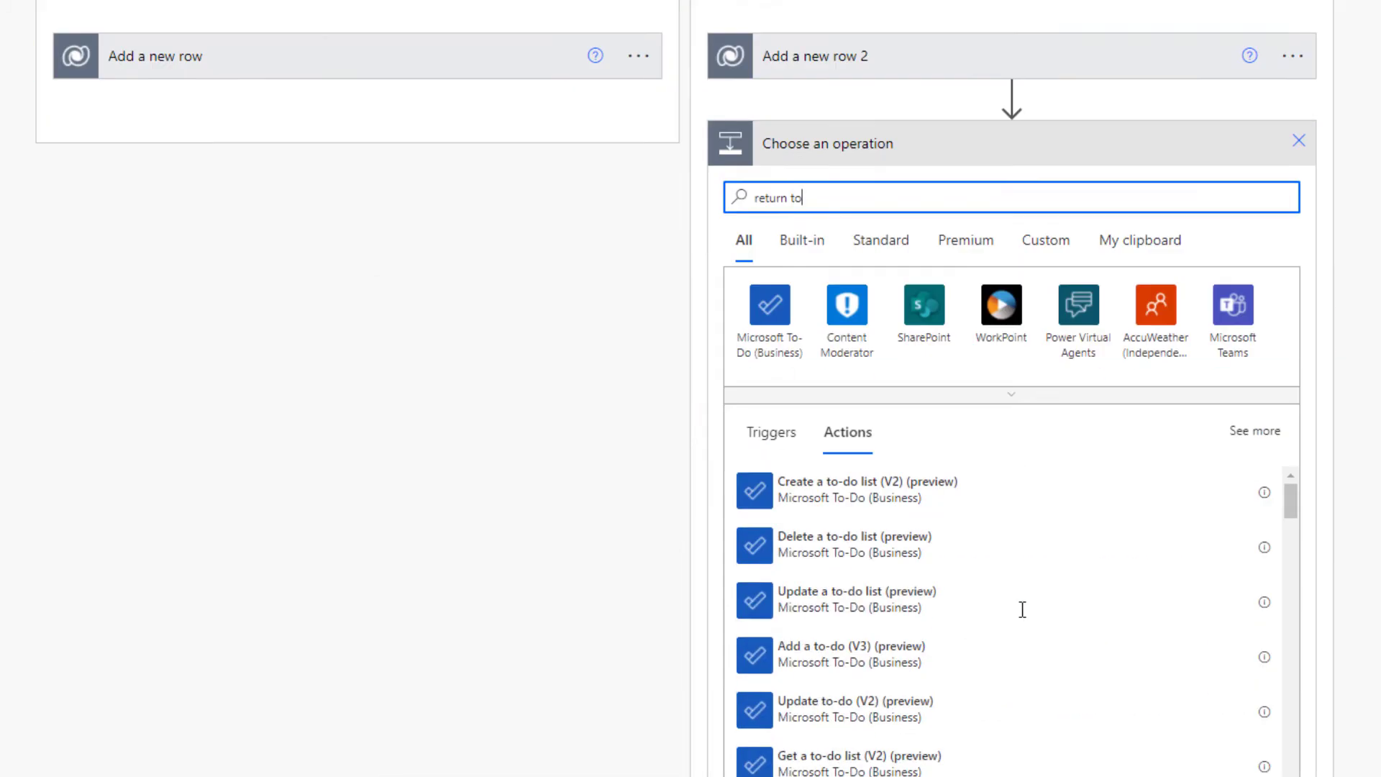
pyautogui.scroll(-7, 1022, 609)
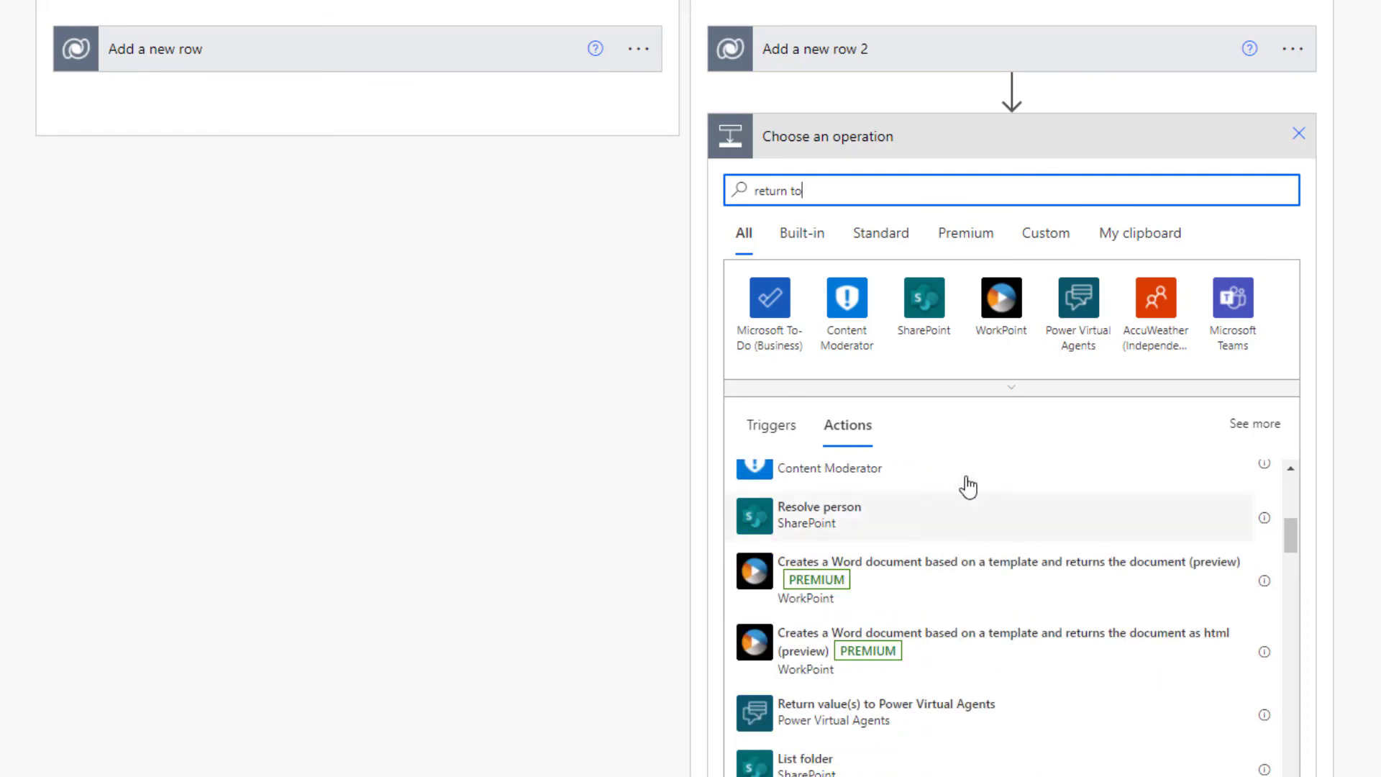
pyautogui.hotkey('ctrl', 'a')
pyautogui.write('p')
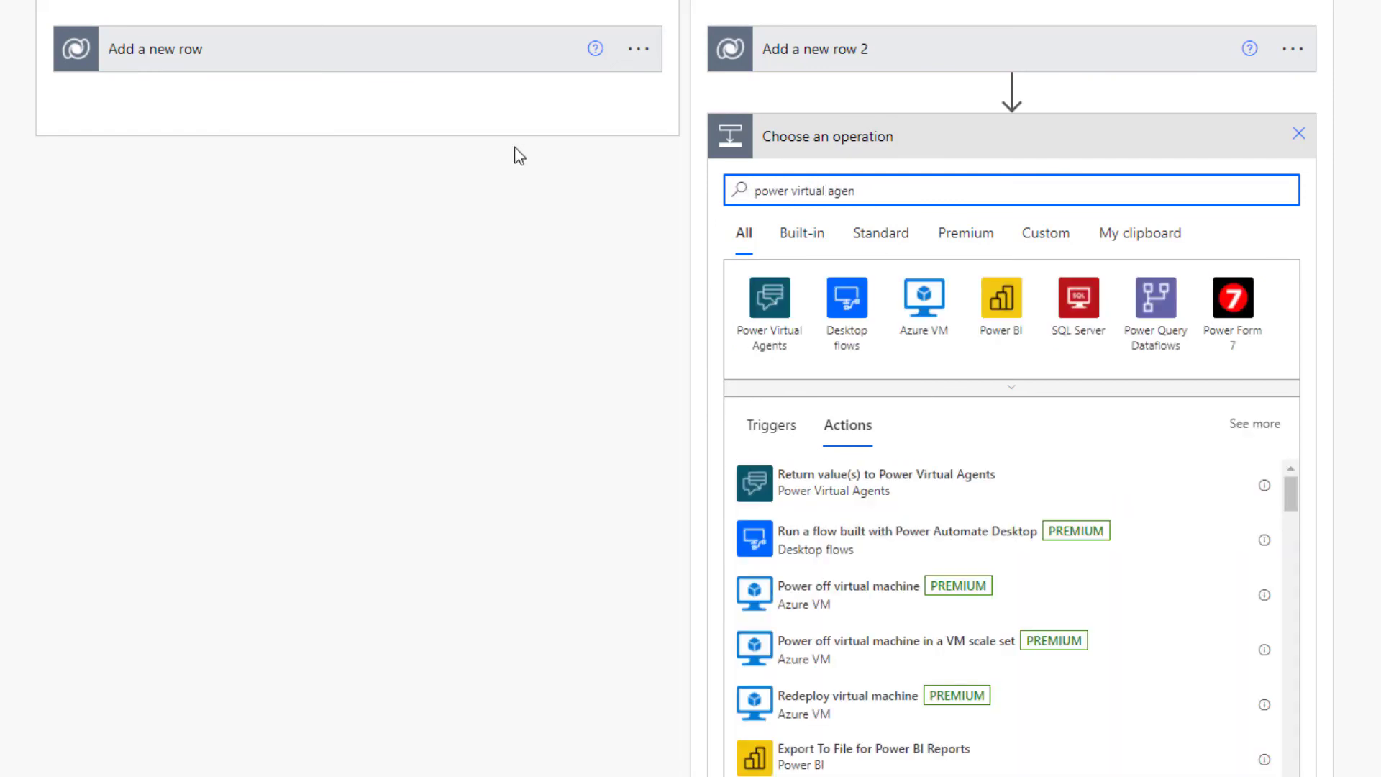
pyautogui.click(841, 492)
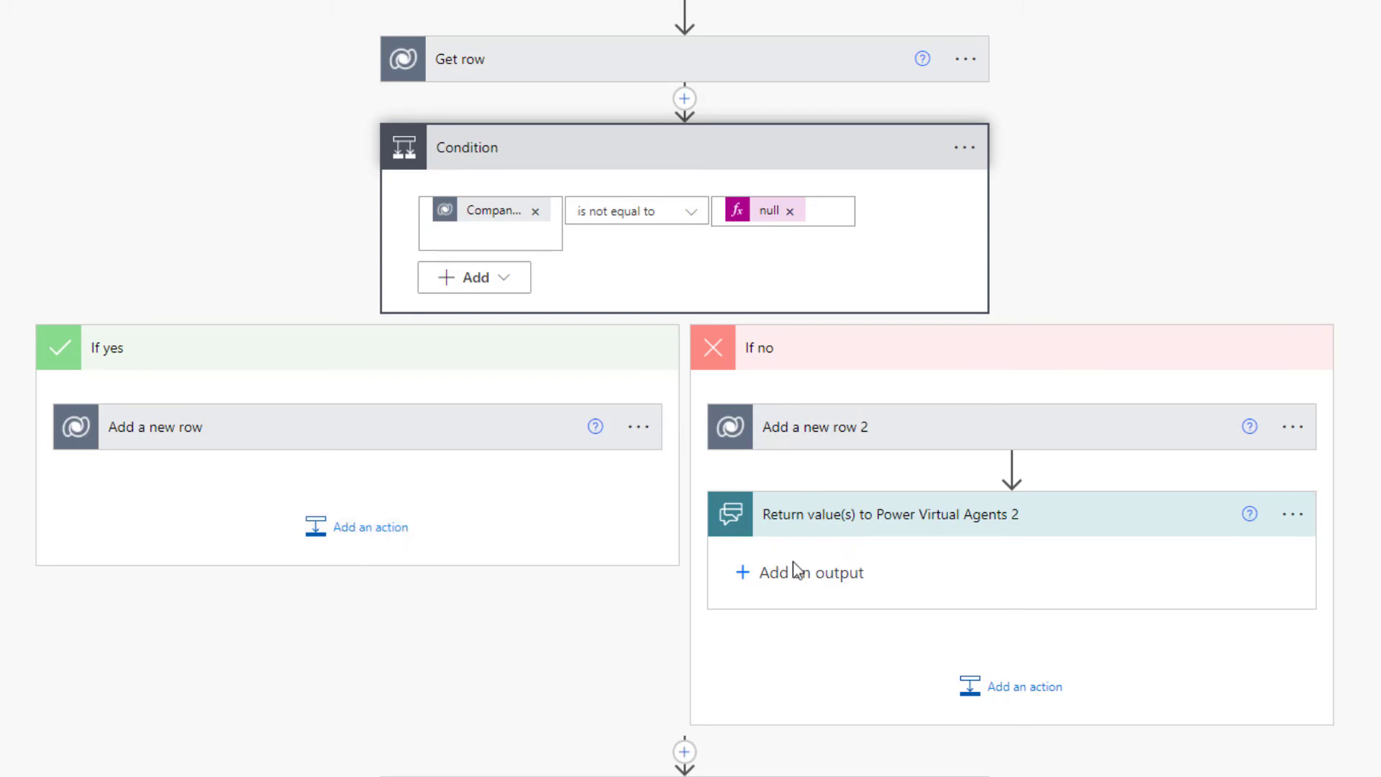
# - Add a text output named "case id" returning Case Number from Add a new row 2, and try to save the flow
pyautogui.click(831, 572)
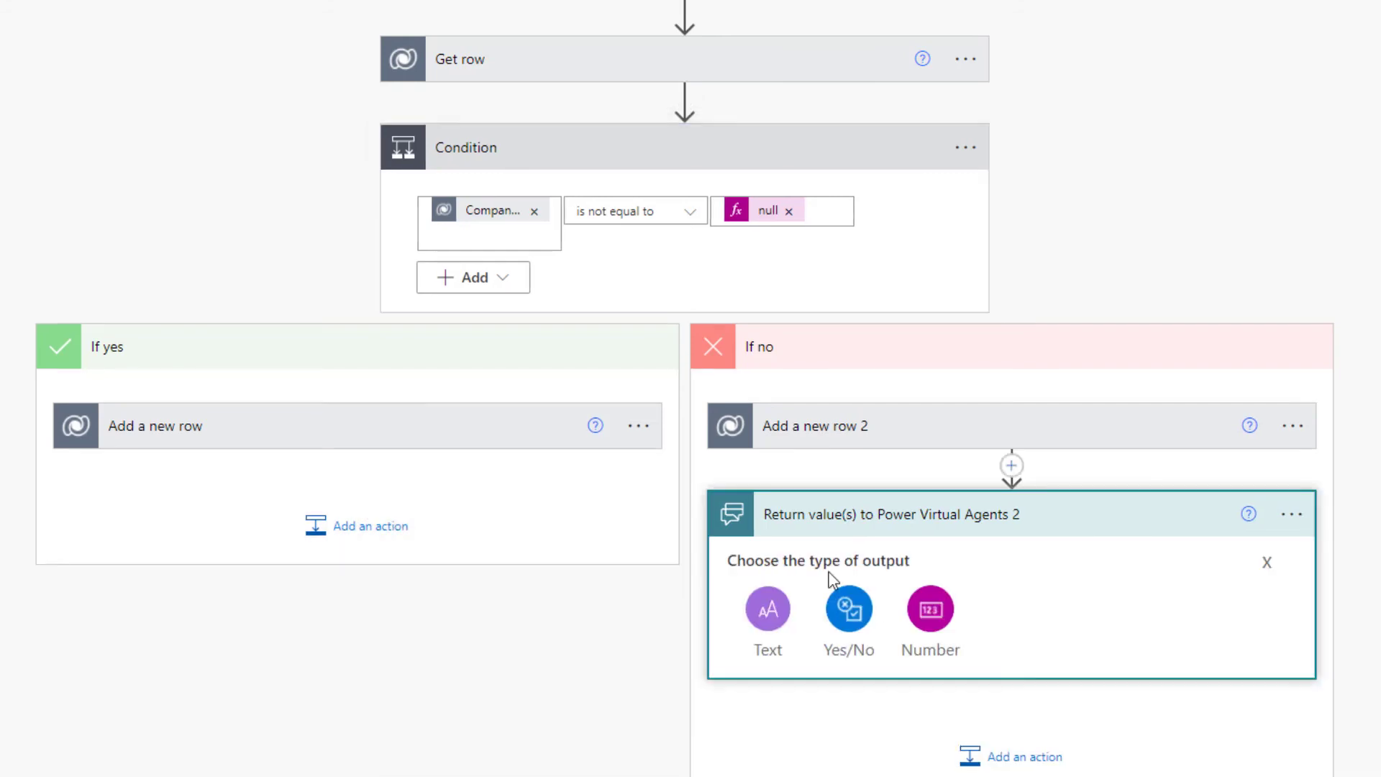
pyautogui.click(768, 609)
pyautogui.click(827, 551)
pyautogui.write('case id')
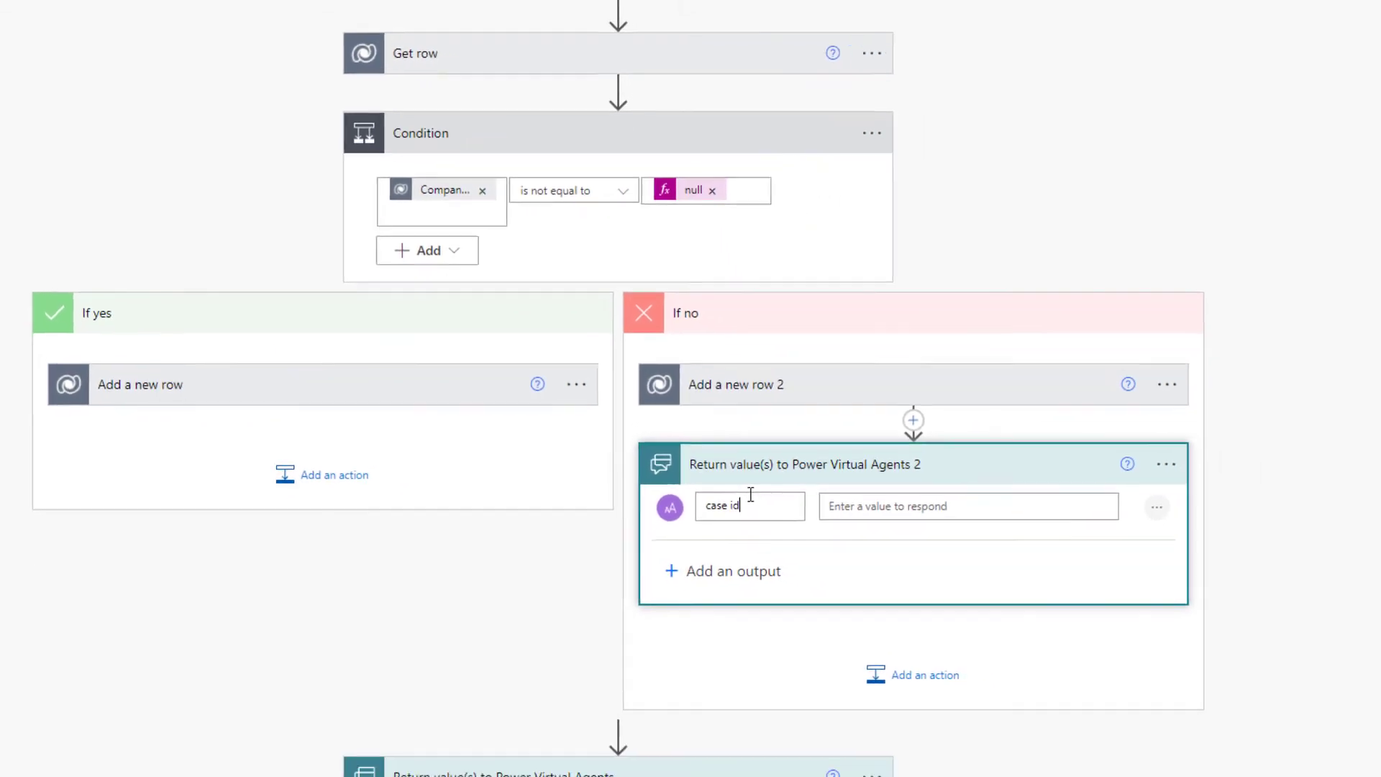
pyautogui.click(854, 492)
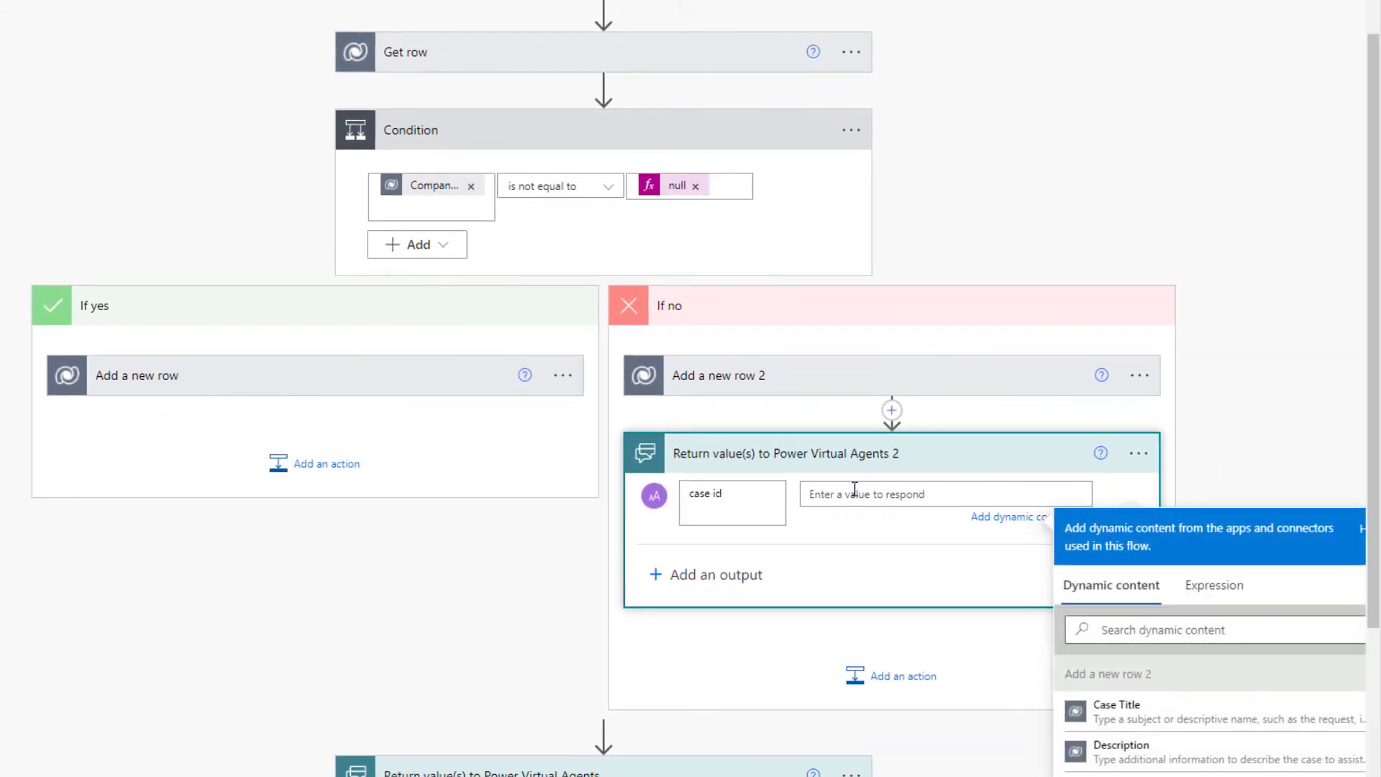
pyautogui.click(1151, 630)
pyautogui.write('casenum')
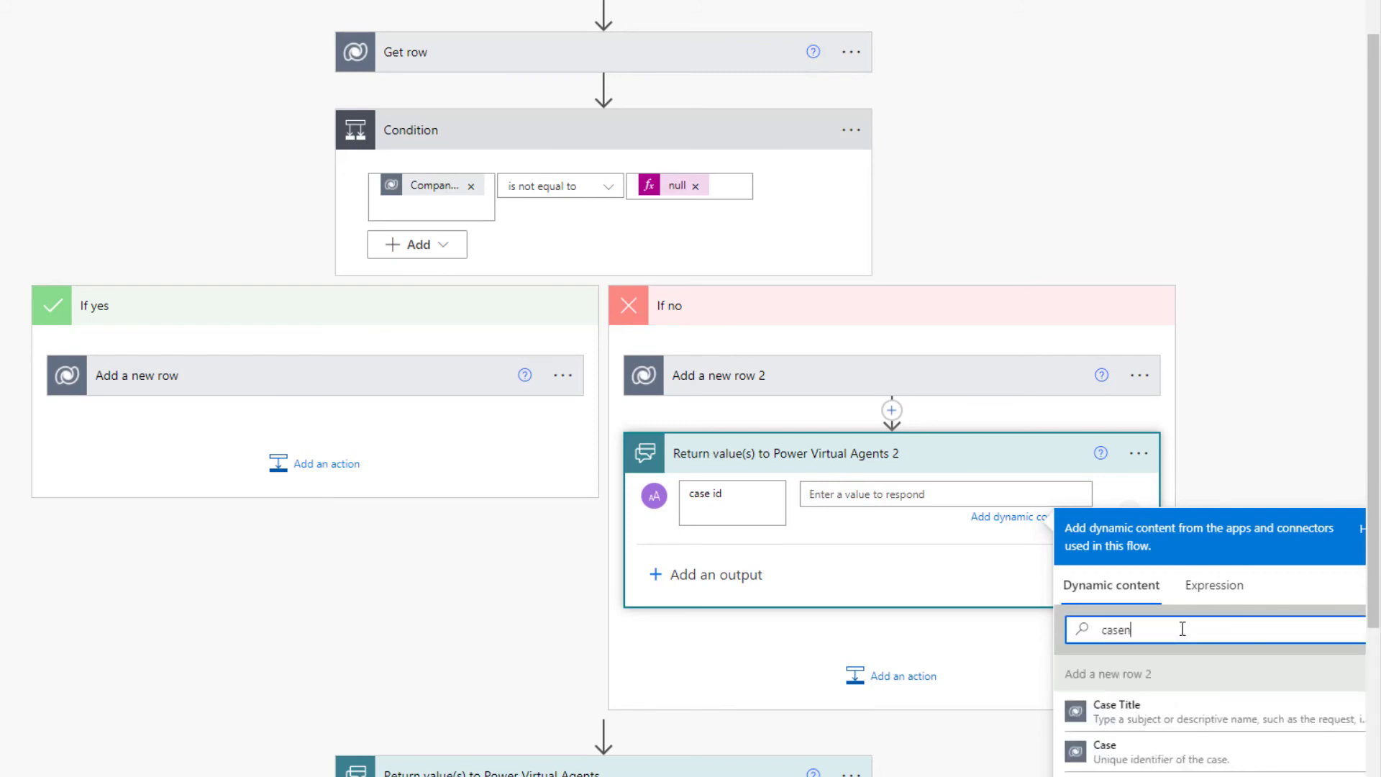
pyautogui.click(1142, 719)
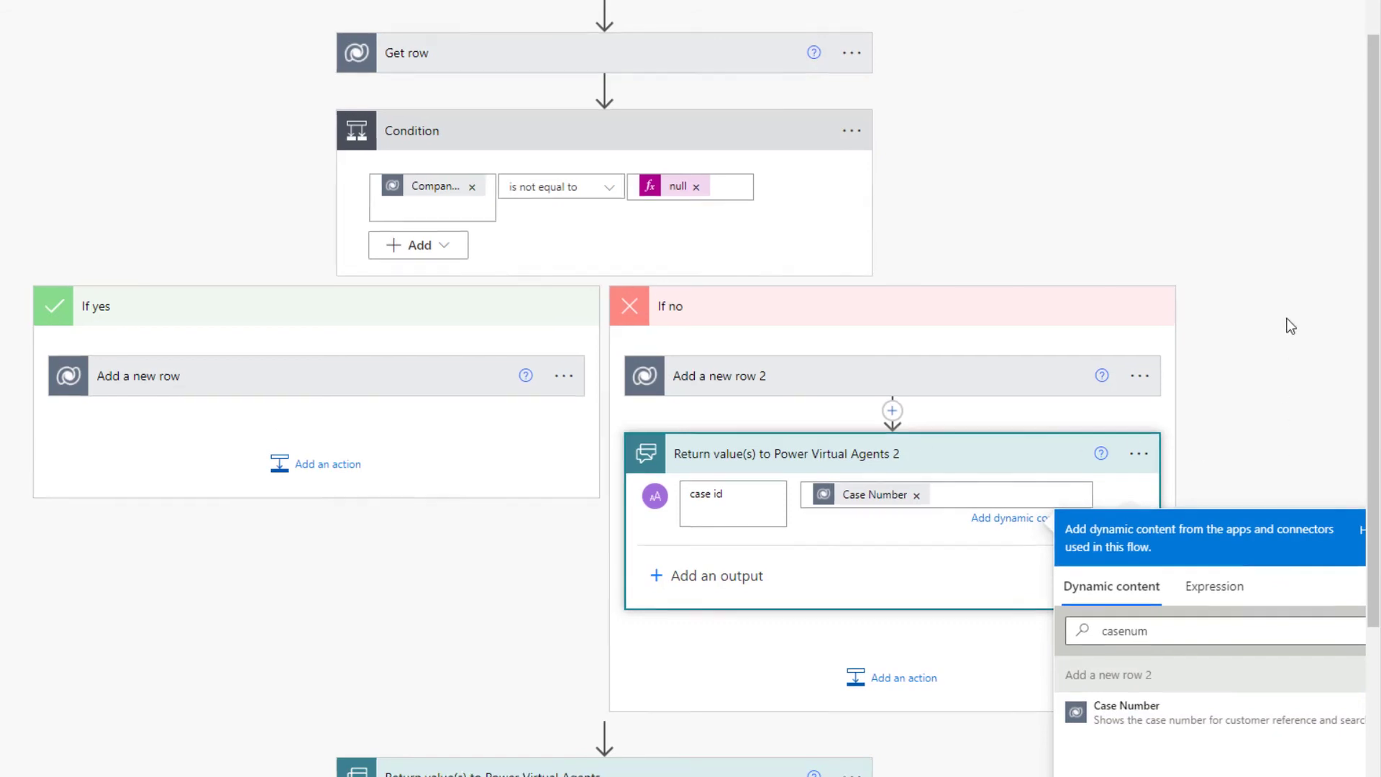
pyautogui.click(1185, 14)
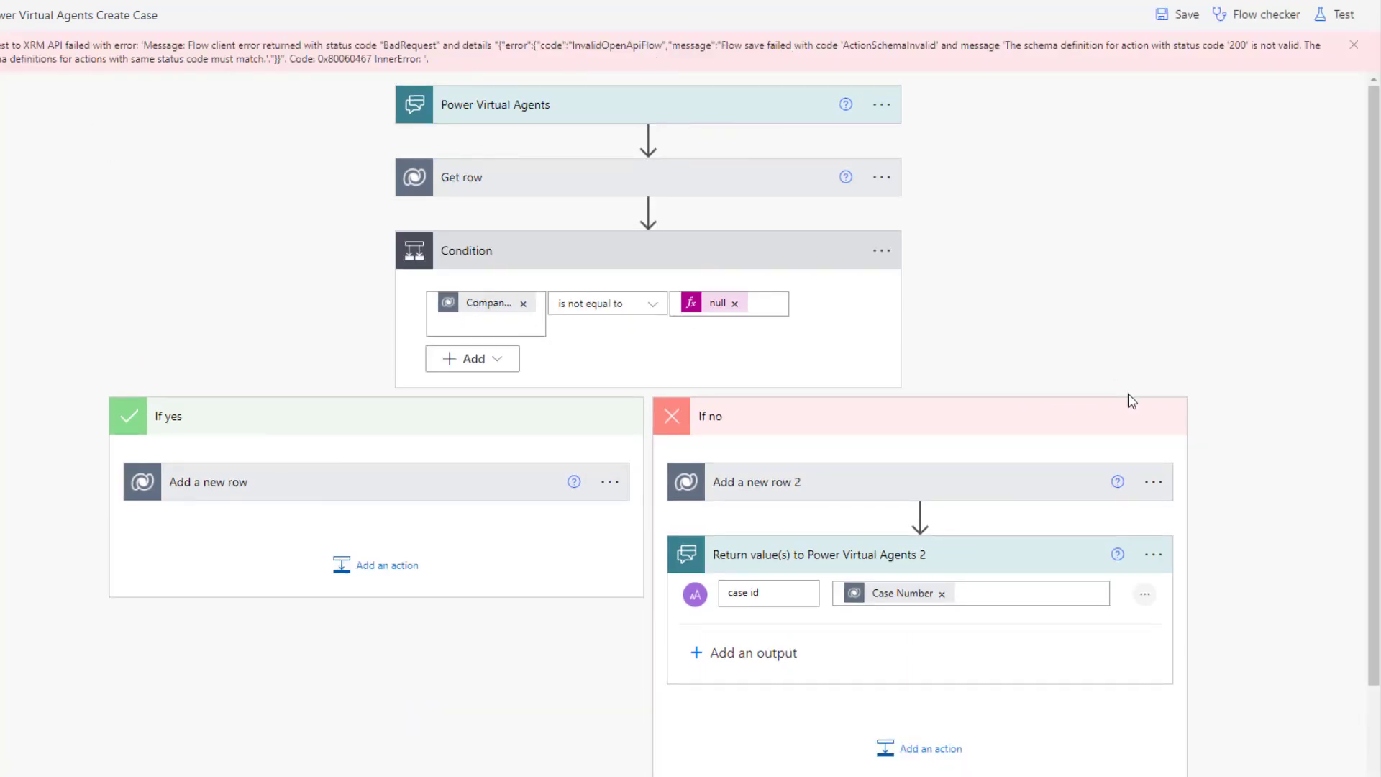
# - Delete the Return value(s) to Power Virtual Agents 2 action from the If no branch and dismiss the save error
pyautogui.click(1152, 555)
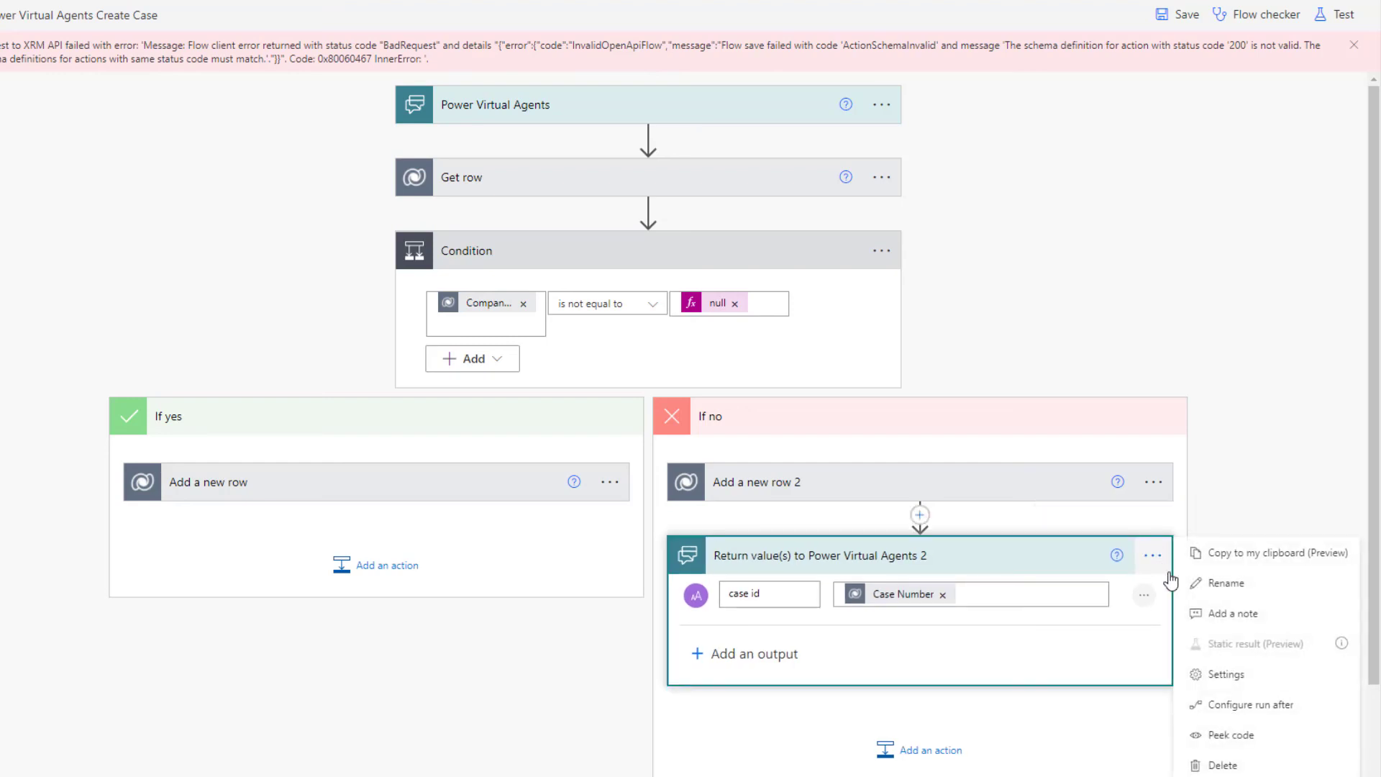
pyautogui.click(1223, 764)
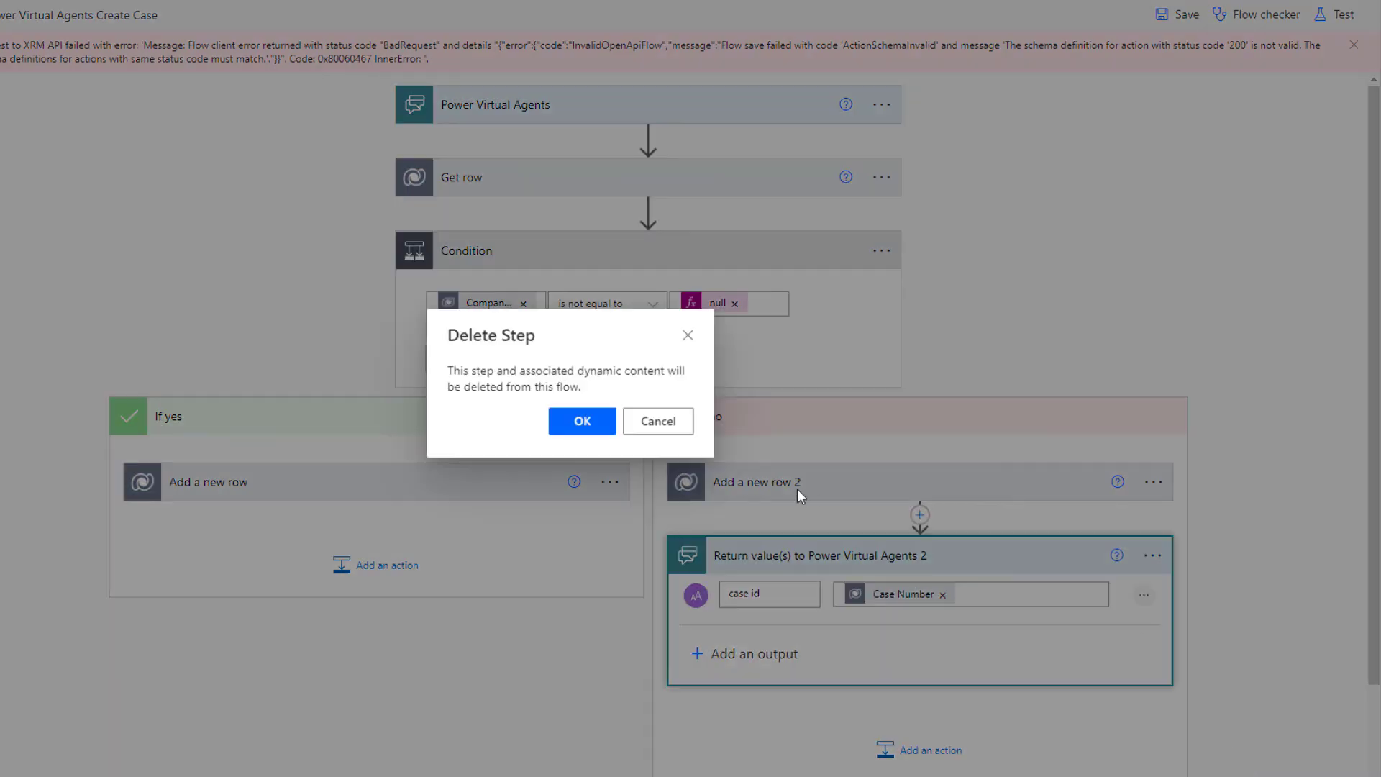
pyautogui.click(585, 426)
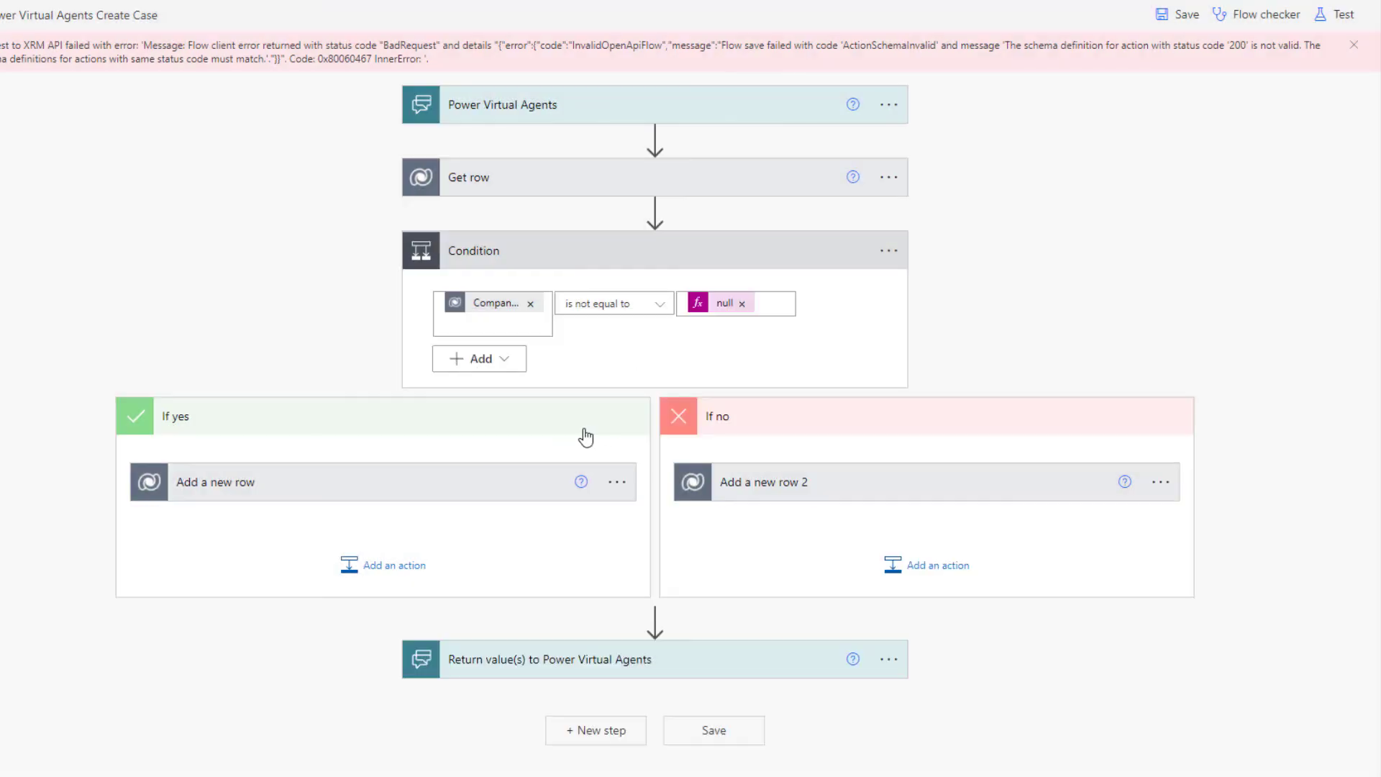
pyautogui.click(1356, 47)
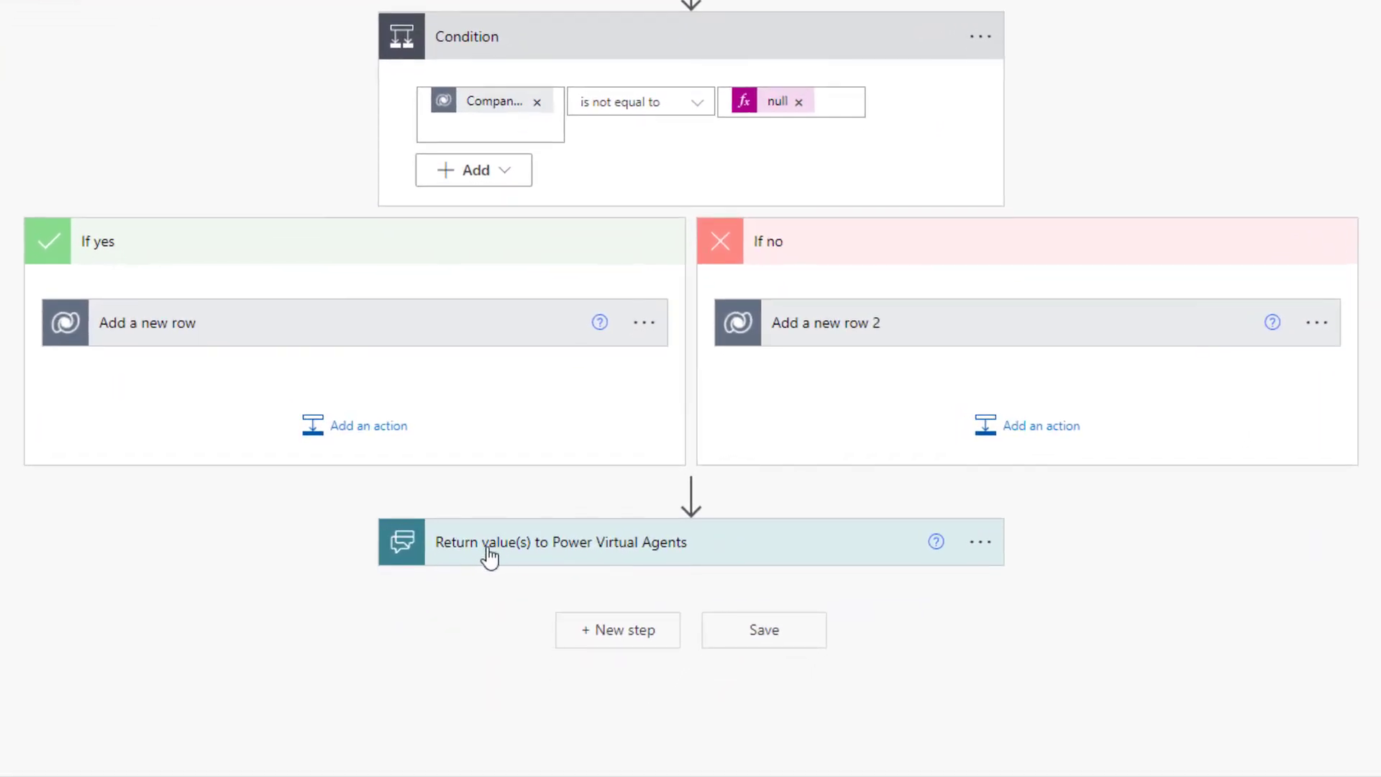
# - Expand the Return value(s) to Power Virtual Agents action below the condition and add a second text output named "CaseNumber"
pyautogui.click(490, 551)
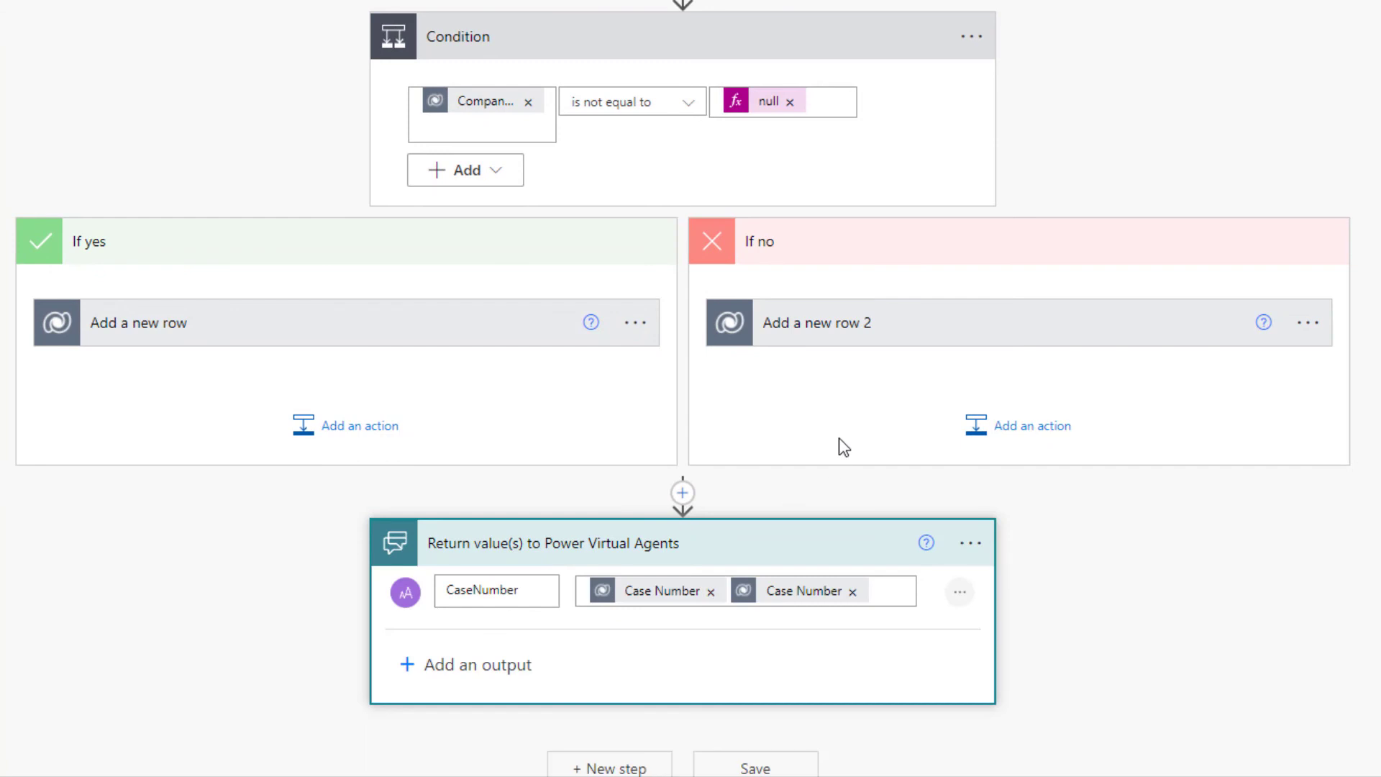
pyautogui.scroll(-1, 836, 431)
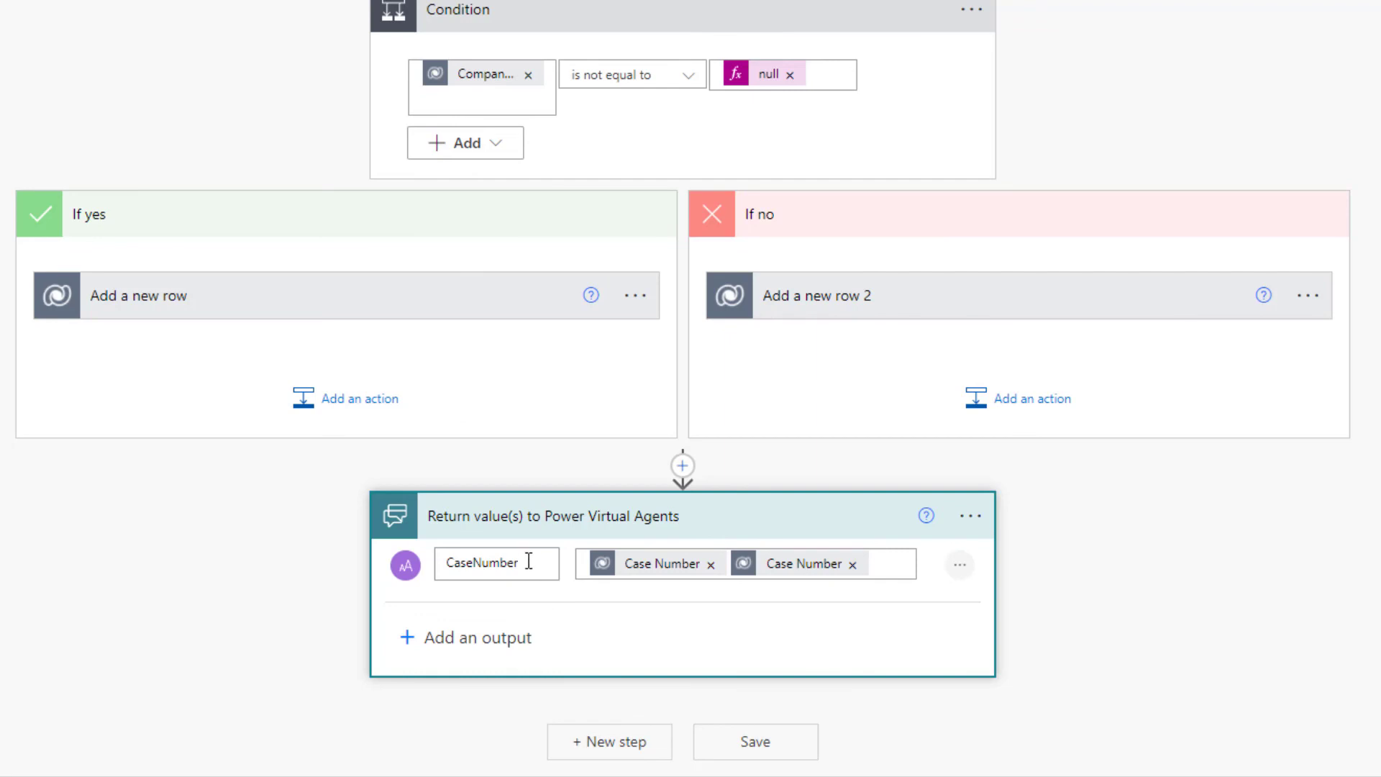
pyautogui.moveTo(529, 562); pyautogui.dragTo(410, 568)
pyautogui.click(458, 638)
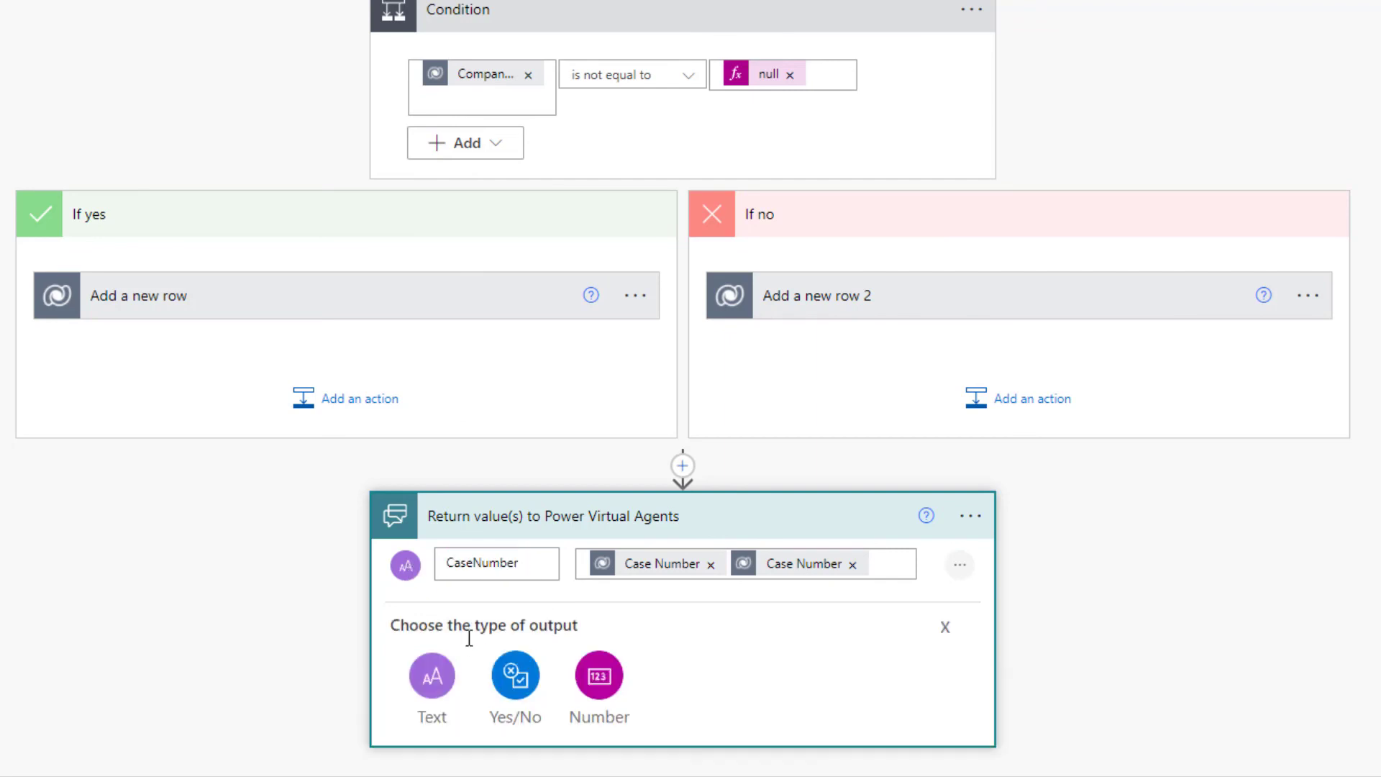
pyautogui.click(430, 689)
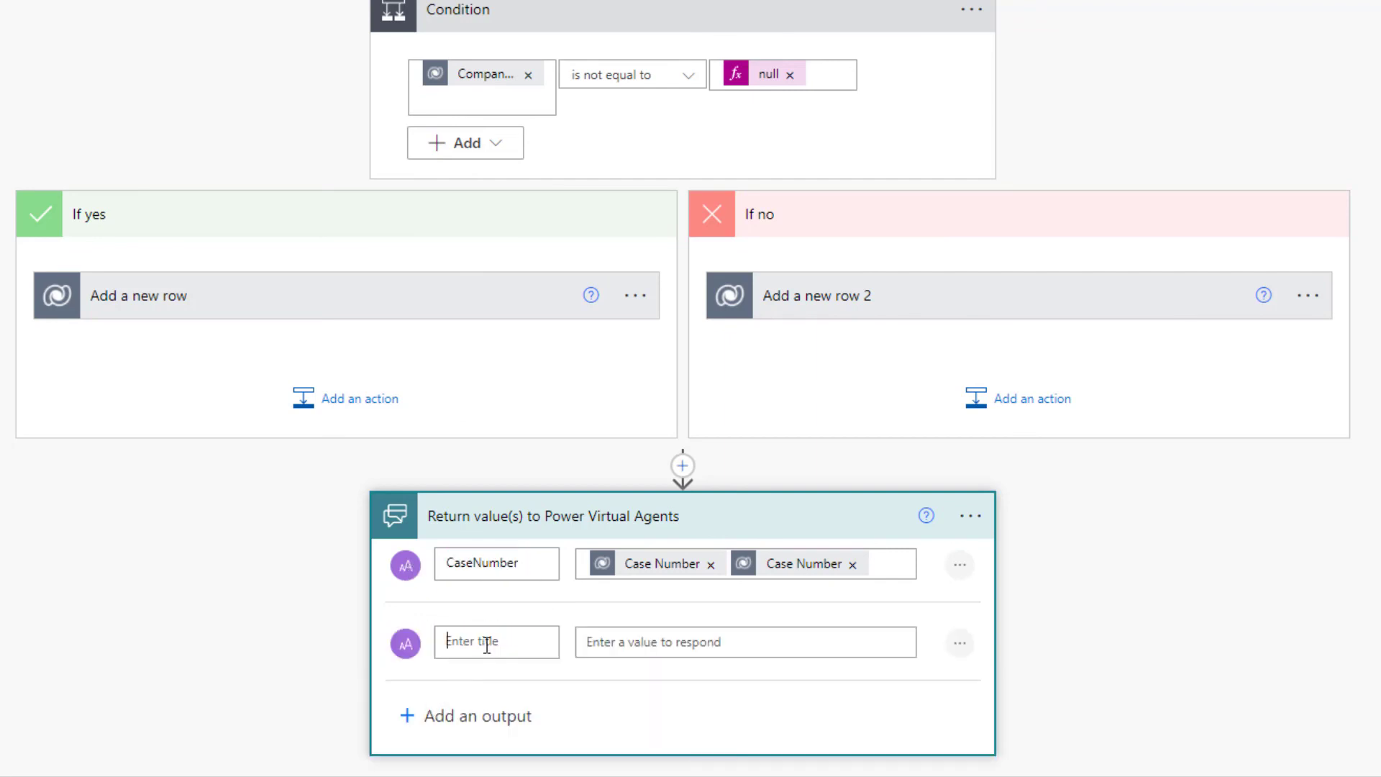
pyautogui.click(487, 644)
pyautogui.write('CaseNumber')
pyautogui.scroll(-1, 505, 658)
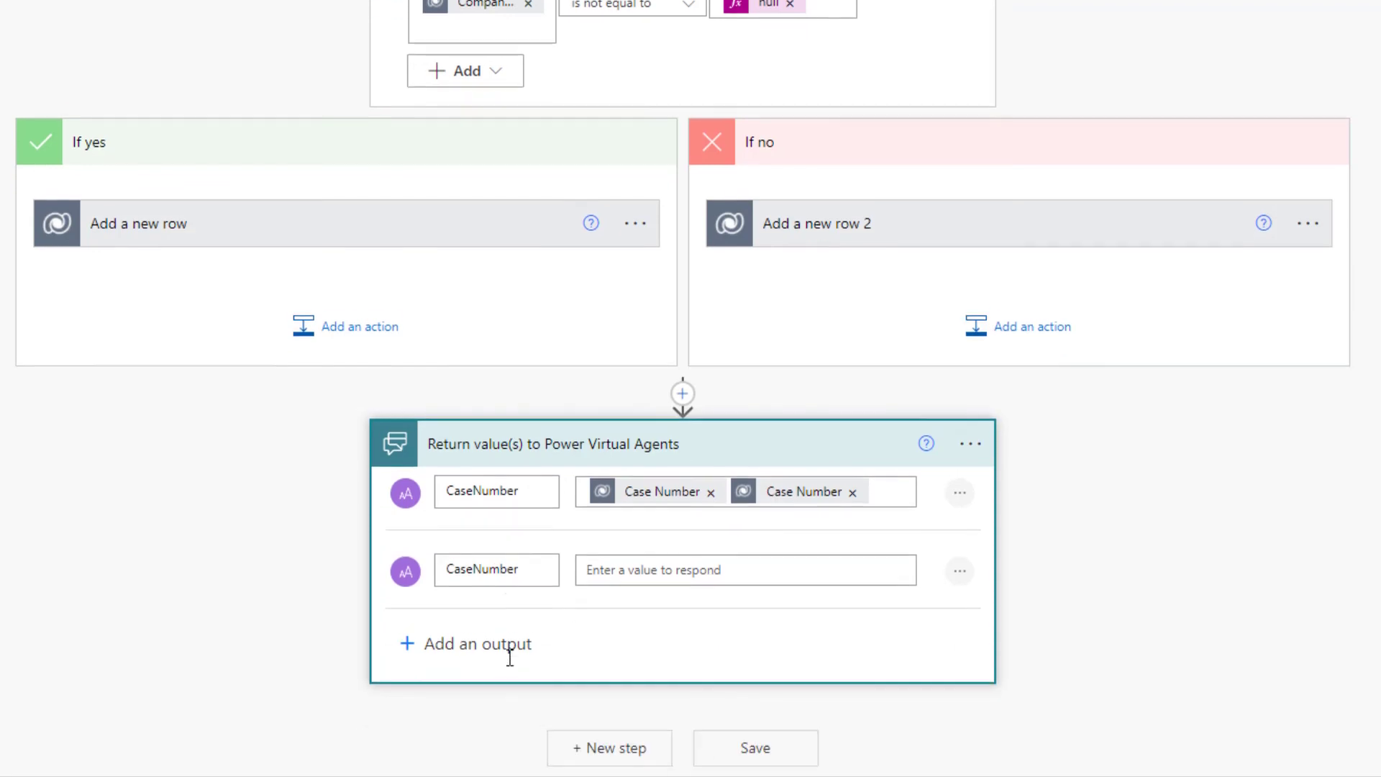
# - Set the second CaseNumber output's value to the Case Number dynamic content from both Add a new row and Add a new row 2
pyautogui.click(616, 561)
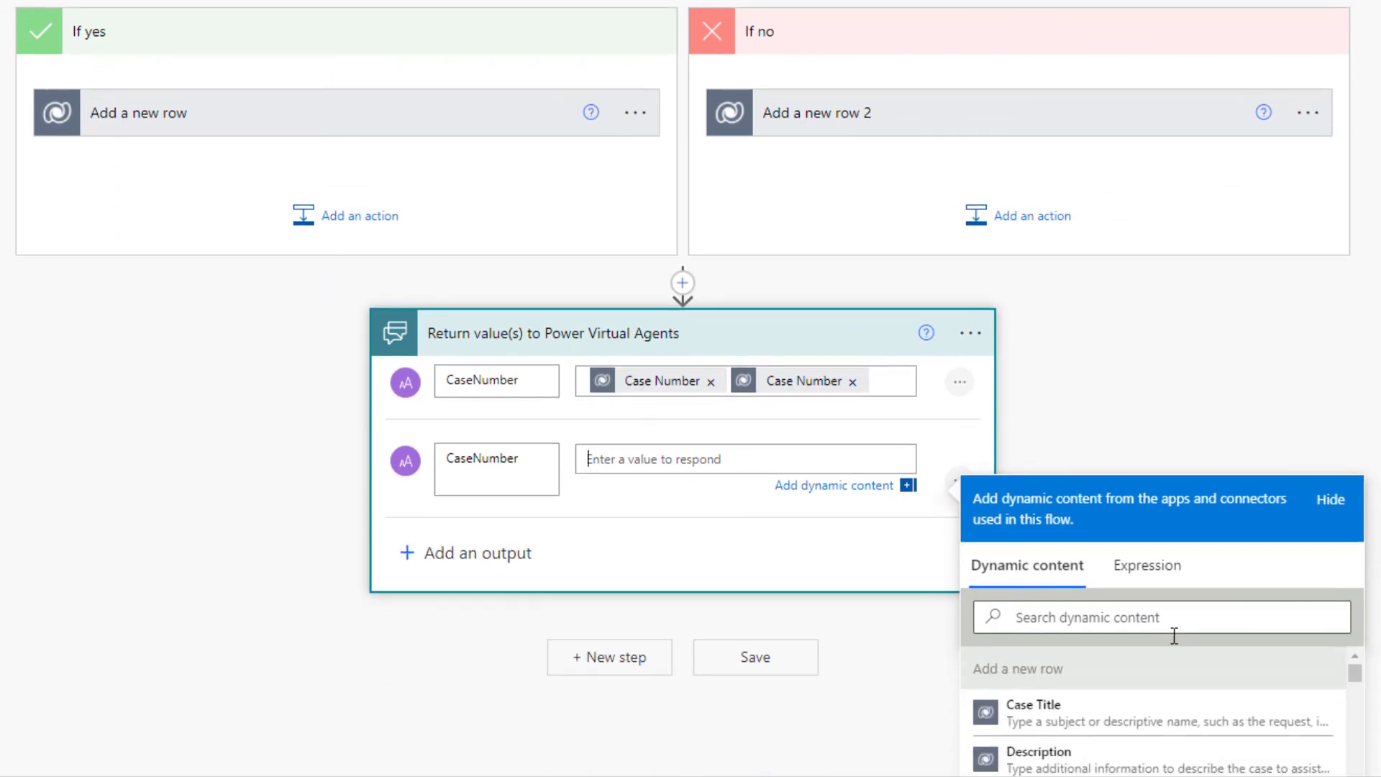
pyautogui.click(1170, 619)
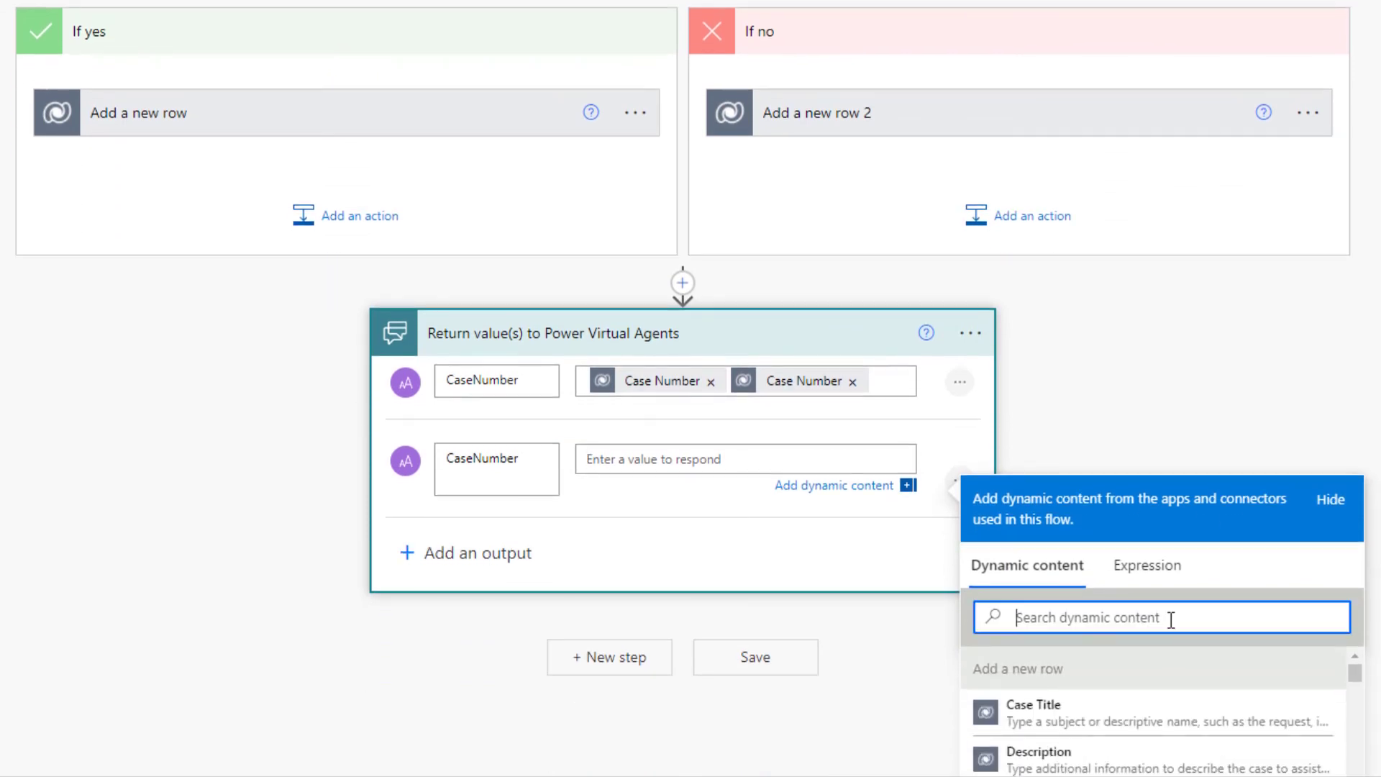
pyautogui.write('case nu')
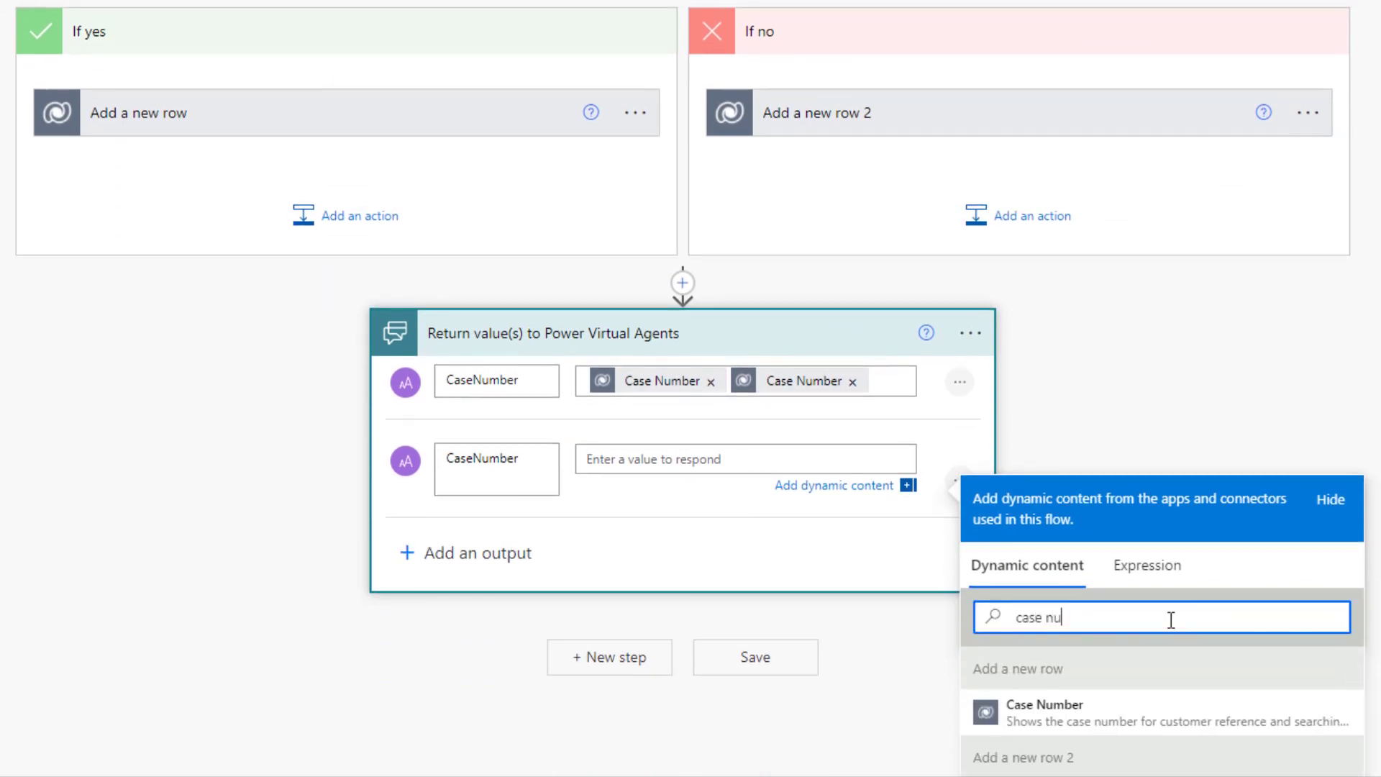
pyautogui.scroll(-3, 1227, 604)
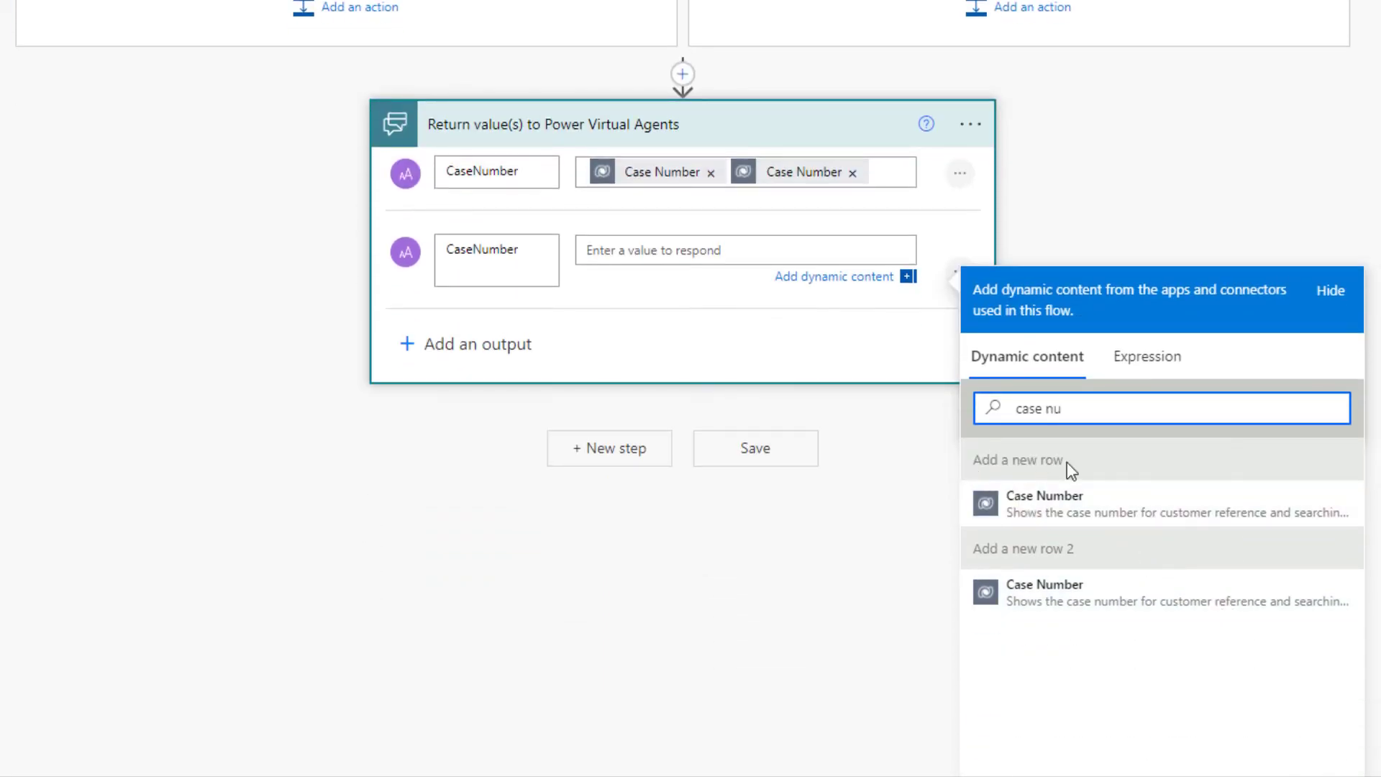
pyautogui.scroll(4, 1010, 462)
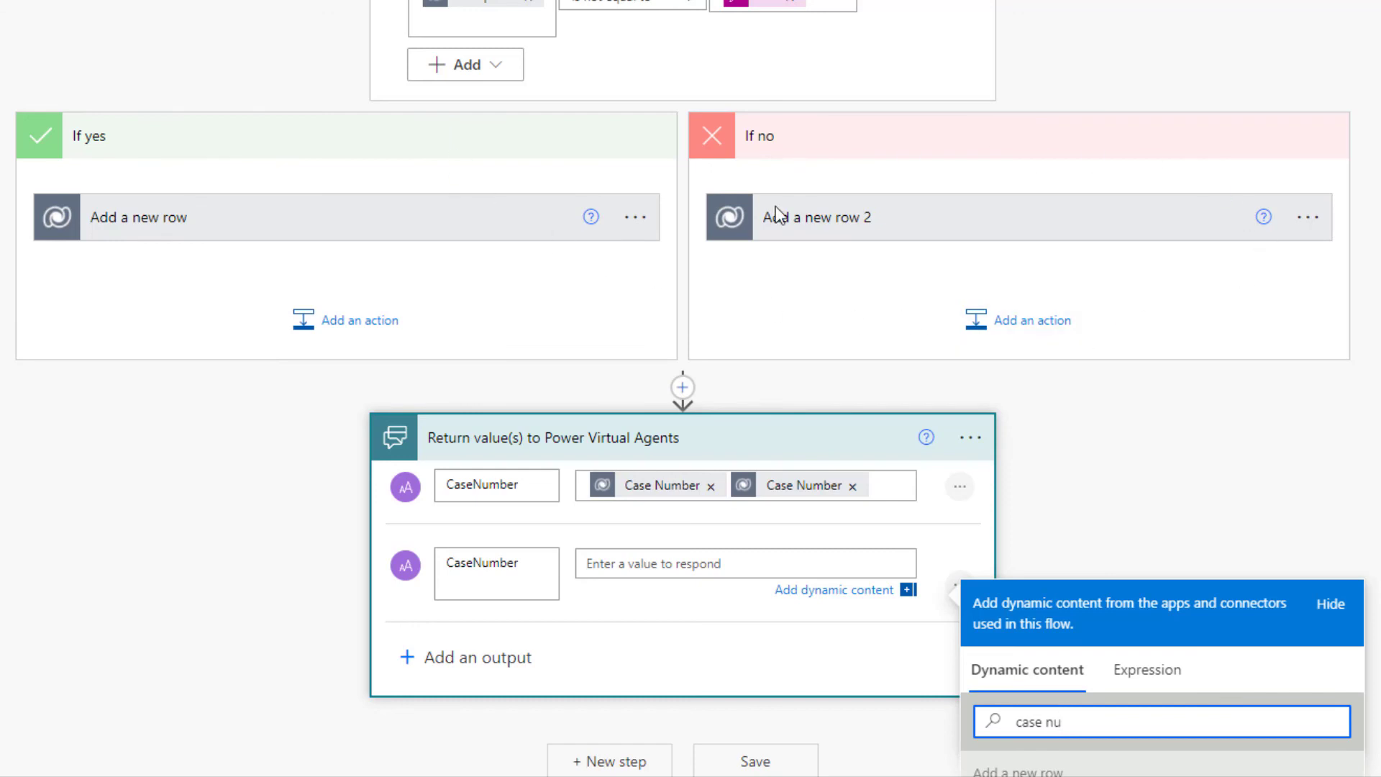
pyautogui.scroll(-4, 1270, 381)
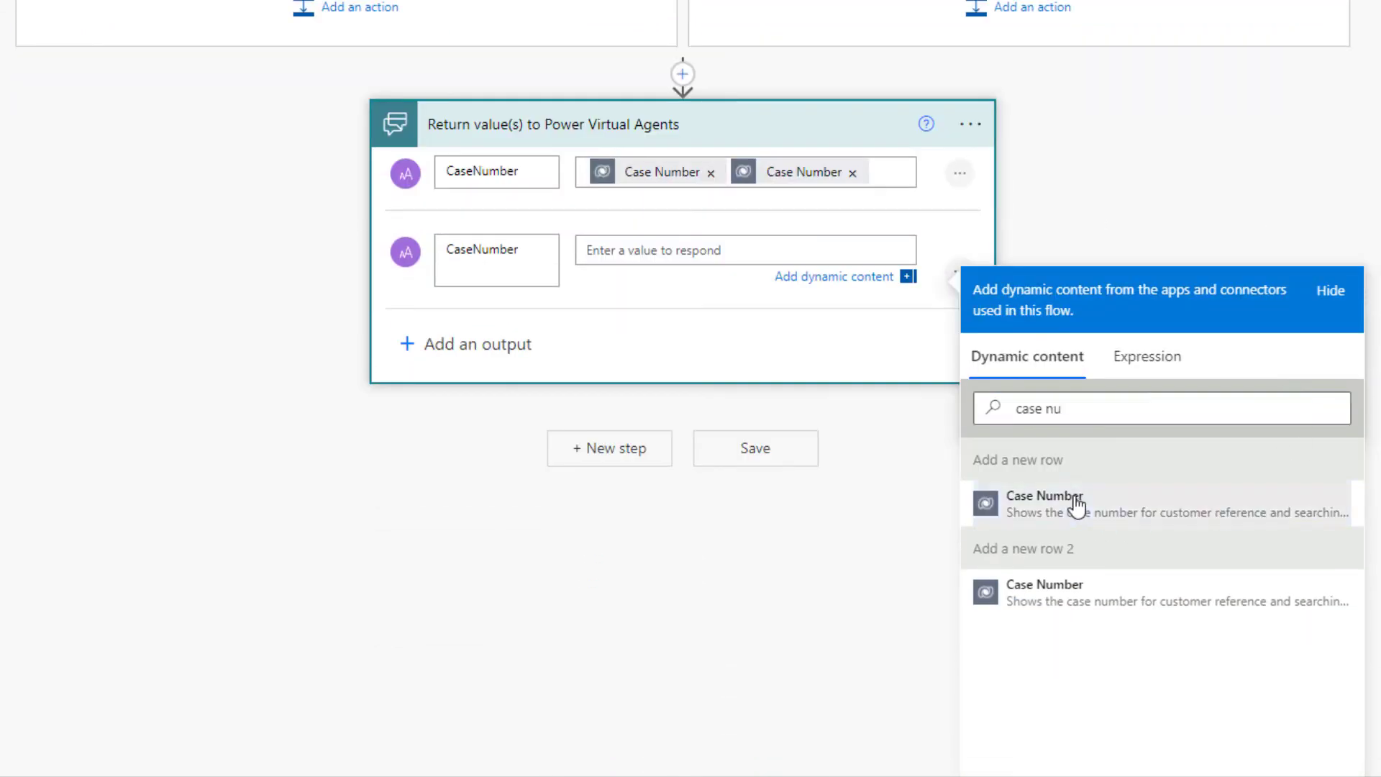
pyautogui.click(1076, 505)
pyautogui.click(1074, 595)
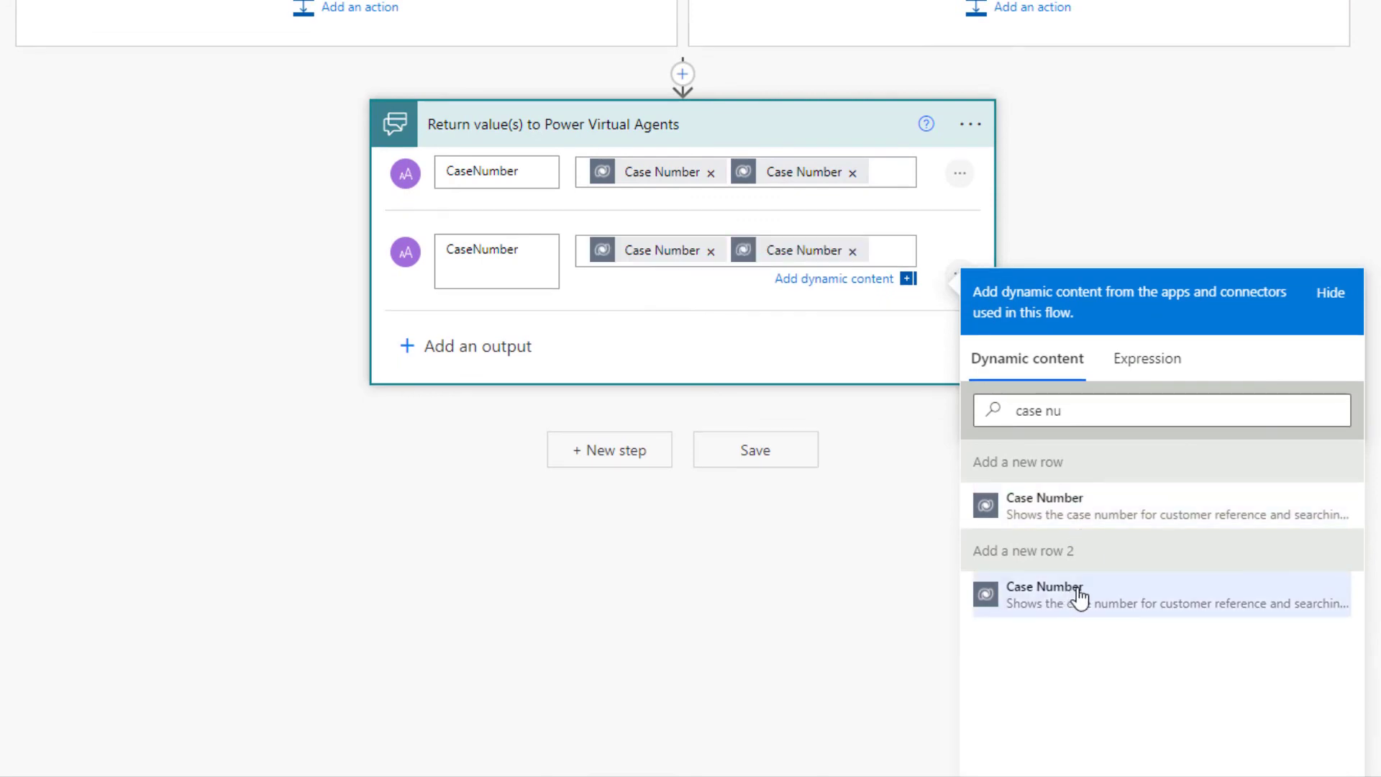
pyautogui.scroll(2, 1077, 586)
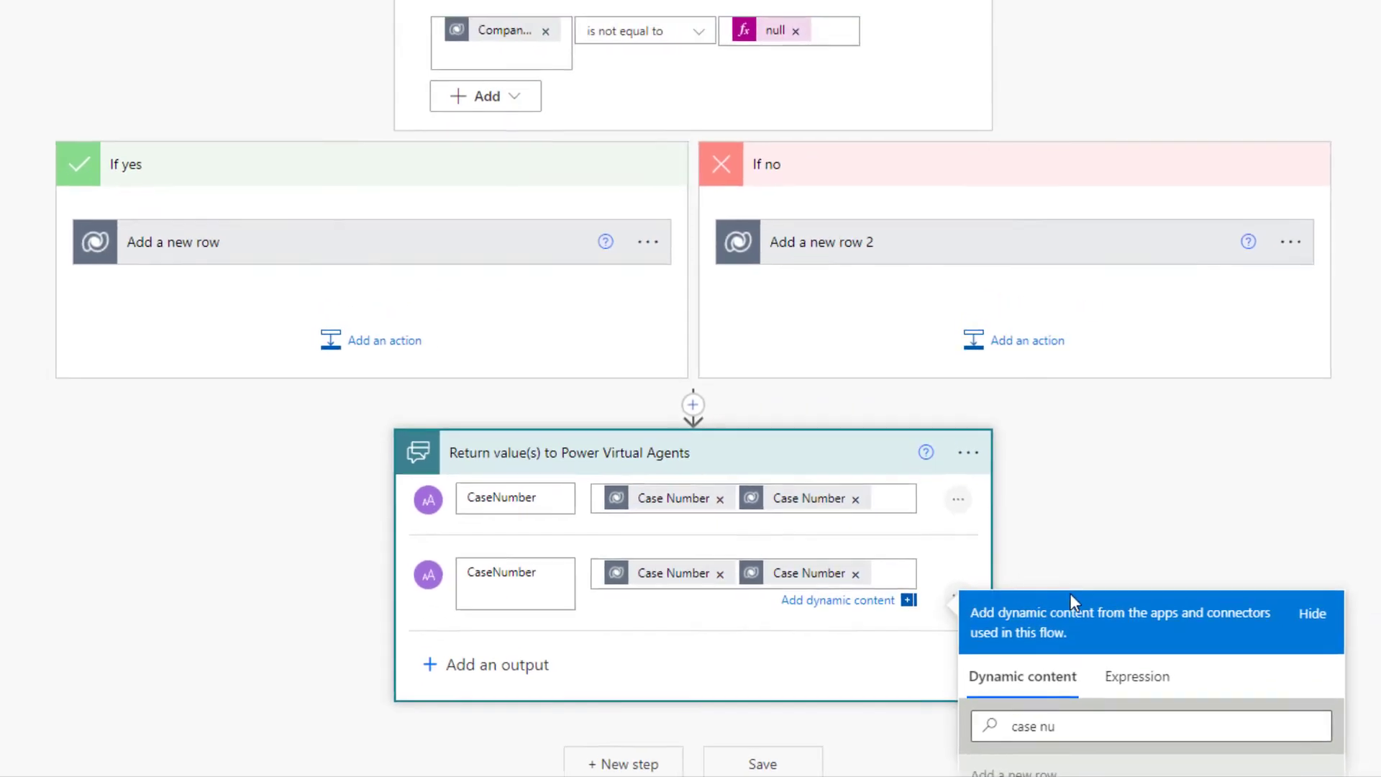